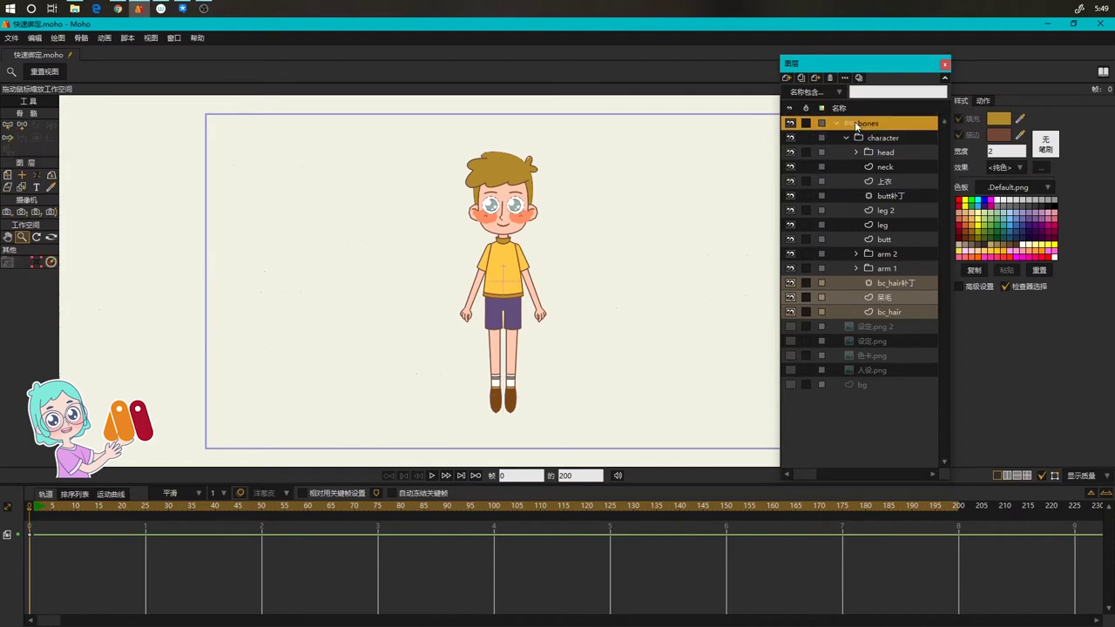
Place the bones layer's origin between the character's ankles, centred at X 0
key("0")
left_click(503, 384)
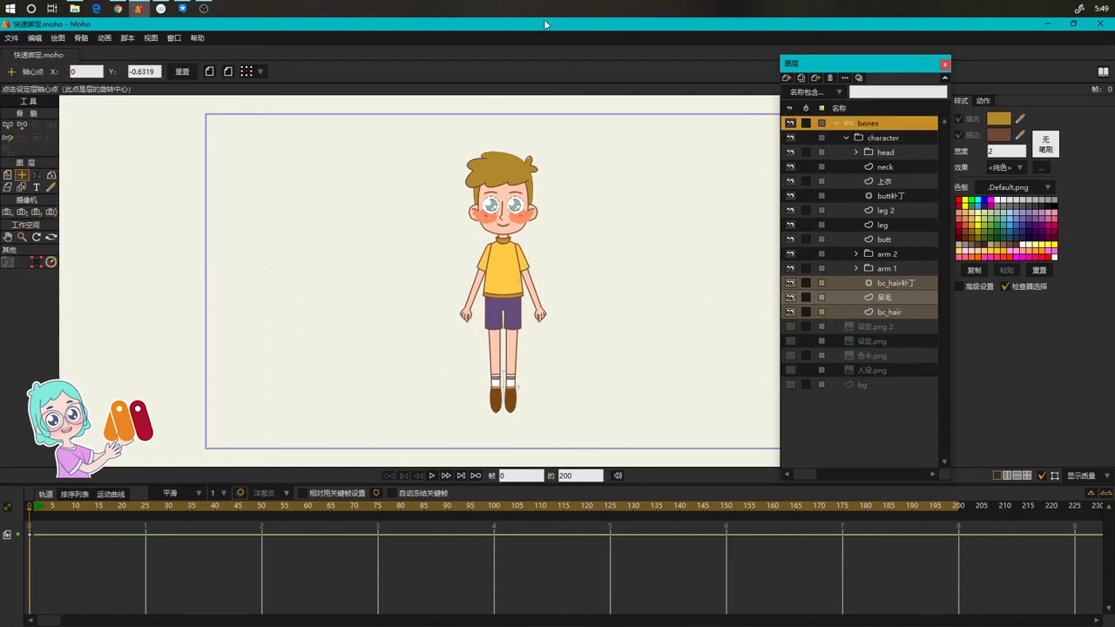
Add a pin bone beside the character's arm, name it main, and give it a strength of 0
scroll(530, 364, "up", 4)
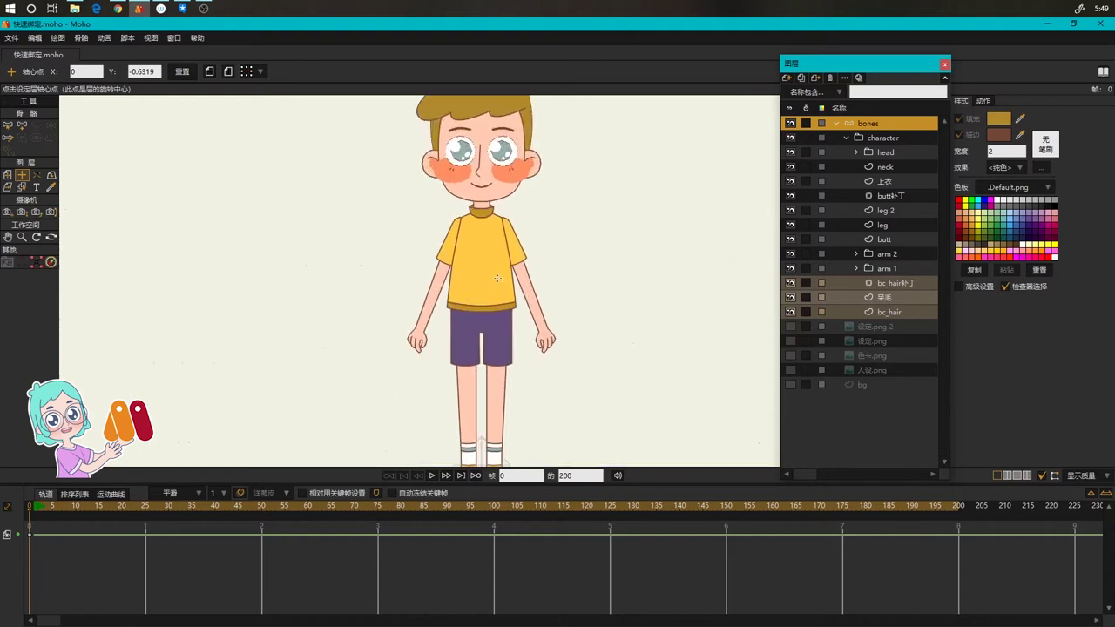
key("a")
left_click(367, 302)
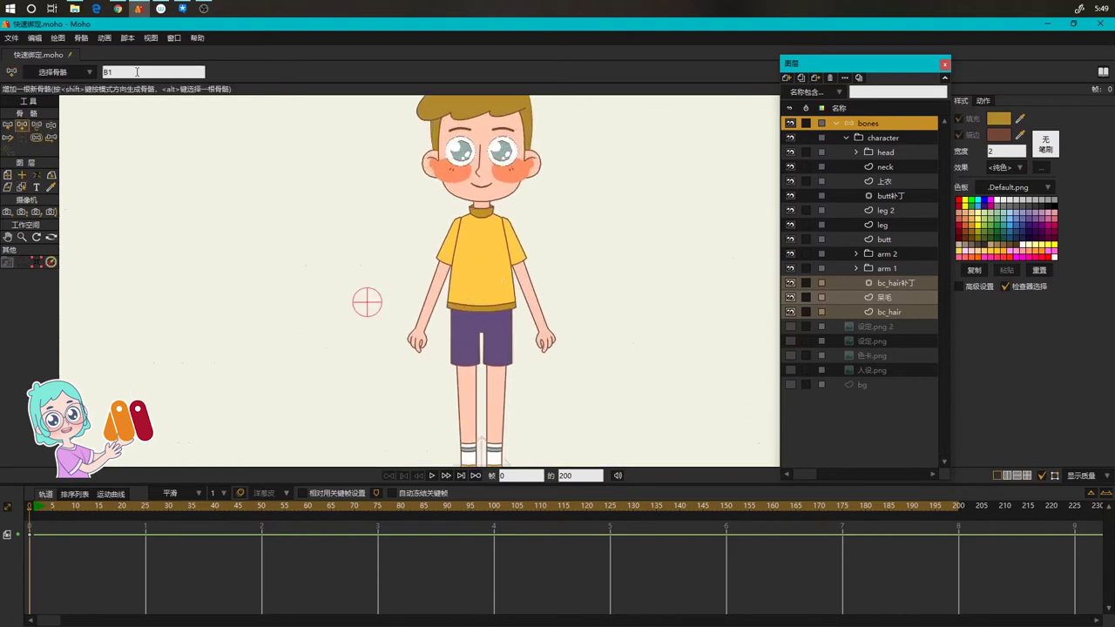
left_click_drag(137, 72, 15, 56)
type("main")
key("Return")
key("s")
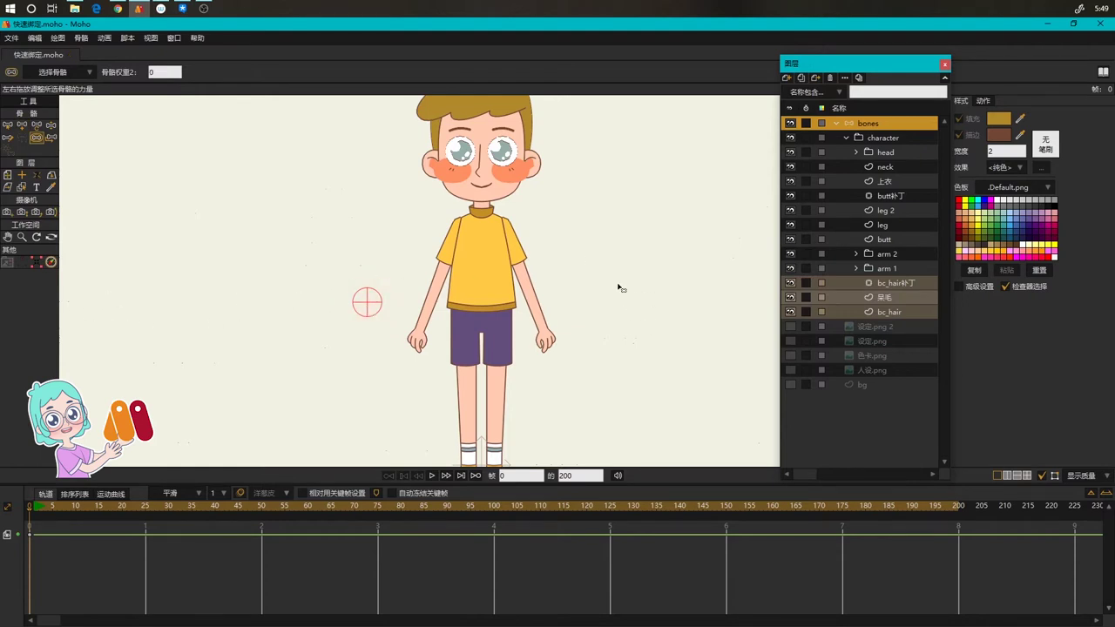
key("Return")
Draw a vertical lower spine bone from the shirt's hem up to the middle of the torso
left_click_drag(601, 303, 592, 336)
key("a")
left_click_drag(470, 342, 469, 291)
Centre the lower spine bone at X 0 with its base on the shirt's hem at Y about -0.094, and save the file
left_click(881, 184)
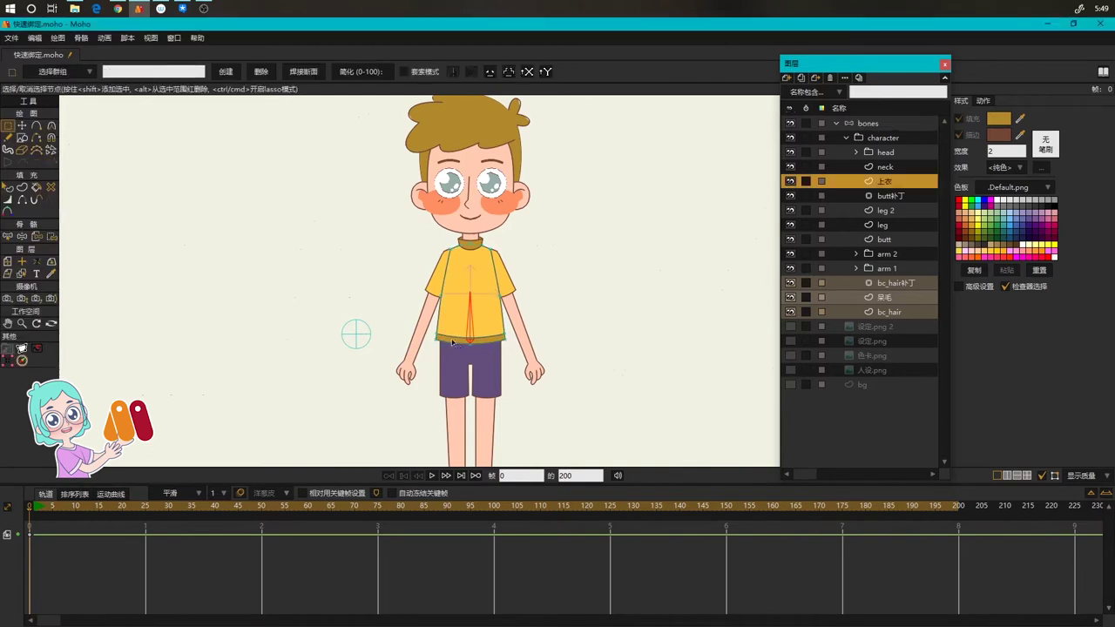
scroll(488, 350, "up", 3)
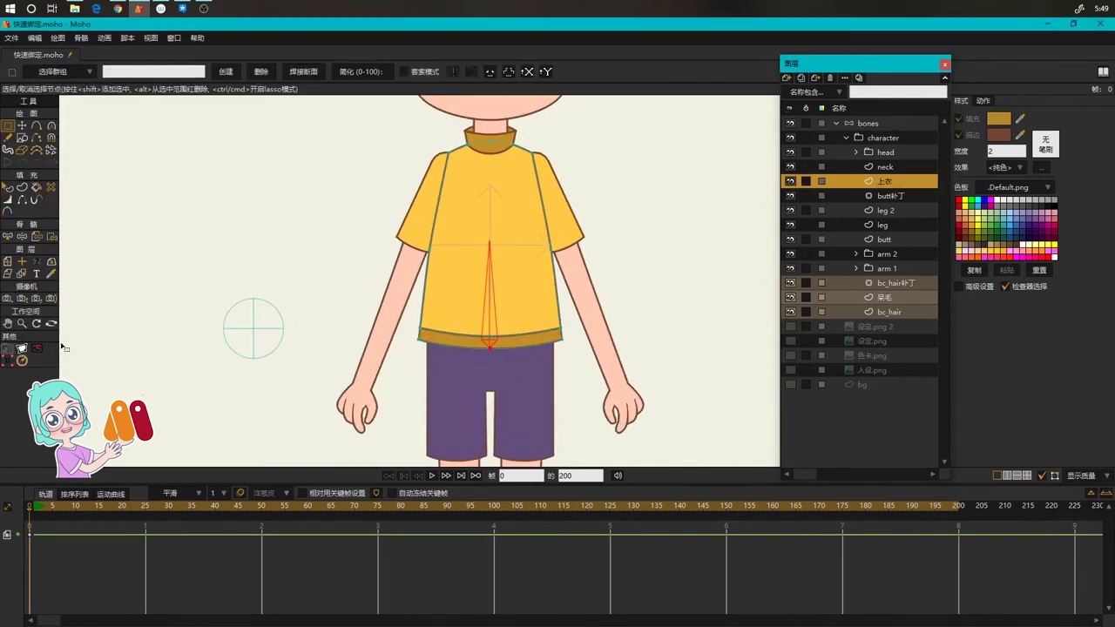
scroll(540, 372, "up", 2)
left_click(867, 123)
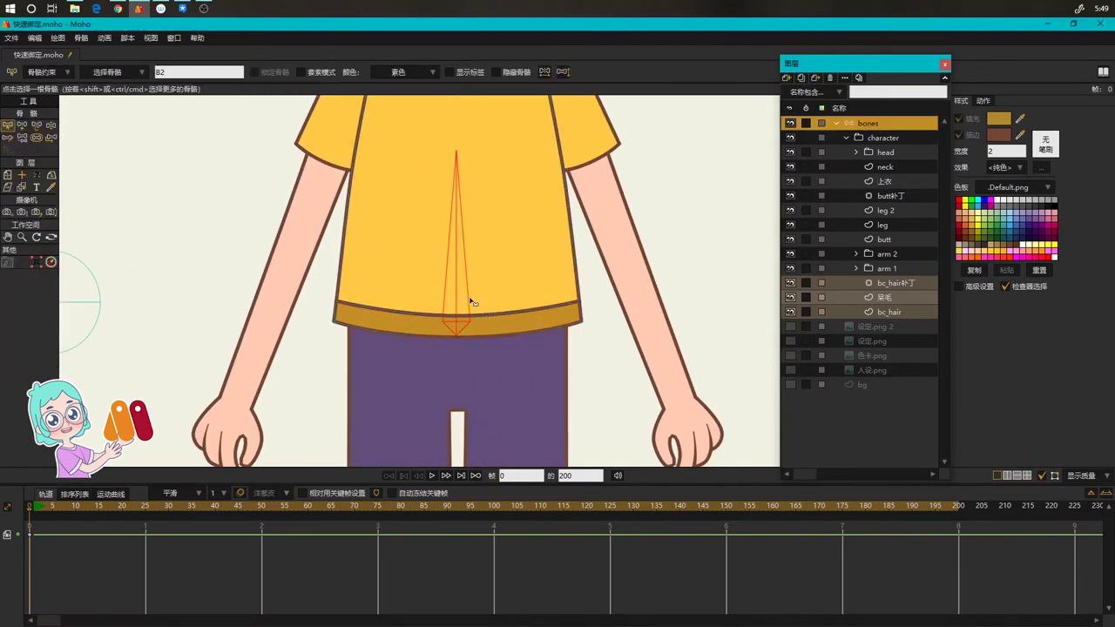
left_click_drag(153, 73, 68, 65)
type("0")
key("Return")
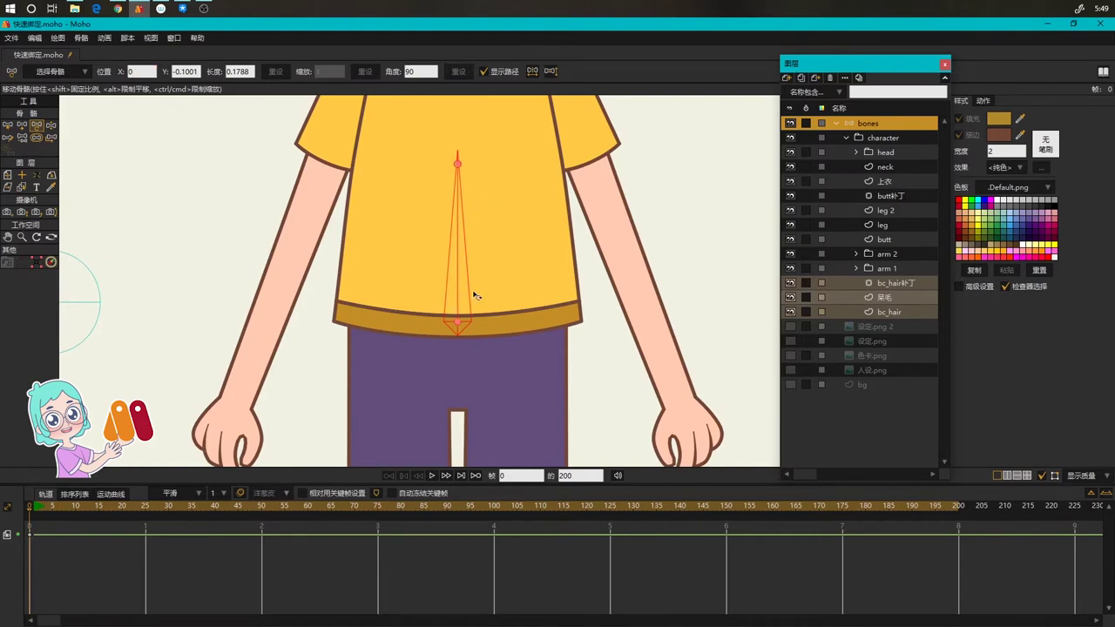
left_click_drag(459, 326, 470, 310)
key("ctrl+s")
scroll(527, 285, "down", 2)
scroll(514, 316, "up", 1)
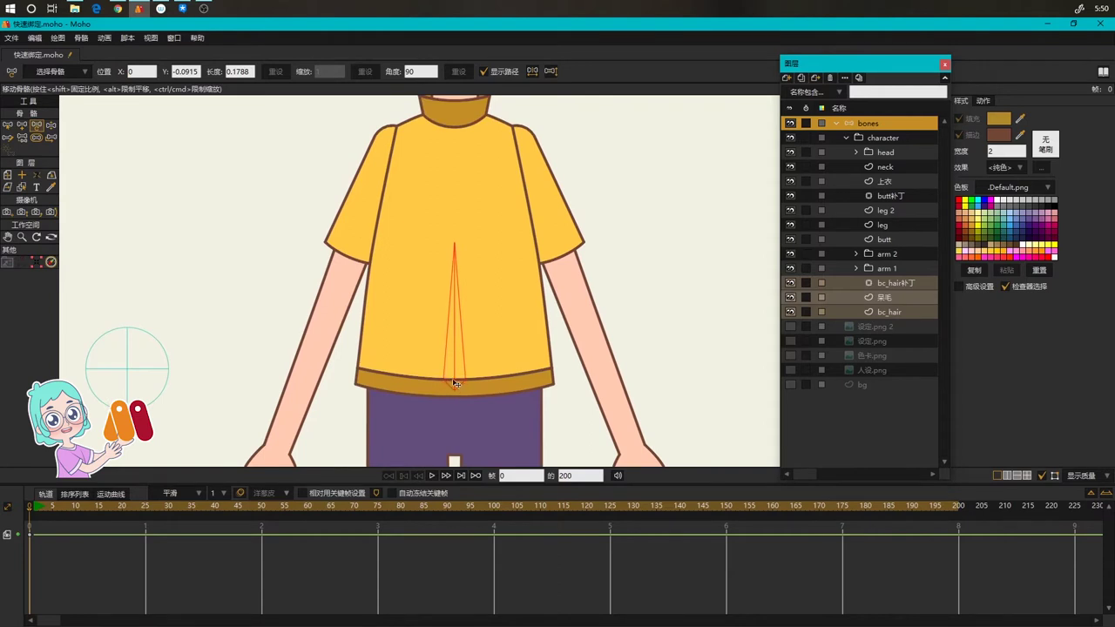
left_click_drag(453, 382, 453, 385)
scroll(502, 271, "up", 1)
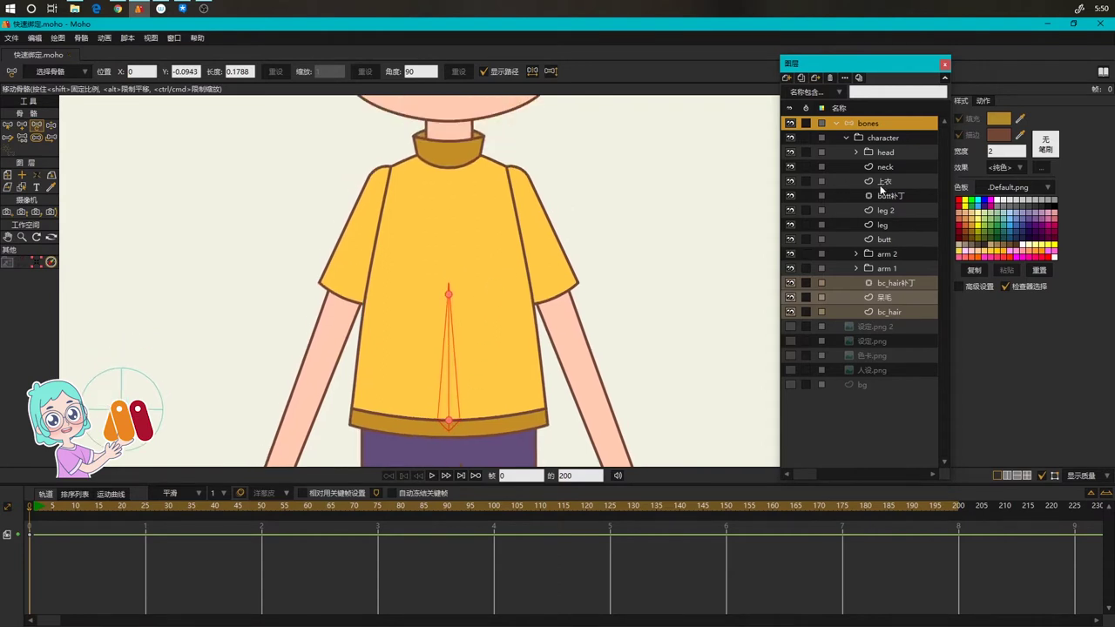
Shorten the lower spine bone slightly by lowering its tip, using the 上衣 layer's outline as reference
left_click(884, 182)
left_click(858, 126)
left_click_drag(450, 297, 450, 312)
Draw an upper spine bone up to the collar and a short neck bone from the collar to the chin
scroll(512, 273, "down", 2)
mouse_move(512, 274)
left_mouse_down()
mouse_move(499, 311)
mouse_move(450, 222)
mouse_move(451, 161)
left_mouse_up()
key("a")
scroll(451, 214, "up", 3)
left_click_drag(603, 177, 604, 185)
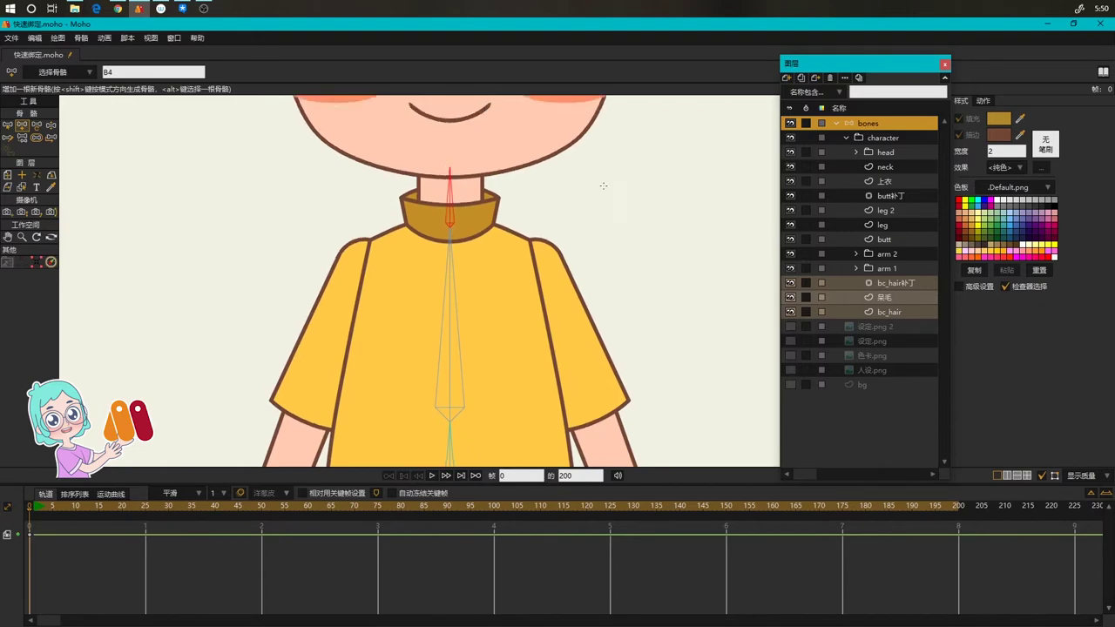
Draw a head bone from the neck bone's tip at the chin up into the hair
scroll(492, 381, "up", 1)
key("t")
scroll(478, 374, "up", 1)
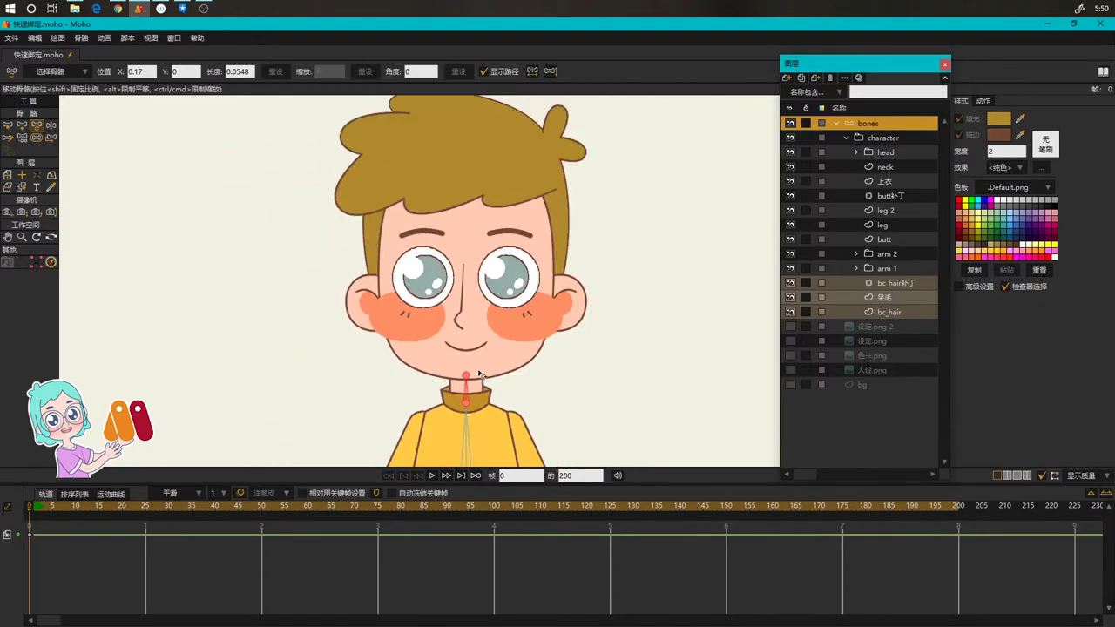
scroll(478, 373, "up", 1)
key("a")
left_click_drag(468, 374, 456, 179)
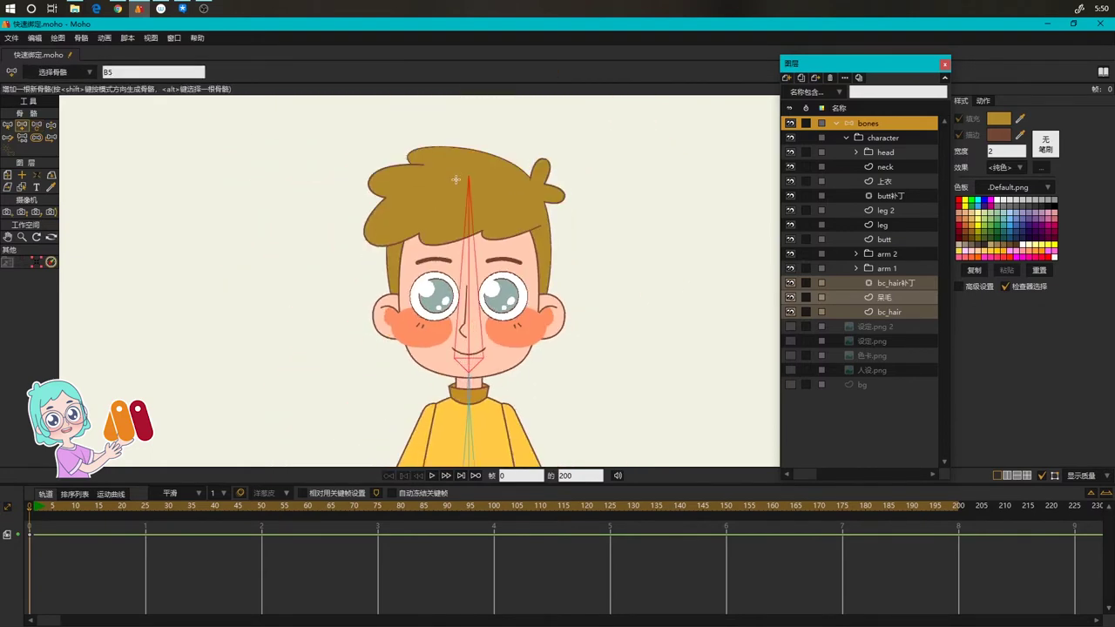
Reduce the strength of all bones to 0 and clear the bone selection
scroll(416, 426, "up", 2)
key("b")
key("ctrl+a")
key("s")
left_click_drag(682, 316, 559, 232)
key("b")
left_click(628, 375)
Draw two bones from the spine's base to both ends of the shirt's hem and set their strength to 0
scroll(440, 276, "down", 2)
key("a")
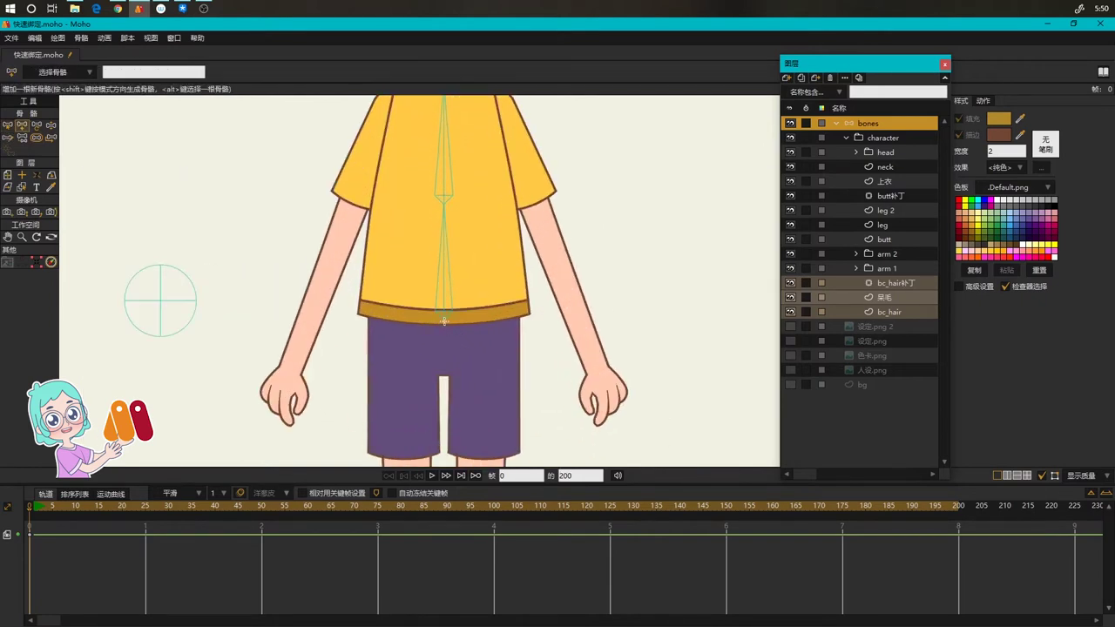
left_click_drag(443, 319, 355, 307)
left_click_drag(444, 318, 535, 303)
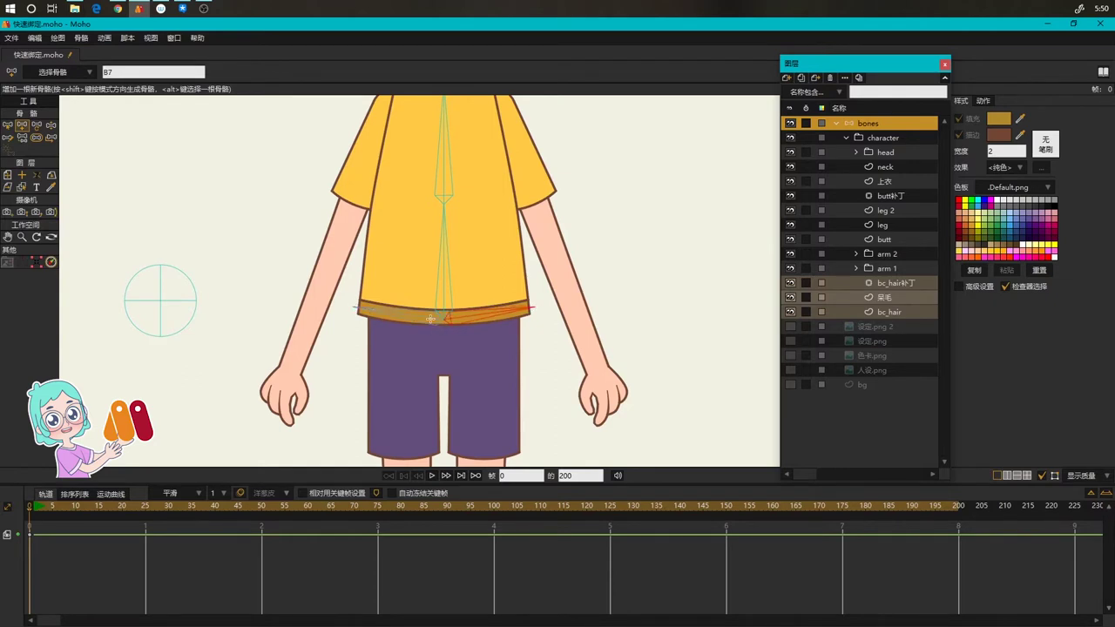
key("s")
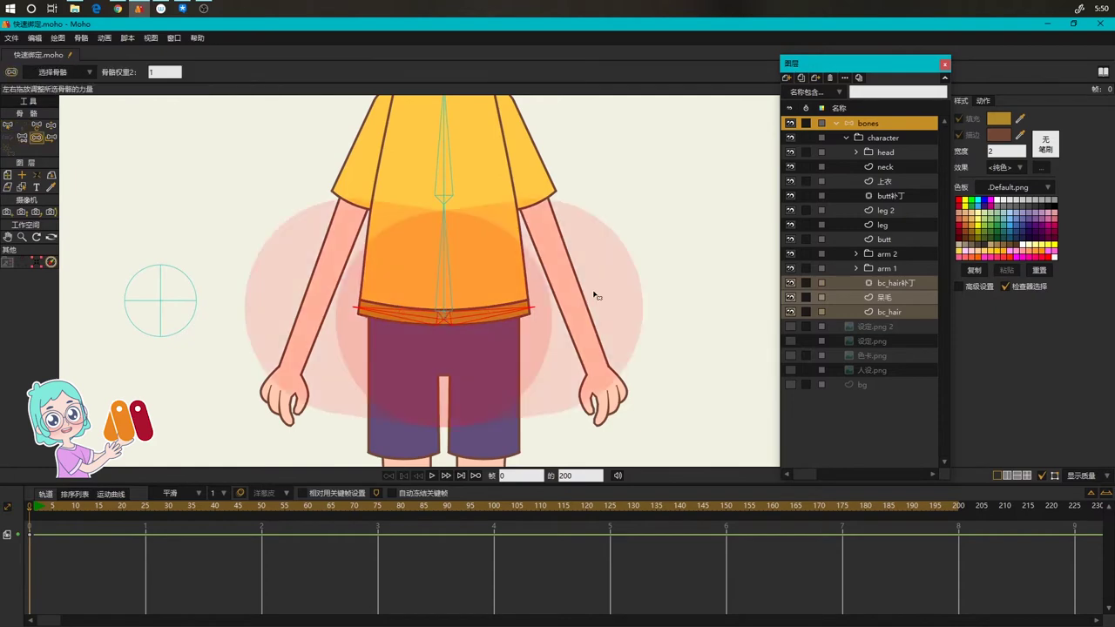
left_click_drag(591, 303, 444, 307)
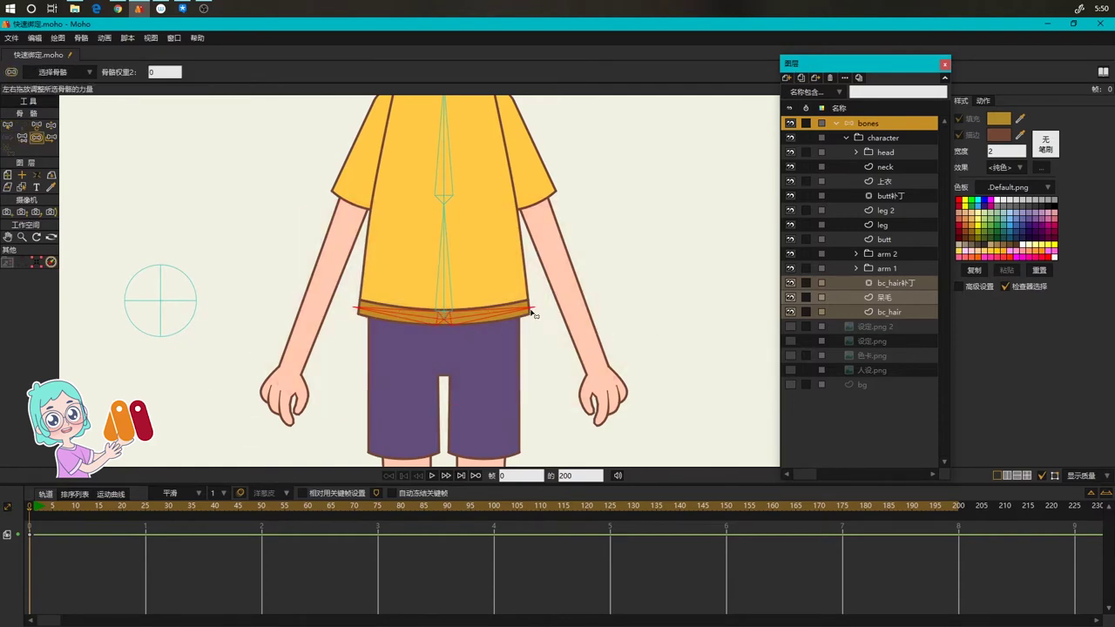
Bind the 上衣 layer's hem corner points on each side to the hem bone of that side
scroll(534, 314, "down", 3)
key("z")
left_click(885, 181)
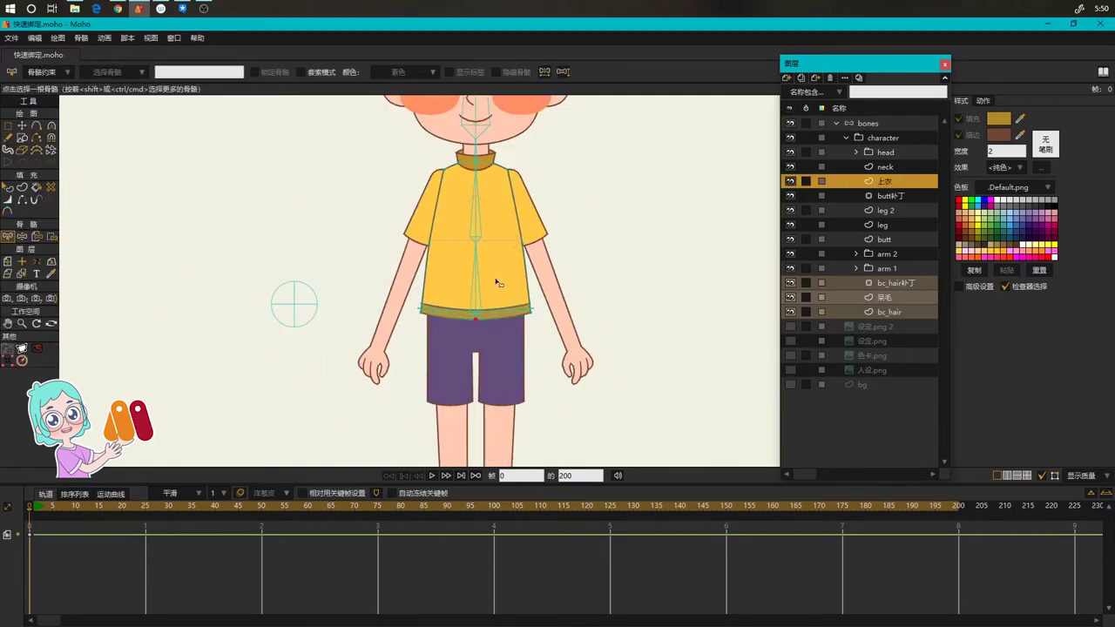
scroll(497, 281, "up", 3)
left_click(486, 340)
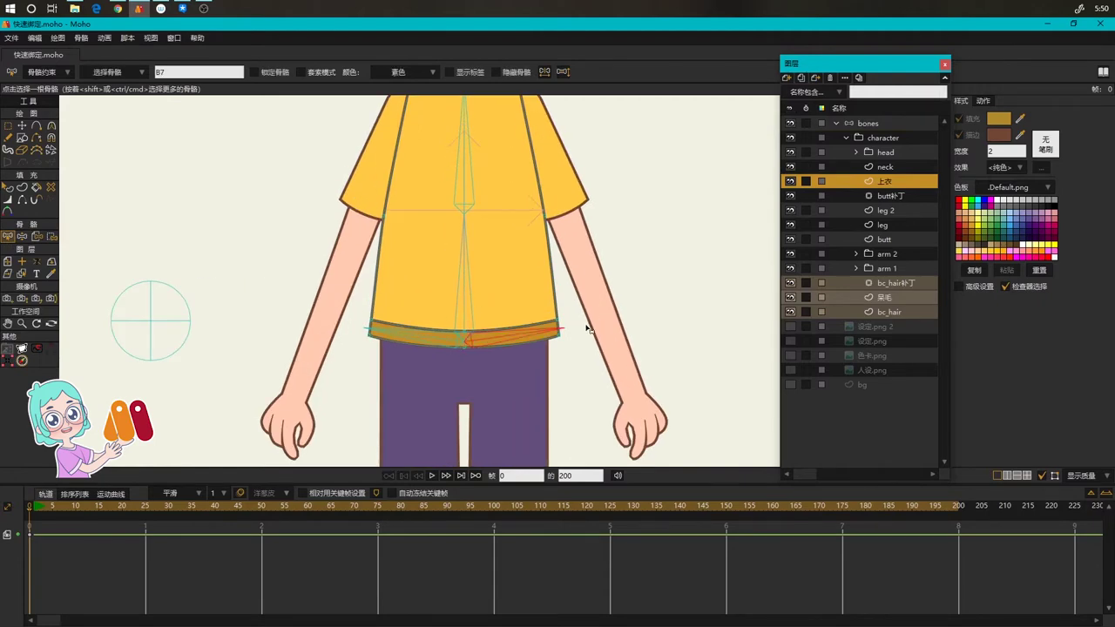
key("i")
key("b")
left_click(447, 338)
key("i")
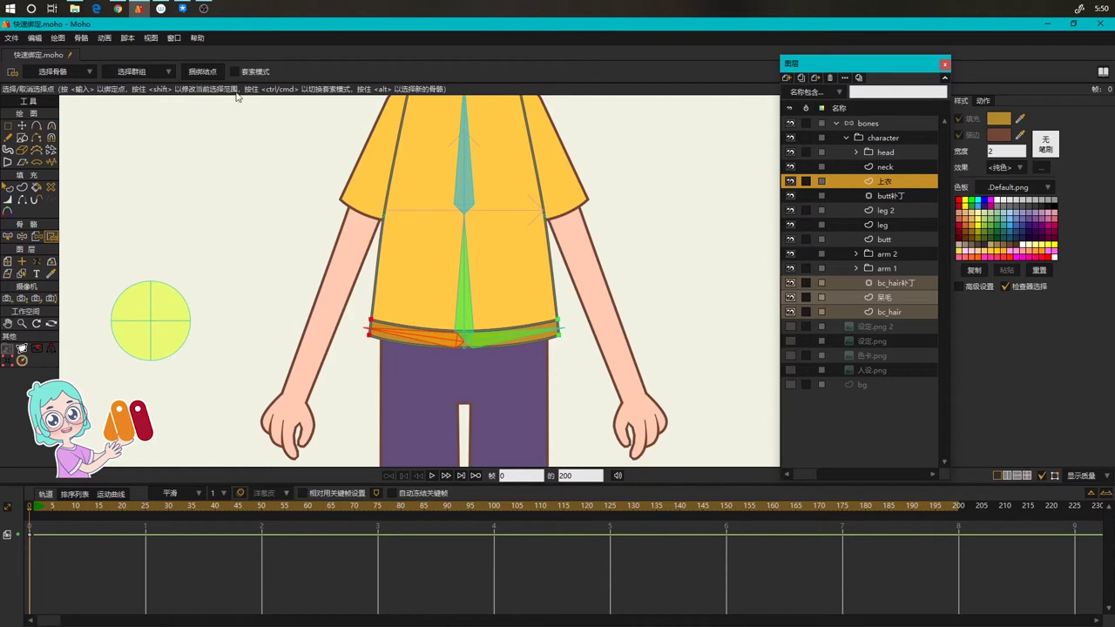
Bind the shirt's centre hem points to the lower spine bone and its chest and shoulder points to the upper spine bone
left_click(466, 302, "alt")
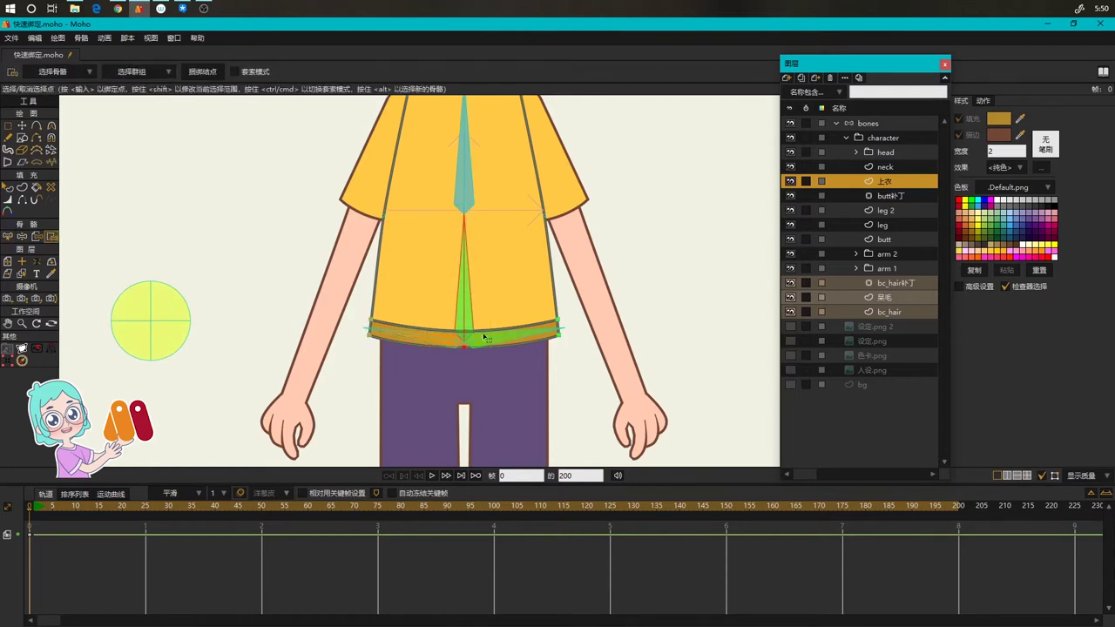
left_click_drag(591, 268, 587, 426)
key("b")
left_click(465, 339)
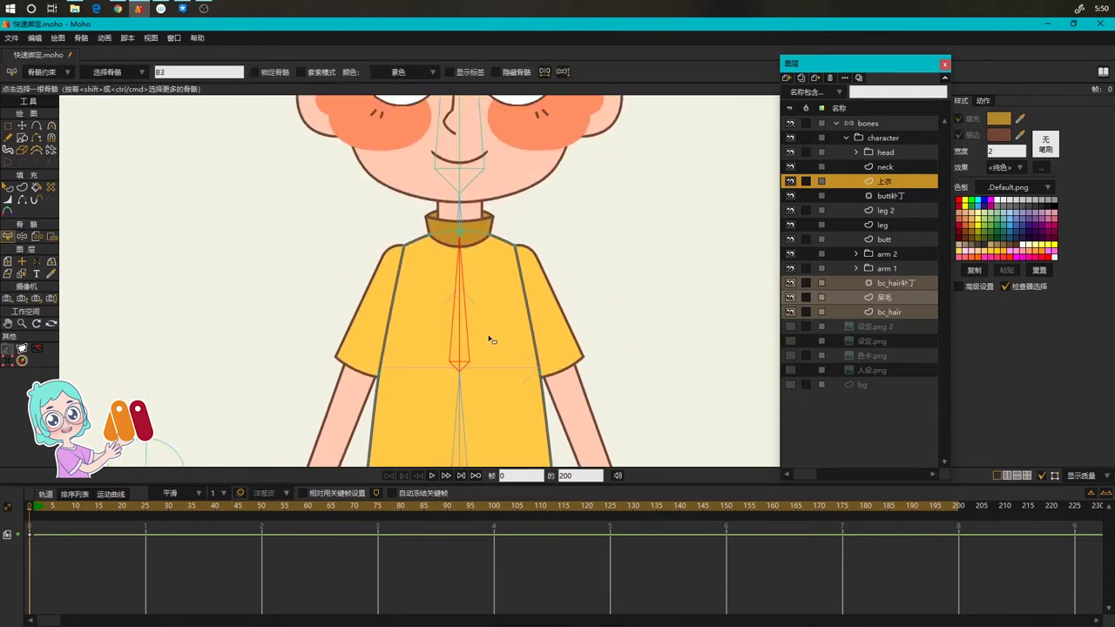
key("i")
left_click_drag(357, 225, 612, 398)
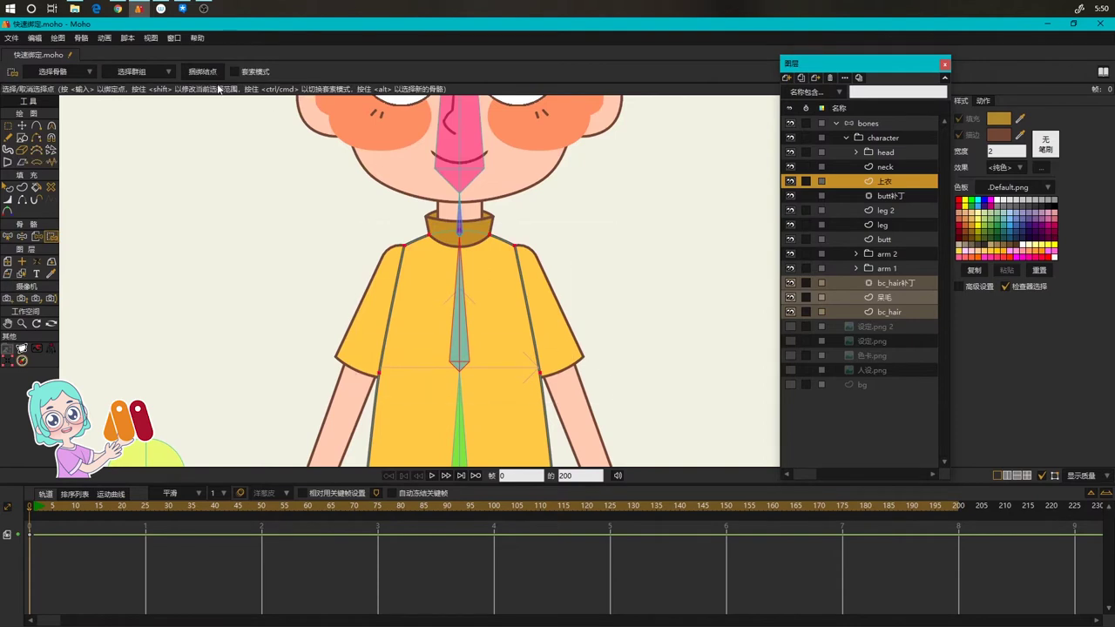
Bind the neck layer's lower points to the upper spine bone and its upper points to the neck bone
left_click(885, 167)
key("b")
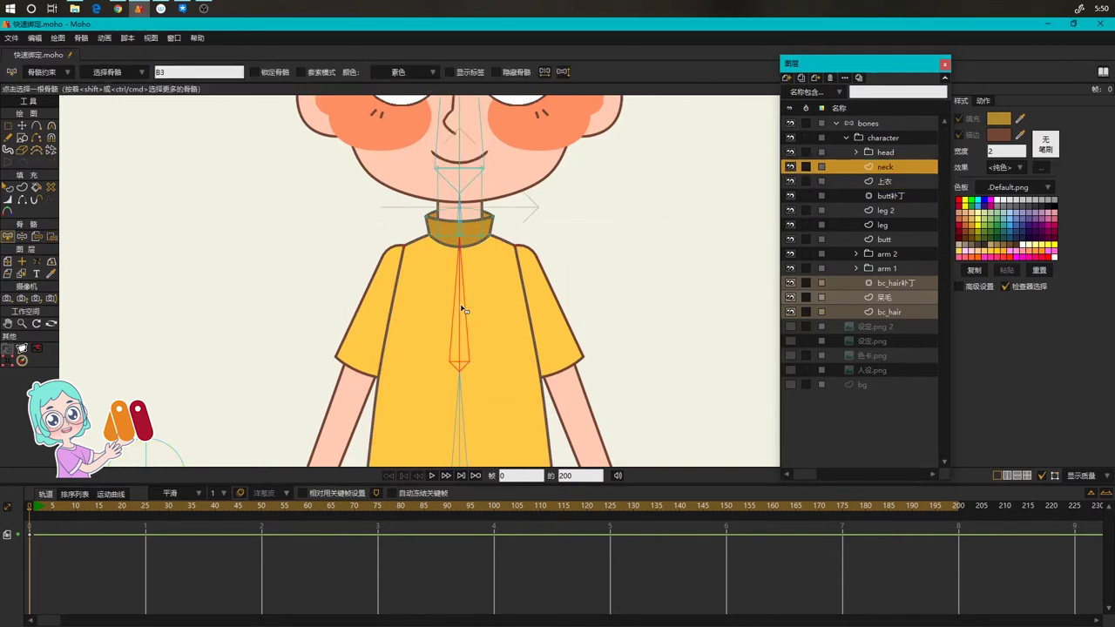
key("i")
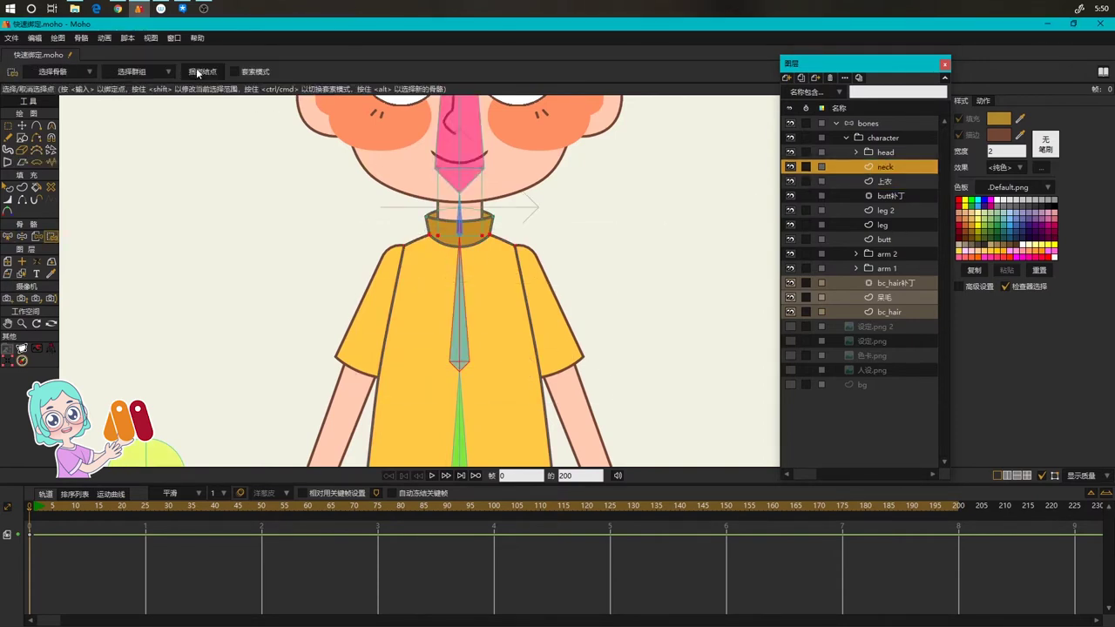
left_click_drag(523, 209, 525, 266)
scroll(492, 265, "up", 2)
key("b")
left_click(447, 291)
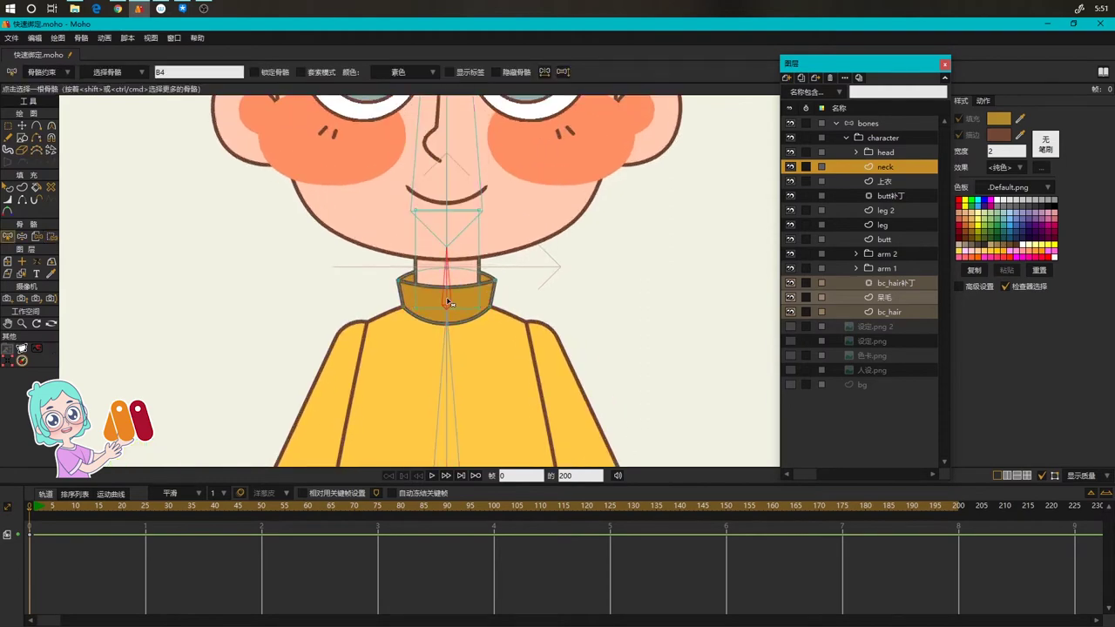
key("i")
key("i")
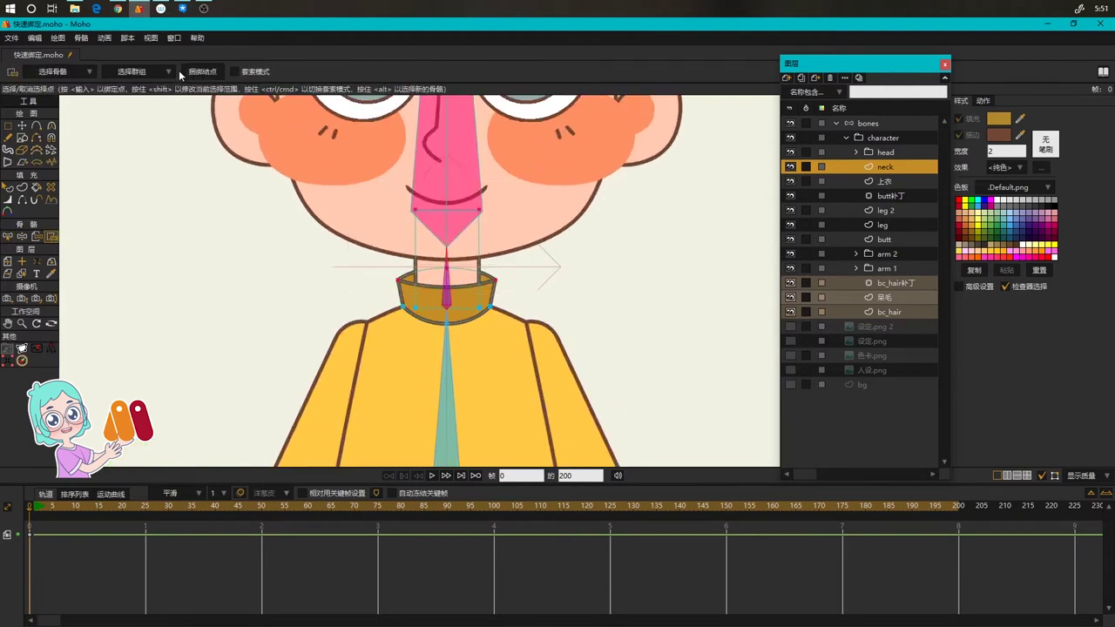
Test the shirt and neck bindings by manipulating the torso bones on the bones layer
scroll(565, 286, "down", 2)
scroll(583, 273, "down", 1)
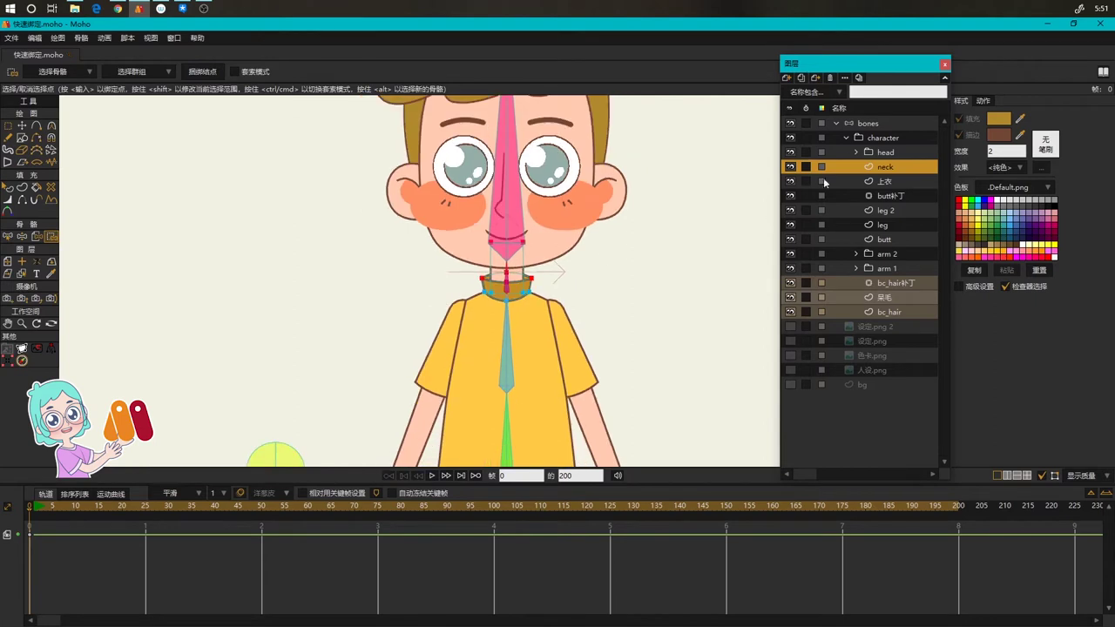
left_click(869, 123)
scroll(573, 257, "down", 2)
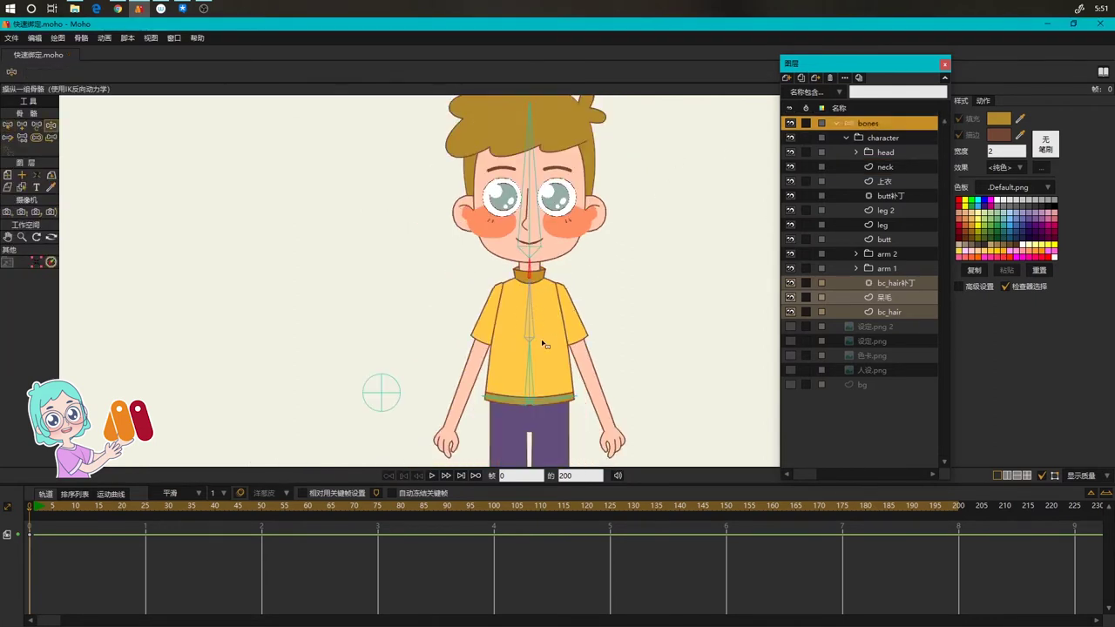
left_click(531, 318)
left_click_drag(530, 317, 553, 266)
key("b")
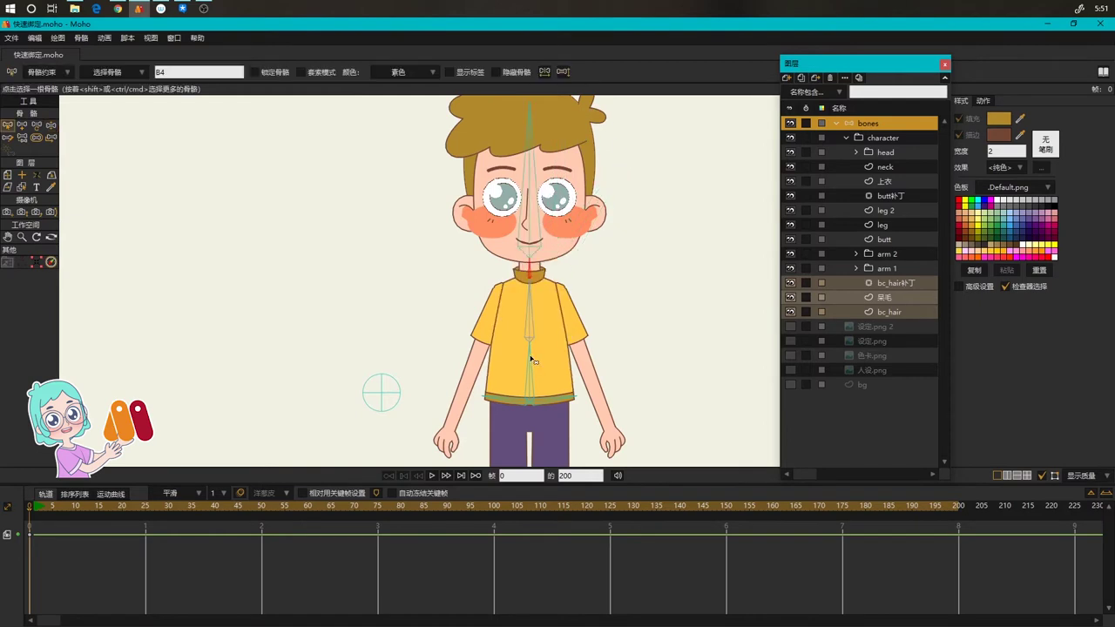
Parent the lower spine bone to the main pin bone
left_click(528, 355)
key("z")
mouse_move(525, 357)
left_mouse_down()
mouse_move(535, 355)
mouse_move(518, 358)
left_mouse_up()
key("b")
key("p")
left_click(387, 394)
Test how the hem, spine and neck bones bend with the spine attached to the main bone
key("z")
left_click_drag(560, 399, 562, 402)
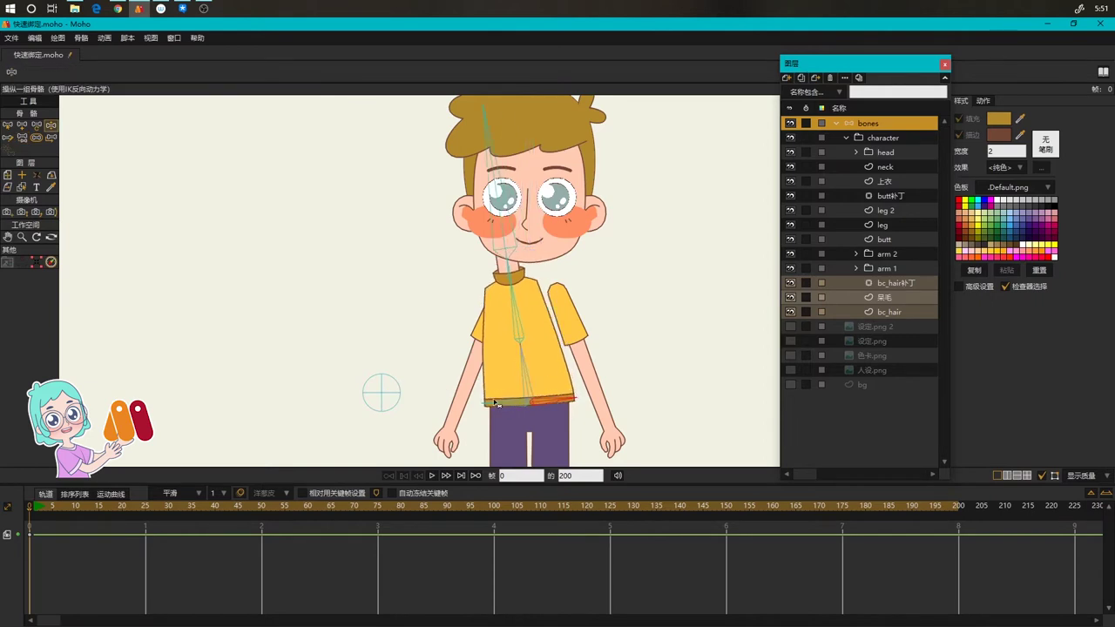
left_click_drag(522, 317, 509, 318)
left_click_drag(486, 271, 478, 276)
Enable angle constraints on the neck bone with a minimum of -10 and a maximum of 10 degrees
key("b")
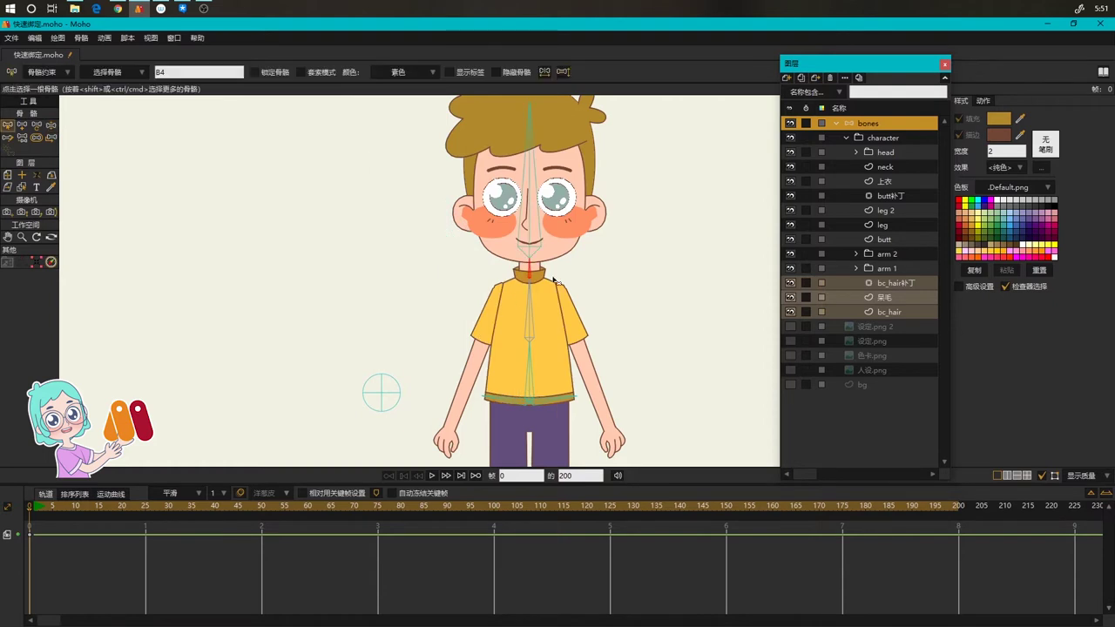
left_click(68, 74)
left_click(67, 90)
double_click(98, 105)
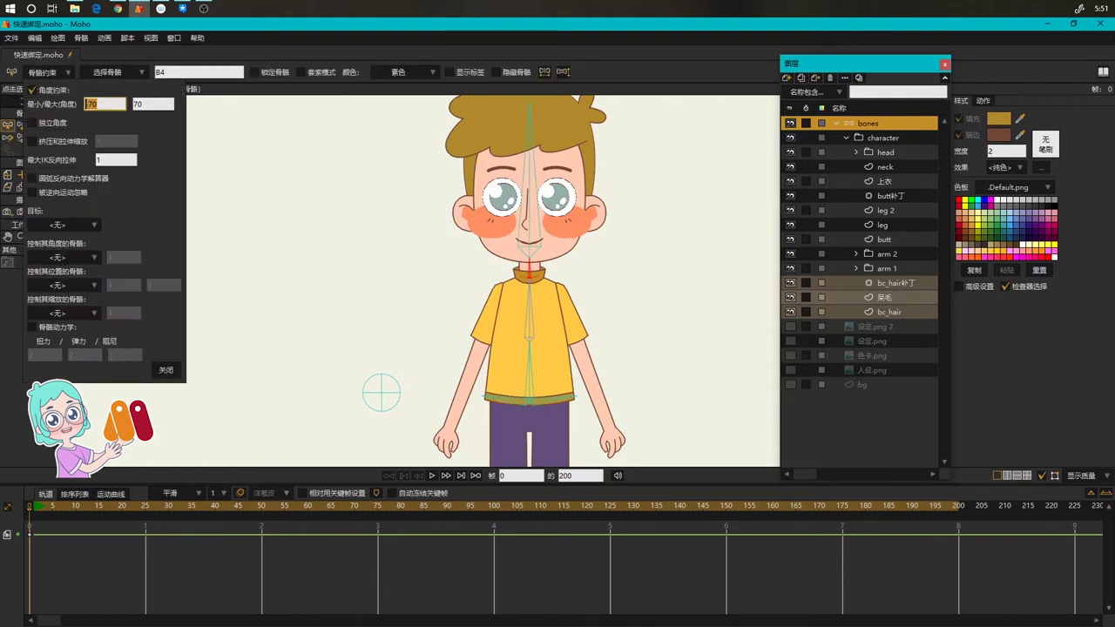
type("-10")
key("Tab")
type("1")
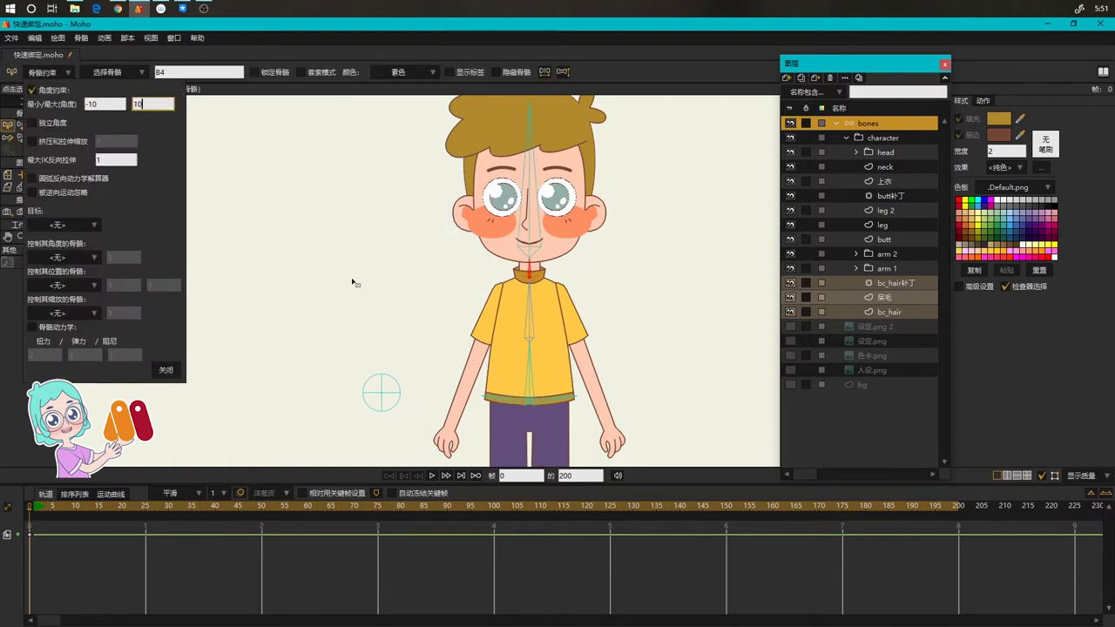
Enable angle constraints on the upper torso bone with a minimum of -30 and a maximum of 30 degrees
left_click(530, 323)
left_click(53, 91)
left_click(105, 104)
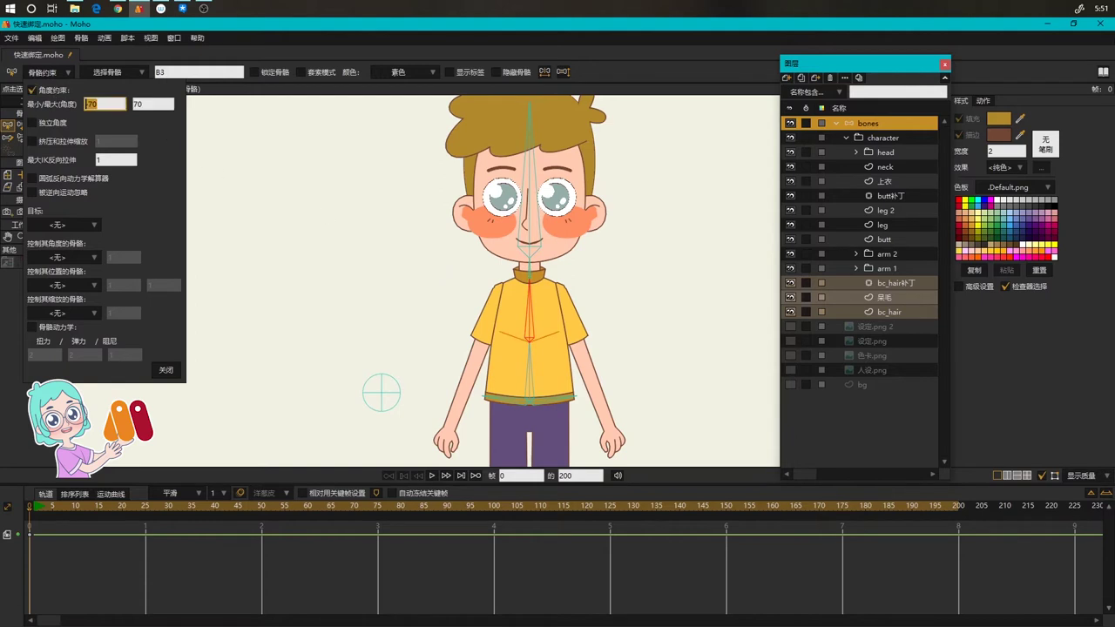
type("-30")
key("Tab")
type("30")
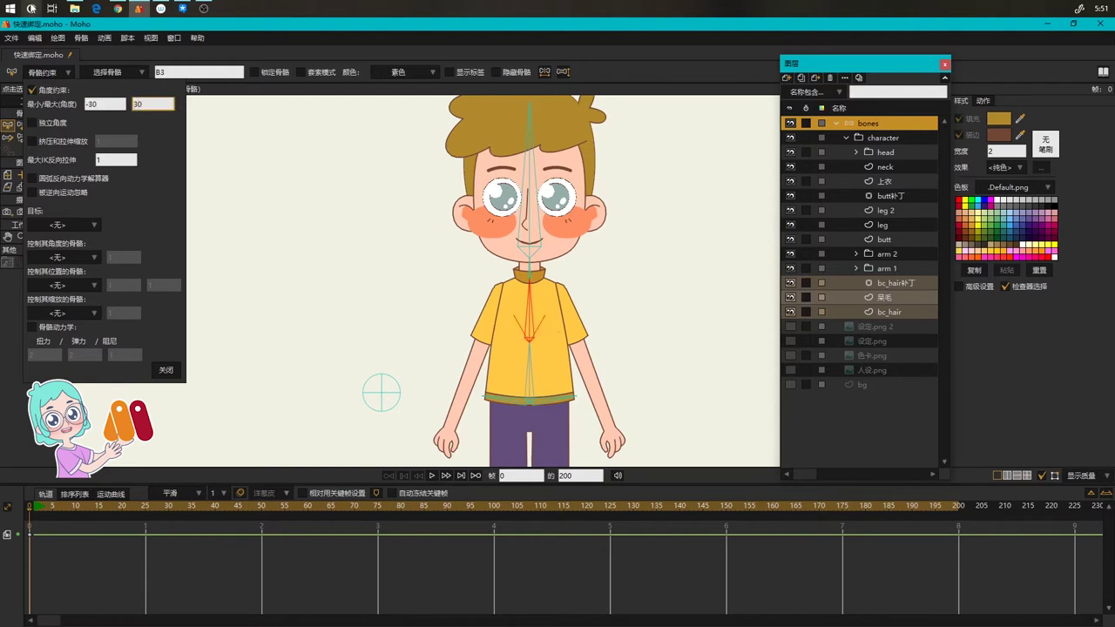
left_click(166, 370)
Test the constrained torso bend by manipulating the upper torso bone, and save the file
key("z")
left_click_drag(527, 334, 503, 271)
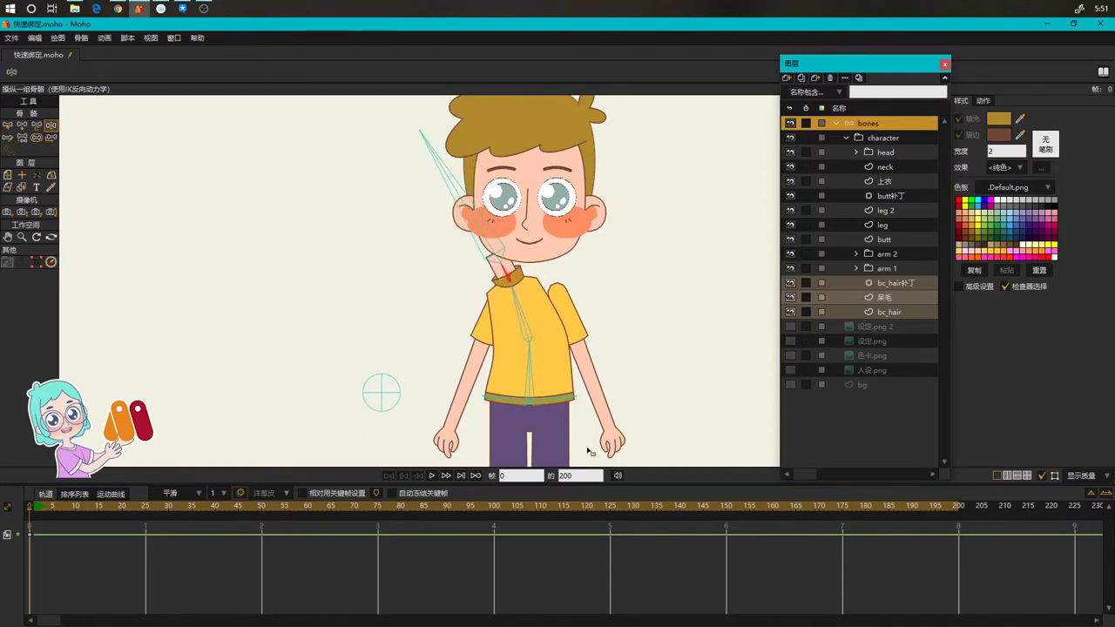
key("b")
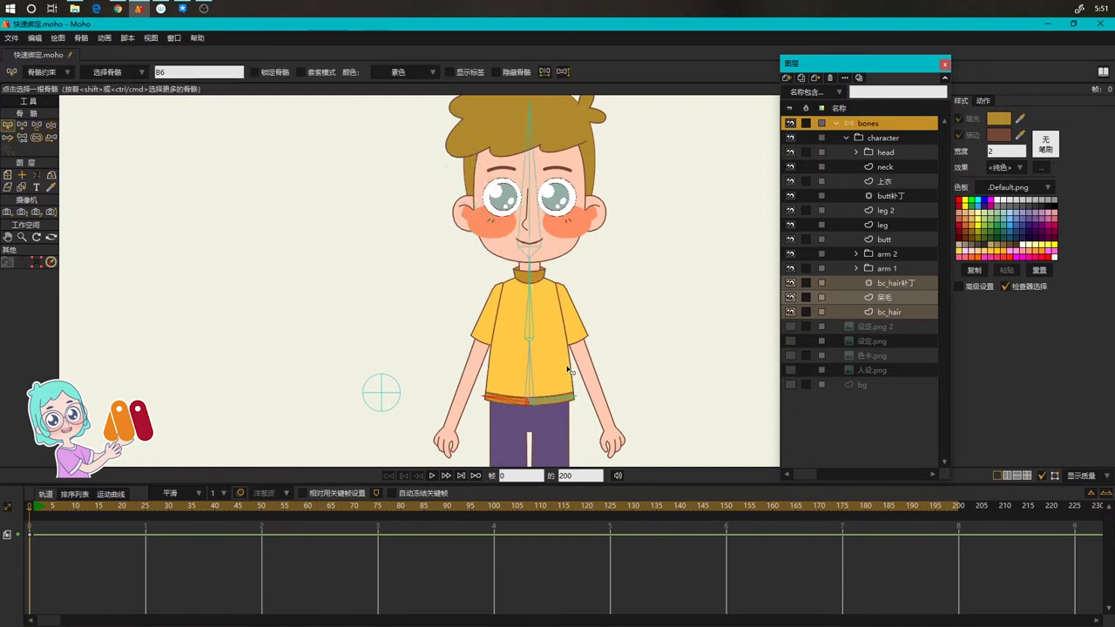
key("ctrl+s")
Add three pin bones along the boy's jaw, one at each side of the jaw and one at the chin
left_click_drag(636, 265, 592, 319)
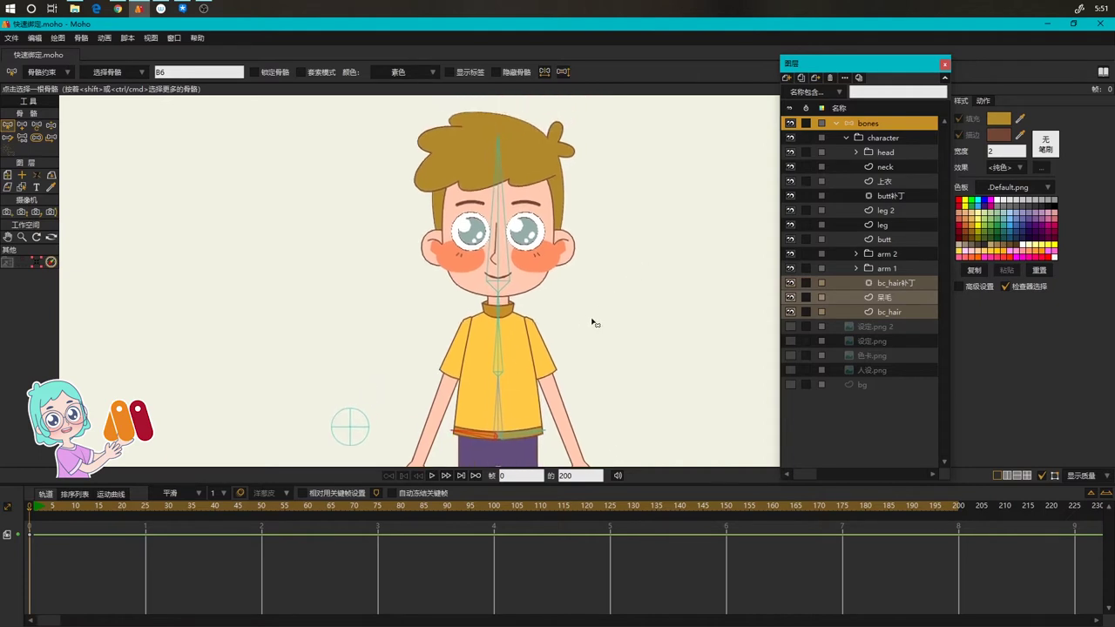
scroll(640, 232, "up", 2)
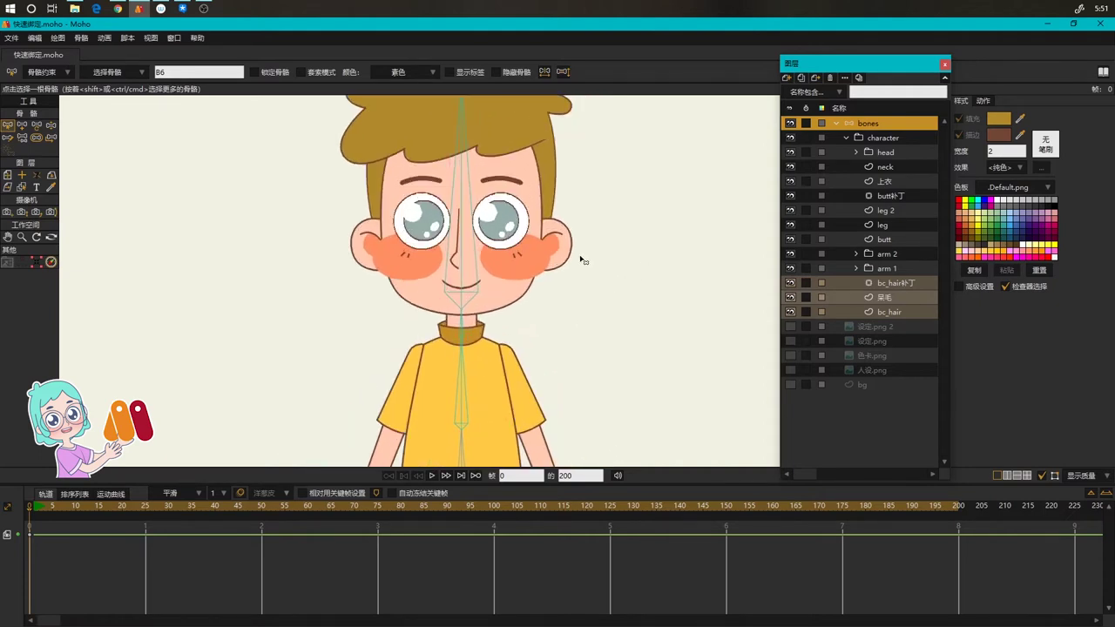
key("a")
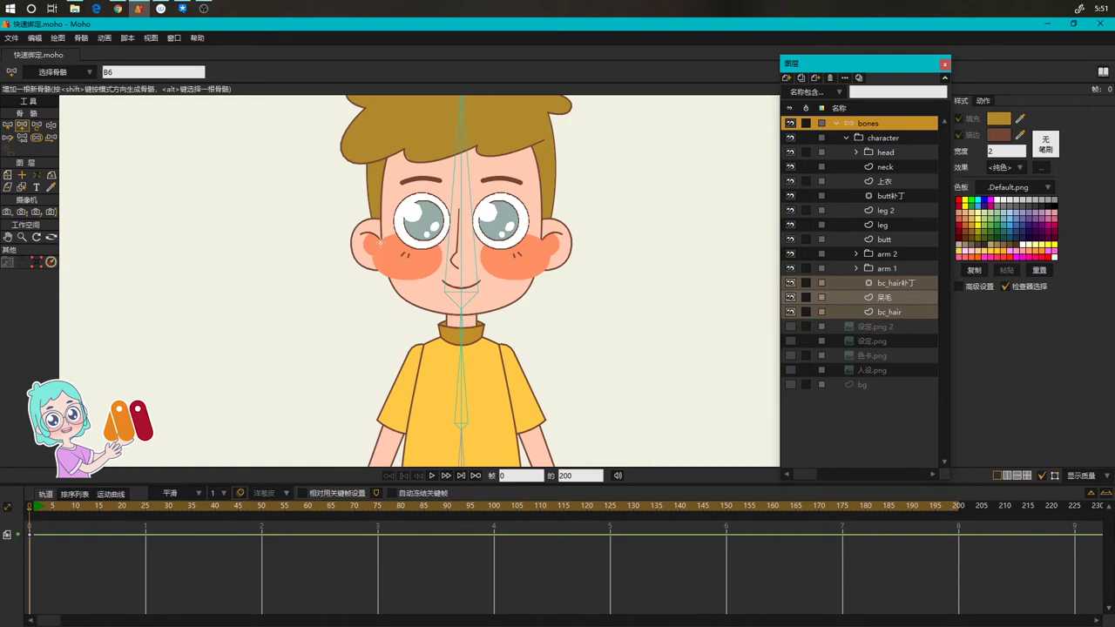
left_click_drag(388, 285, 393, 288)
key("Return")
left_click(461, 309)
key("Return")
left_click(525, 293)
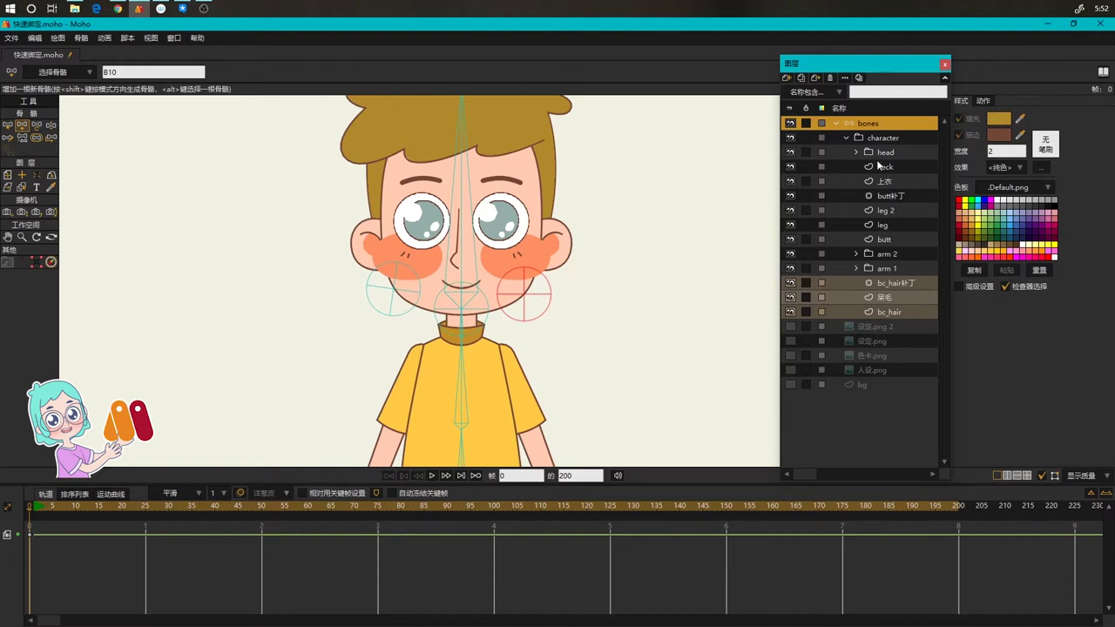
Move the jaw pin bone on the image's right side onto the matching face_mask point at X 0.1107, Y 0.3131
left_click(22, 187)
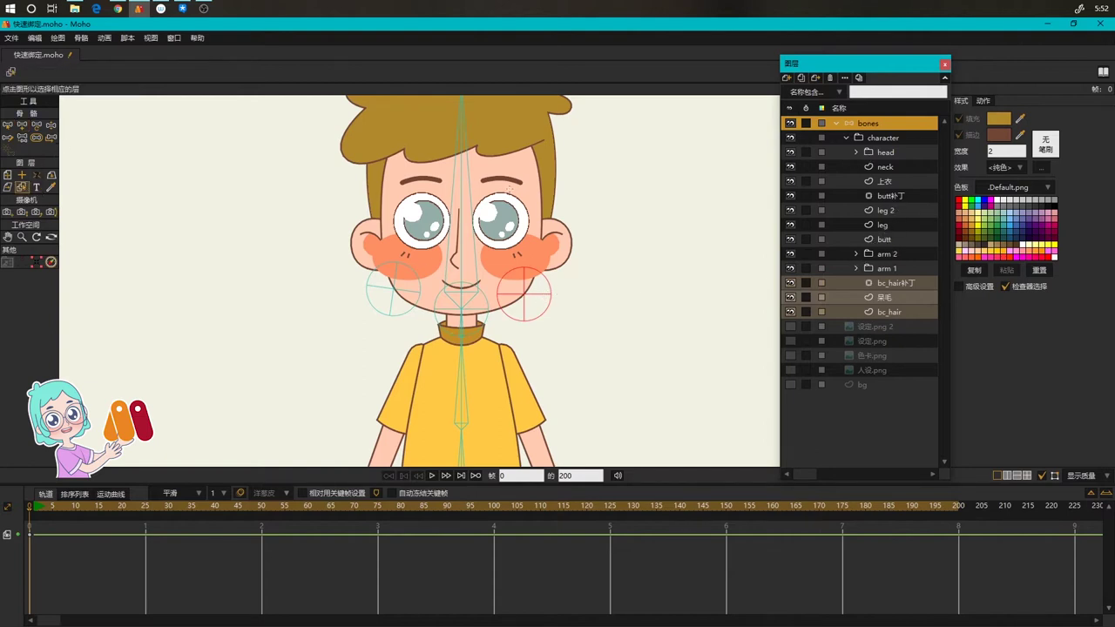
left_click(532, 195)
key("g")
key("q")
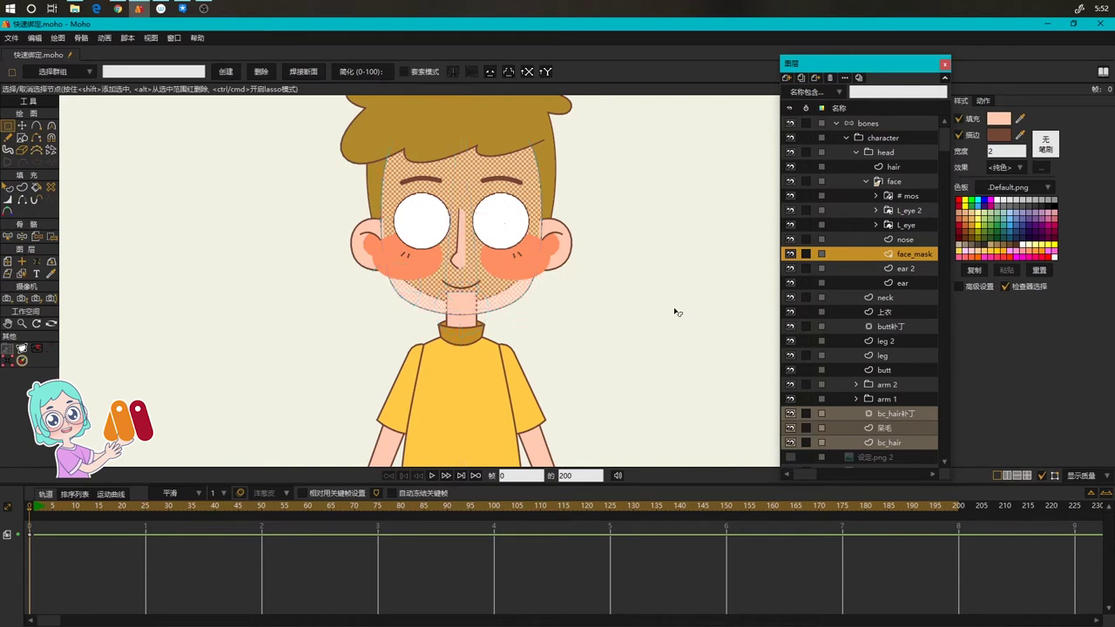
key("Return")
key("g")
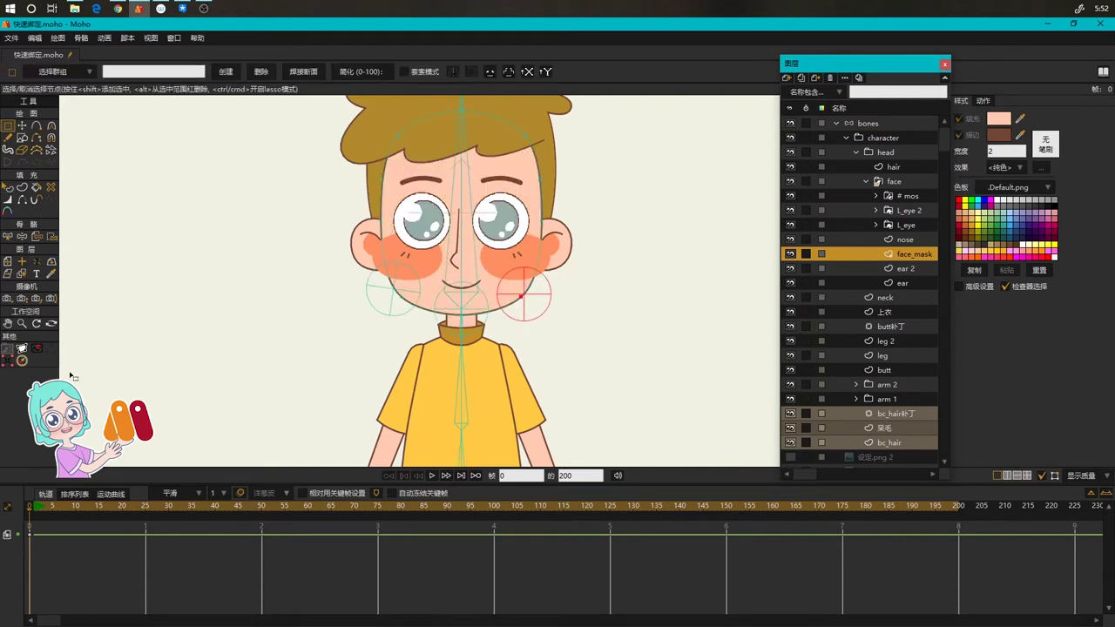
left_click(36, 347)
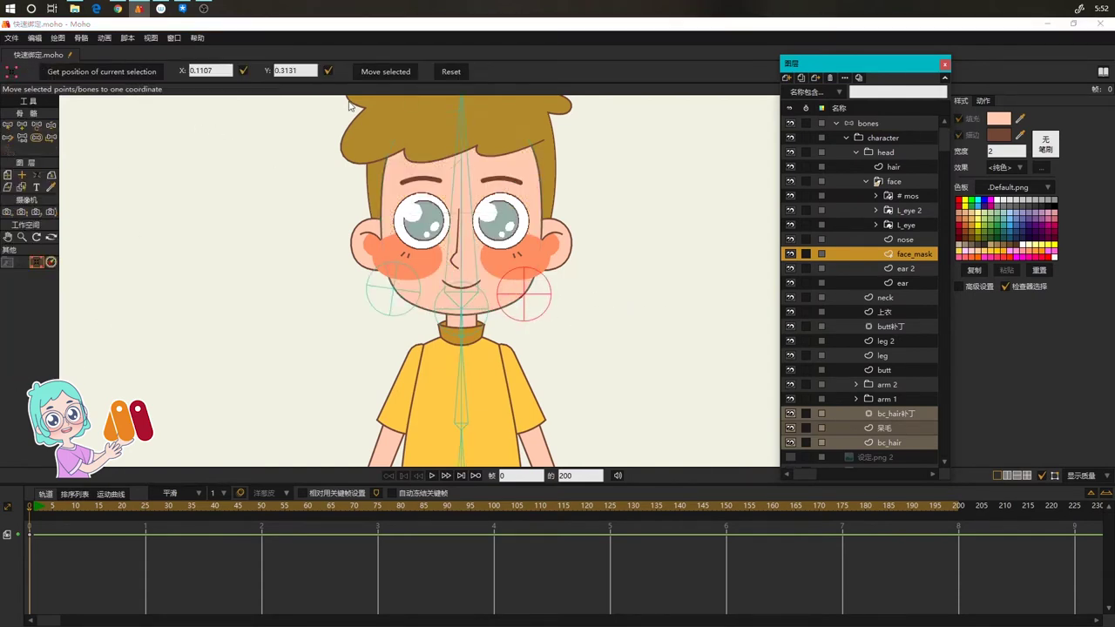
left_click(386, 75)
key("b")
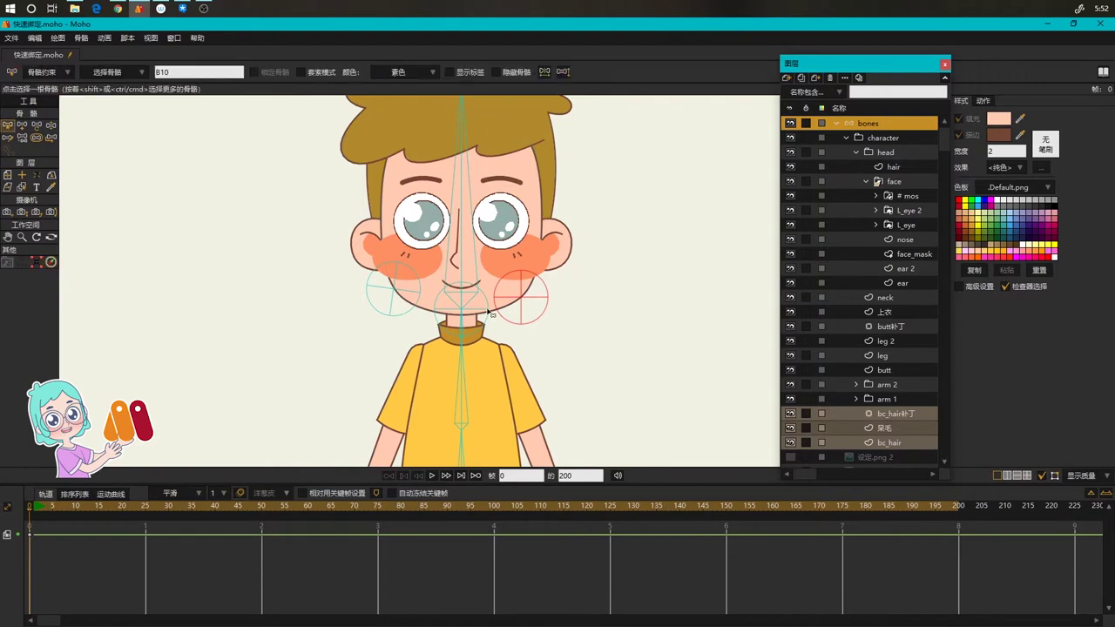
Move the chin pin bone onto the face_mask chin point at X 0, Y 0.28
left_click(486, 310)
left_click(906, 258)
key("g")
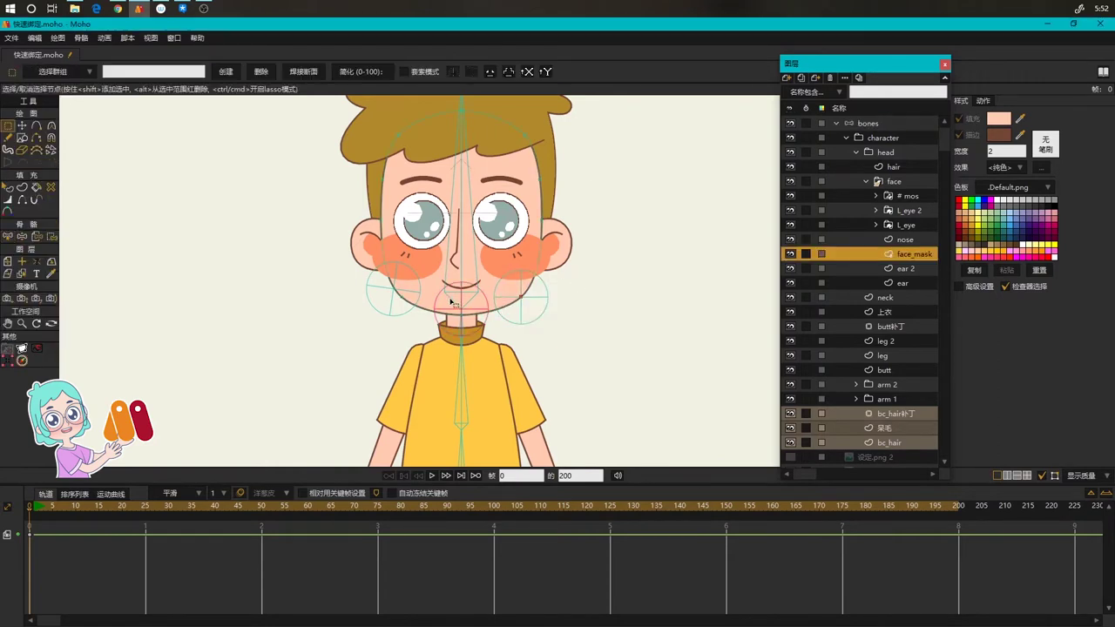
left_click(8, 360)
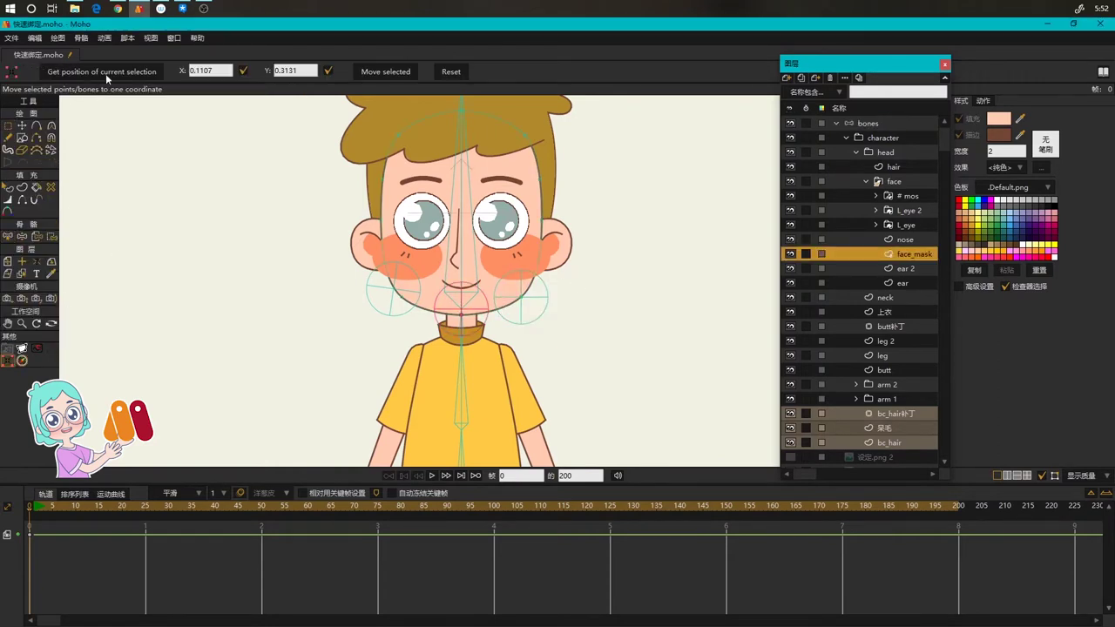
left_click(879, 126)
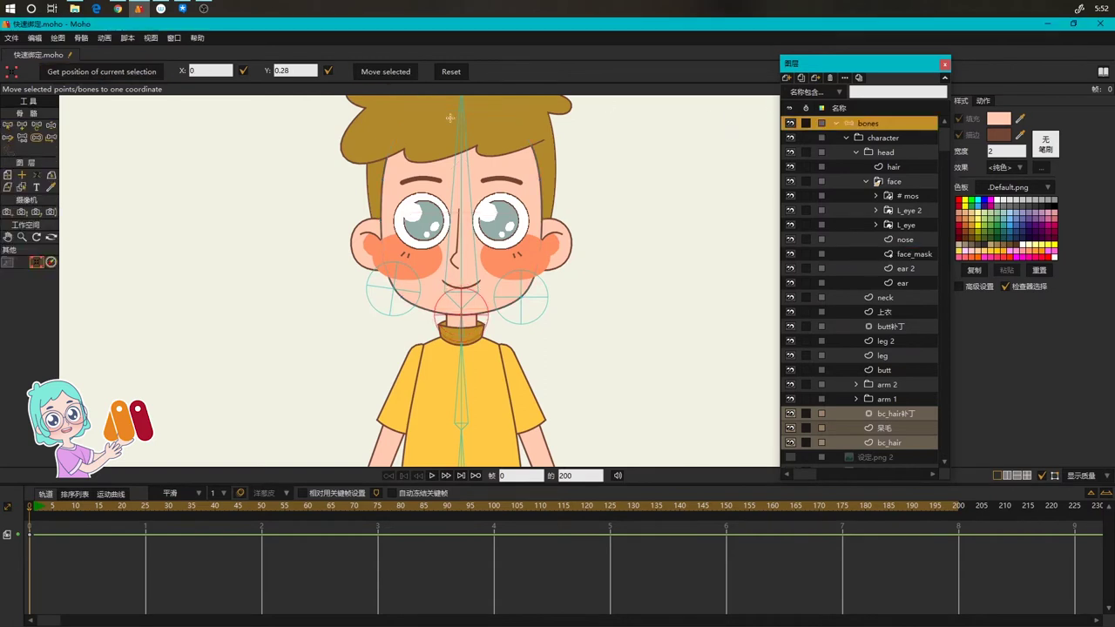
Move the jaw pin bone on the image's left side onto the matching face_mask point at X -0.1107, Y 0.3131
left_click(910, 254)
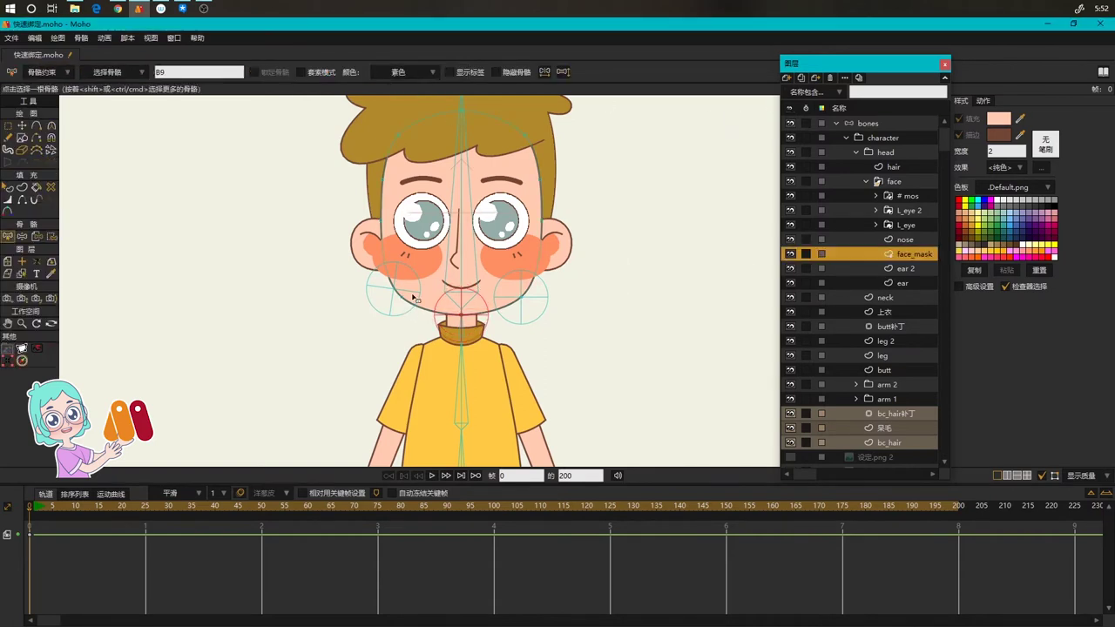
left_click(416, 296)
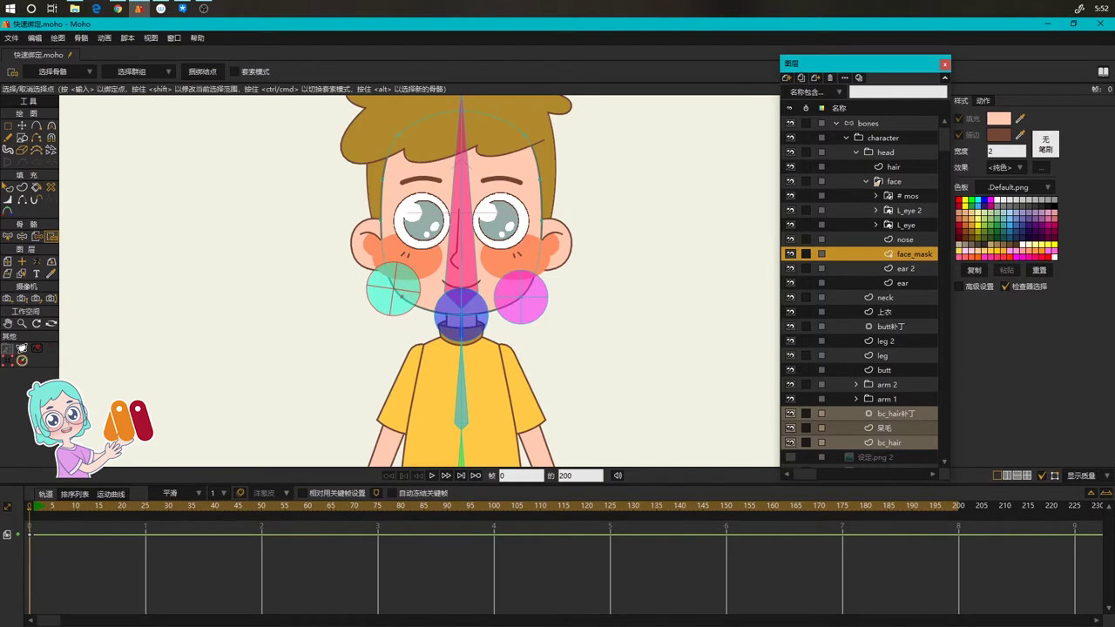
left_click(8, 359)
left_click(108, 69)
left_click(860, 120)
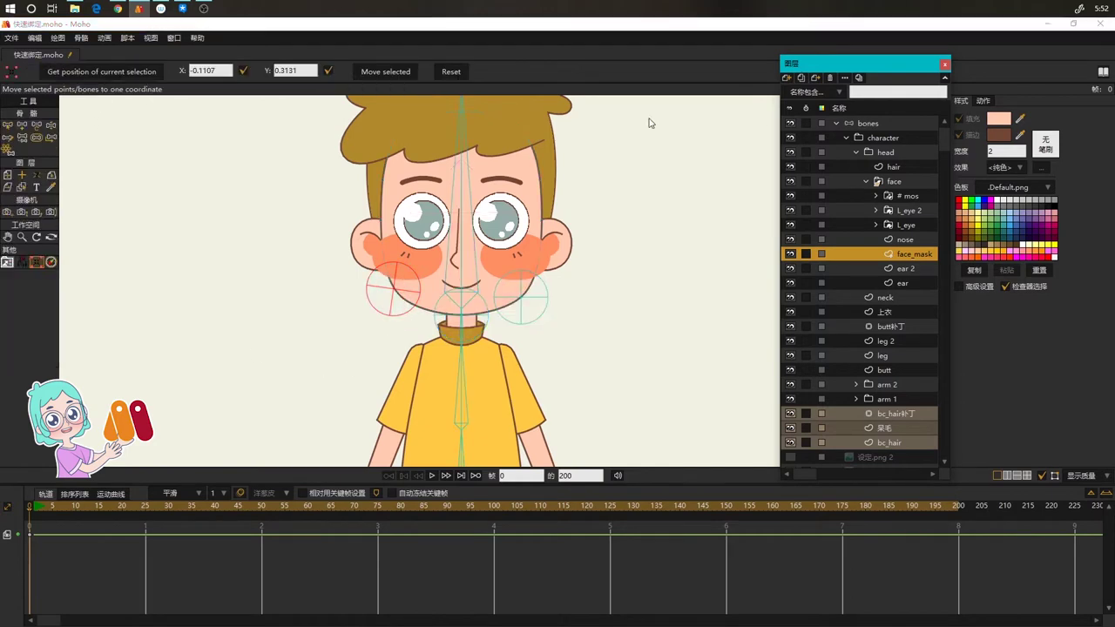
left_click(400, 70)
key("ctrl+z")
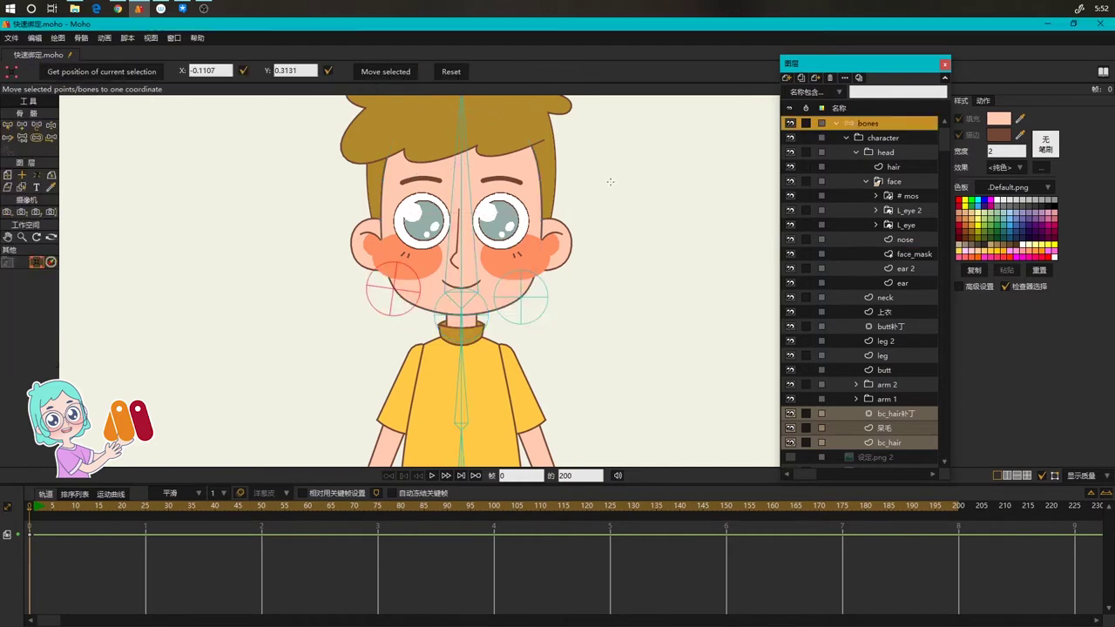
key("p")
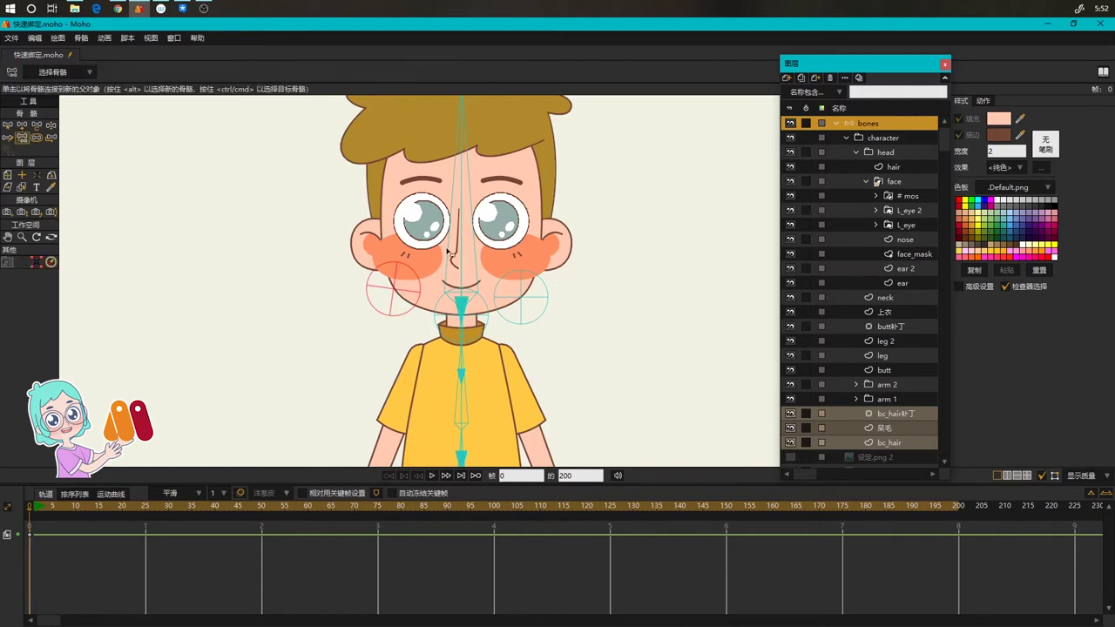
left_click(36, 261)
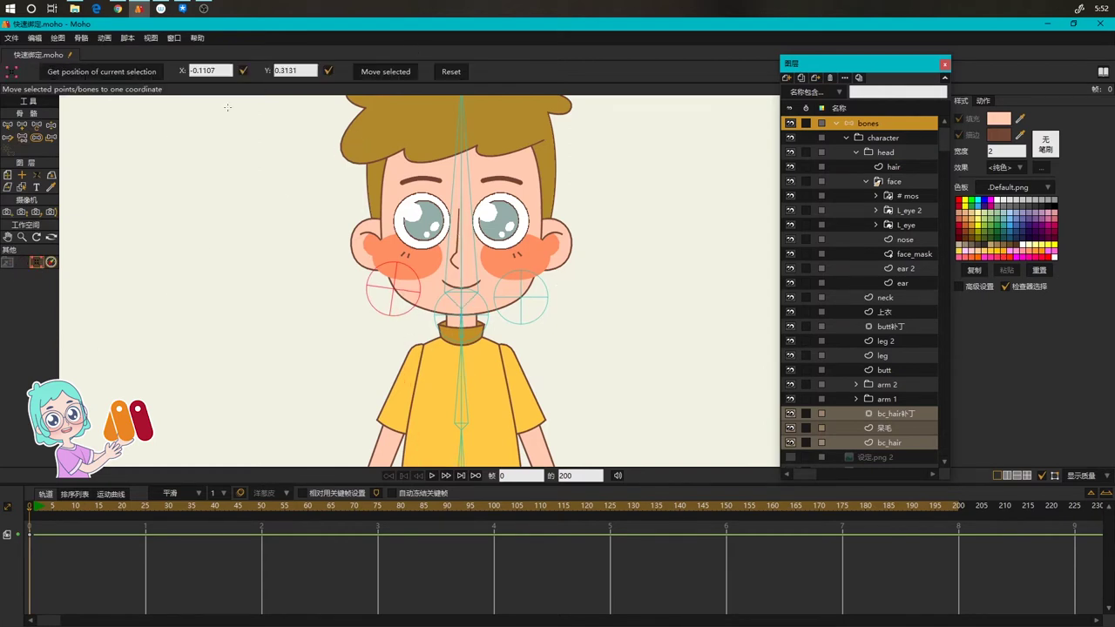
left_click(385, 71)
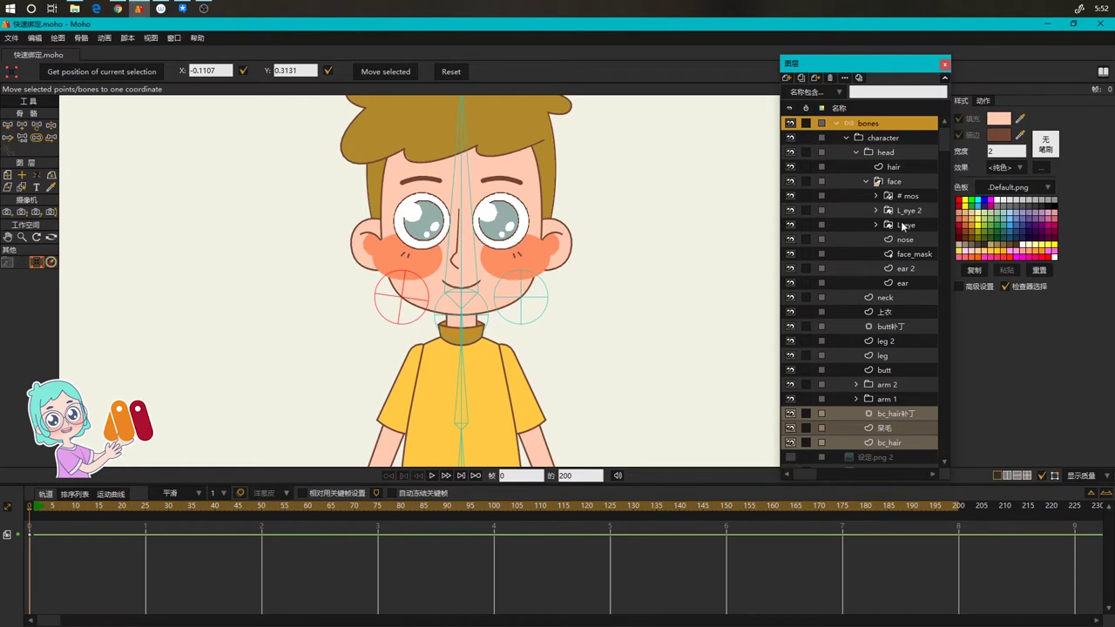
Bind the three lower face_mask points to their matching jaw and chin pin bones, and save the file
left_click(908, 252)
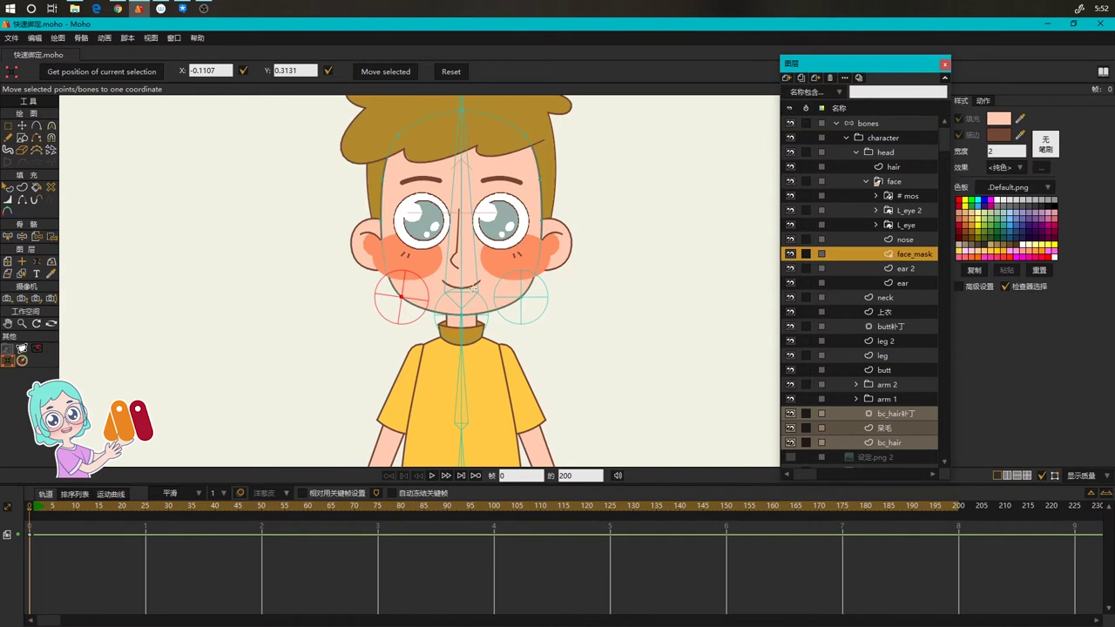
key("i")
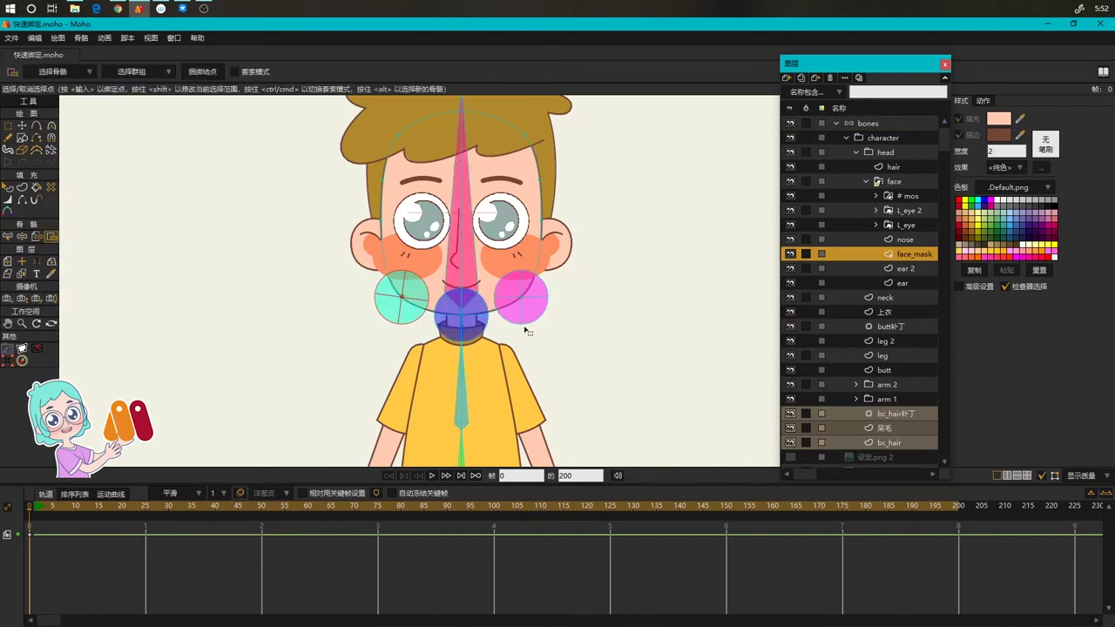
key("b")
key("i")
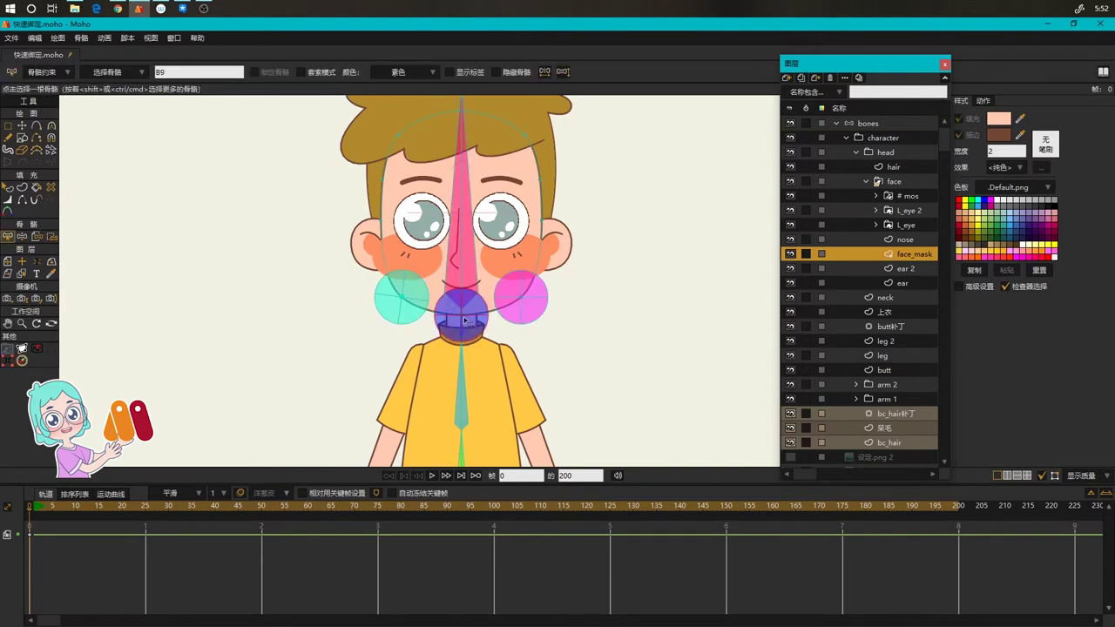
key("b")
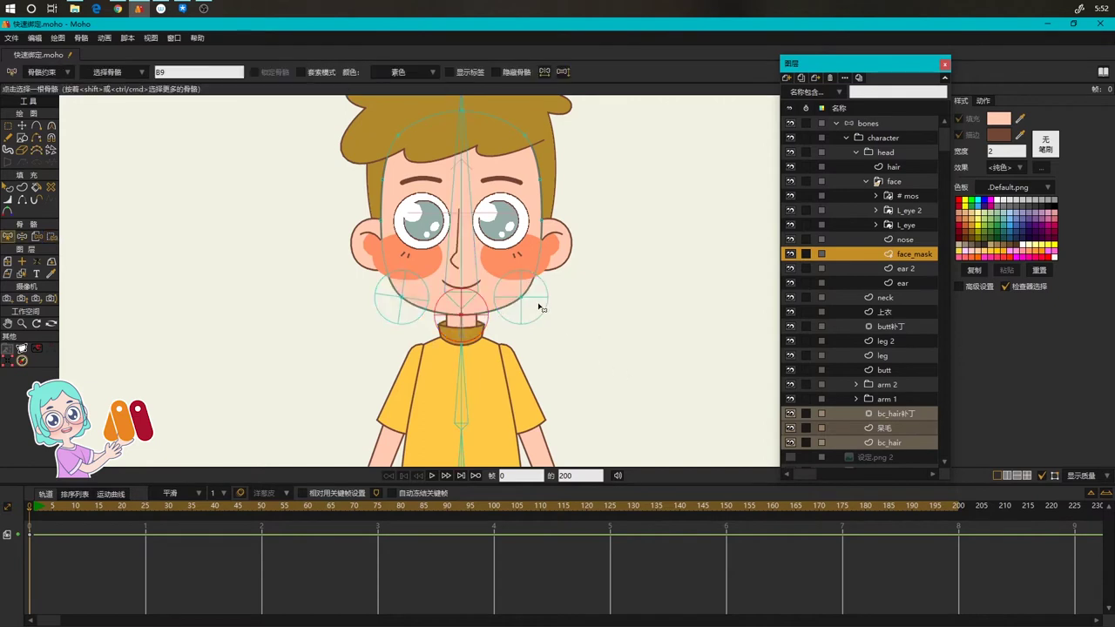
left_click(531, 300)
key("i")
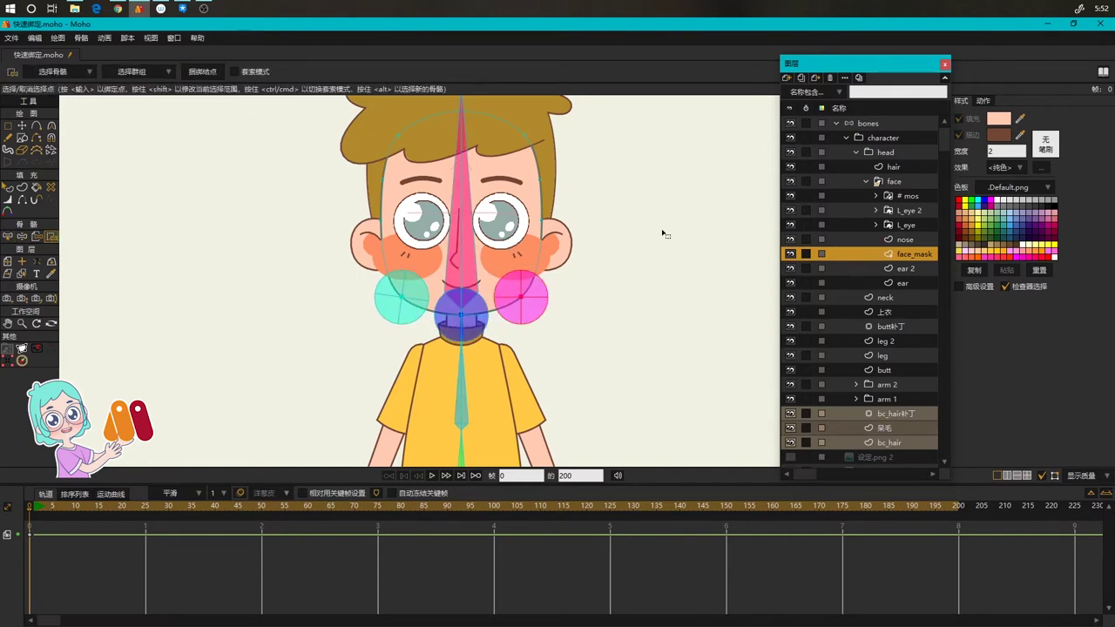
key("ctrl+s")
Bind the remaining upper points of the face_mask layer to the head bone
key("b")
left_click(463, 273)
left_click_drag(641, 233, 639, 276)
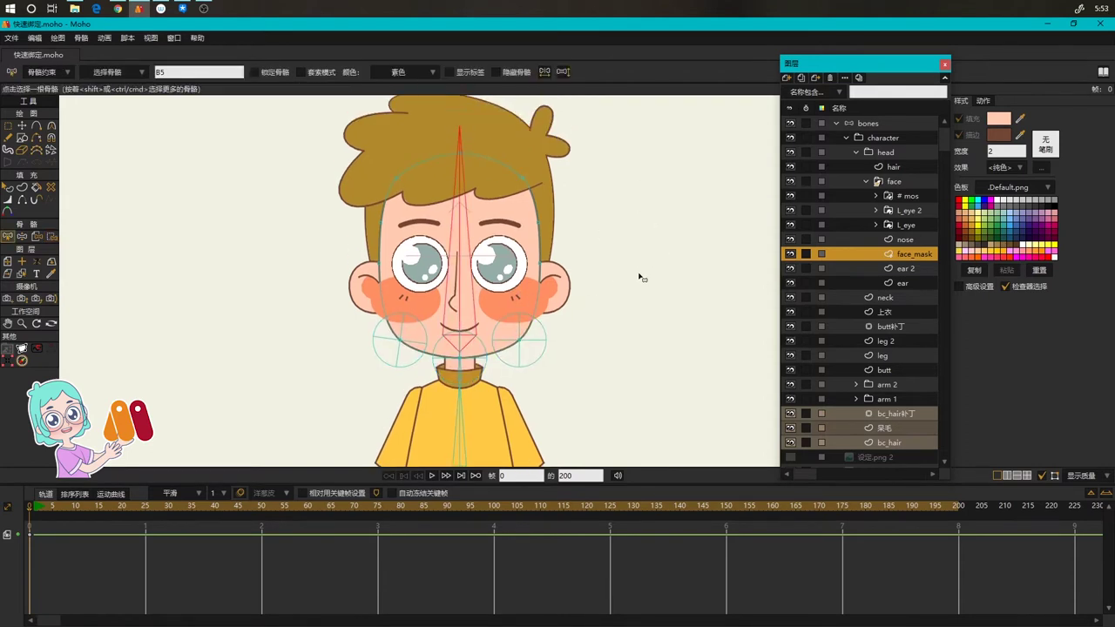
key("i")
left_click_drag(323, 131, 592, 310)
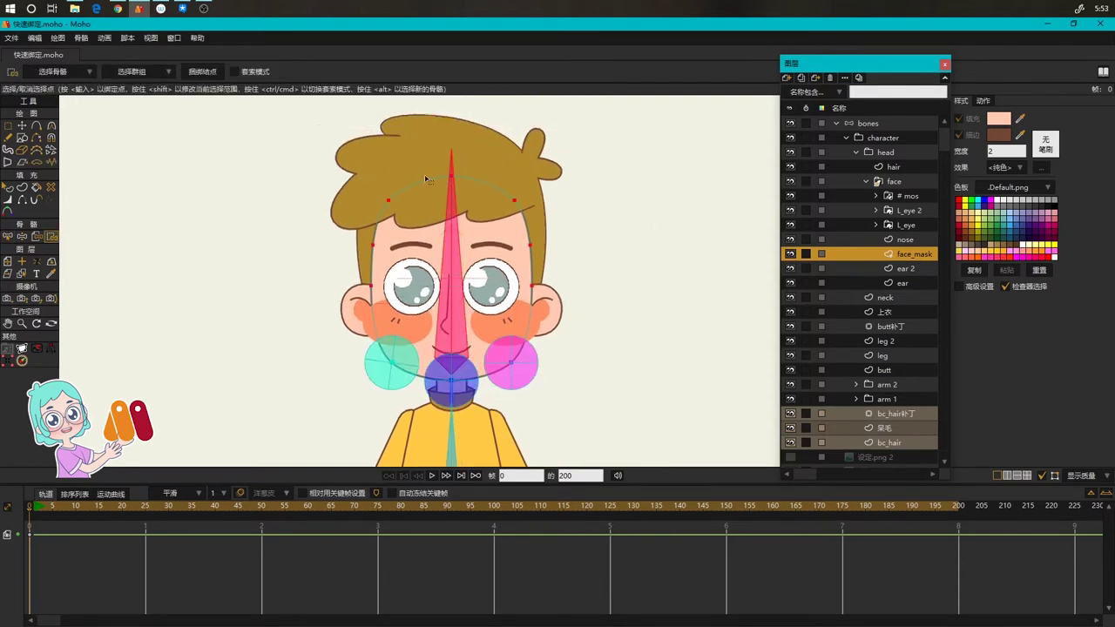
left_click(209, 72)
Bind the ear 2 and ear layers to the head bone
left_click(910, 269)
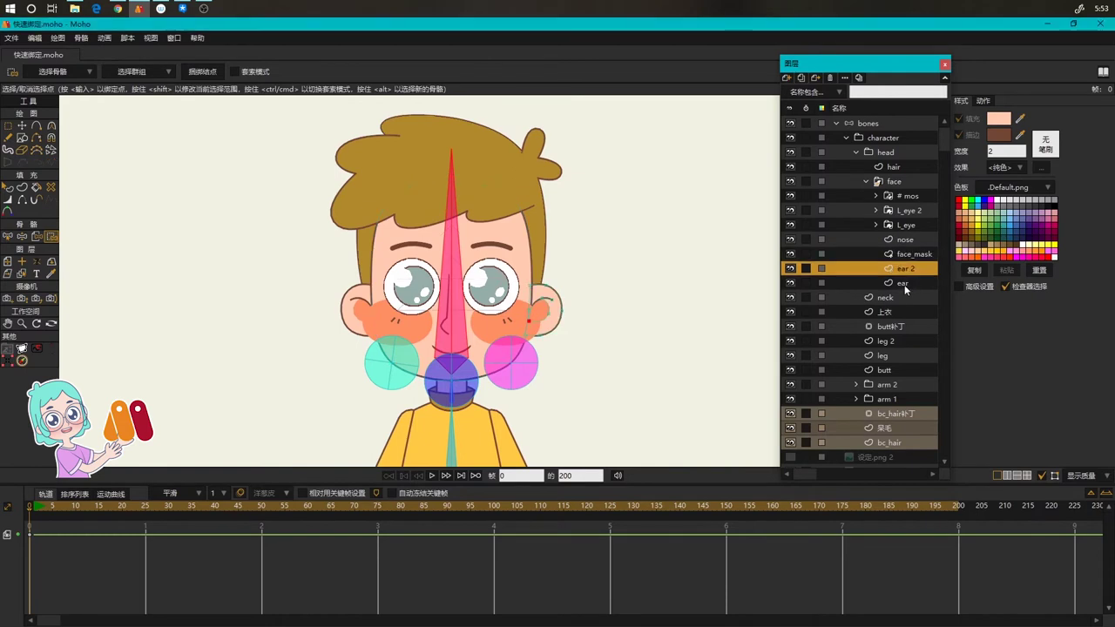
left_click(905, 282, "shift")
left_click(37, 236)
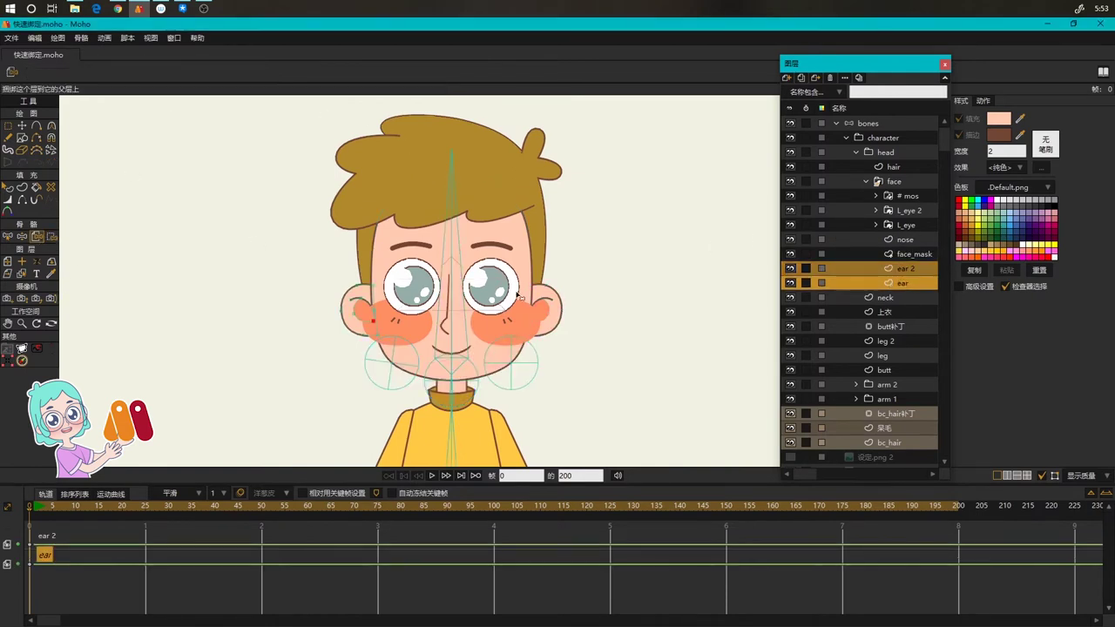
left_click(454, 304)
Bind the nose, L_eye, L_eye 2 and # mos layers to the head bone
left_click(906, 240)
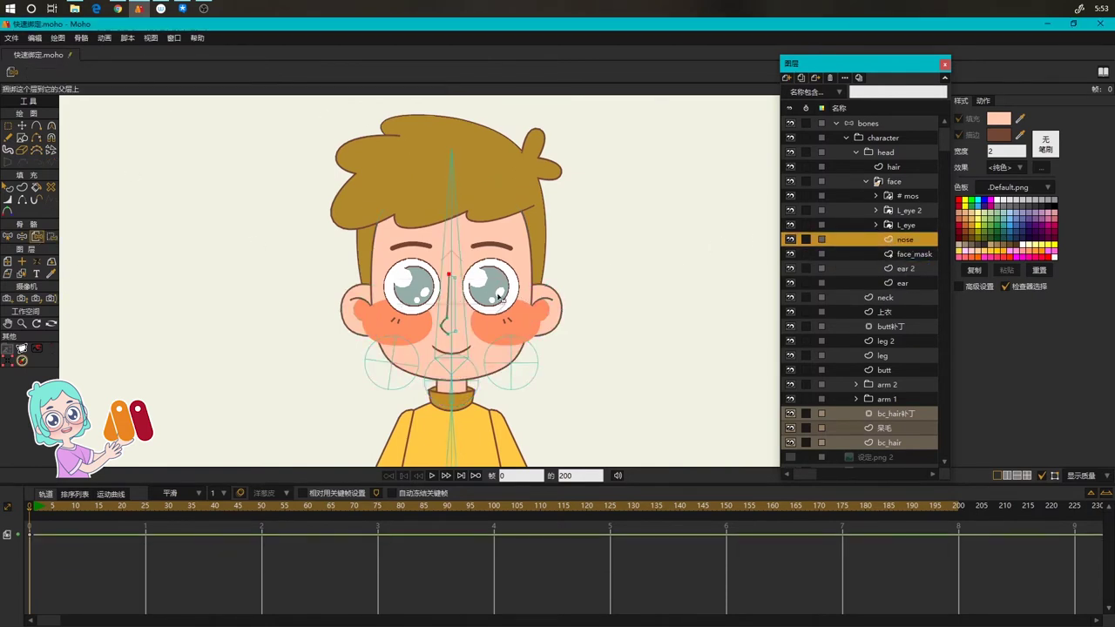
left_click(906, 225)
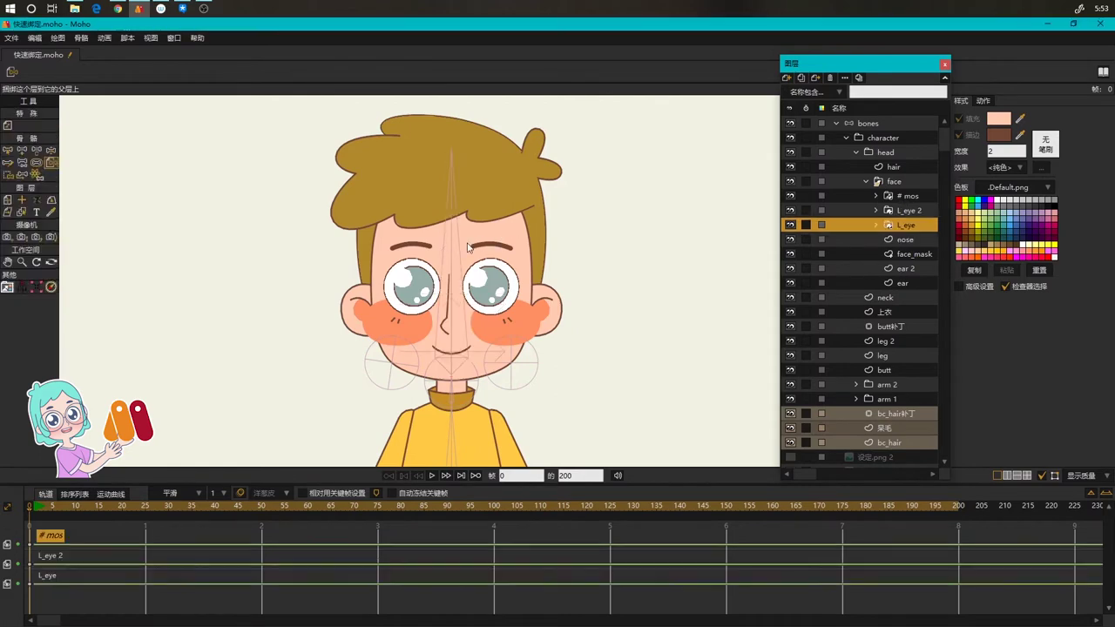
left_click(906, 195, "shift")
Bind the hair layer and the three back-hair layers (bc_hair补丁, 呆毛, bc_hair) to the head bone
left_click(892, 166)
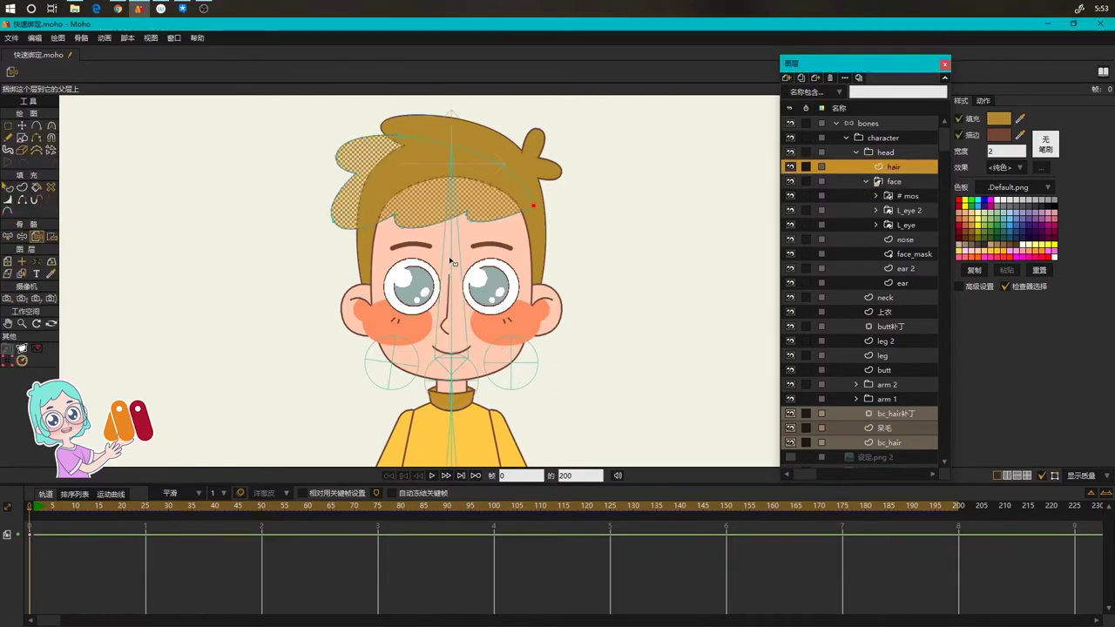
left_click(856, 152)
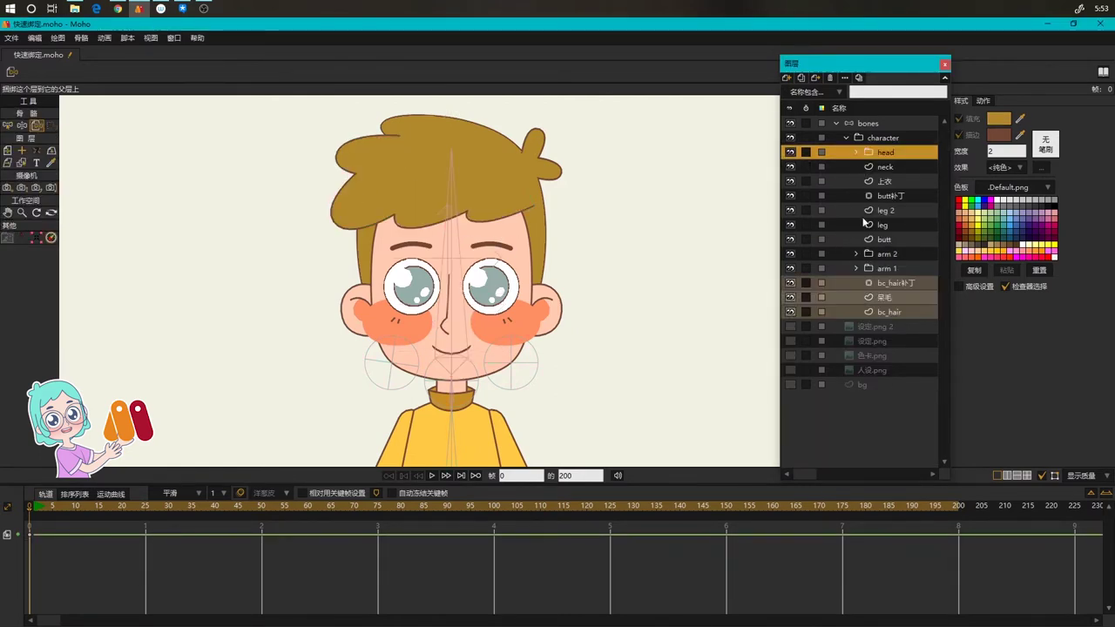
left_click(893, 312)
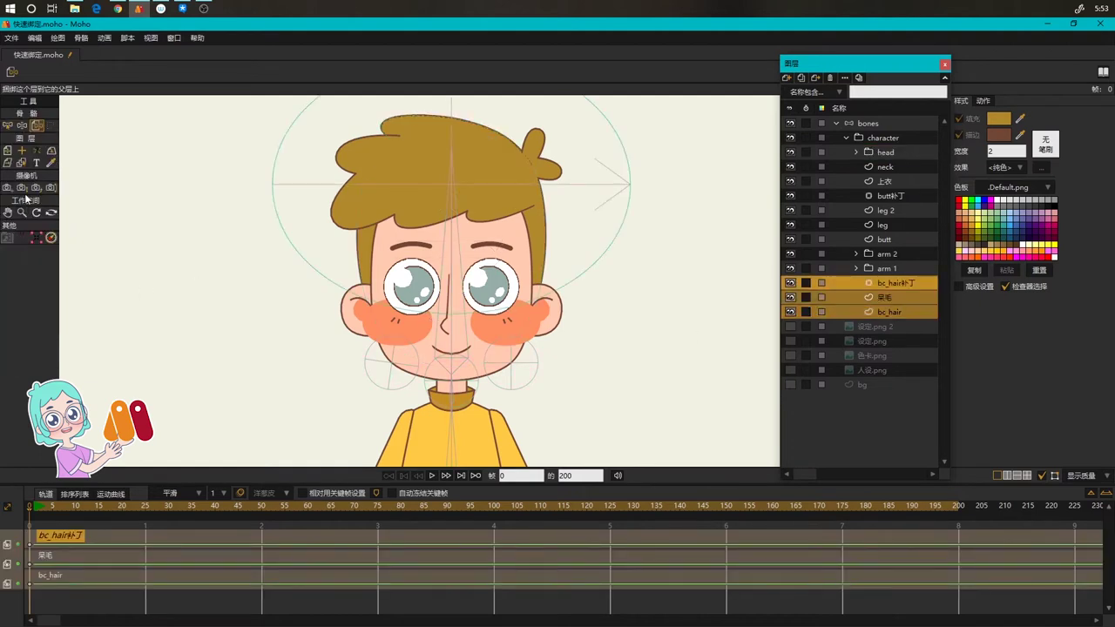
Set the strength of all bones on the bones layer to 0
left_click(891, 127)
key("z")
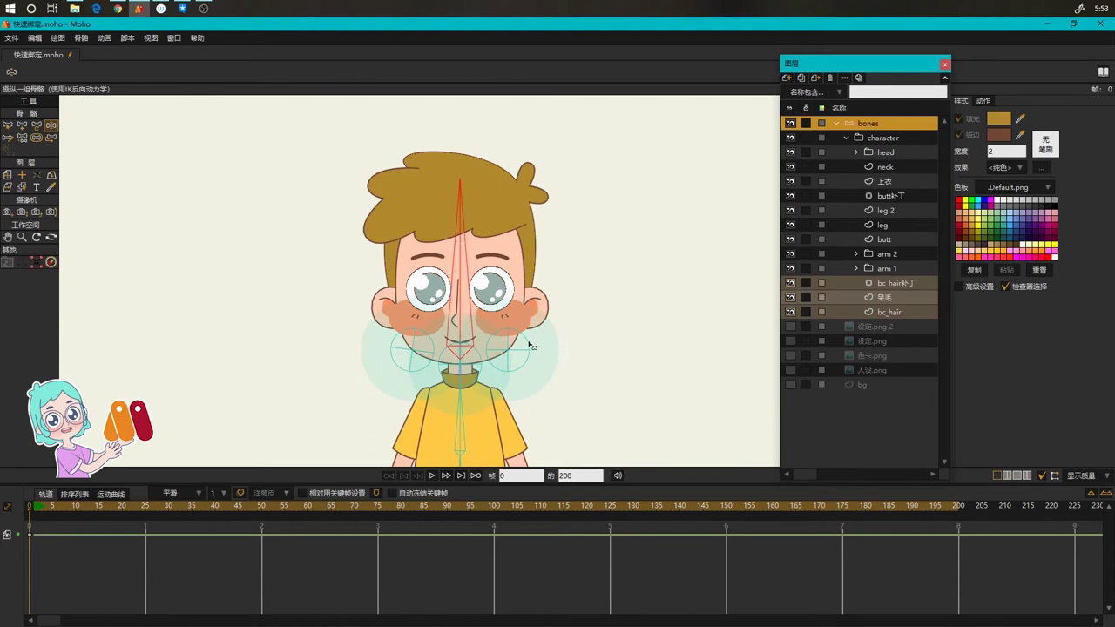
key("b")
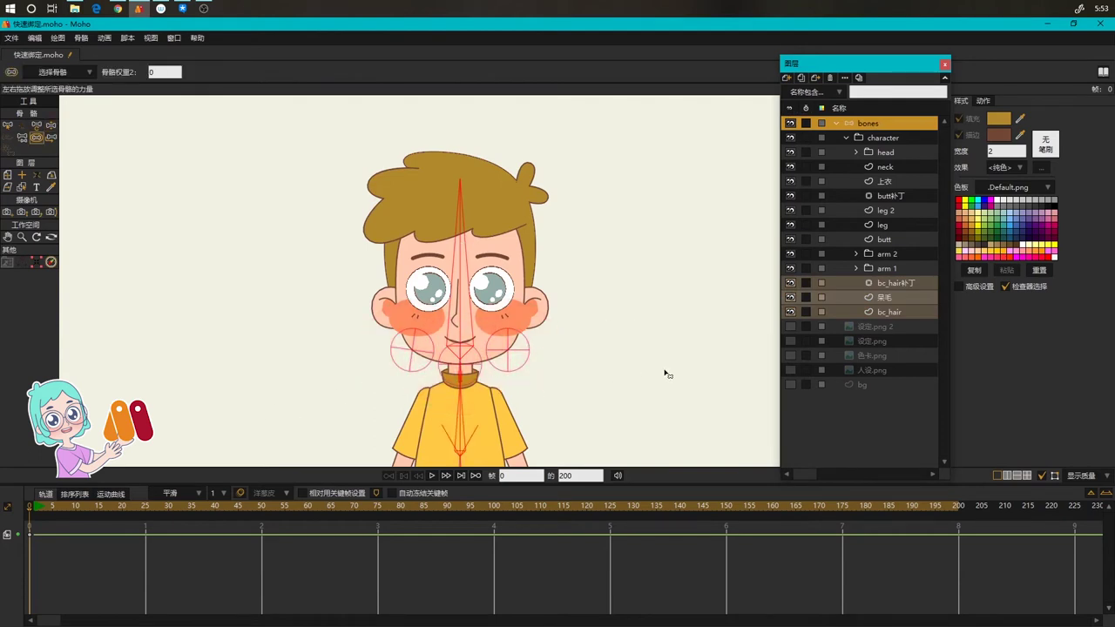
Reparent the two jaw pin bones and the chin pin bone to the head bone
left_click(494, 359)
left_click(512, 351)
left_click(474, 369, "shift")
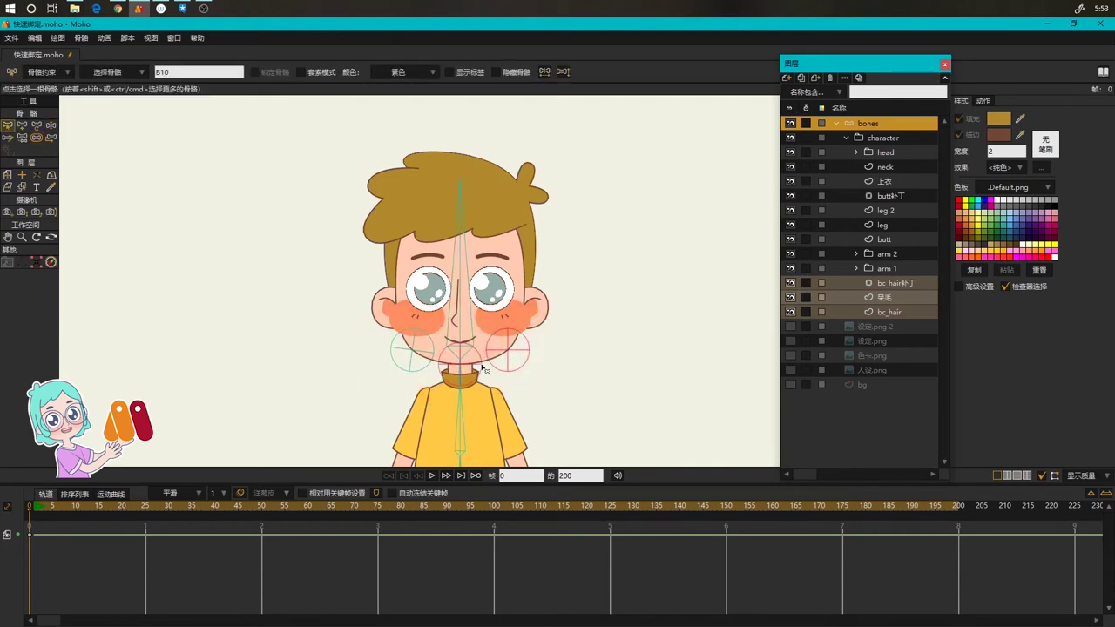
left_click(420, 354, "shift")
key("p")
left_click(463, 309)
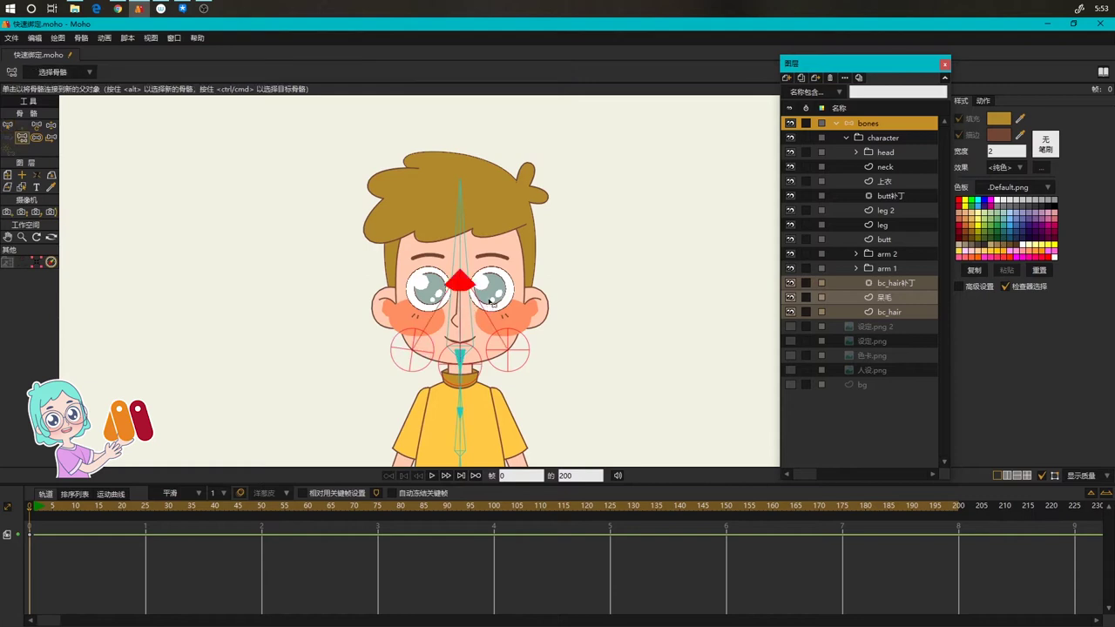
Test the rig by rotating the head bone from side to side
key("z")
left_click_drag(462, 243, 424, 246)
left_click_drag(495, 258, 499, 262)
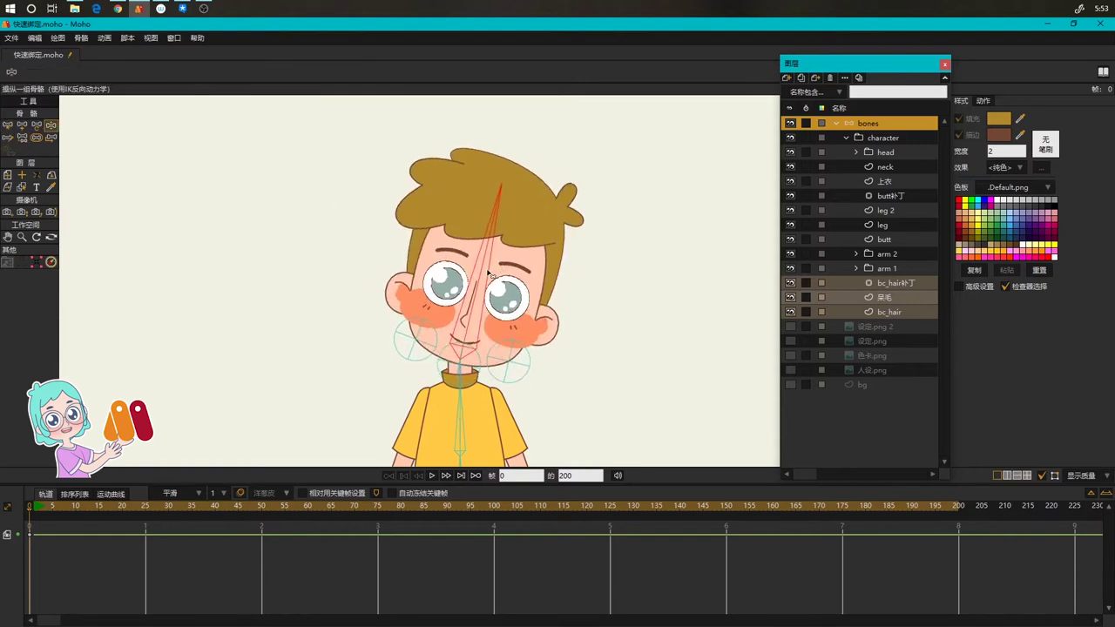
Test the jaw and chin pin bones by moving them at frame 25, delete the resulting keyframes and return to frame 0
key("b")
left_click(145, 505)
scroll(507, 396, "up", 3)
key("t")
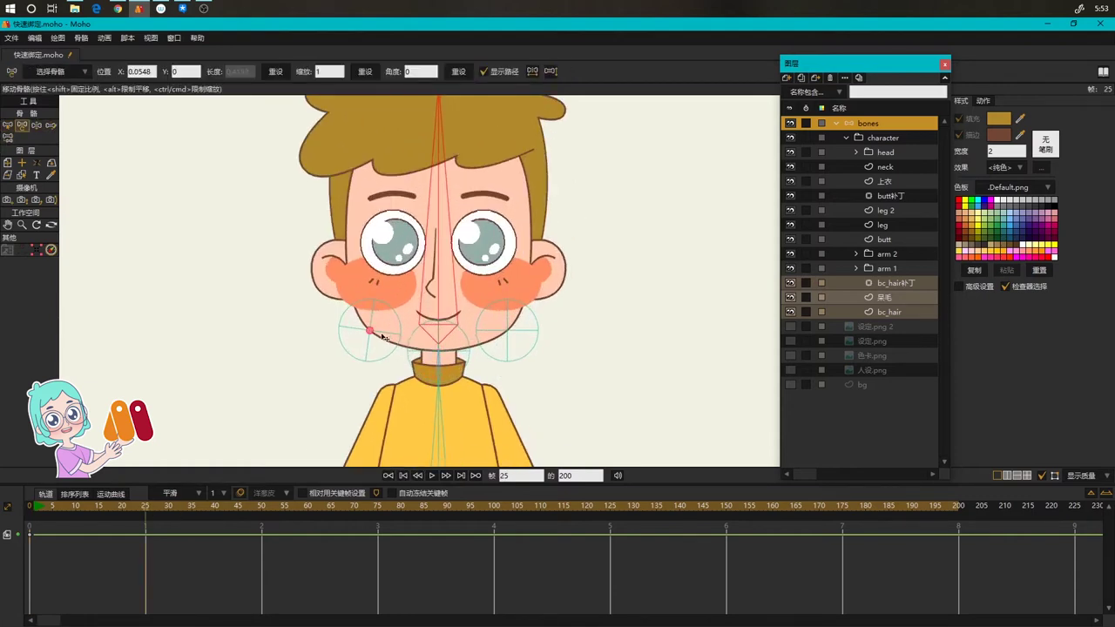
mouse_move(373, 331)
left_mouse_down()
mouse_move(365, 339)
mouse_move(374, 334)
left_mouse_up()
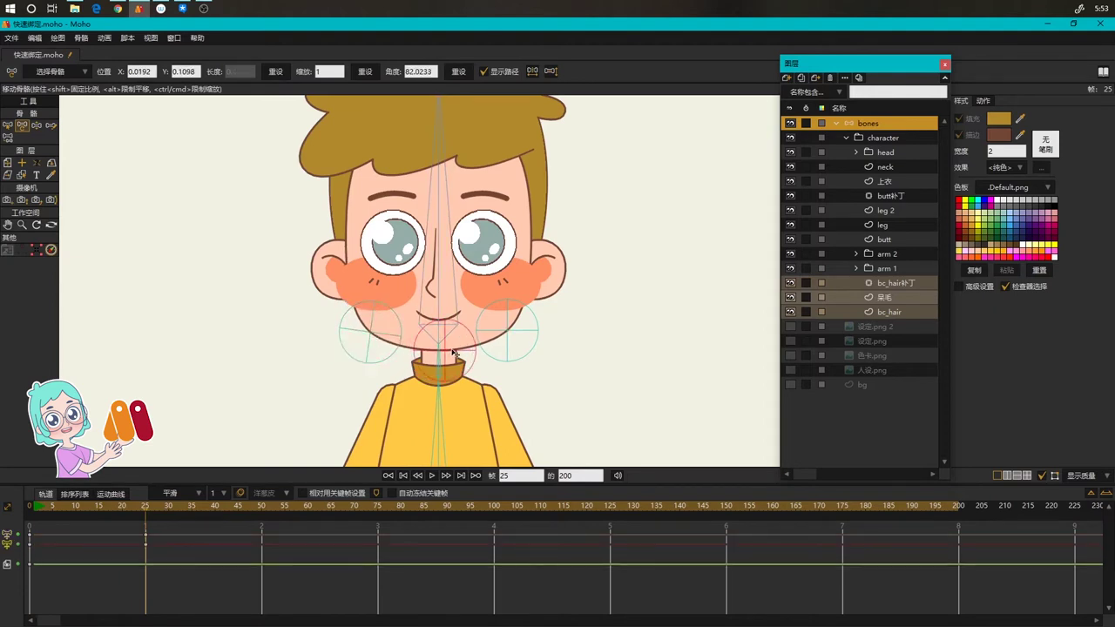
mouse_move(508, 329)
left_mouse_down()
mouse_move(514, 342)
mouse_move(503, 334)
left_mouse_up()
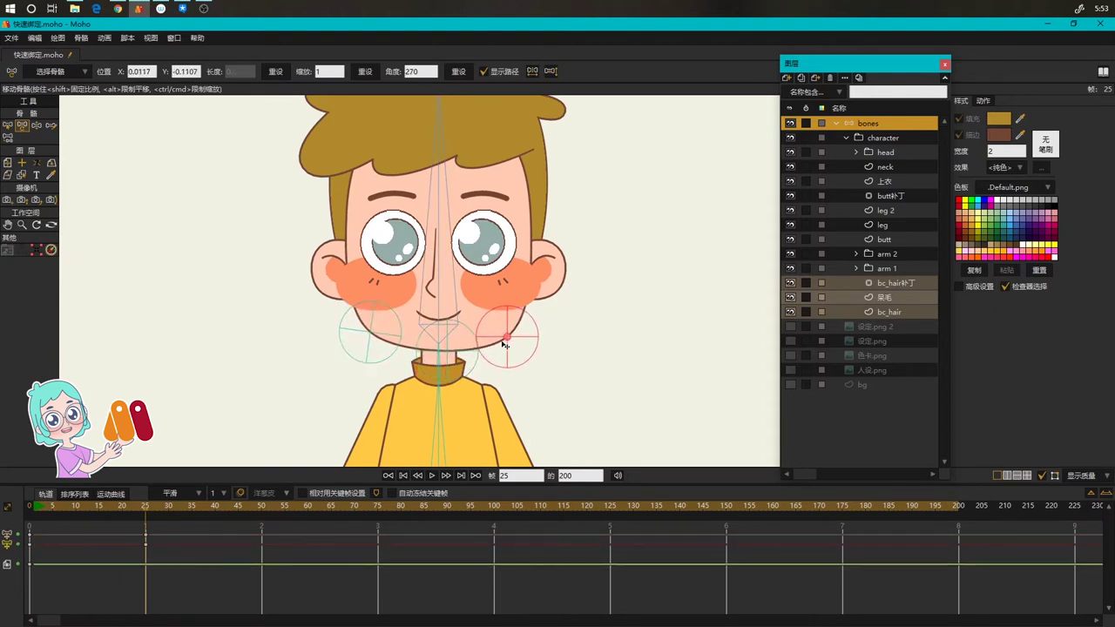
left_click_drag(198, 589, 128, 527)
key("Delete")
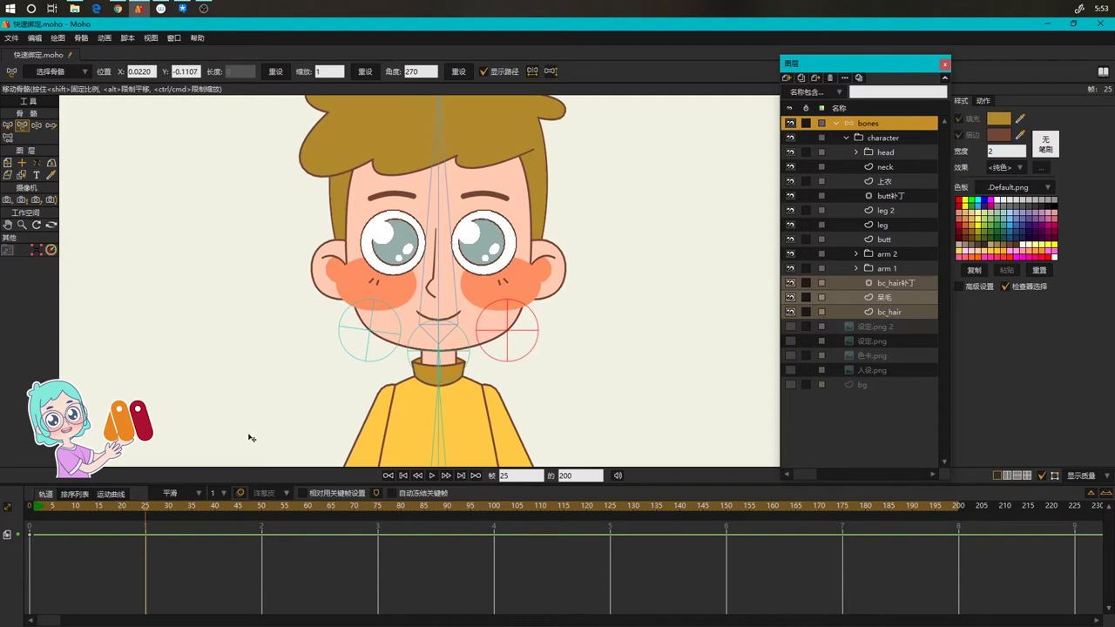
scroll(249, 438, "down", 3)
left_click(30, 506)
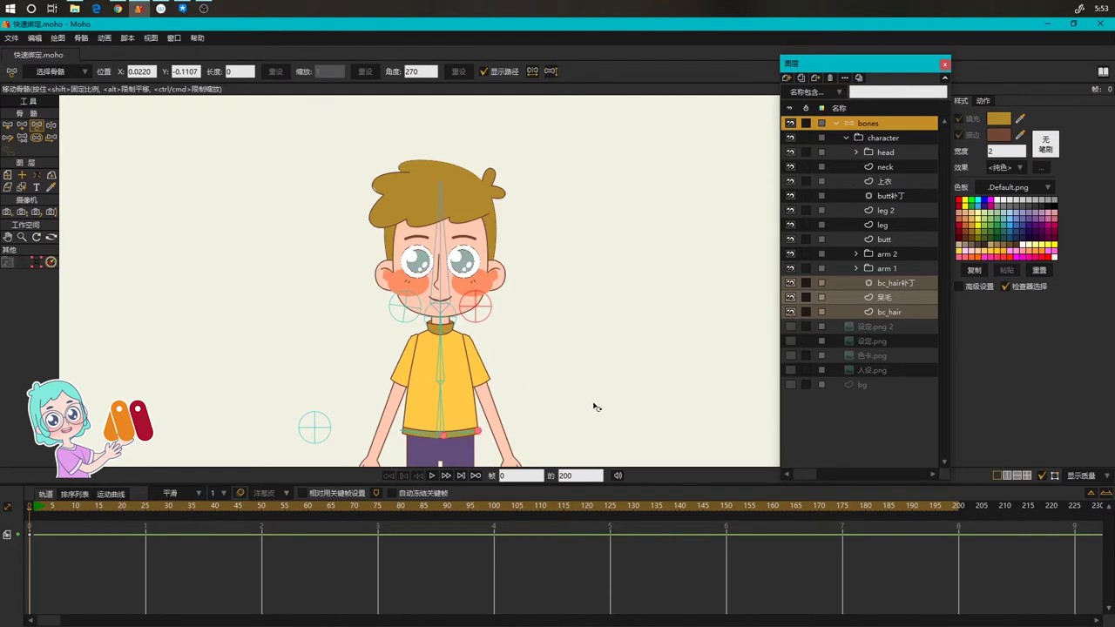
Add a short upright bone about 0.04 long at the shoulder of the arm on the image's left side
left_click_drag(545, 328, 544, 222)
scroll(422, 237, "up", 3)
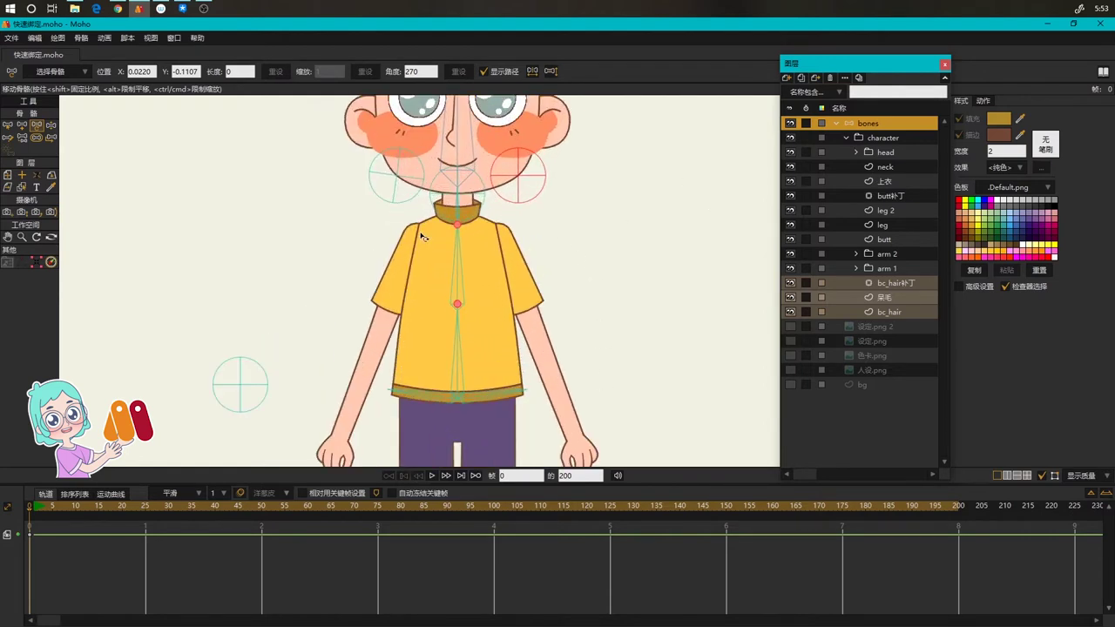
key("a")
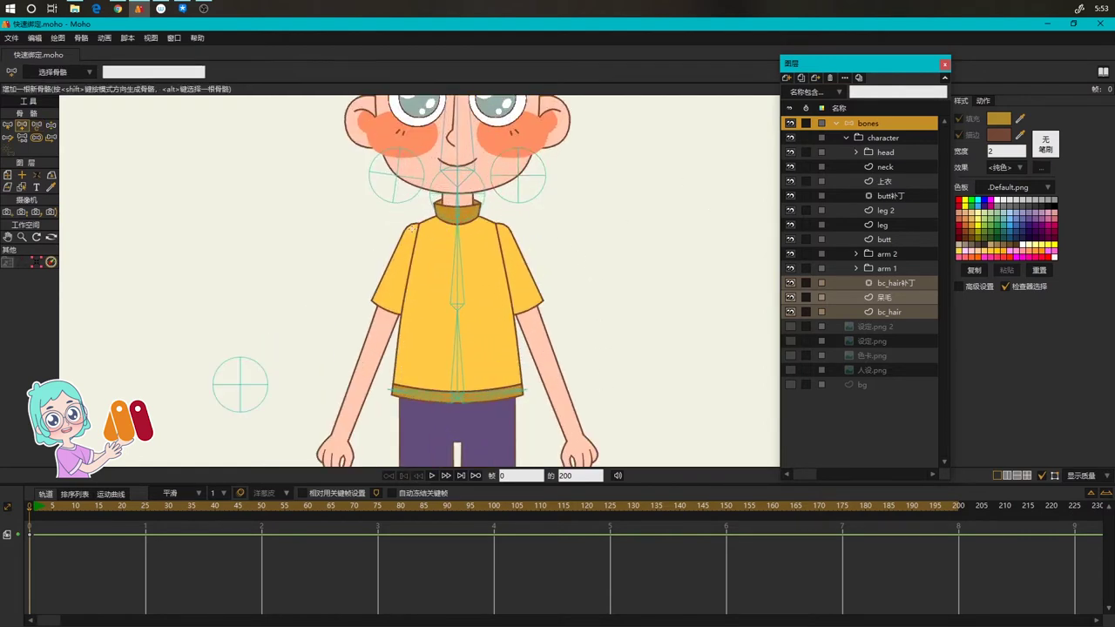
scroll(411, 228, "up", 2)
left_click_drag(412, 228, 413, 199)
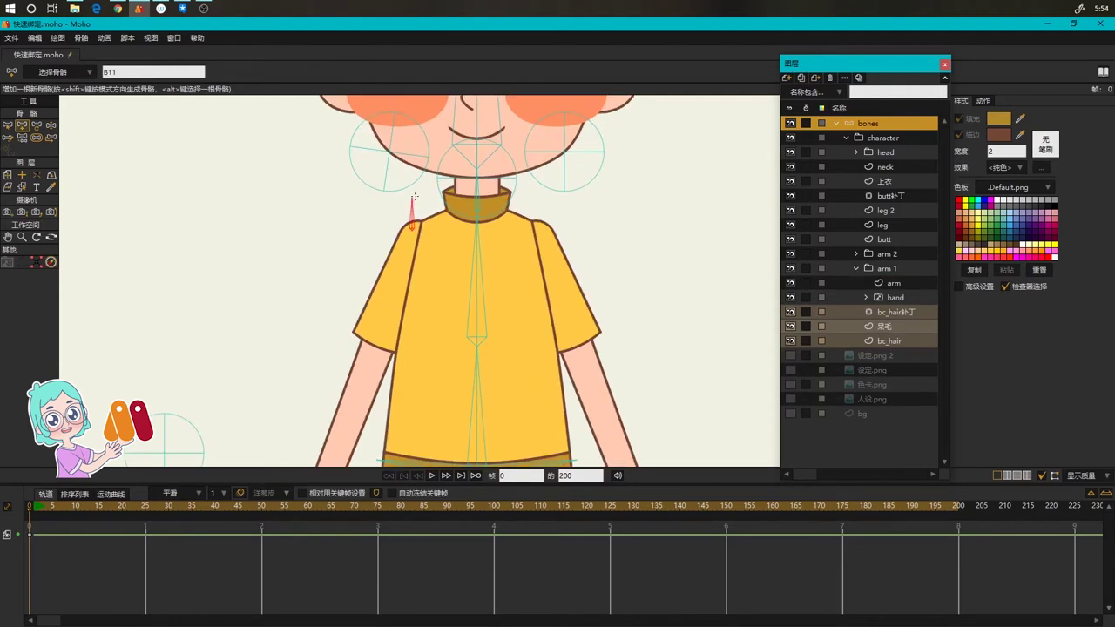
key("p")
Copy the arm layer's origin X value, -0.0744, to the new shoulder bone's X position
left_click(890, 284)
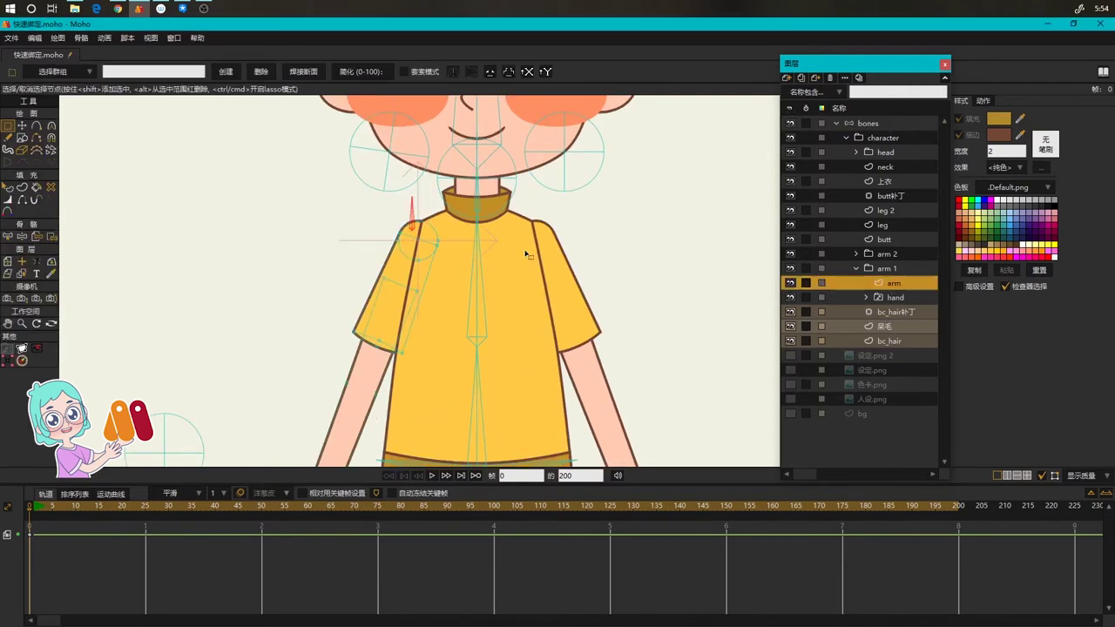
key("0")
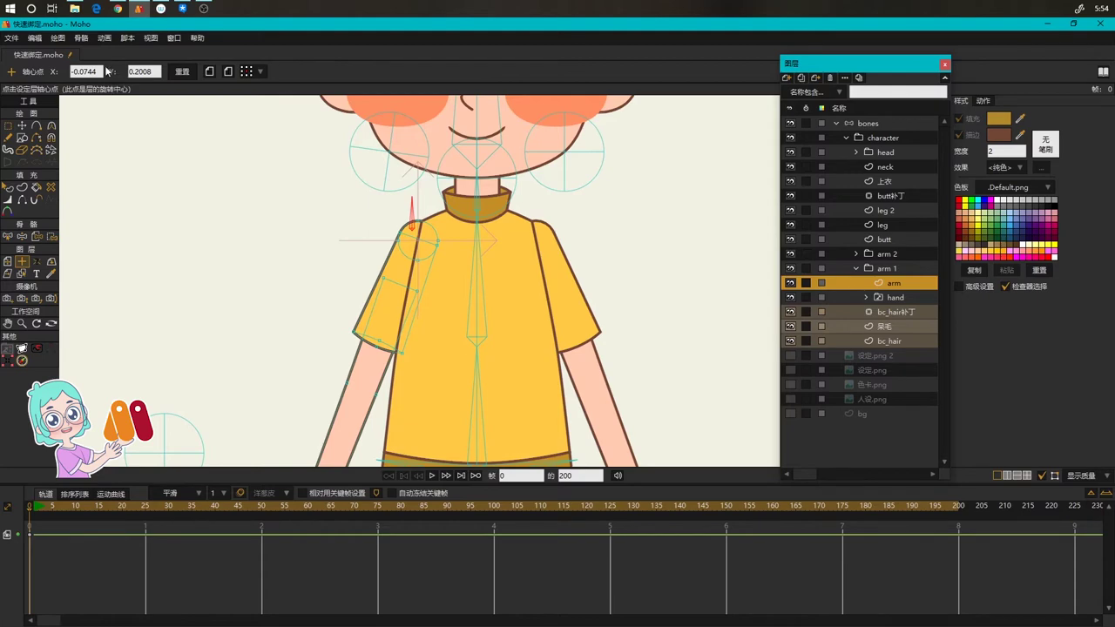
left_click(100, 71)
key("ctrl+c")
left_click(875, 126)
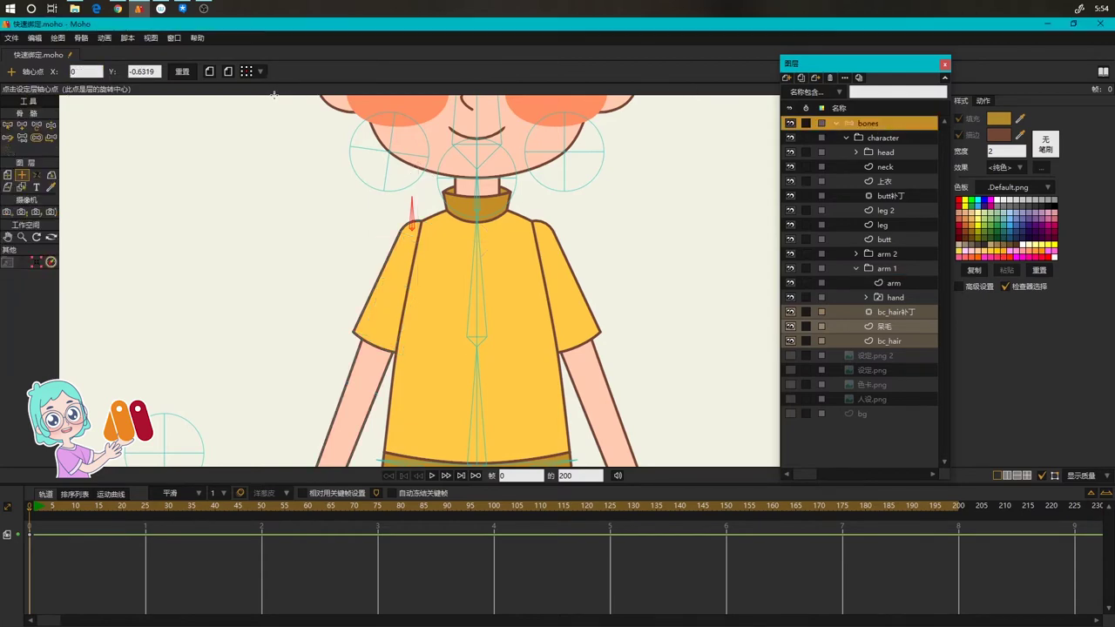
double_click(143, 71)
key("ctrl+v")
key("Return")
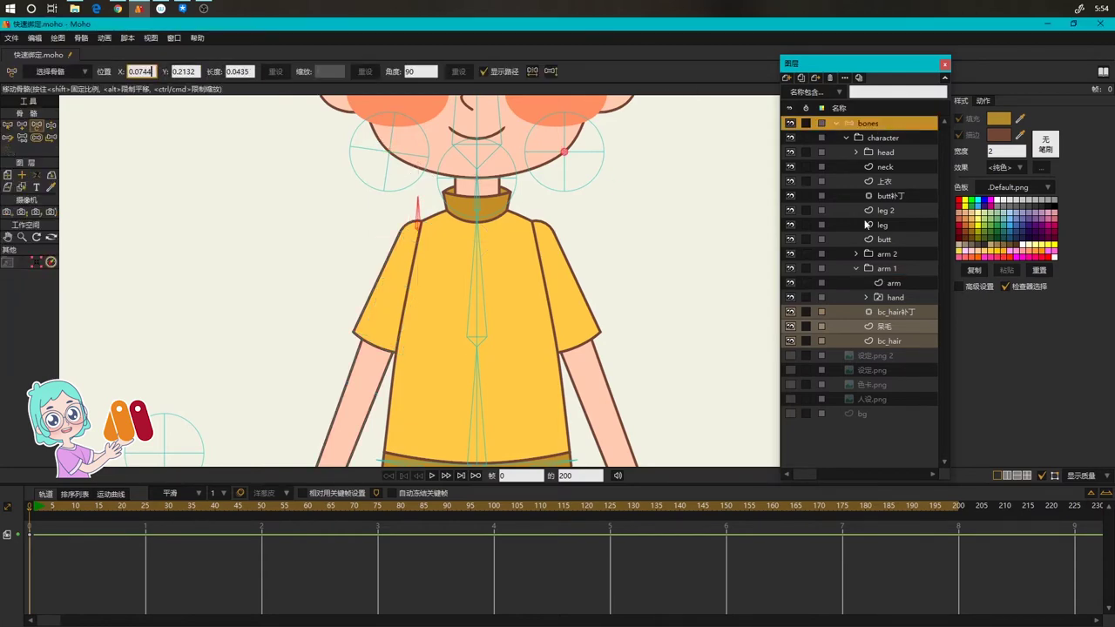
Set the shoulder bone's Y position to the arm layer's origin Y value, 0.2008
left_click(894, 285)
key("0")
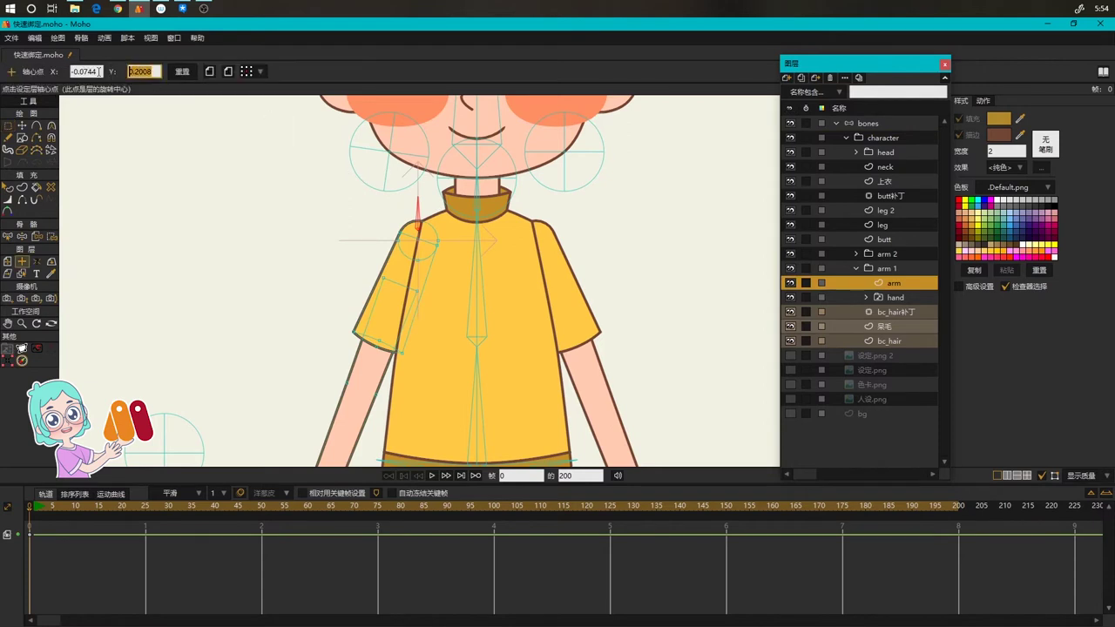
left_click(887, 125)
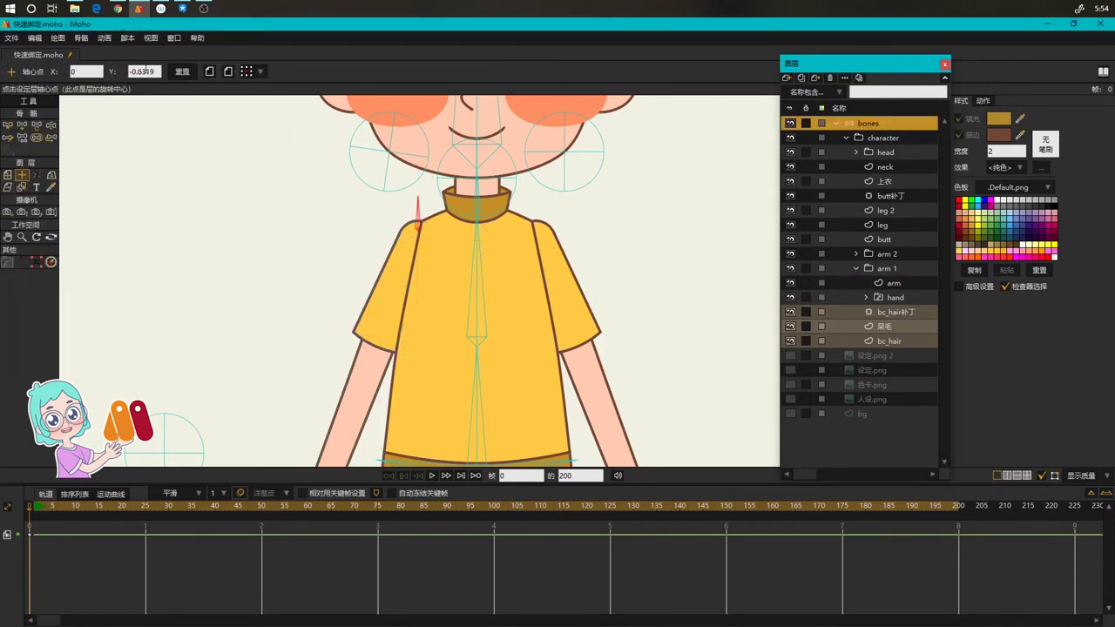
key("b")
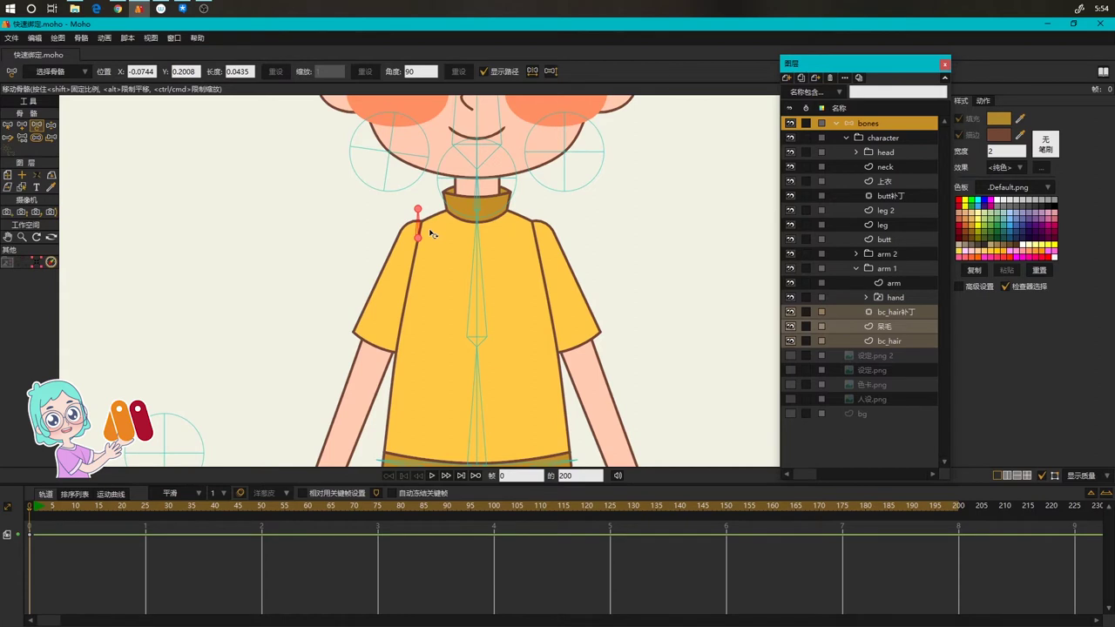
Draw a helper line across the arm just below the sleeve on the arm layer and select its two end points
left_click_drag(511, 249, 510, 168)
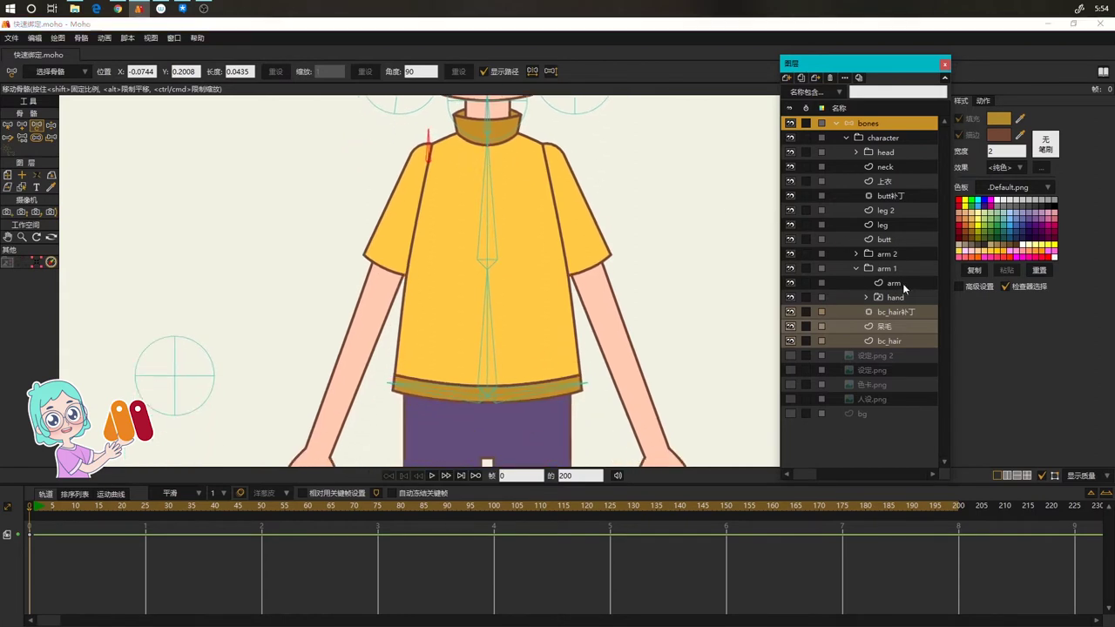
left_click(899, 283)
right_click(895, 283)
left_click(831, 289)
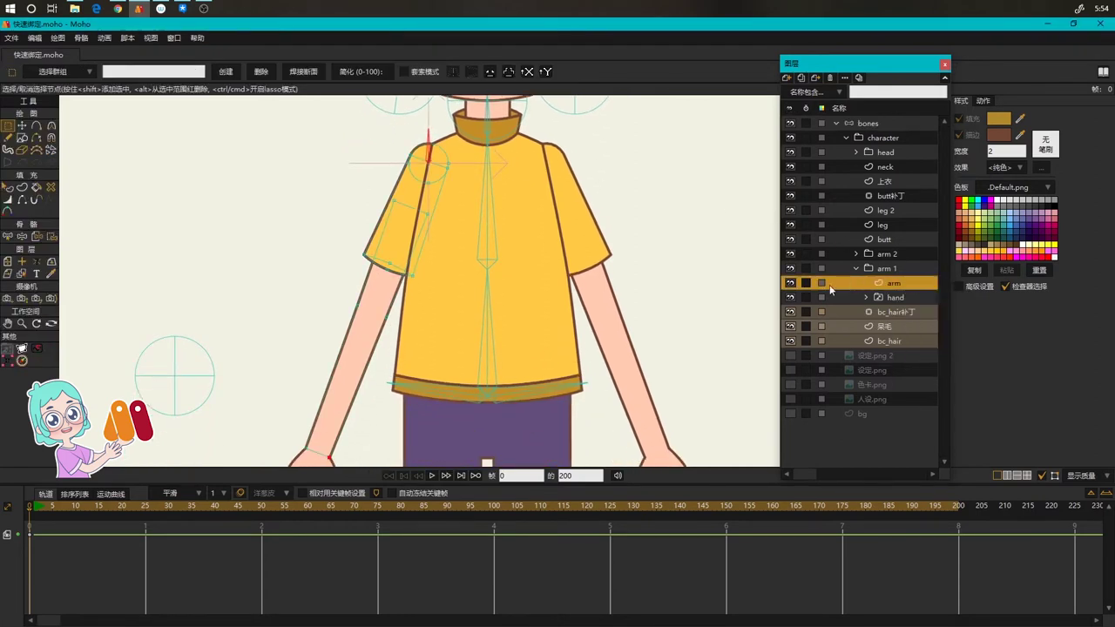
key("a")
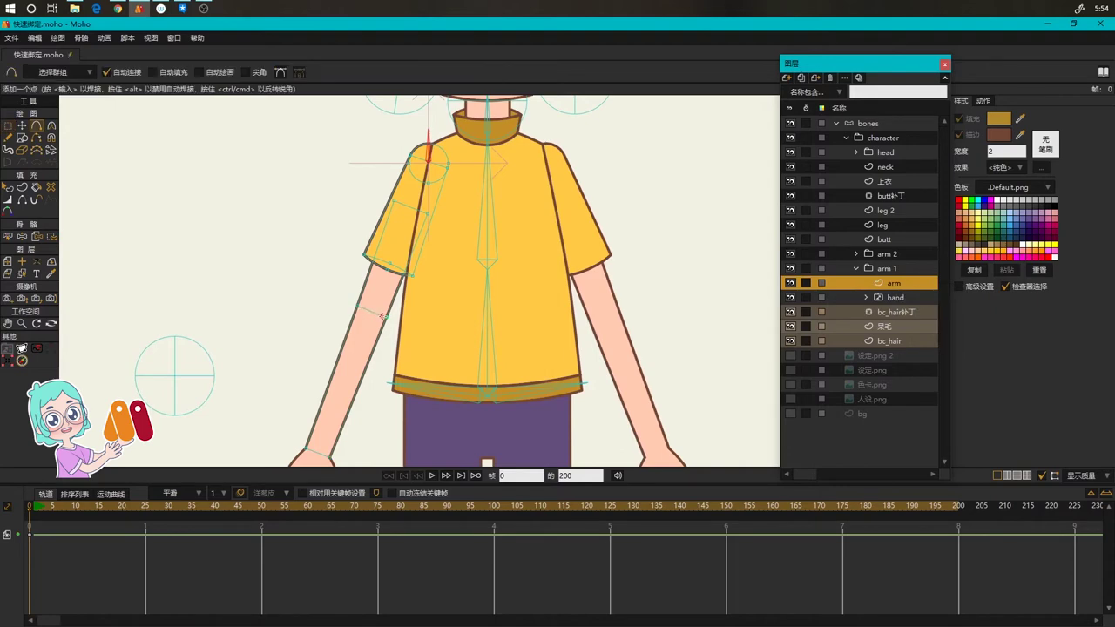
scroll(402, 322, "up", 3)
key("g")
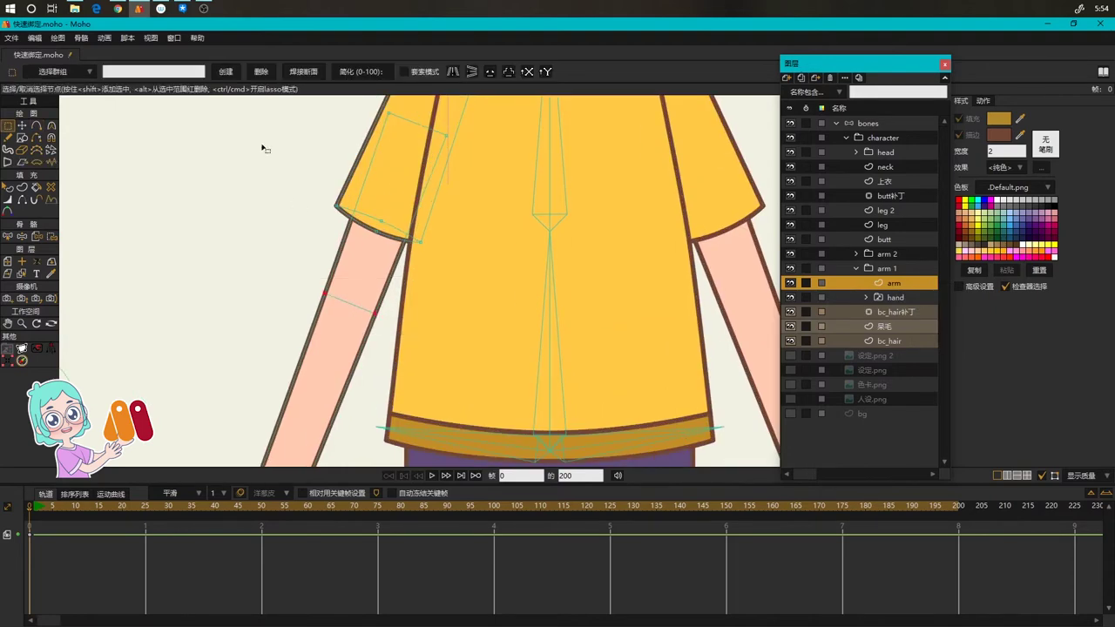
Split the helper line across the arm by inserting 1 point with the split curve script
left_click(128, 38)
mouse_move(148, 162)
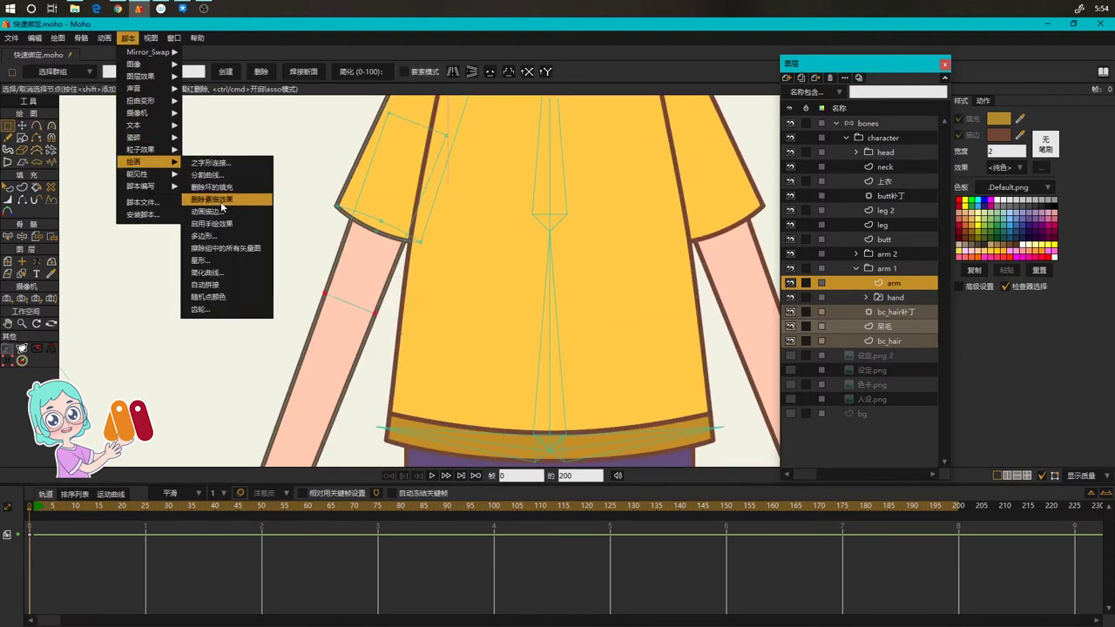
left_click(209, 174)
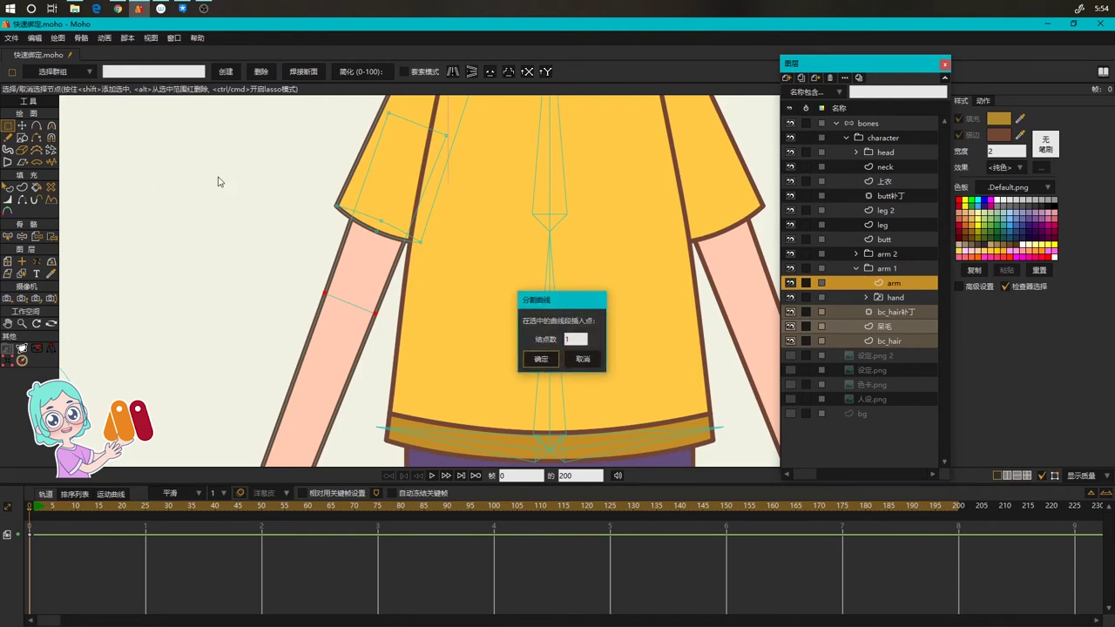
left_click(539, 356)
Select the helper line's midpoint and pick up its coordinates, X -0.1460 and Y 0.0136, for aligning a bone
left_click(350, 301)
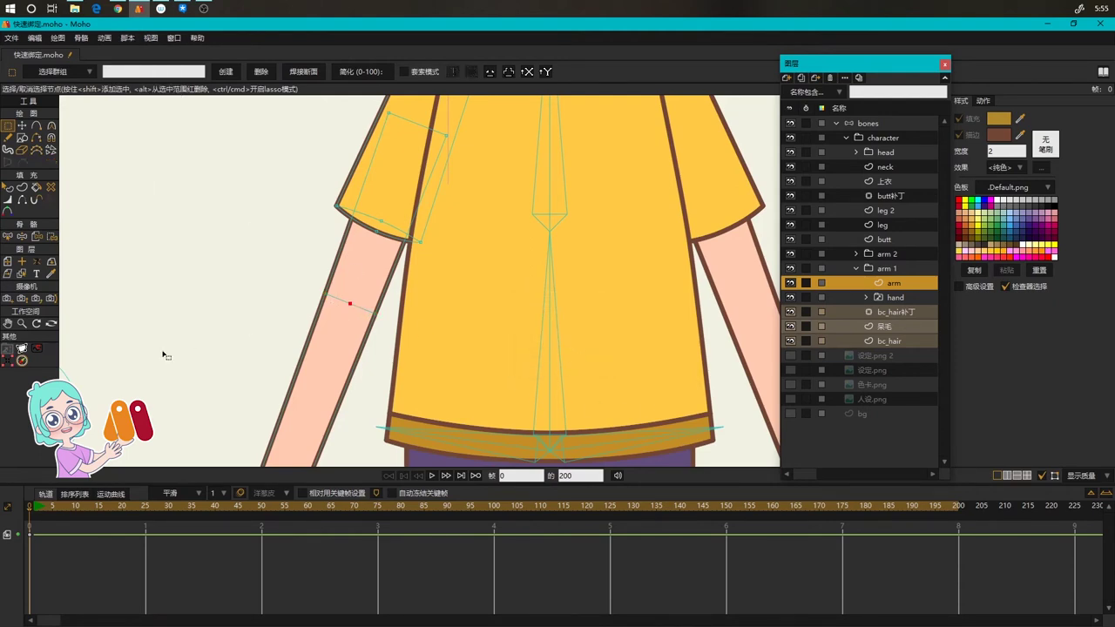
left_click(7, 362)
left_click(121, 72)
Add a pin bone on the bones layer over the arm just below the sleeve
left_click(877, 123)
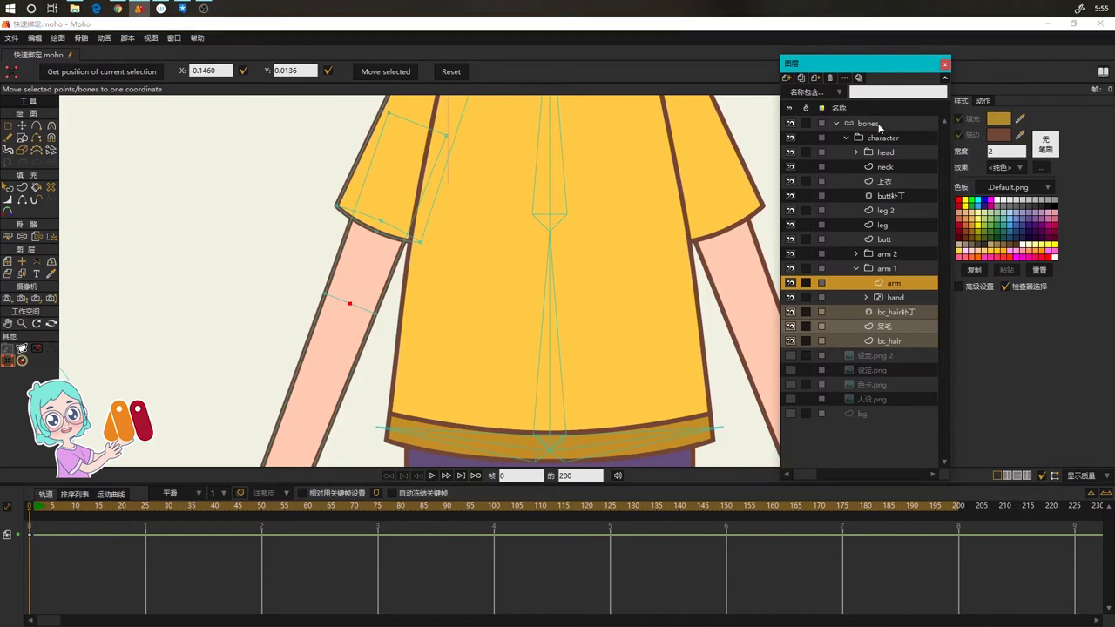
scroll(415, 313, "down", 2)
key("a")
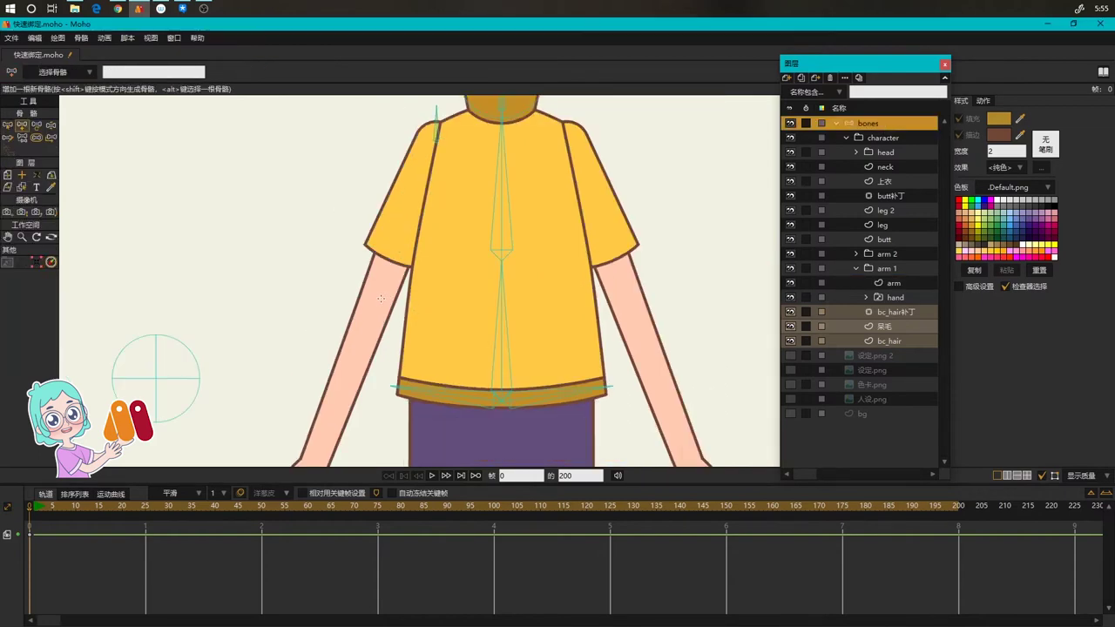
left_click_drag(382, 291, 382, 296)
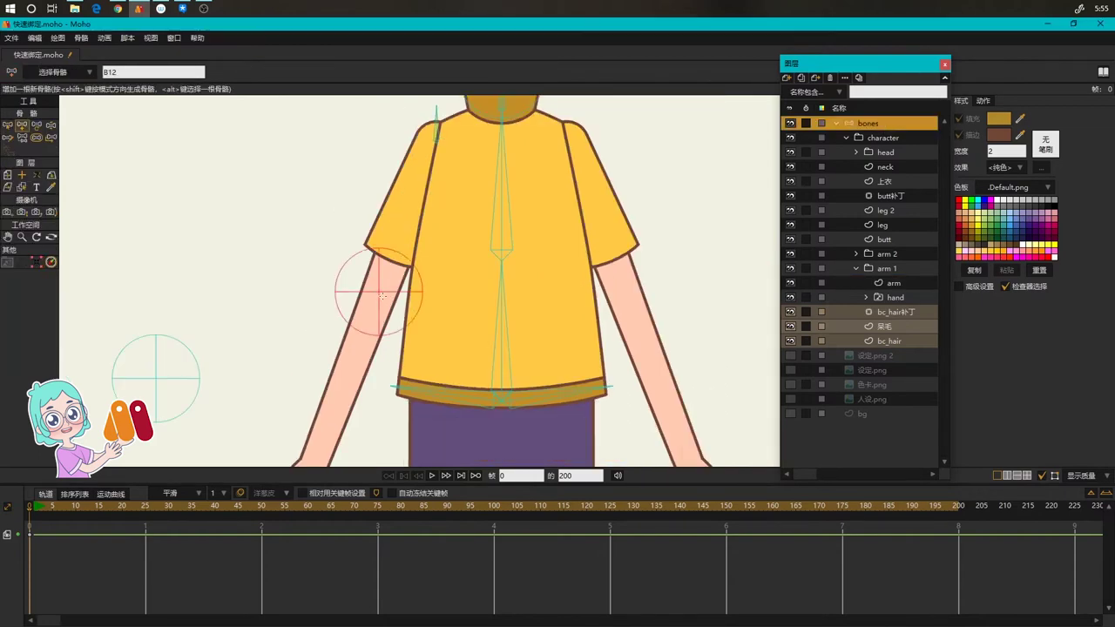
Move the pin below the sleeve to X -0.1460 and Y 0.0136, and delete the helper line across the arm
left_click(36, 261)
left_click(385, 70)
left_click(895, 284)
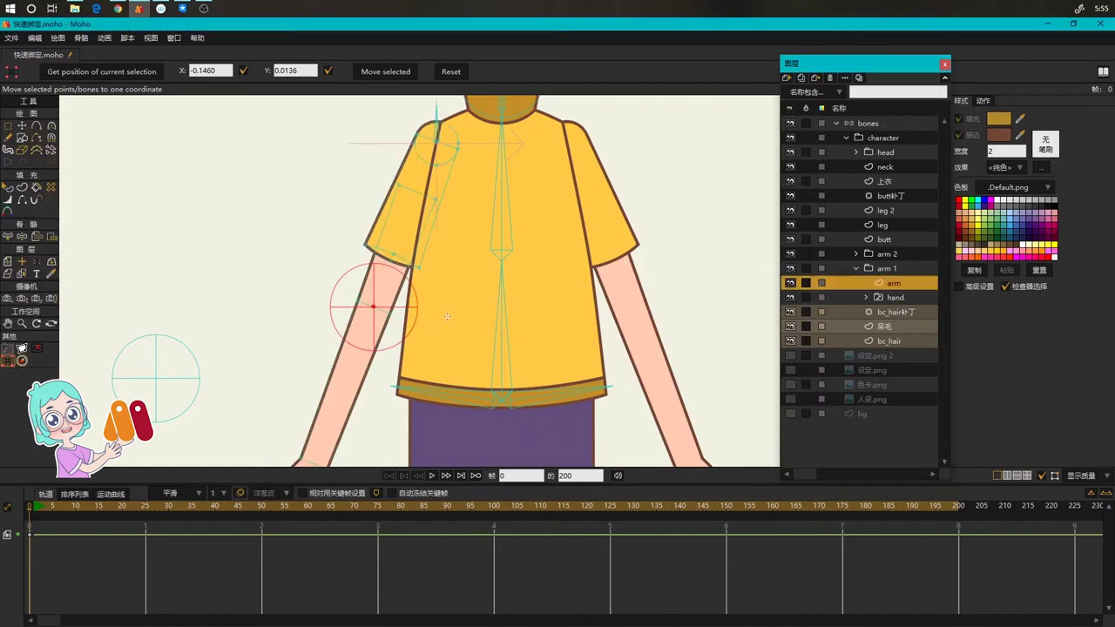
scroll(324, 298, "up", 5)
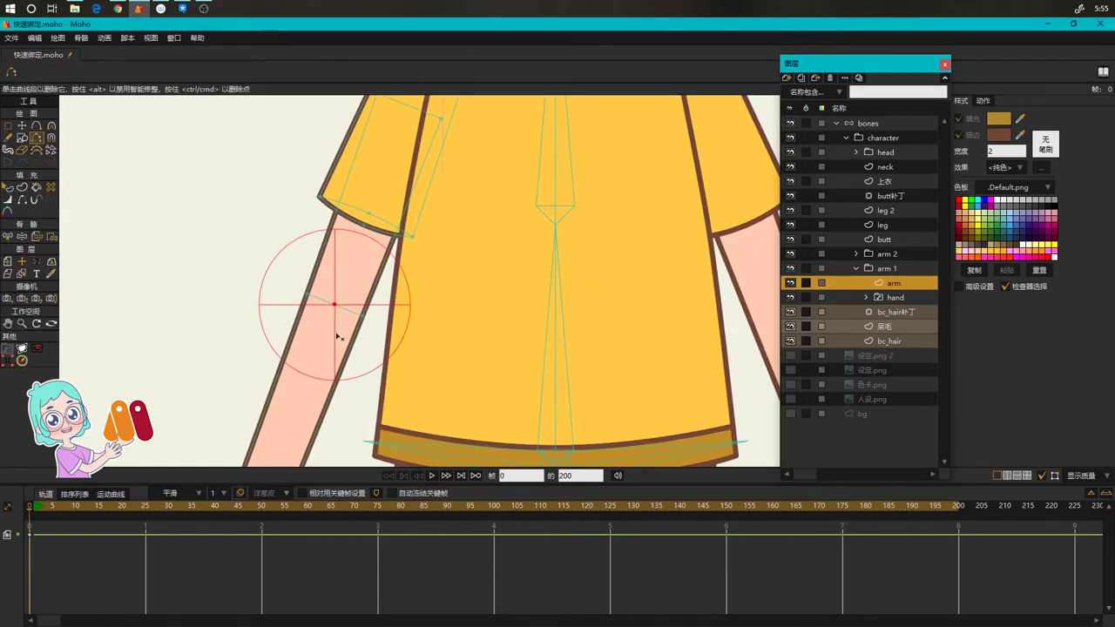
scroll(335, 309, "down", 2)
scroll(440, 291, "down", 2)
Add an upper arm bone about 0.20 long from the shoulder bone down to the centre of the pin below the sleeve
left_click(884, 124)
scroll(491, 223, "down", 2)
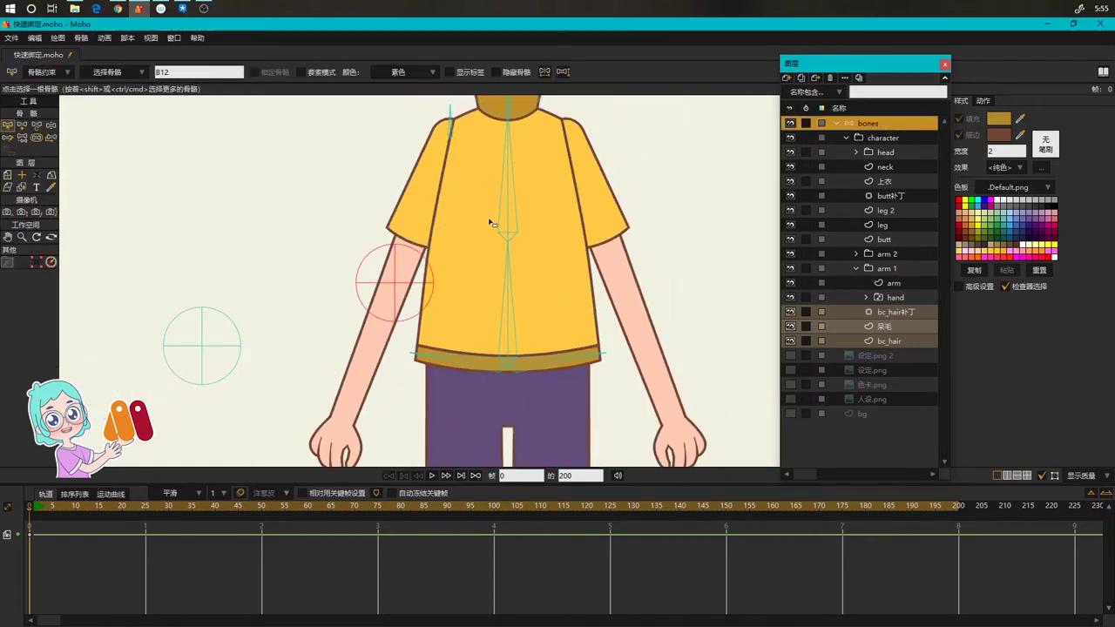
mouse_move(464, 157)
left_mouse_down()
mouse_move(457, 199)
mouse_move(389, 319)
left_mouse_up()
key("a")
scroll(387, 319, "up", 3)
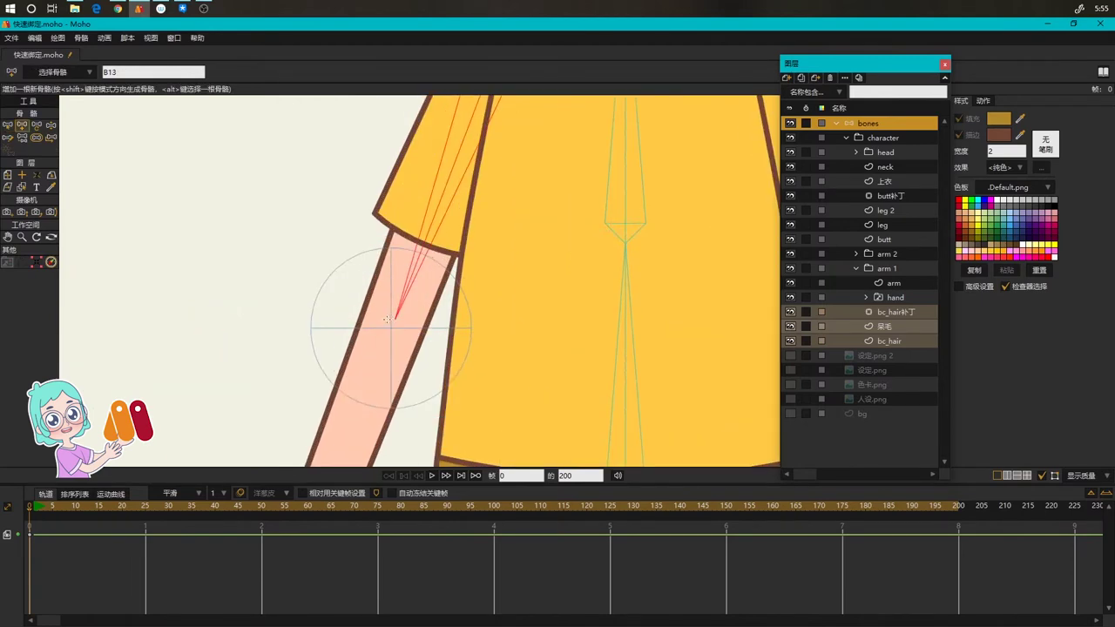
scroll(386, 319, "up", 3)
key("t")
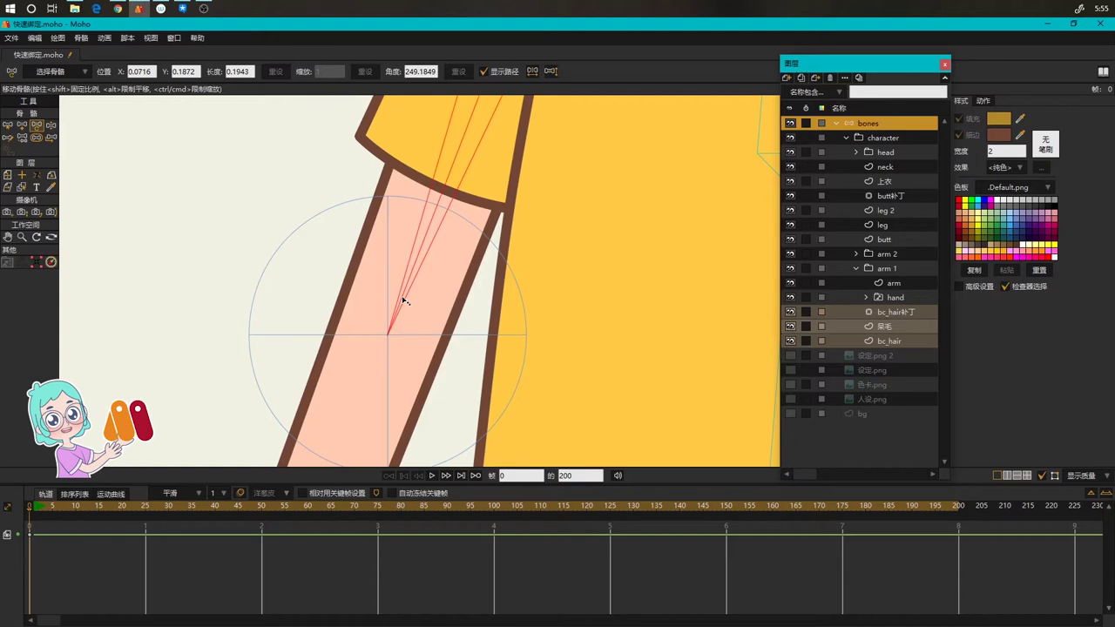
left_click_drag(404, 300, 407, 302)
scroll(407, 302, "down", 3)
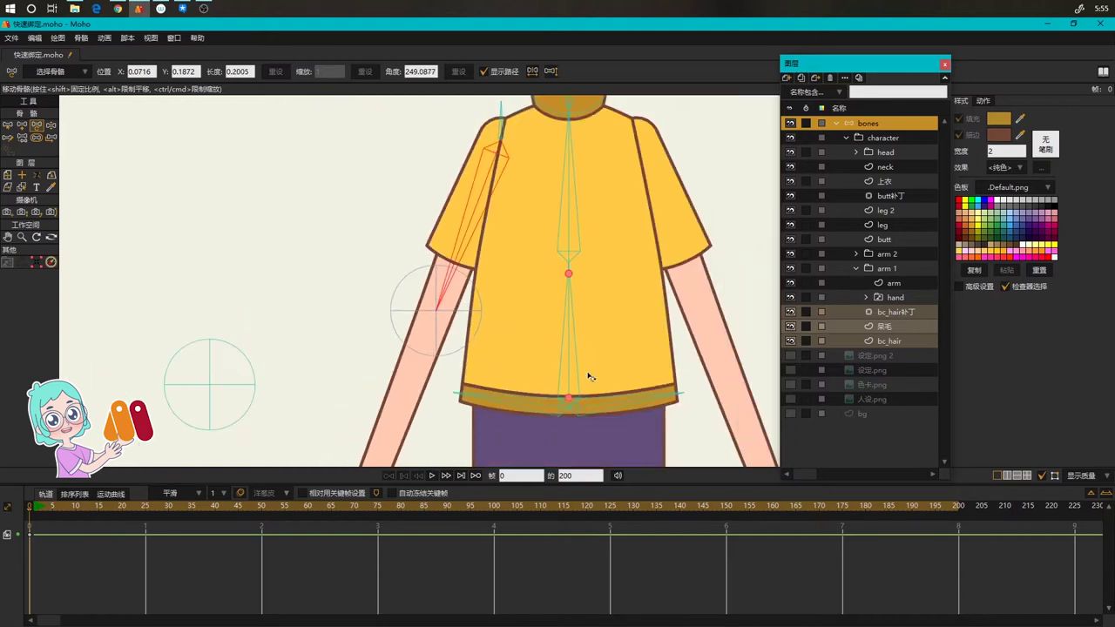
Add a pin bone at the wrist of the same arm on the bones layer
left_click_drag(610, 369, 535, 239)
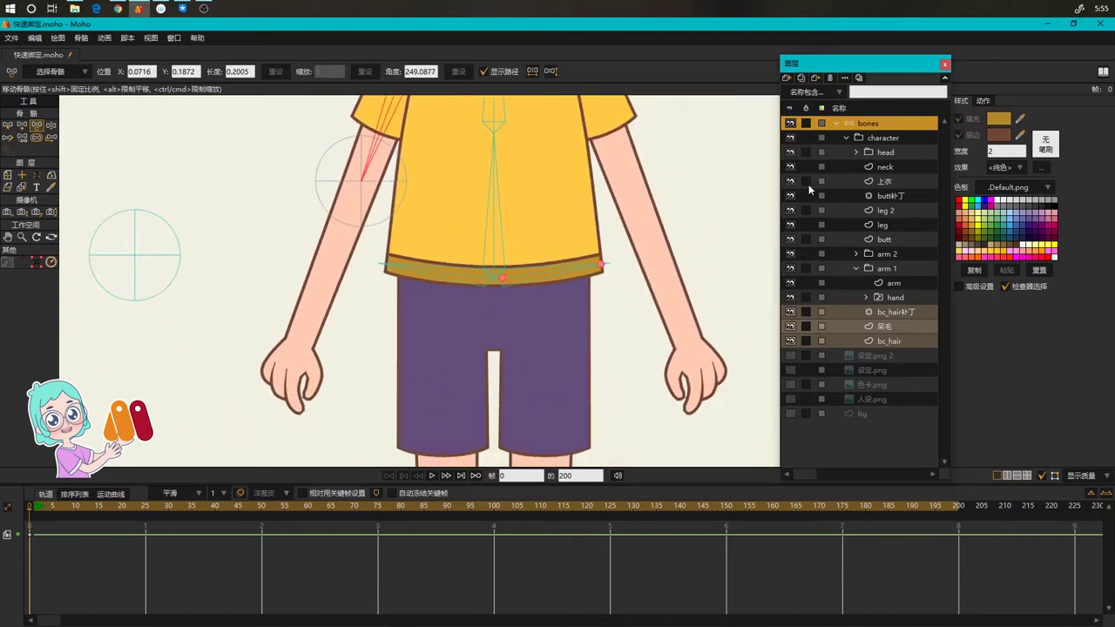
scroll(491, 218, "down", 1)
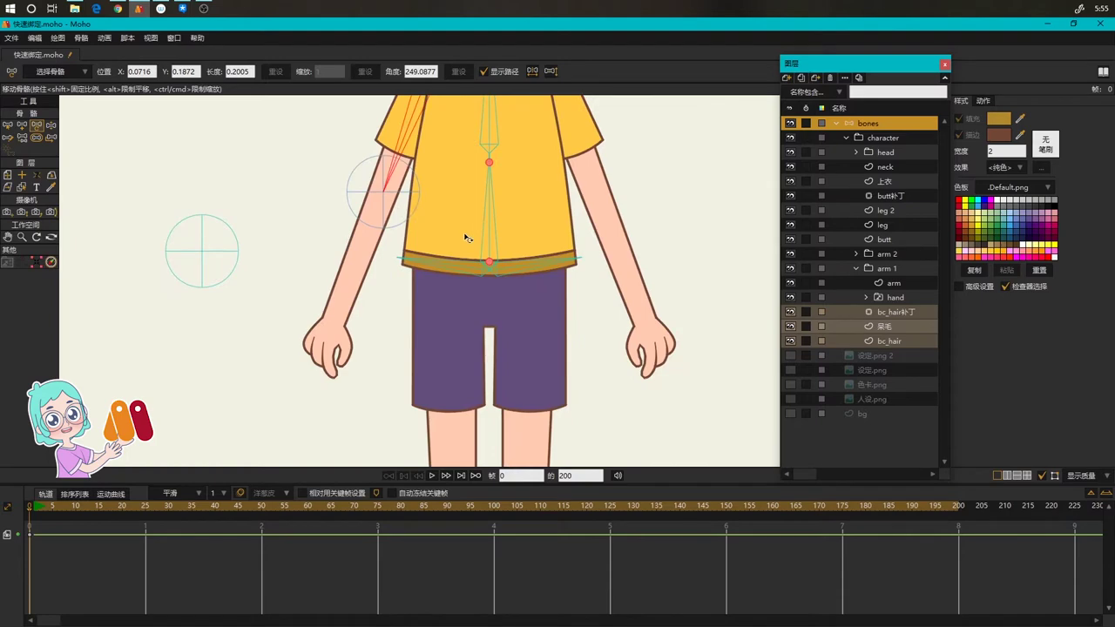
key("a")
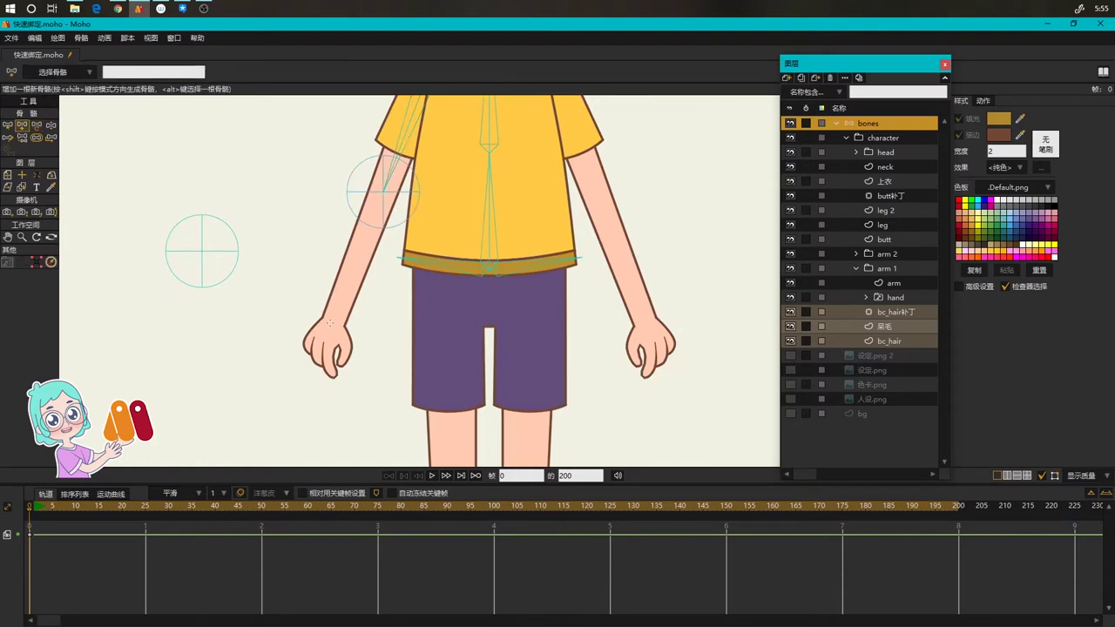
left_click(334, 318)
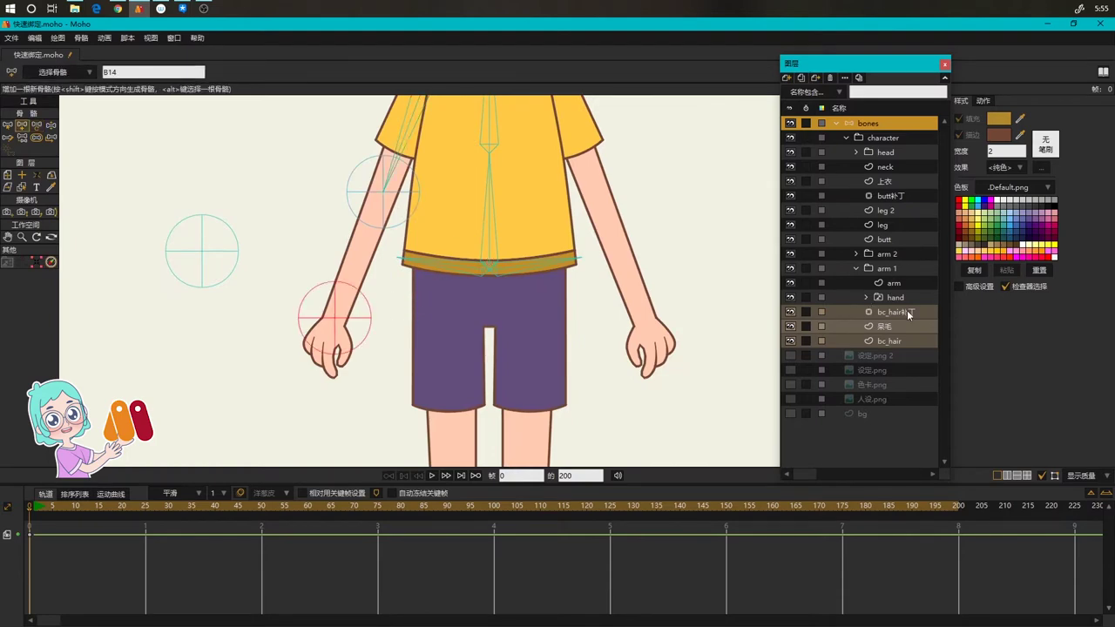
Pick up the wrist point's coordinates on the hand layer, X -0.2144 and Y -0.1655, and move the wrist pin there
left_click(865, 296)
left_click(821, 312)
left_click(7, 361)
scroll(375, 336, "up", 3)
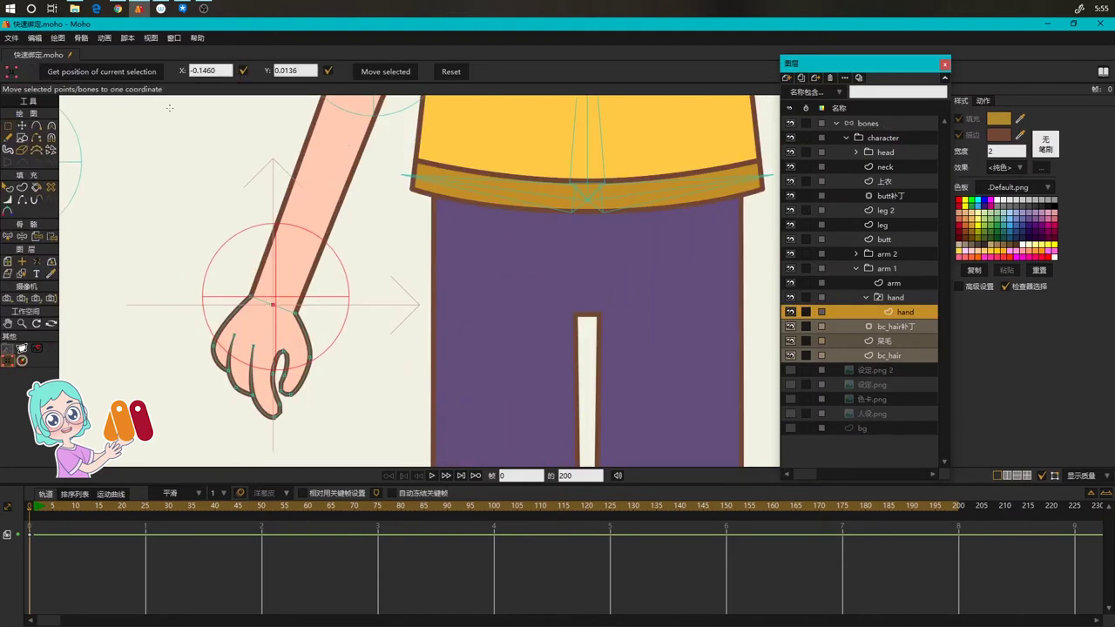
left_click(148, 72)
left_click(886, 121)
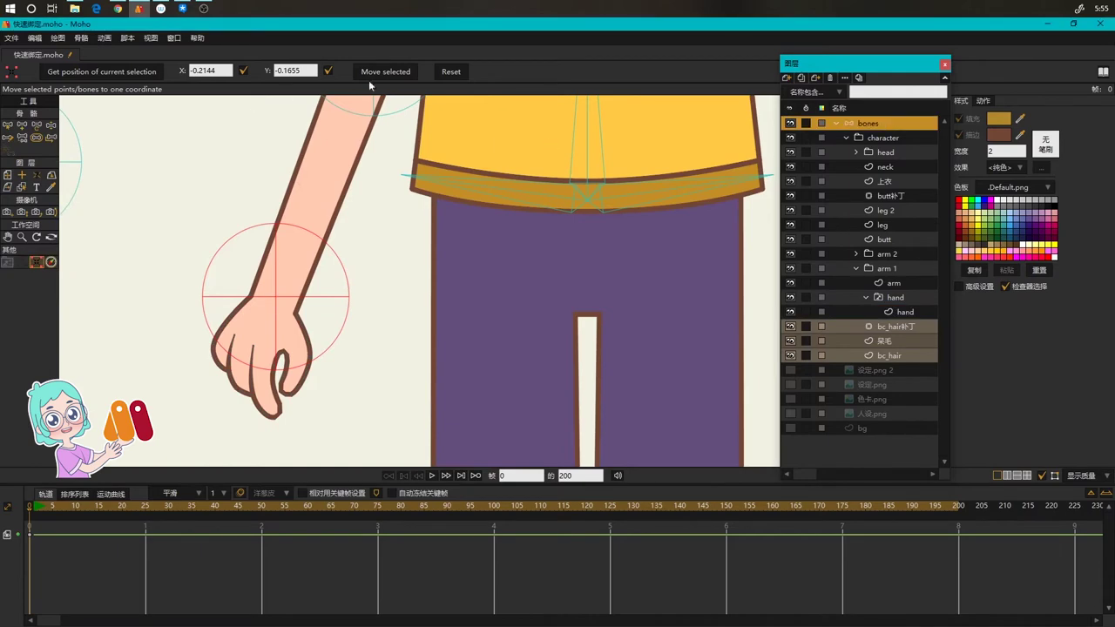
scroll(450, 249, "down", 2)
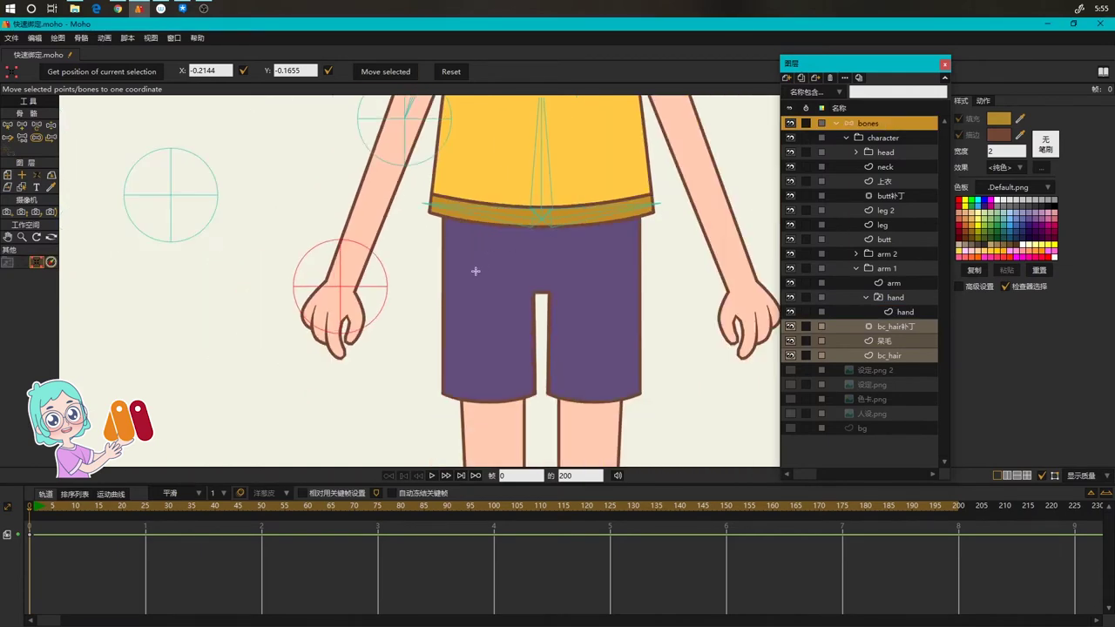
scroll(475, 271, "down", 2)
scroll(531, 188, "up", 2)
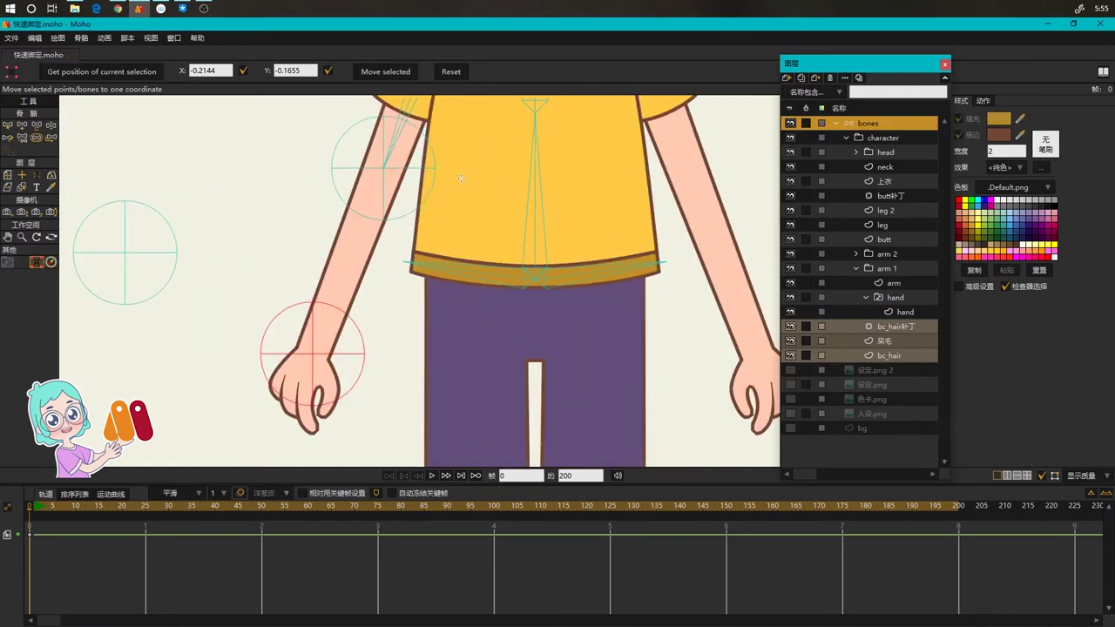
Add a forearm bone about 0.19 long from the pin below the sleeve to the centre of the wrist pin
key("b")
key("a")
left_click_drag(381, 172, 312, 352)
scroll(328, 364, "up", 4)
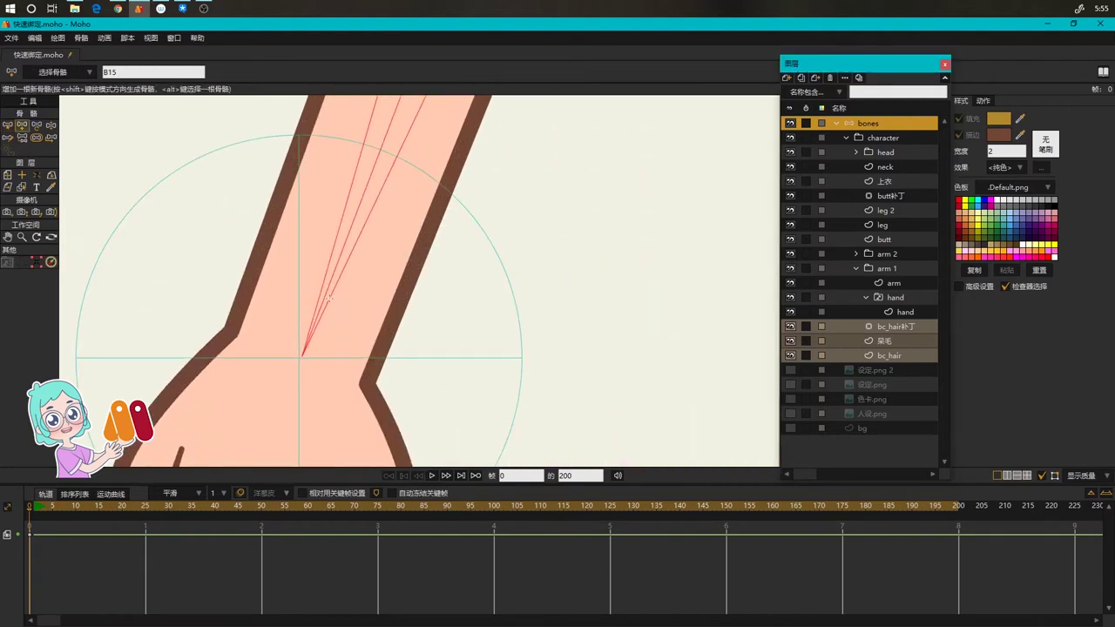
key("t")
left_click_drag(323, 298, 322, 302)
scroll(444, 243, "down", 3)
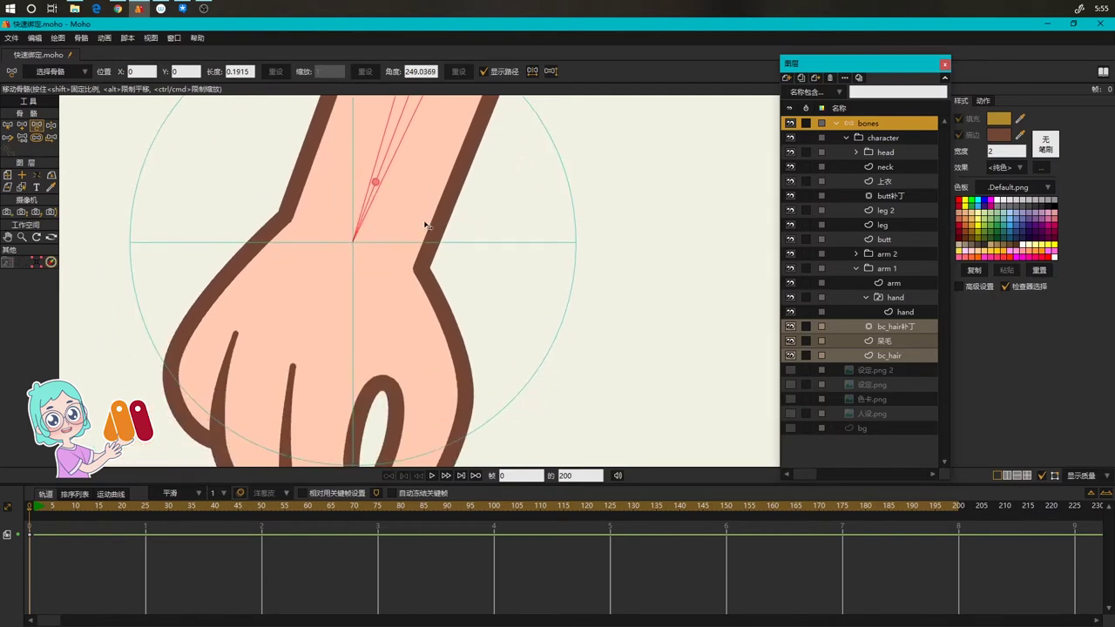
Add a hand bone about 0.08 long from the wrist pin down to the fingertips, in line with the forearm
key("a")
left_click_drag(379, 235, 296, 445)
scroll(408, 269, "up", 3)
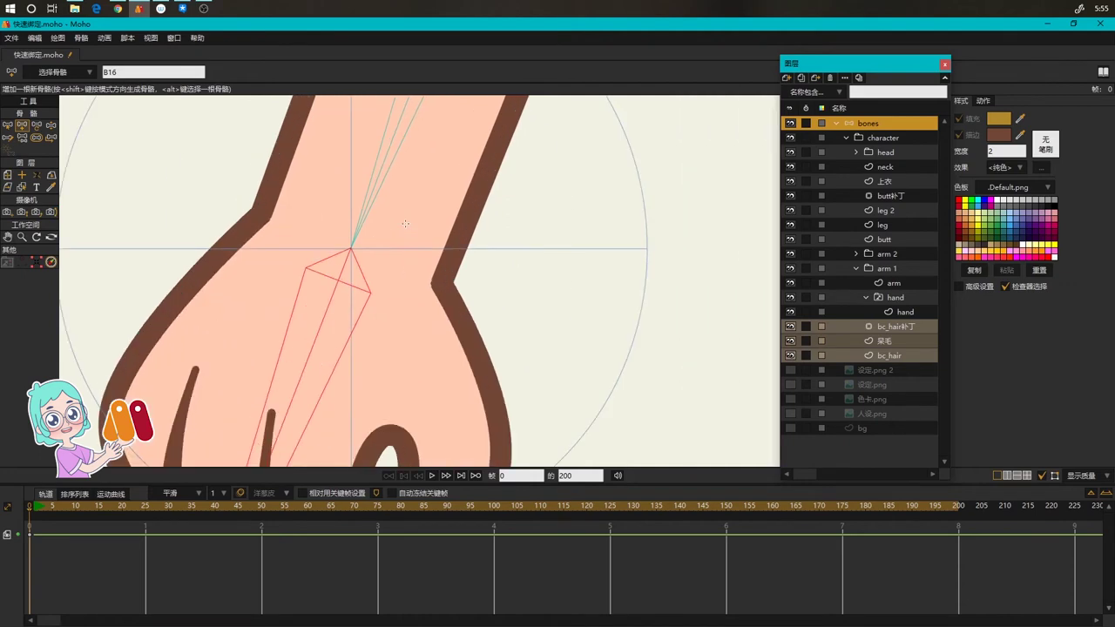
key("t")
left_click(384, 170)
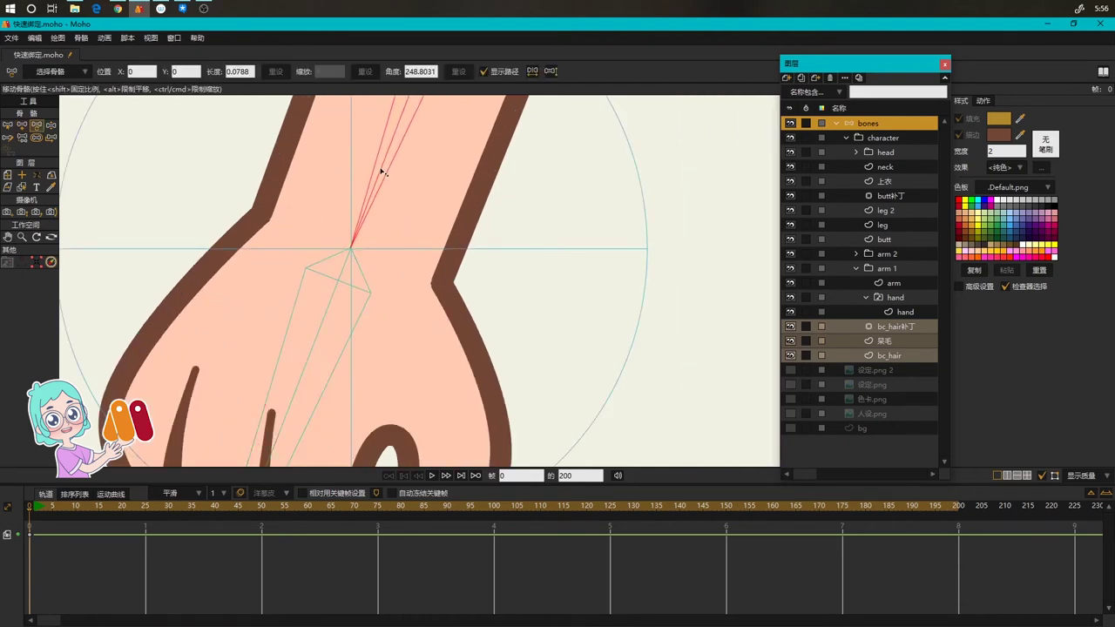
scroll(401, 188, "down", 3)
Parent the wrist pin to the forearm bone
key("b")
left_click(503, 217)
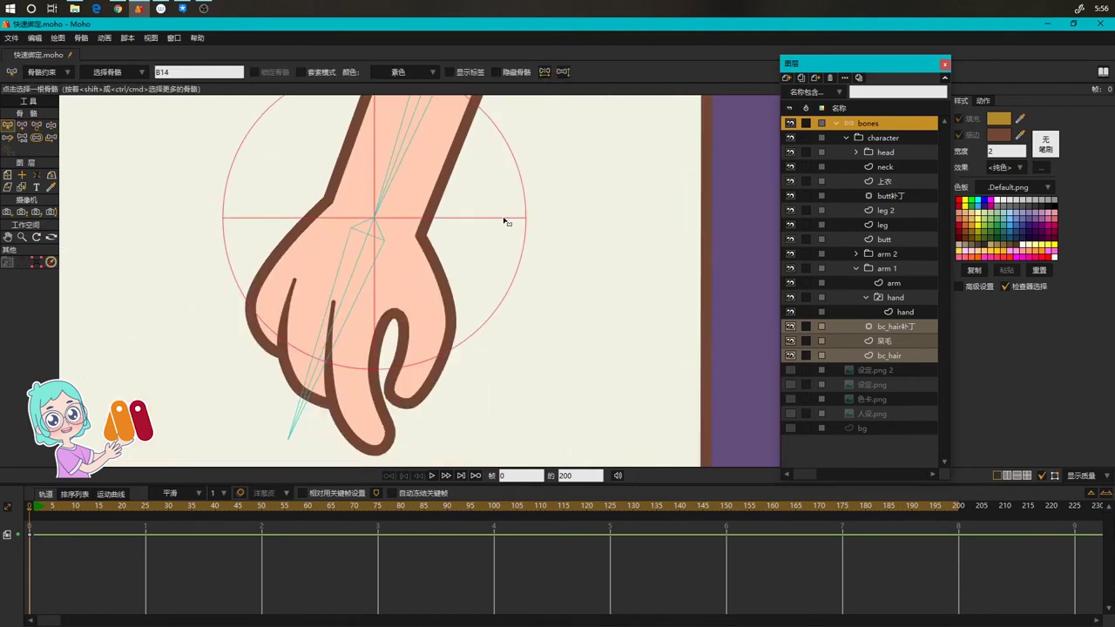
key("p")
left_click(400, 157)
scroll(460, 159, "down", 3)
left_click_drag(533, 146, 497, 279)
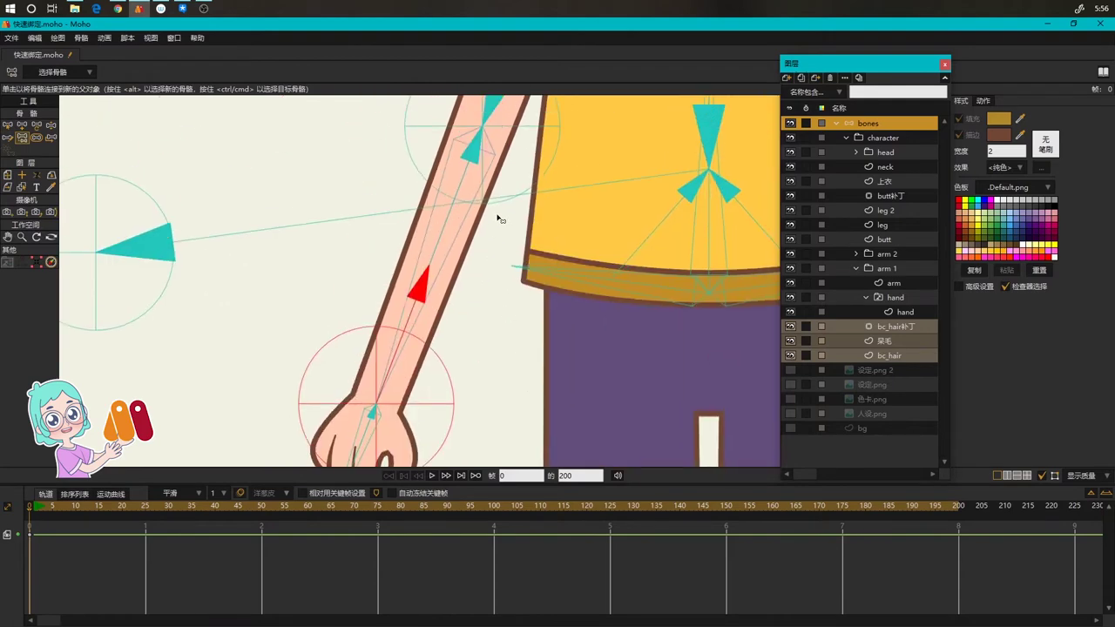
Try to parent the pin below the sleeve to the upper arm bone
left_click_drag(507, 191, 470, 326)
key("b")
left_click(417, 349)
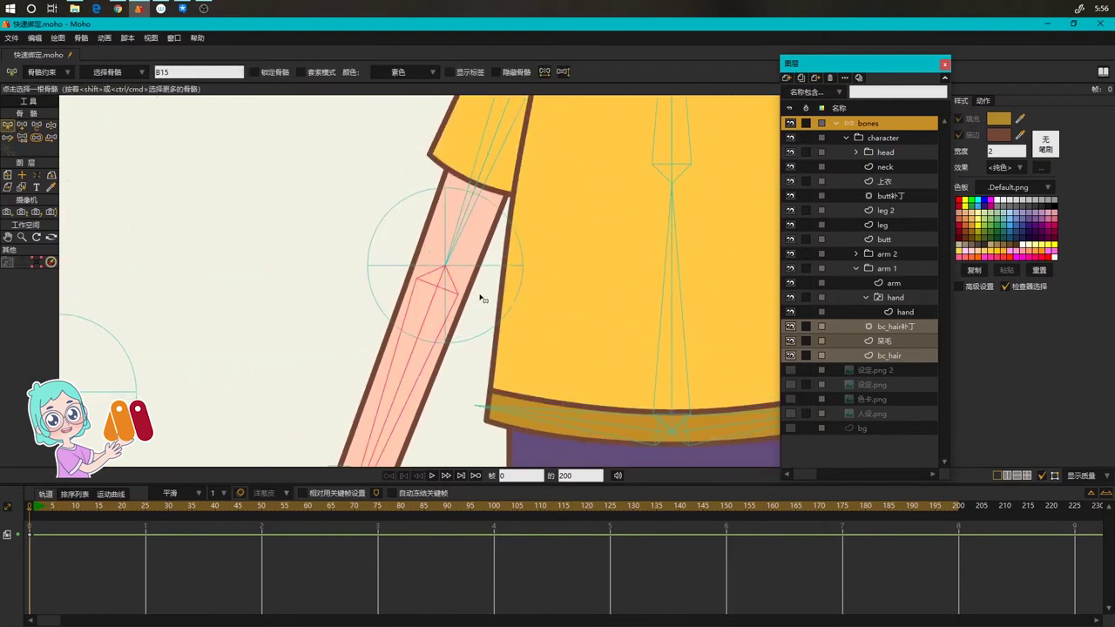
key("p")
key("b")
left_click(481, 266)
key("p")
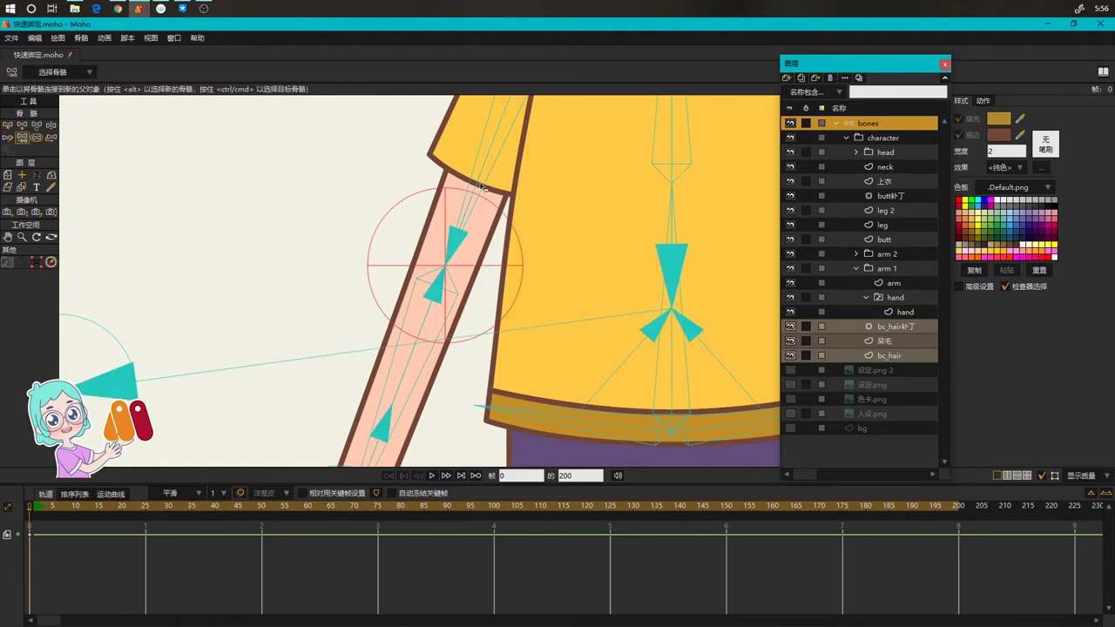
scroll(557, 221, "down", 2)
left_click_drag(575, 219, 534, 323)
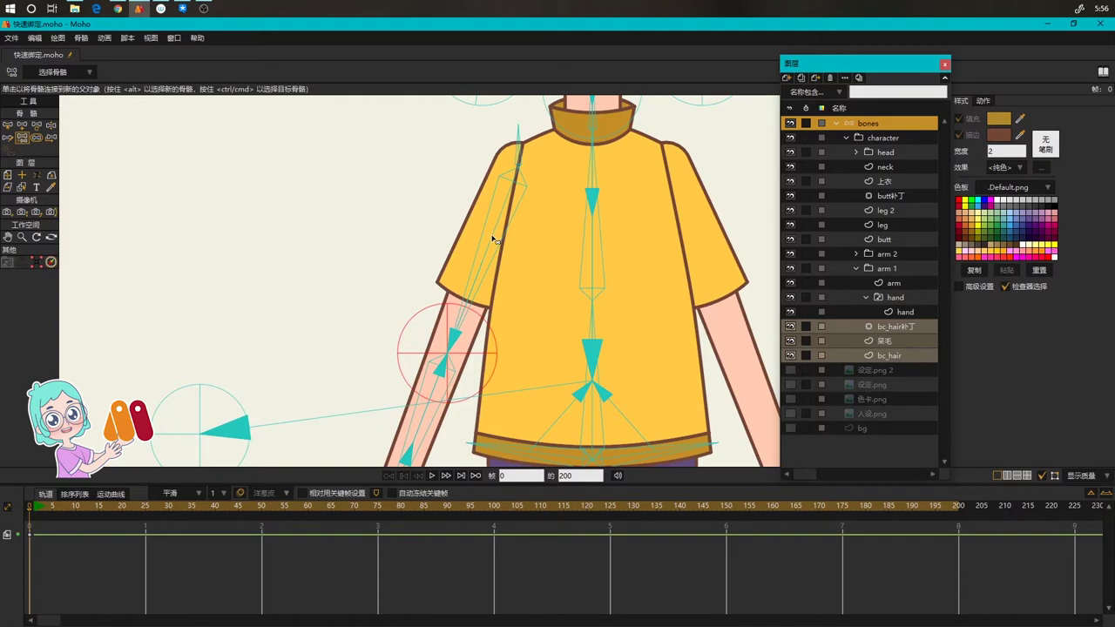
Parent the upper arm bone to the shoulder bone, and reduce the strength of all bones with the Bone Strength tool
key("b")
left_click(489, 256)
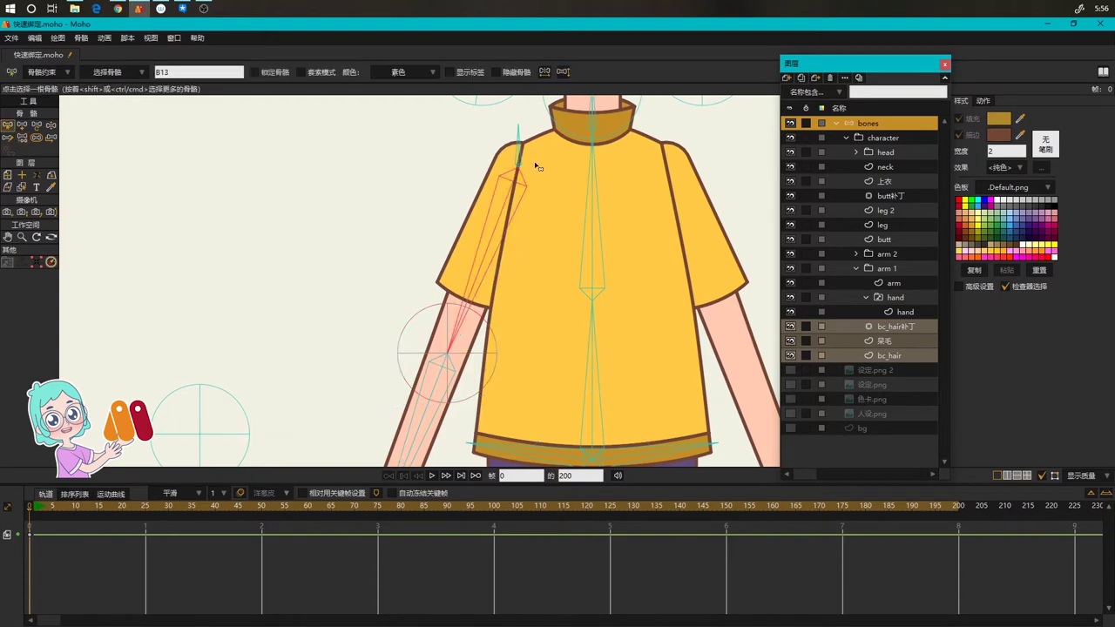
key("p")
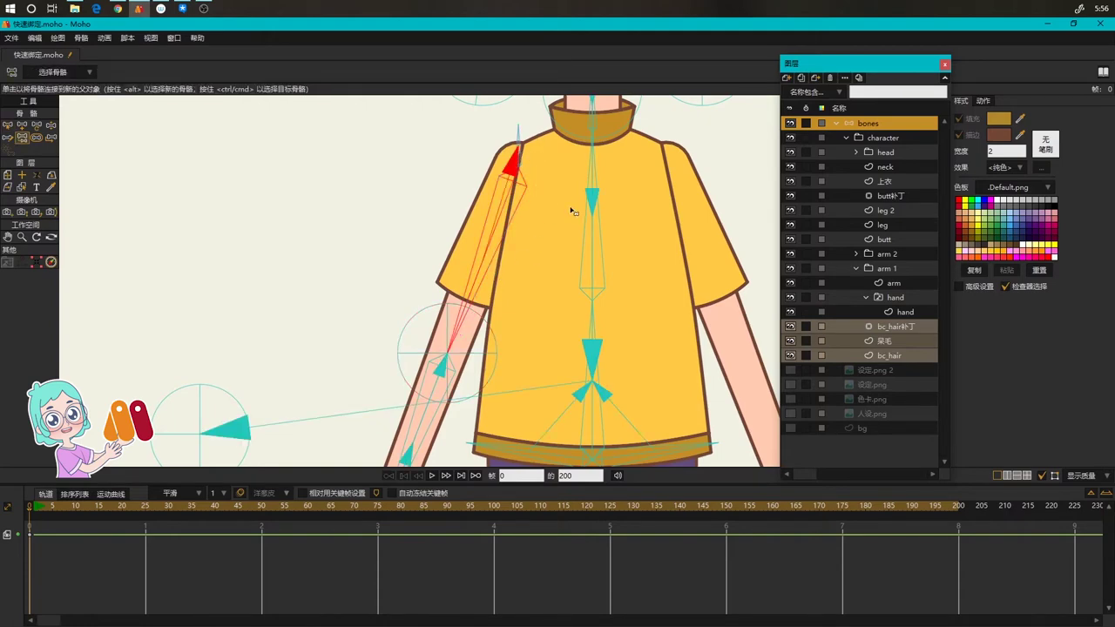
key("s")
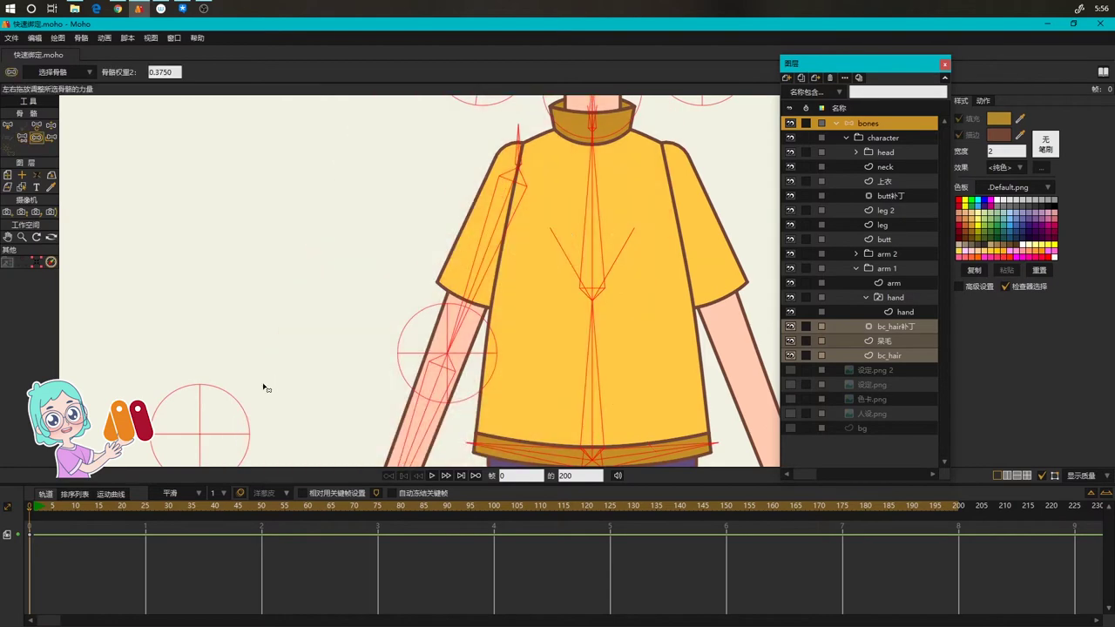
key("b")
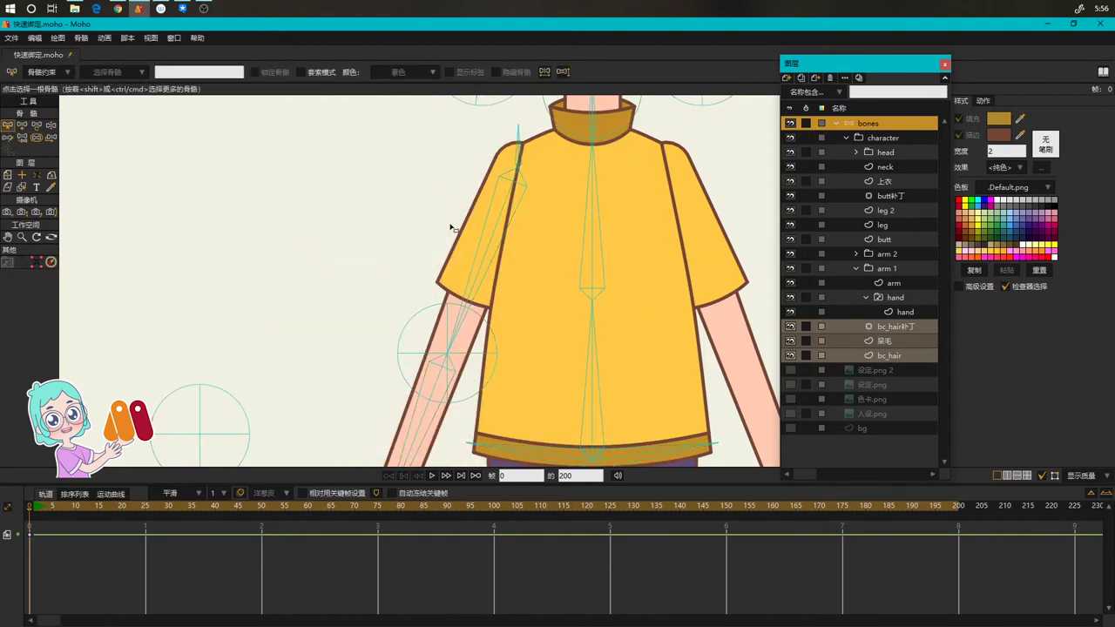
Bind the hand group layer inside arm 1 to the wrist pin
scroll(450, 227, "down", 2)
left_click_drag(563, 299, 472, 165)
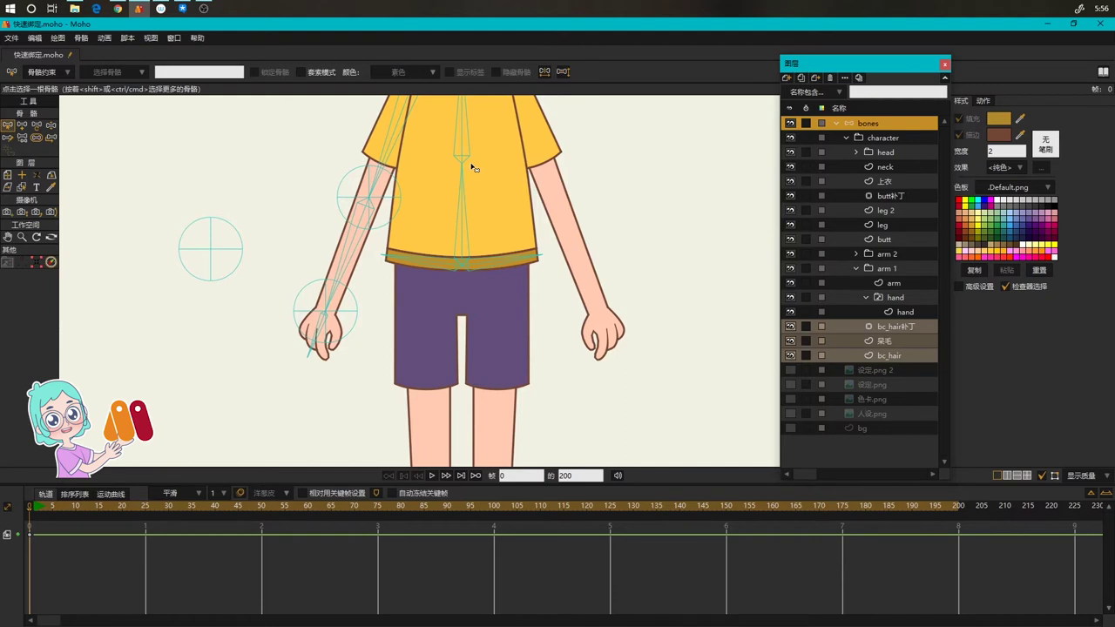
left_click(903, 301)
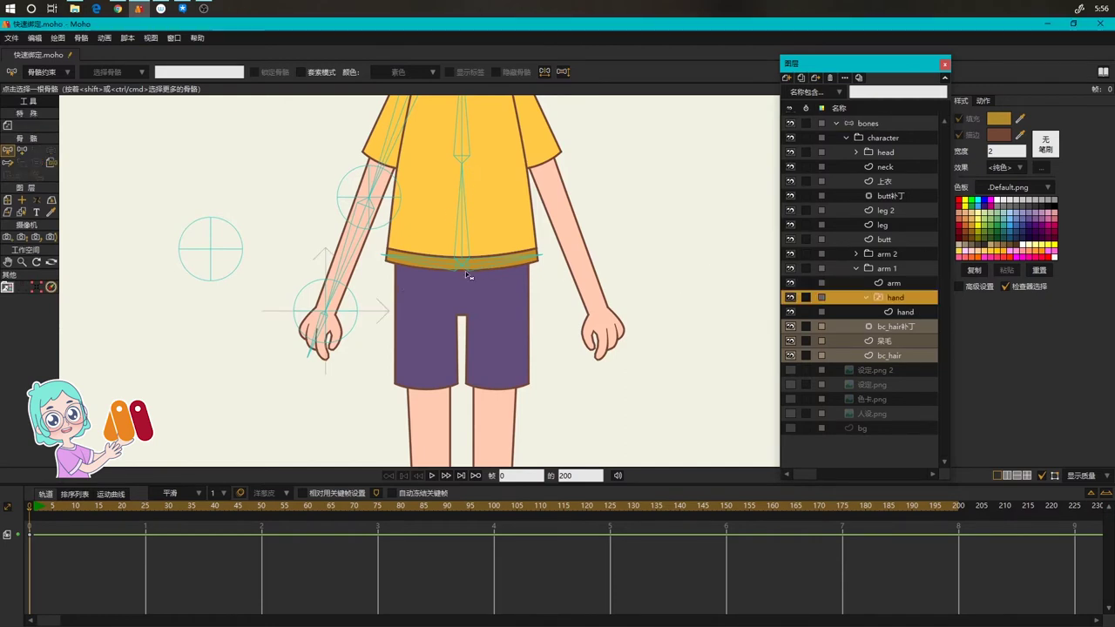
scroll(234, 259, "up", 1)
left_click(51, 162)
left_click(376, 335)
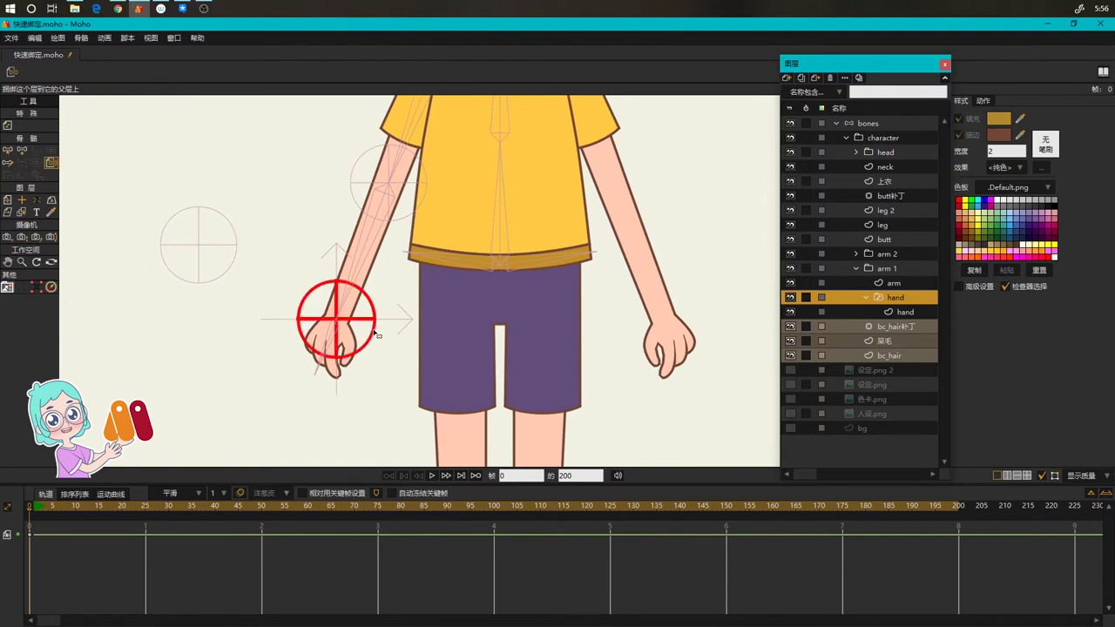
Bind the wrist points of the arm layer to the wrist pin
left_click(875, 282)
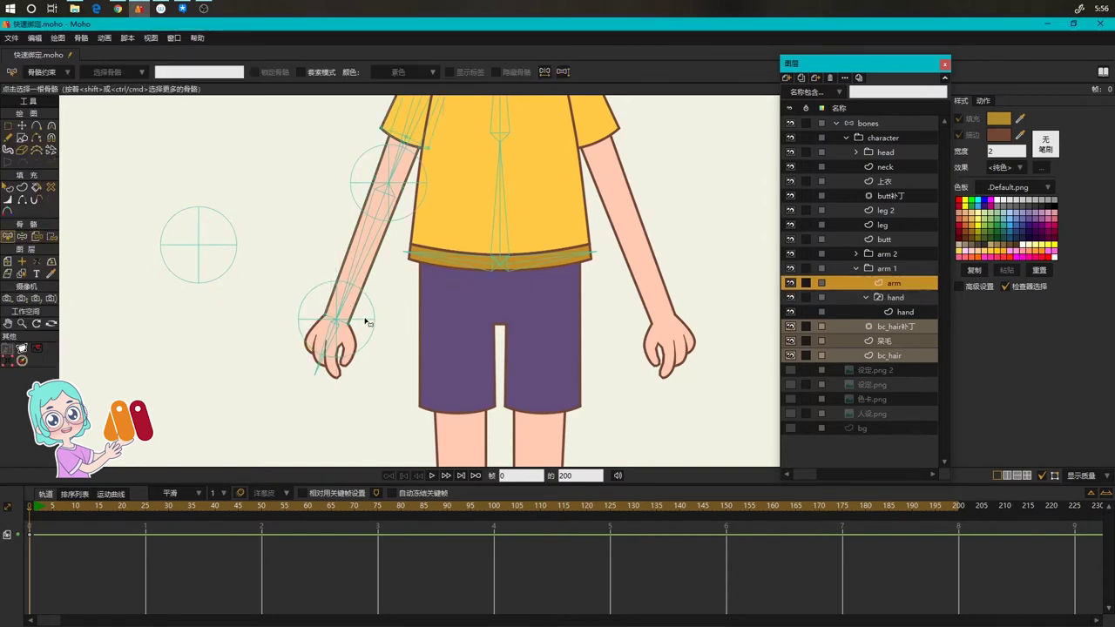
key("i")
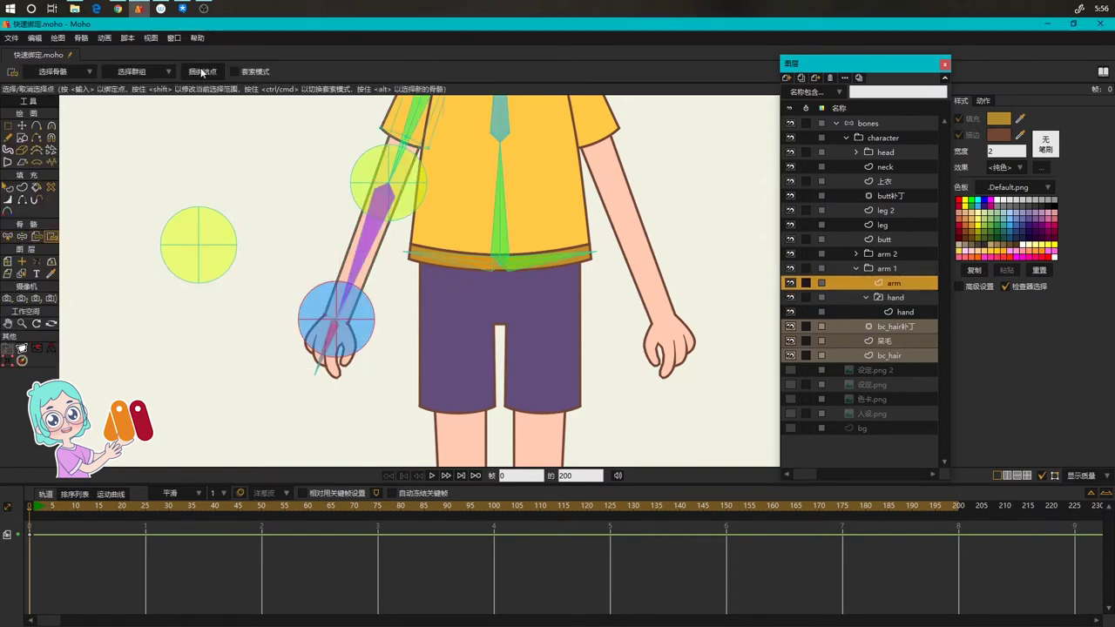
Bind the arm layer's two points just below the sleeve to the pin bone there
left_click_drag(482, 228, 516, 356)
key("b")
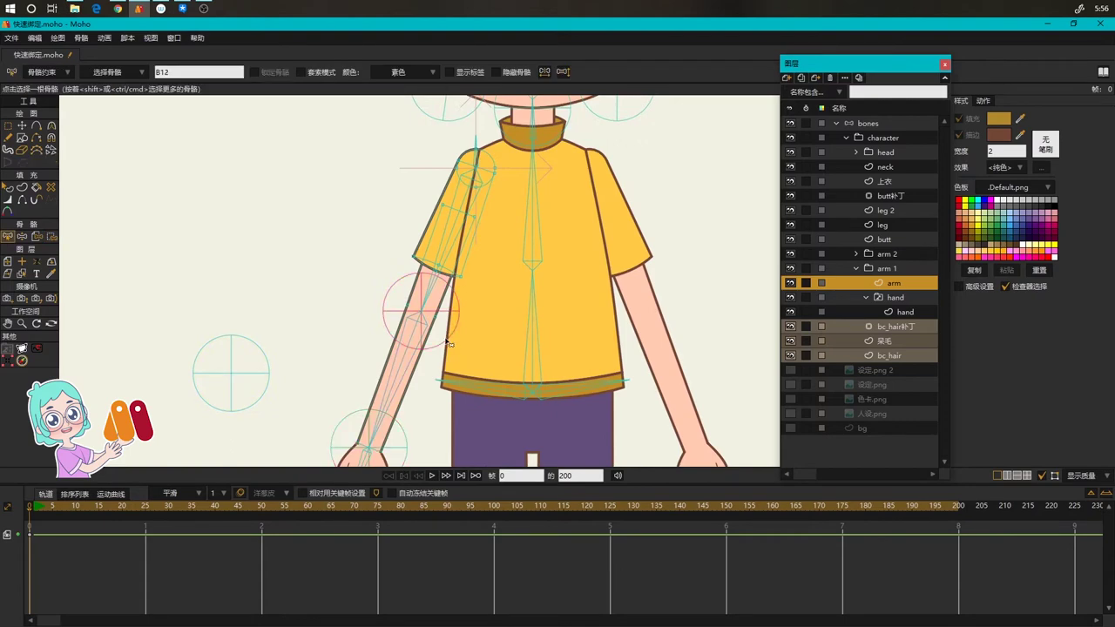
key("i")
Bind the sleeve points of the arm layer to the upper arm bone
key("b")
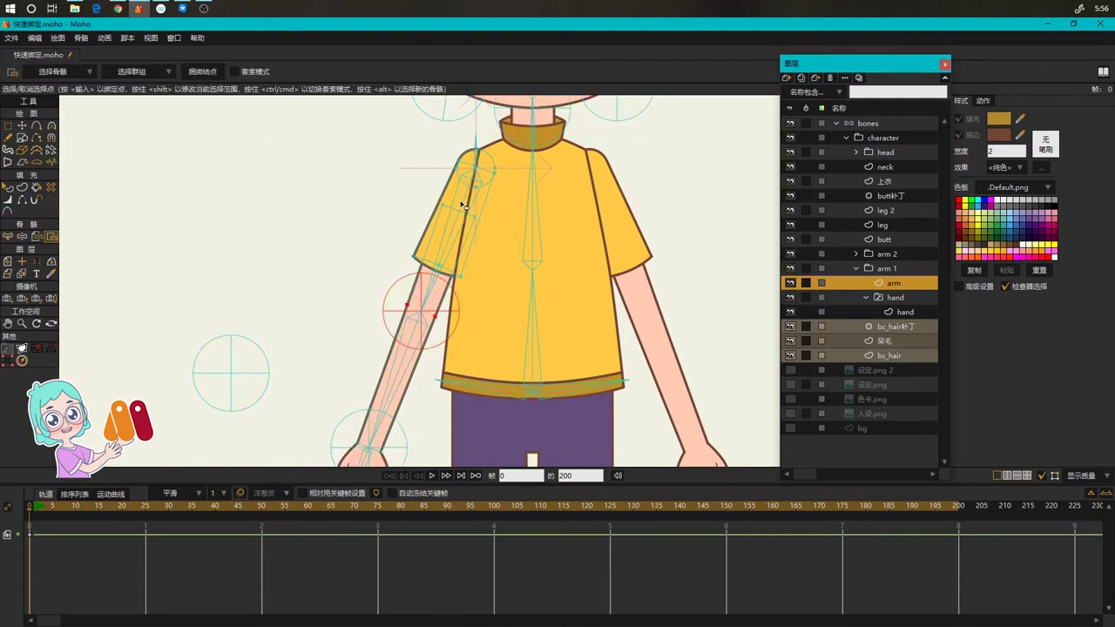
left_click(462, 204)
left_click_drag(520, 216, 488, 294)
scroll(433, 318, "up", 1)
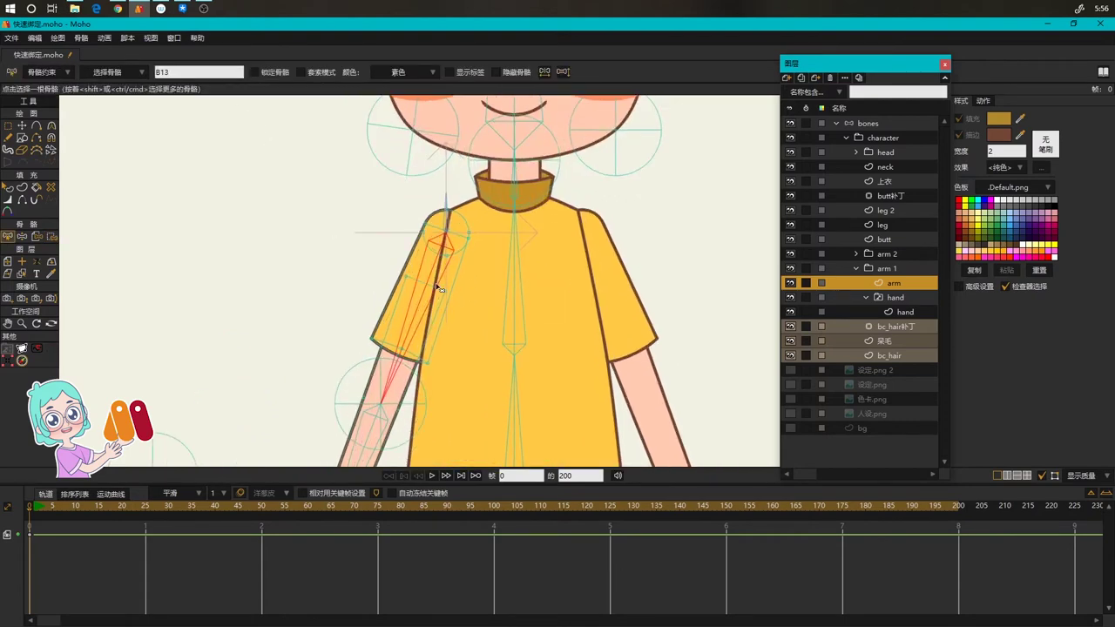
key("i")
left_click_drag(336, 171, 510, 376)
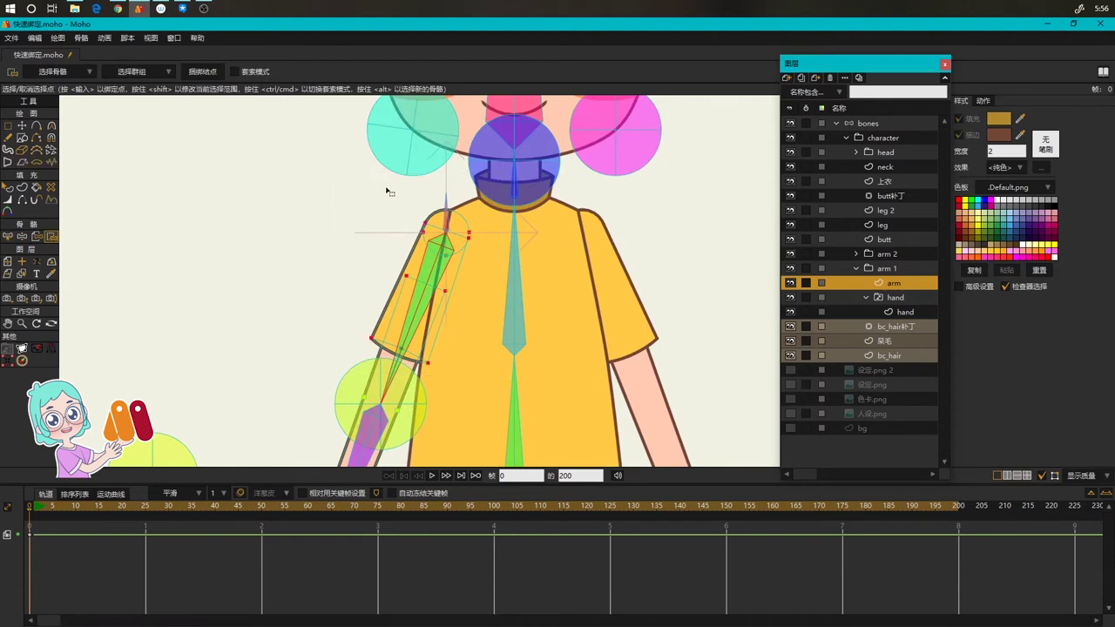
left_click(213, 74)
Test the rigged arm's bending by manipulating the upper arm, forearm and hand bones
scroll(688, 289, "down", 2)
key("z")
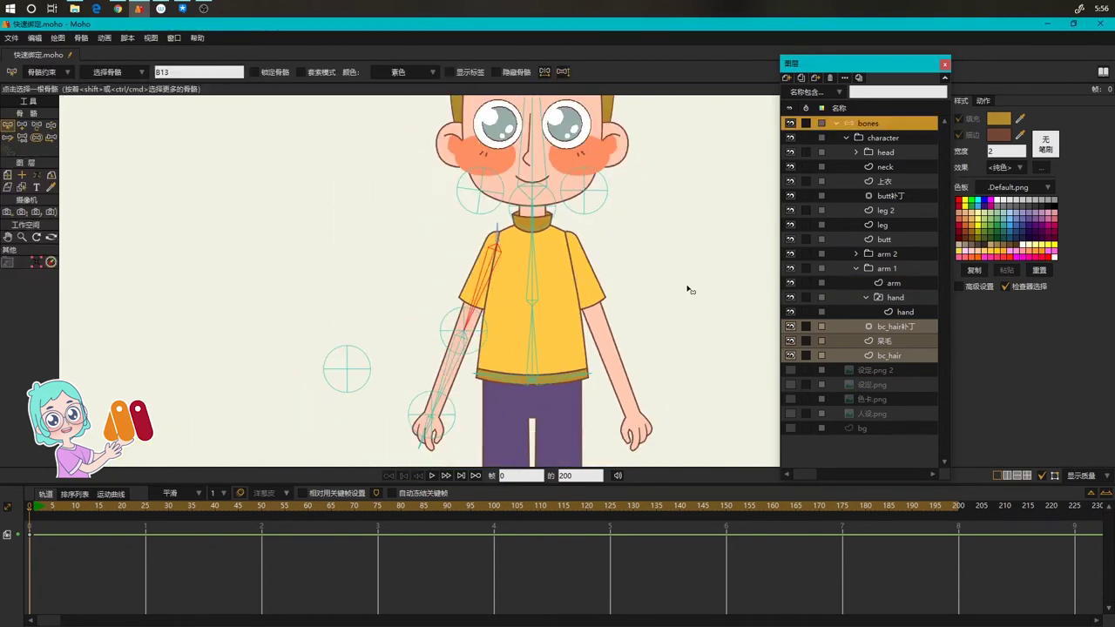
left_click_drag(688, 289, 649, 256)
key("z")
left_click_drag(442, 260, 410, 252)
key("ctrl+z")
key("b")
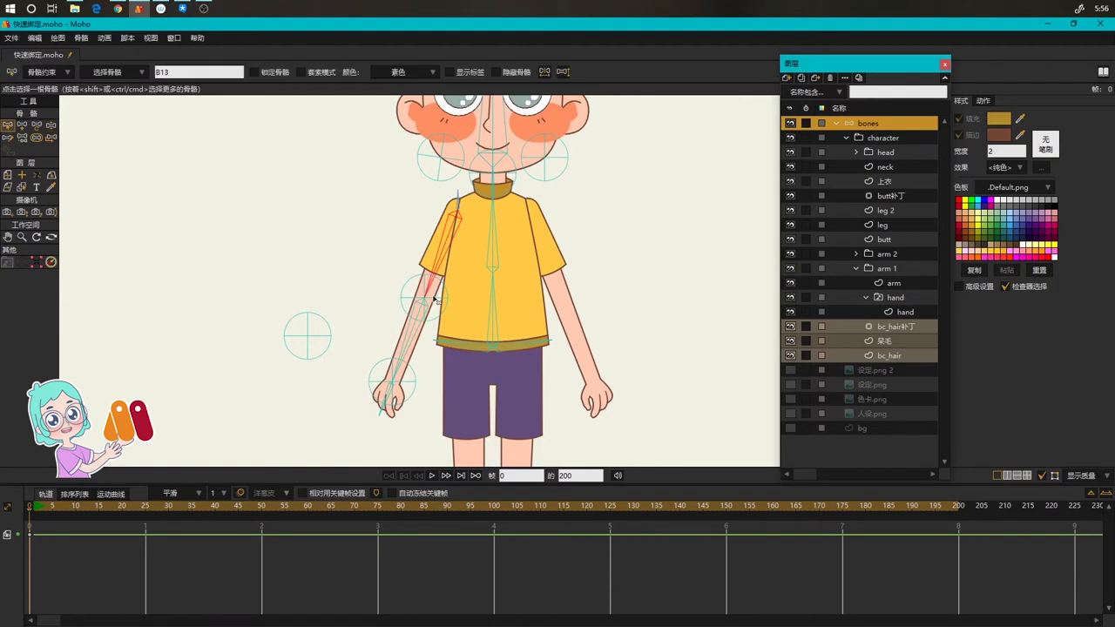
scroll(435, 298, "up", 2)
key("z")
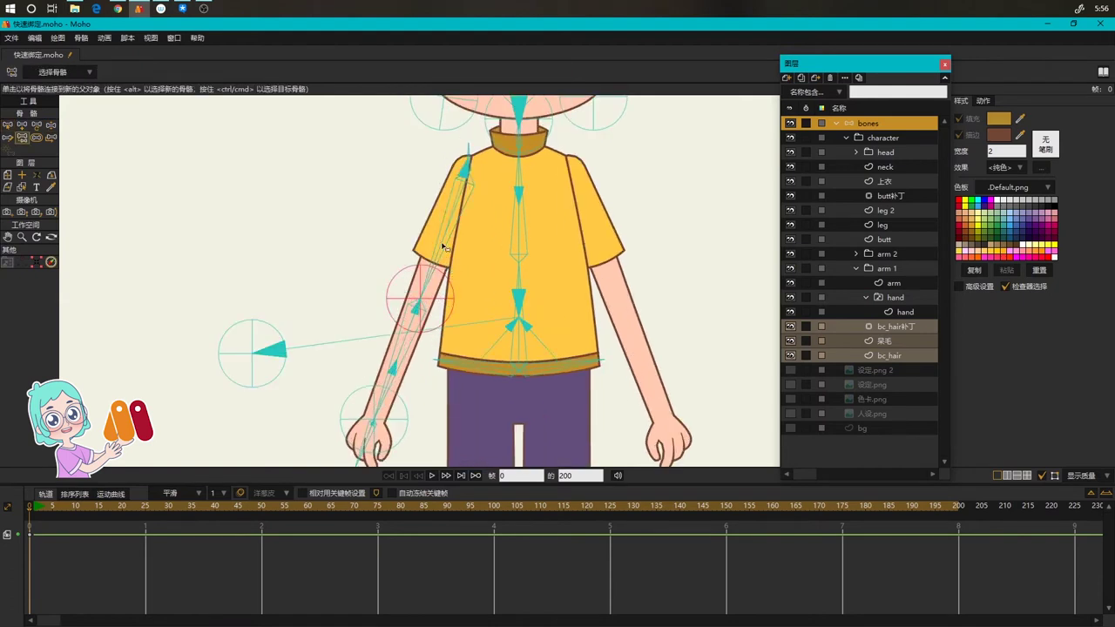
left_click_drag(442, 238, 407, 219)
left_click_drag(361, 323, 416, 367)
left_click_drag(362, 436, 381, 446)
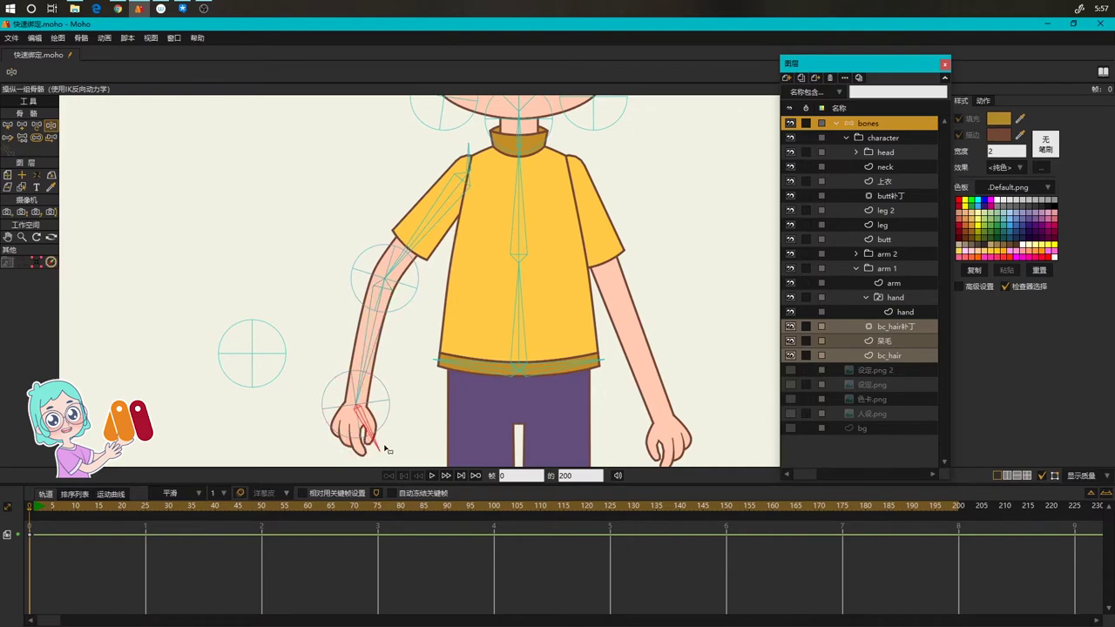
Rename the hand bone to L_手
key("b")
left_click_drag(479, 404, 454, 295)
left_click(177, 71)
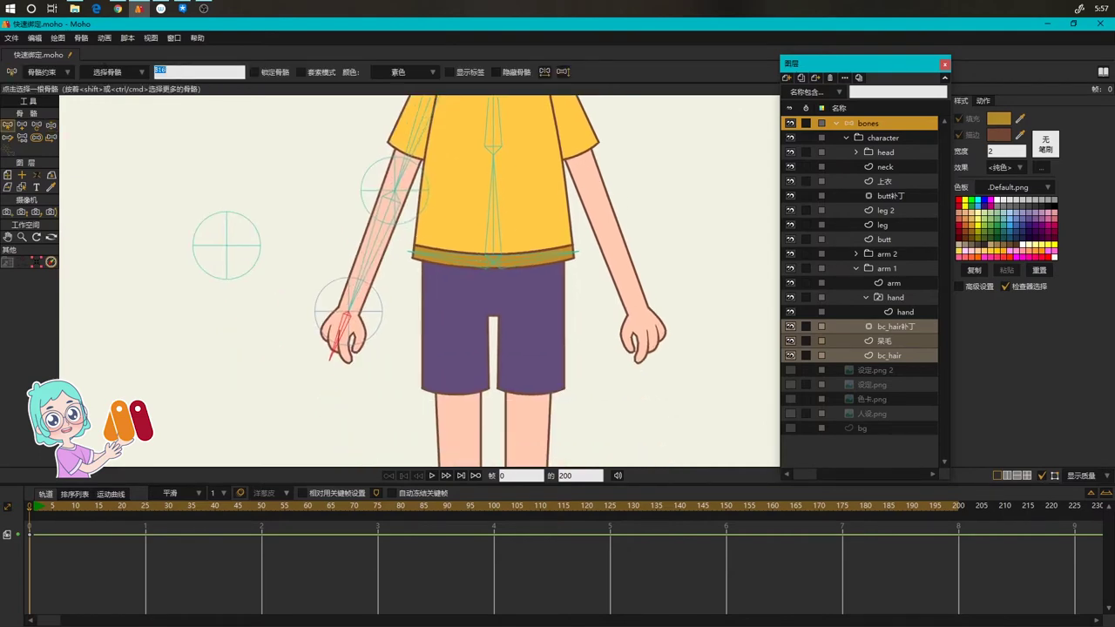
type("L_手")
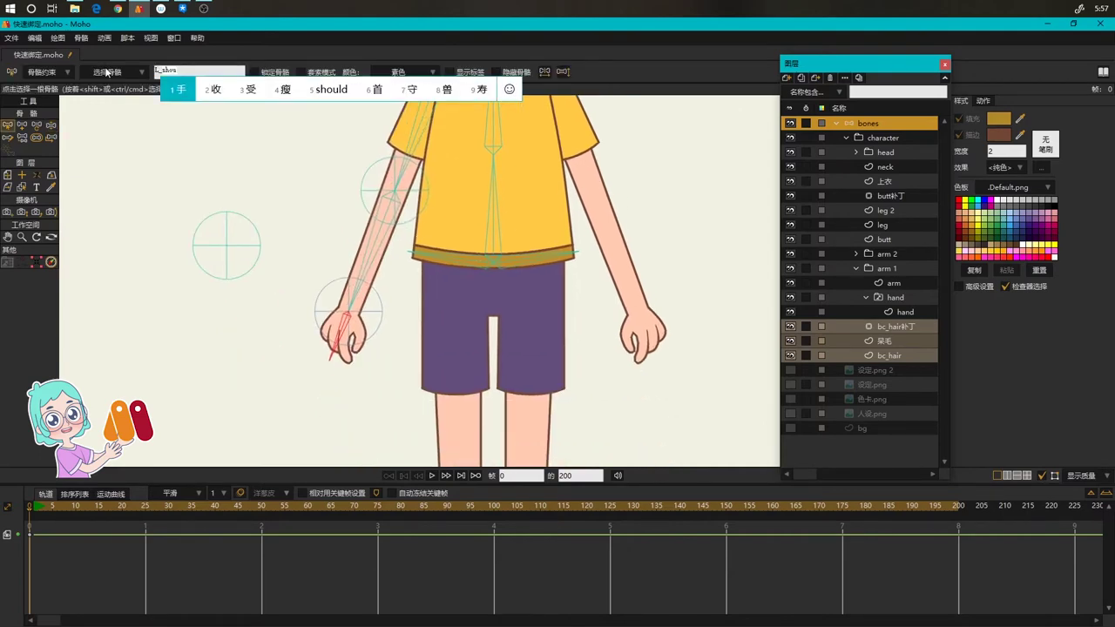
Rename the wrist pin bone to L_手腕
left_click(380, 317)
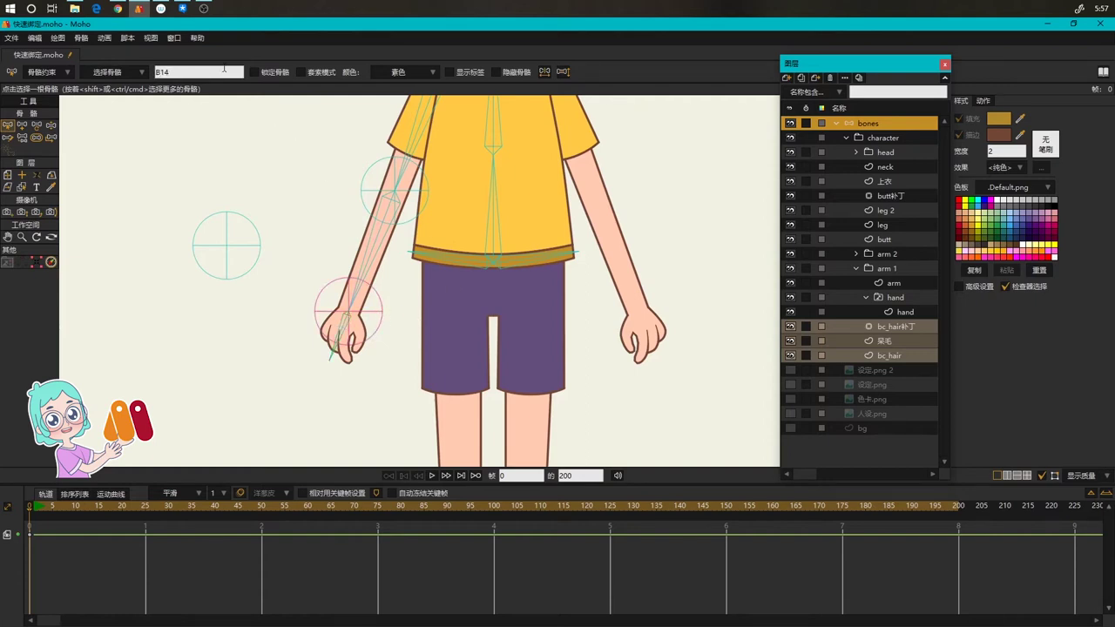
left_click_drag(223, 68, 127, 70)
type("L_shou")
key("BackSpace")
key("BackSpace")
key("BackSpace")
key("BackSpace")
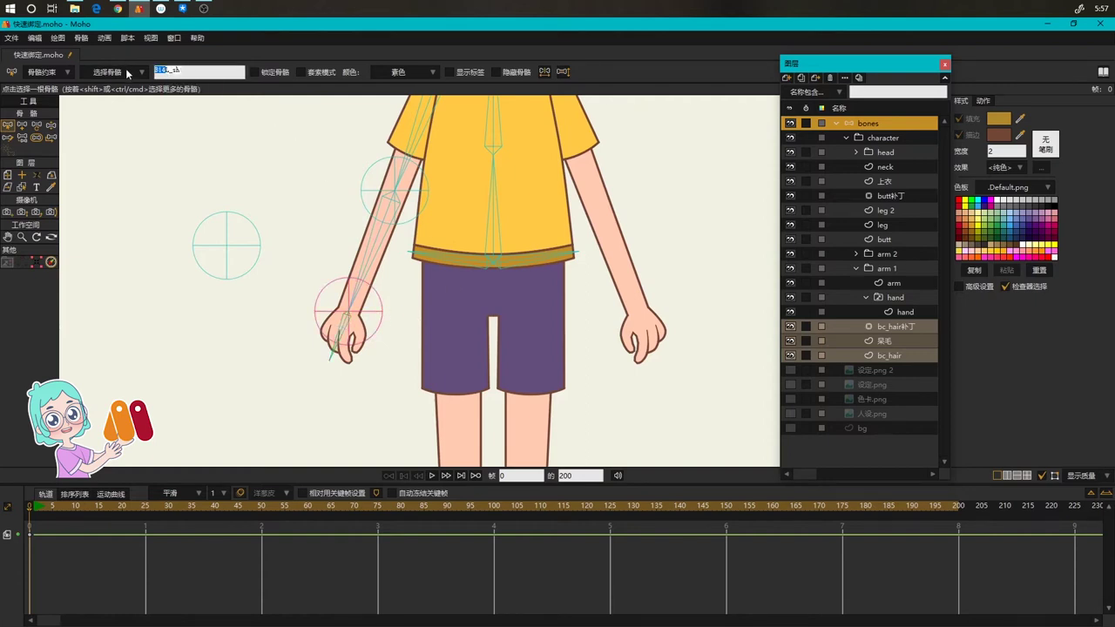
key("Return")
type("手腕")
key("Return")
Rename the forearm bone to L_小臂 and the elbow pin bone to L_手肘
left_click(379, 247)
double_click(211, 73)
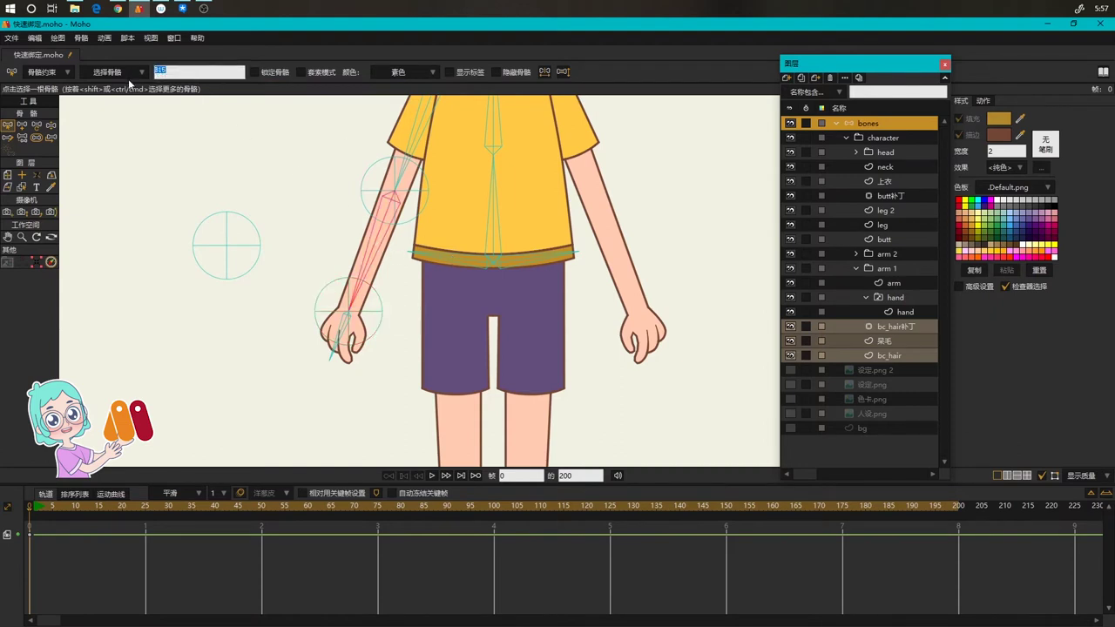
type("L_小臂")
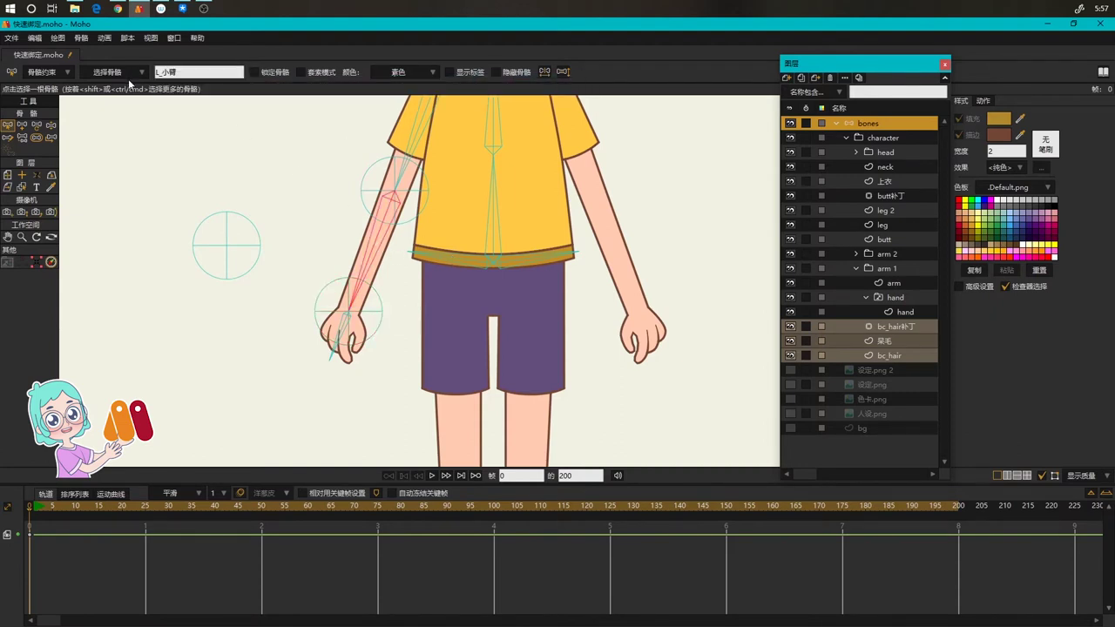
left_click(424, 196)
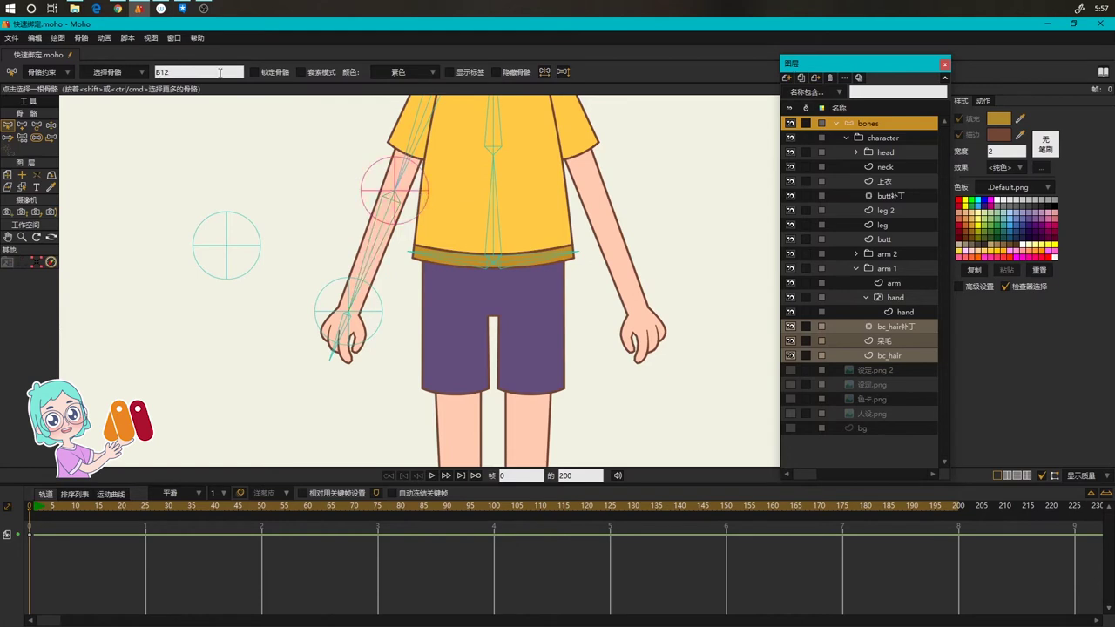
type("L_手肘")
Rename the upper arm bone to L_大臂 and the shoulder bone to L_肩
left_click_drag(395, 137, 335, 254)
left_click(367, 238)
left_click_drag(217, 71, 147, 69)
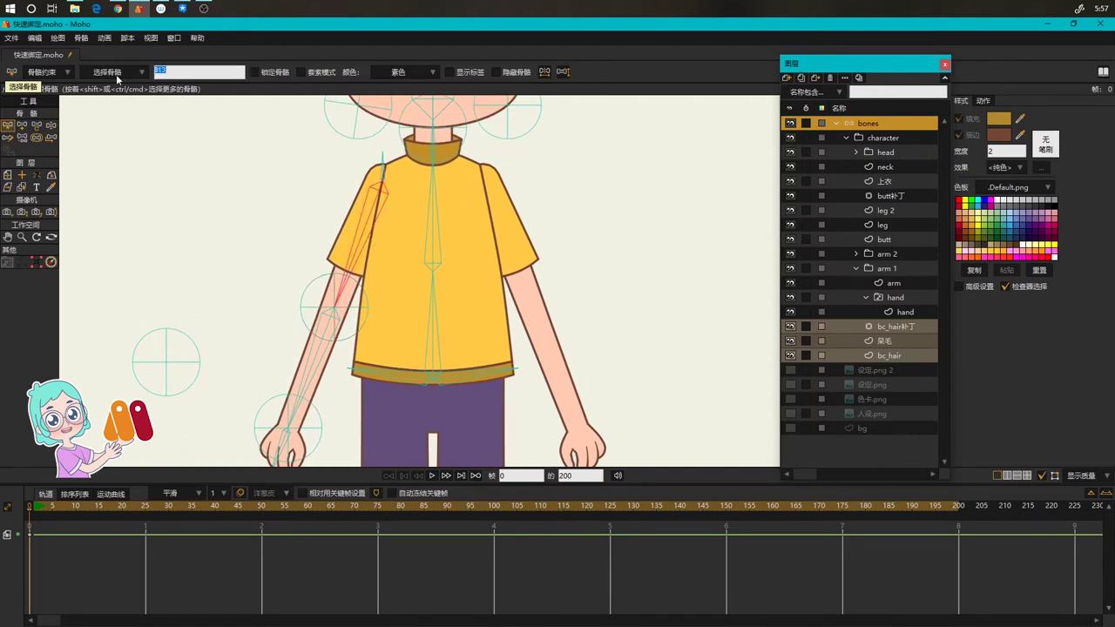
type("L_")
type("大臂")
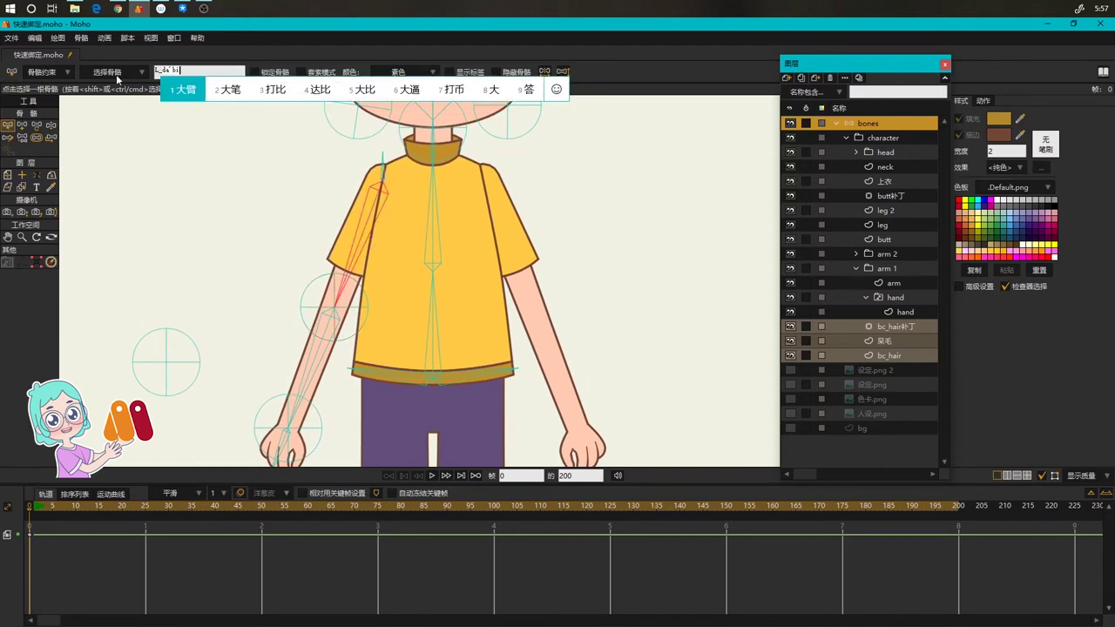
left_click(382, 167)
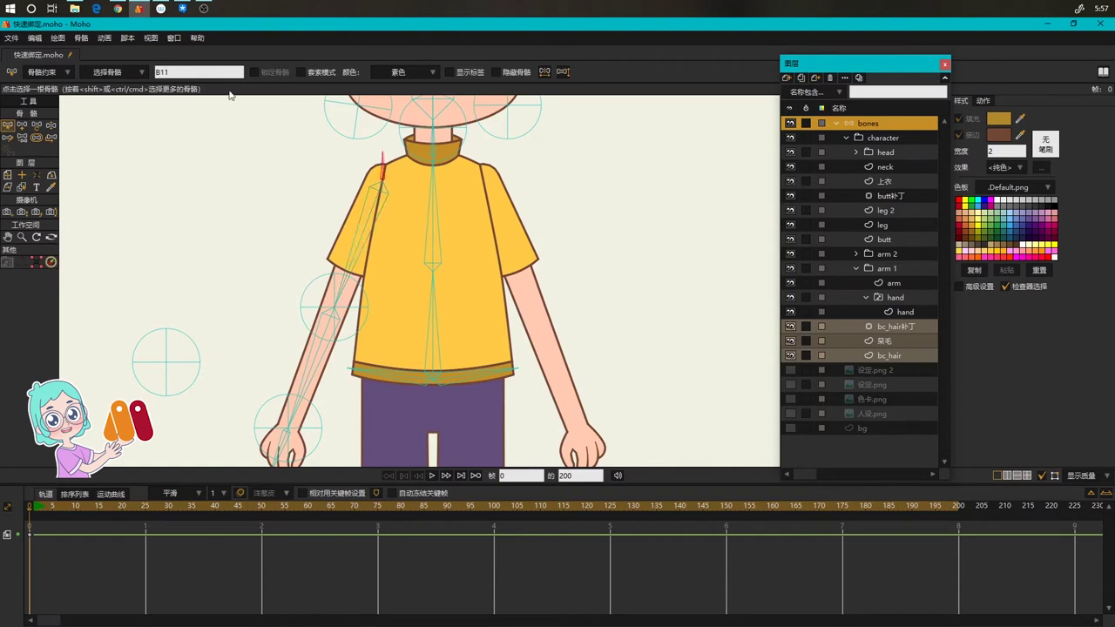
type("L_肩")
In the L_手腕 bone constraints, have inverse kinematics ignore the bone and choose a bone to control its angle
left_click(297, 424)
left_click(42, 73)
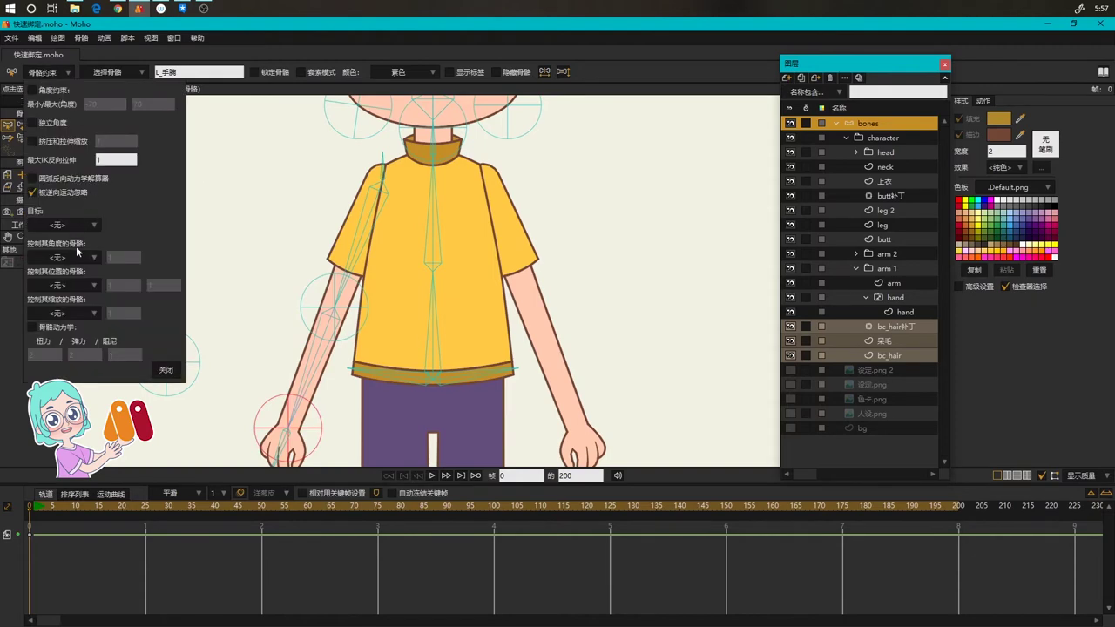
left_click(76, 258)
left_click(87, 444)
left_click(164, 370)
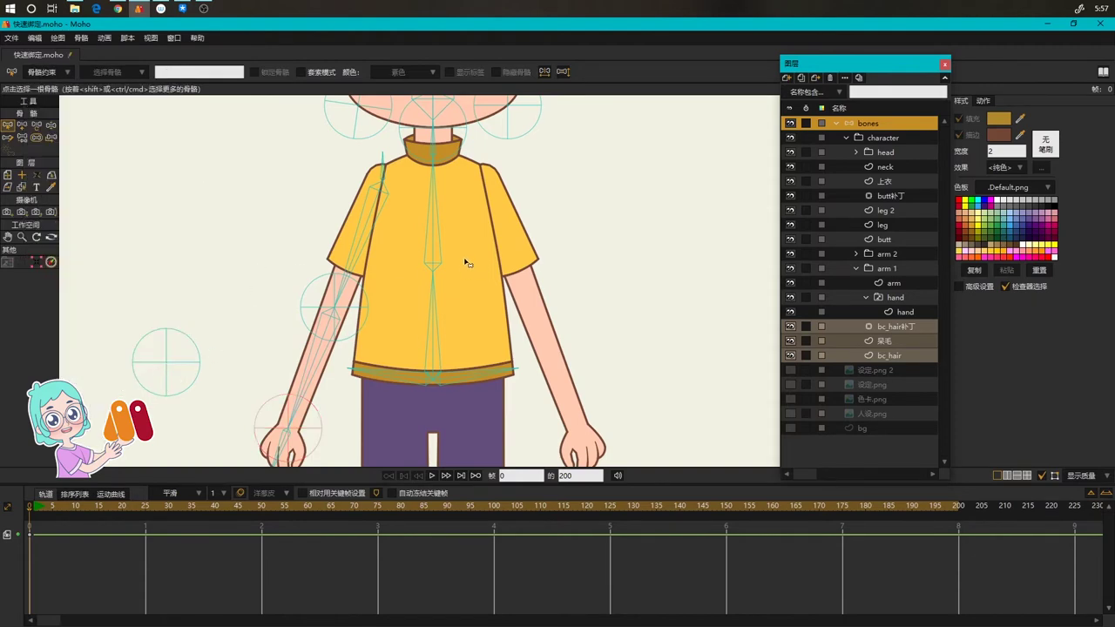
Test the forearm, wrist and hand movement with the Manipulate Bones tool after the wrist constraint change
scroll(463, 259, "down", 2)
left_click(391, 250)
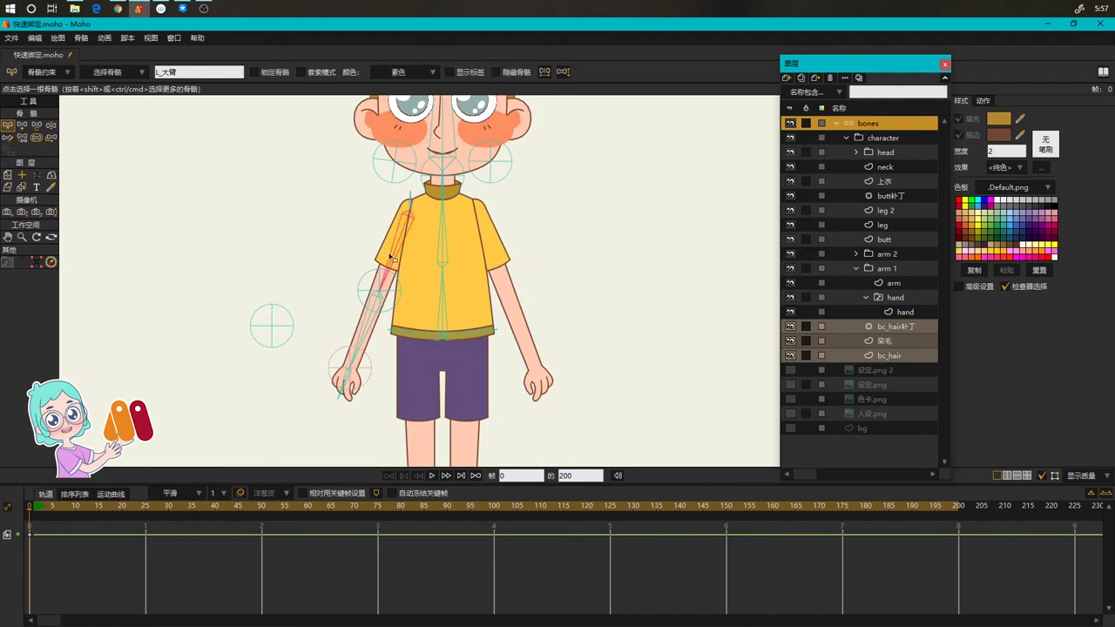
left_click(881, 137)
left_click_drag(397, 260, 386, 319)
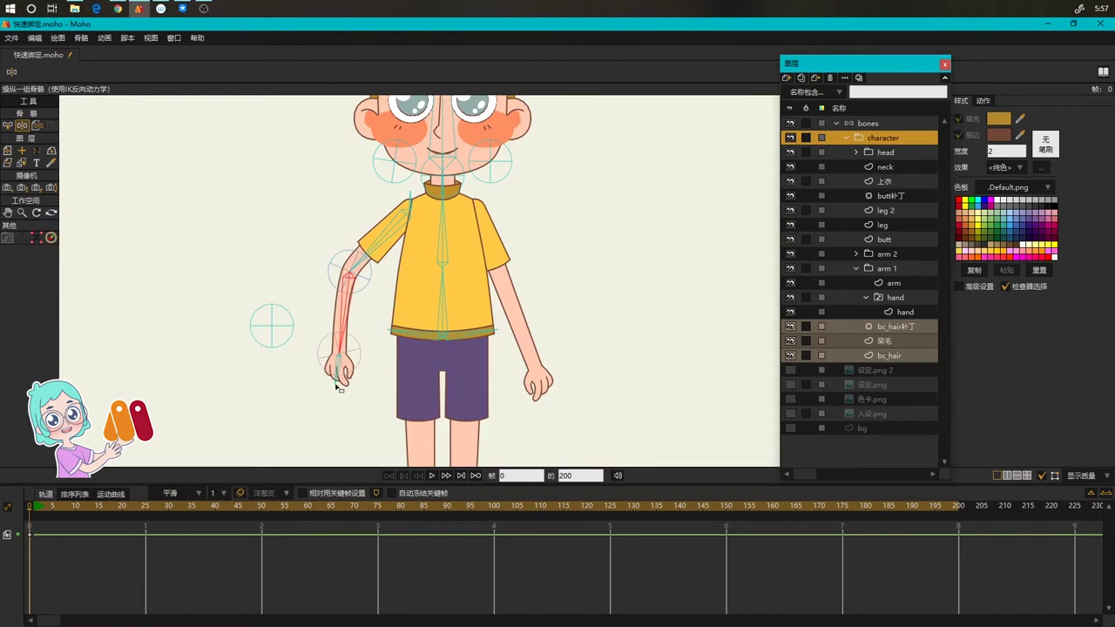
left_click_drag(338, 378, 353, 396)
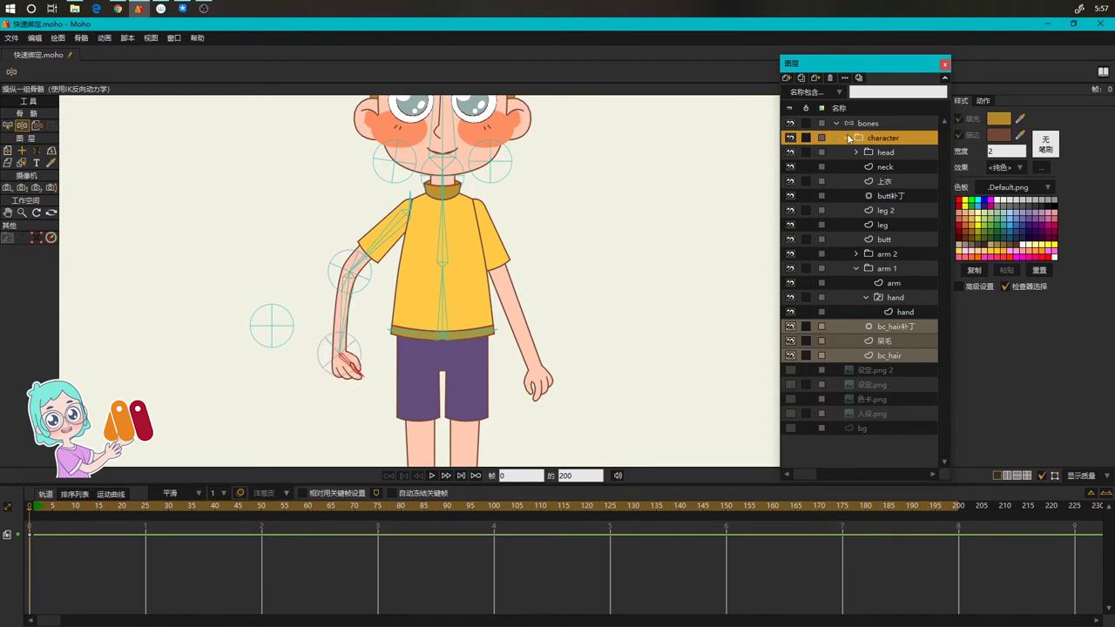
Enable the angle constraint on the L_手 bone with a minimum of -20 and a maximum of 20
left_click(853, 122)
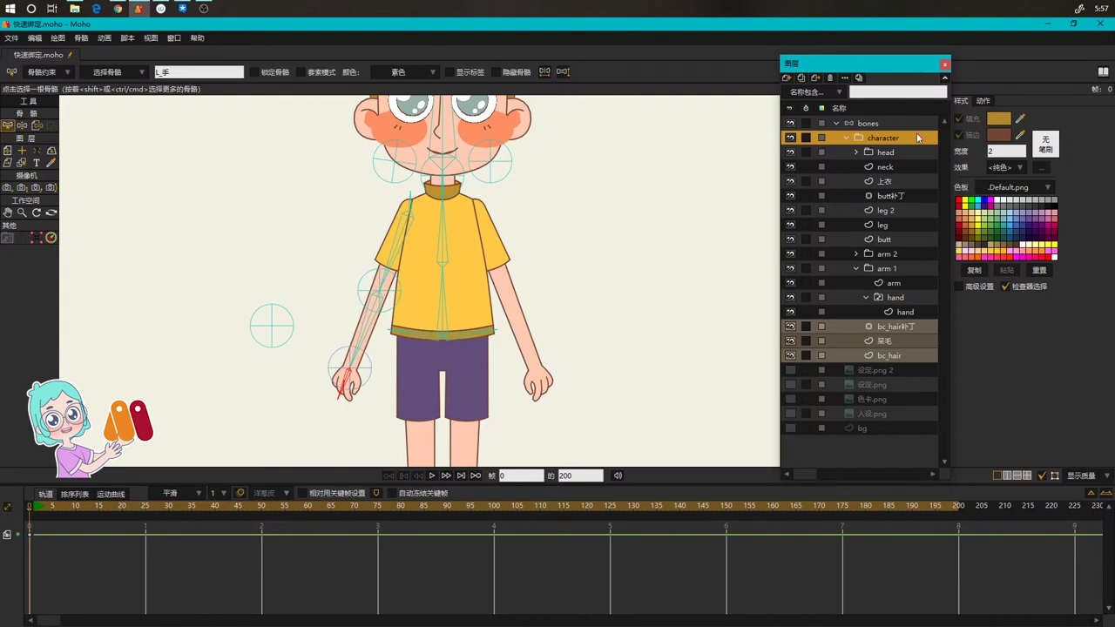
left_click(56, 72)
left_click(60, 93)
left_click(105, 104)
type("-")
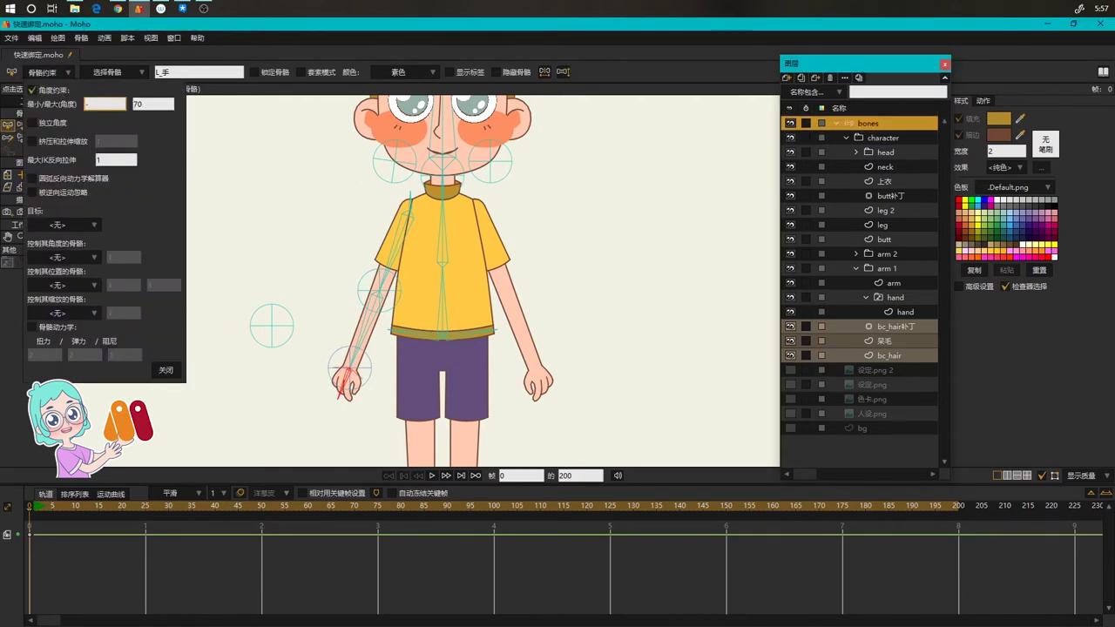
type("20")
key("Tab")
type("2")
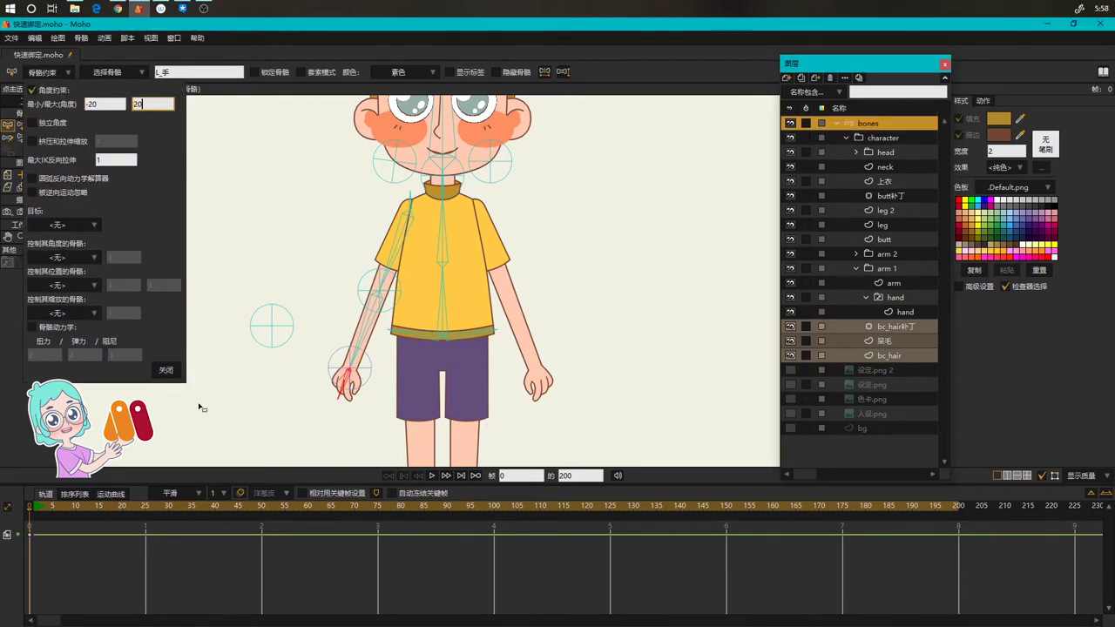
left_click(200, 407)
Test the hand's constrained rotation by manipulating the arm bones
key("z")
left_click_drag(378, 319, 319, 397)
key("b")
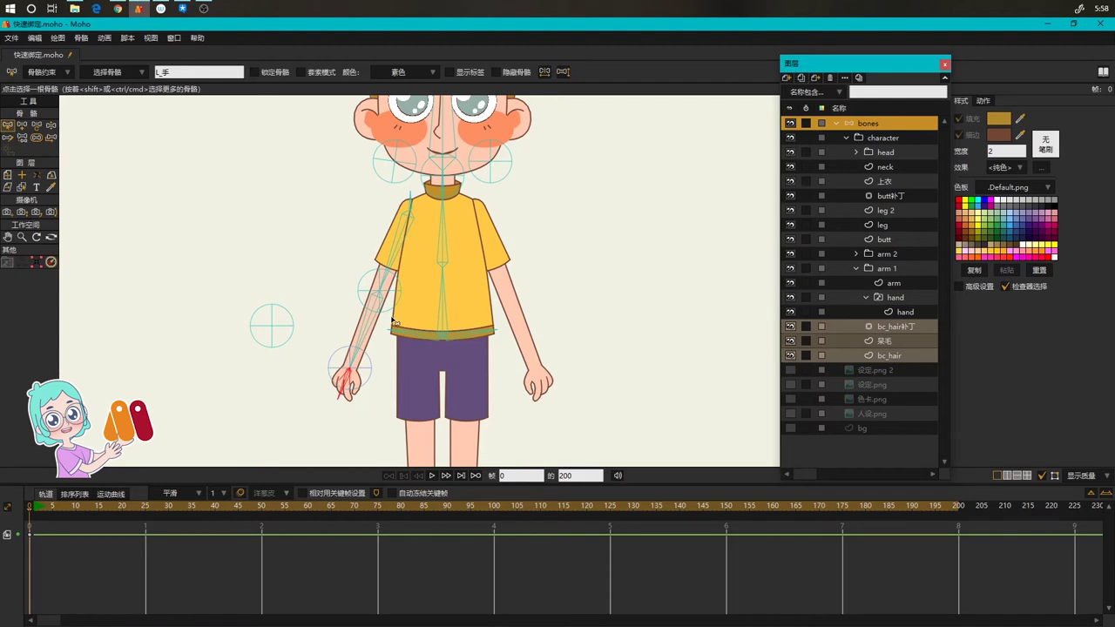
Duplicate the arm bone chain from shoulder to hand, leaving out the waist bone, and flip the copy horizontally
left_click_drag(304, 179, 416, 427)
left_click(420, 340)
left_click_drag(319, 193, 417, 411)
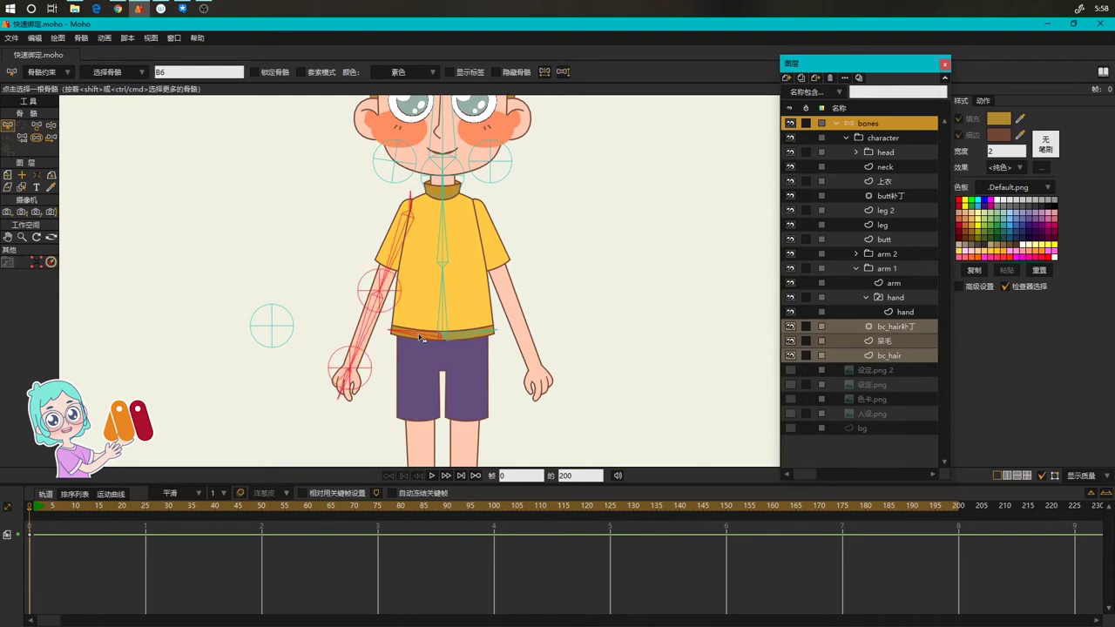
left_click(421, 339, "ctrl")
key("ctrl+c")
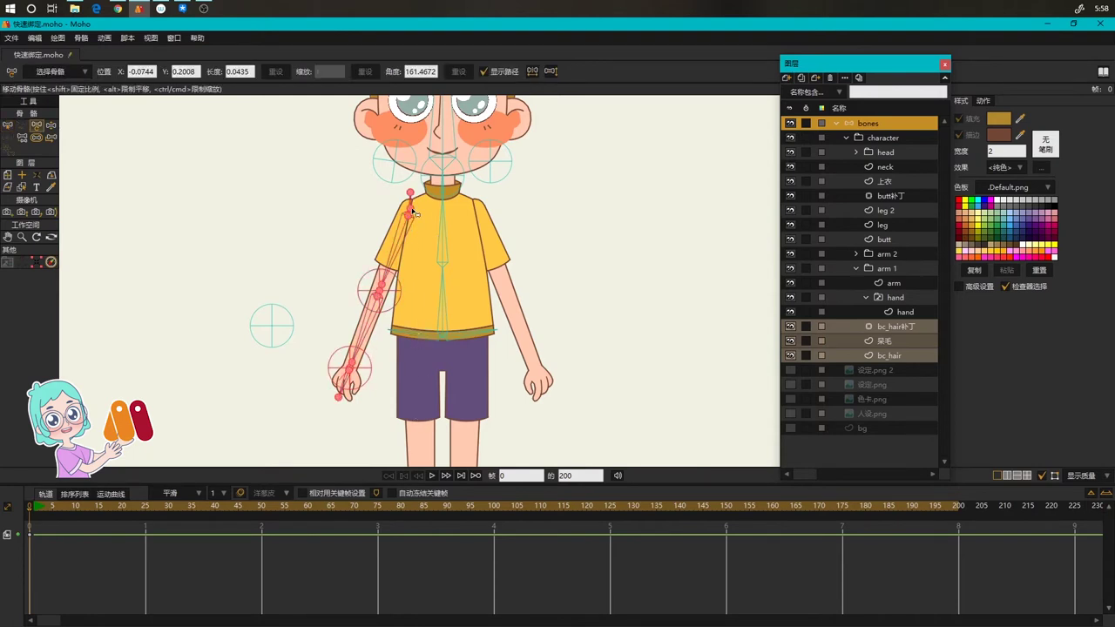
key("ctrl+v")
left_click(563, 72)
Set the copied shoulder bone's X position to 0.0744 to place the mirrored chain over the other arm
key("t")
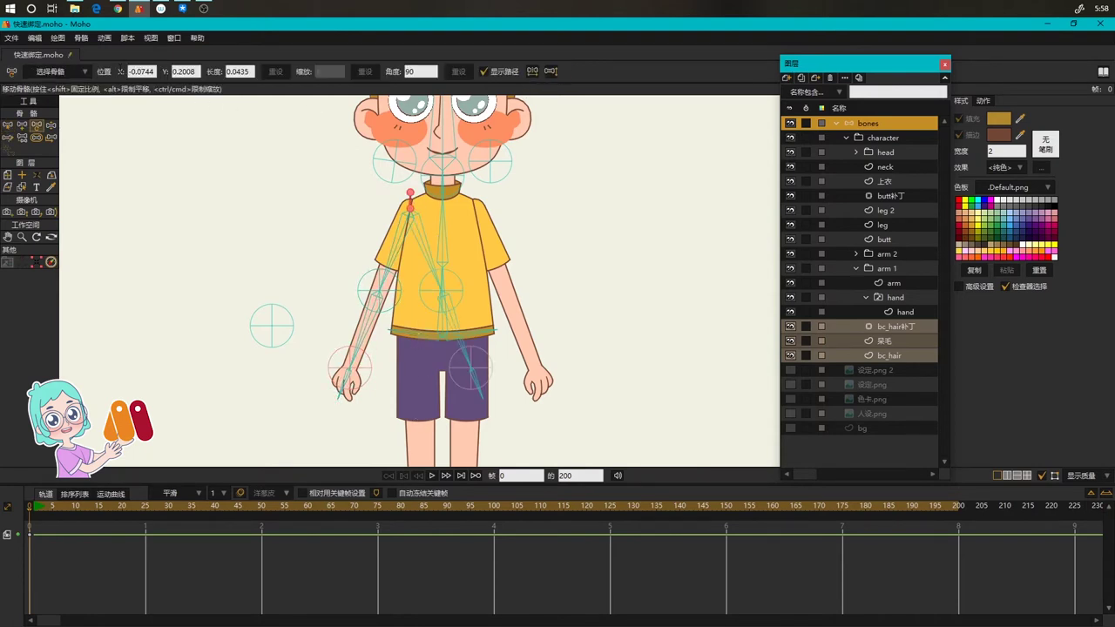
key("Return")
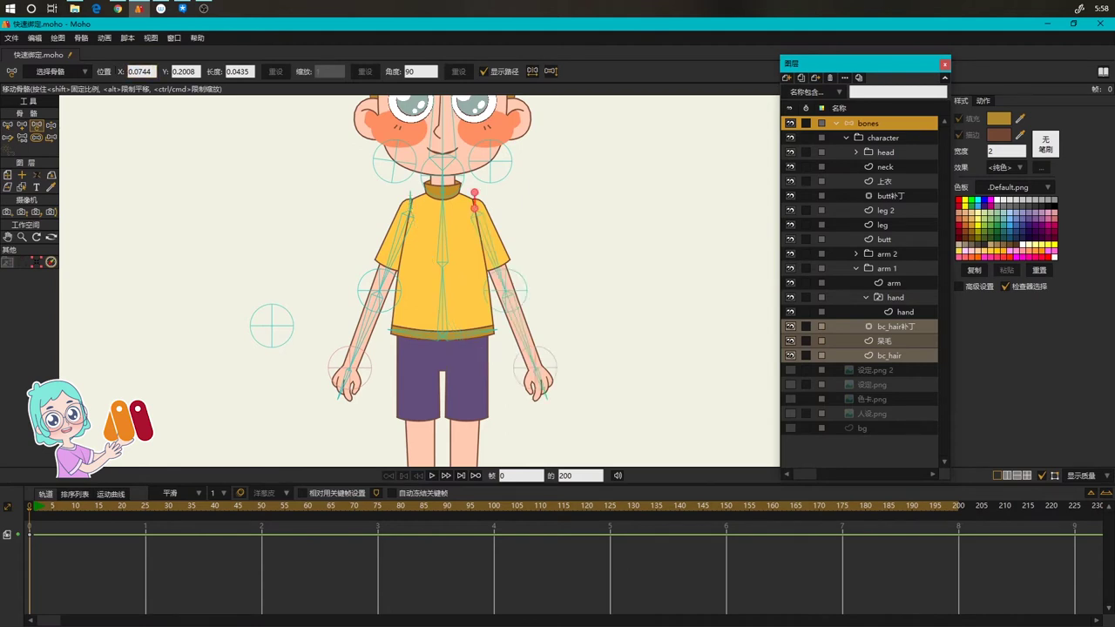
Bind the sleeve points of the arm layer in arm 2 to the L_大臂_2 bone
left_click_drag(616, 252, 553, 252)
left_click(856, 268)
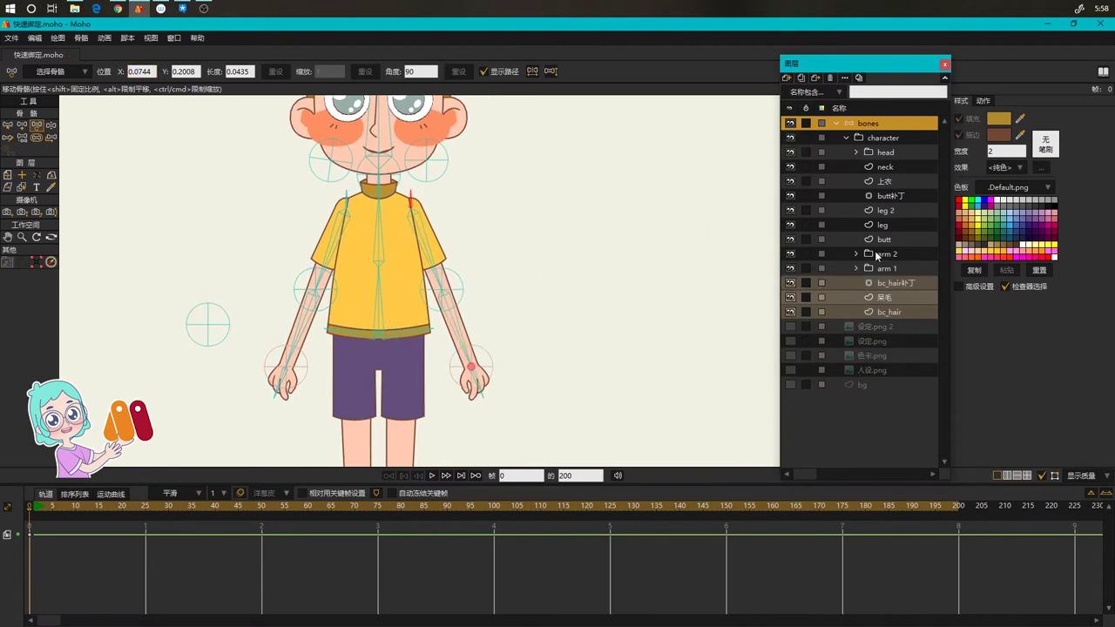
left_click(856, 253)
left_click(892, 268)
left_click(423, 229)
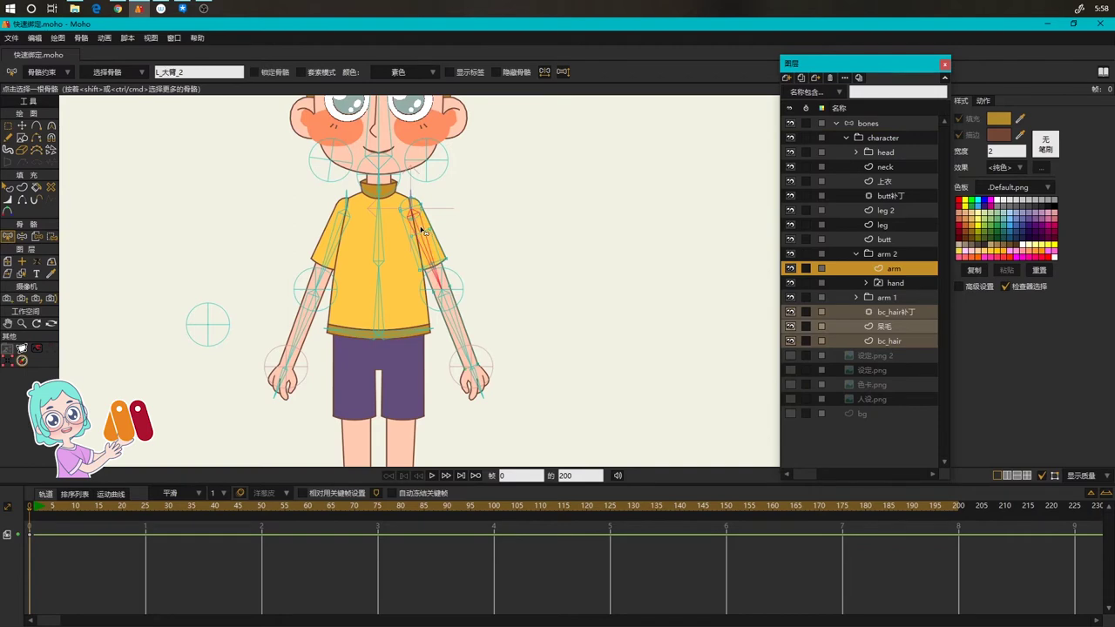
scroll(423, 230, "up", 2)
key("i")
left_click_drag(375, 181, 511, 293)
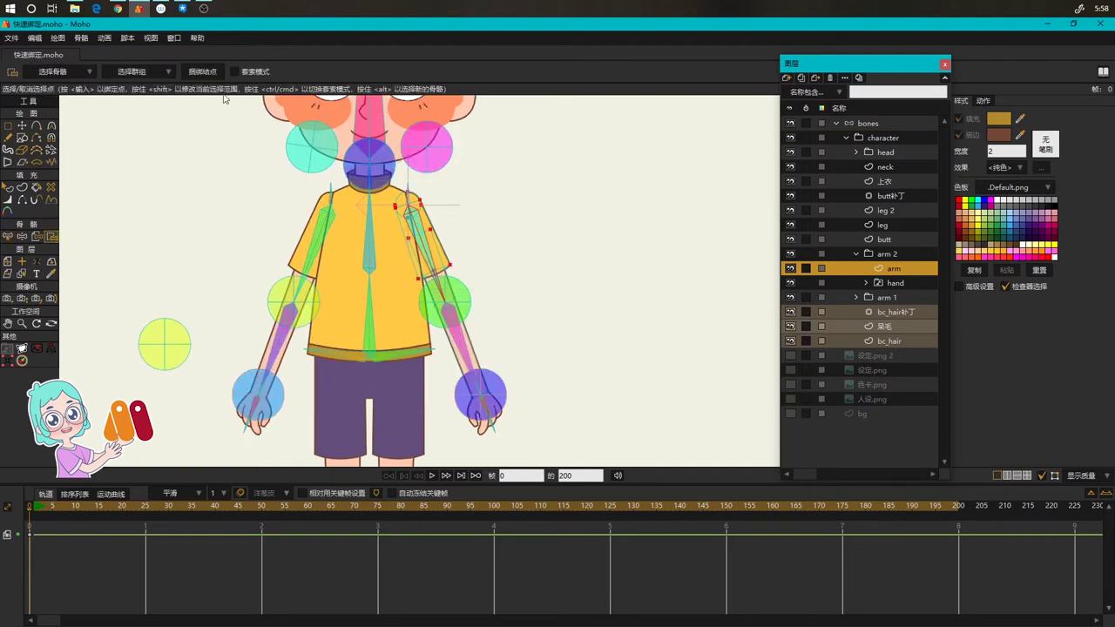
left_click(214, 74)
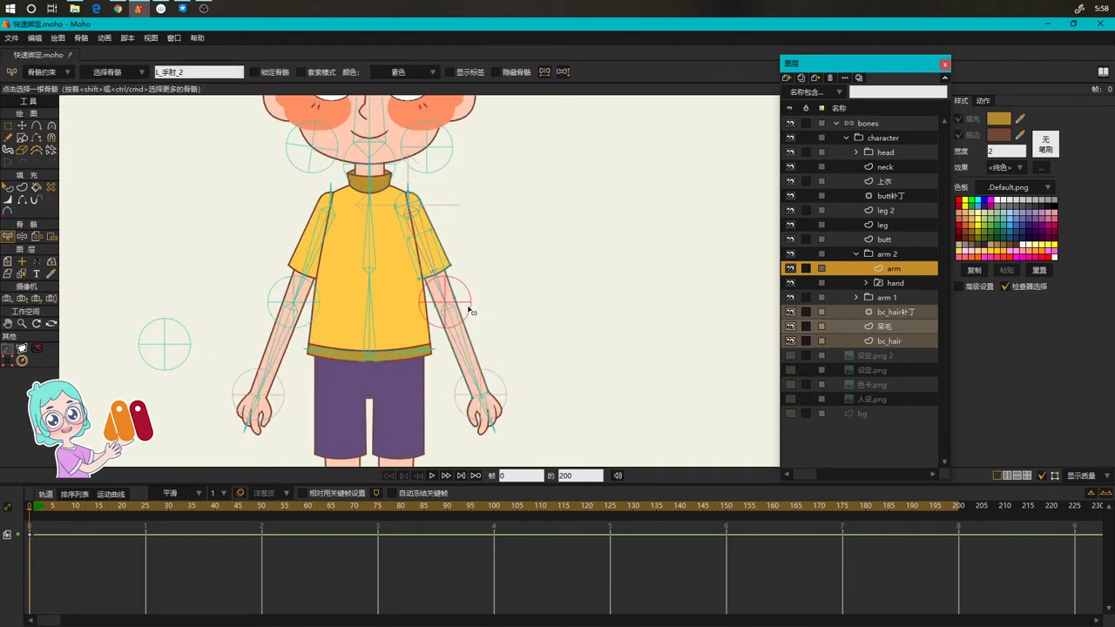
Bind the arm 2 points just below the sleeve to the L_手肘_2 pin bone
left_click_drag(407, 294, 481, 322)
left_click(212, 76)
Bind the hand layer in arm 2 to the mirrored wrist pin bone
key("b")
scroll(505, 388, "up", 2)
key("i")
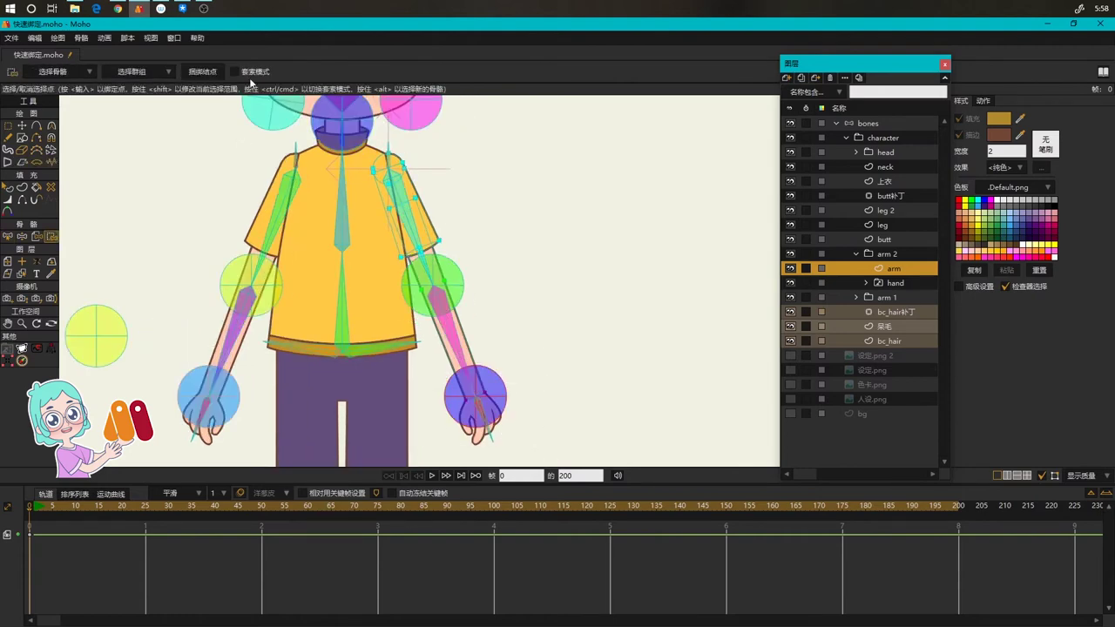
left_click(897, 282)
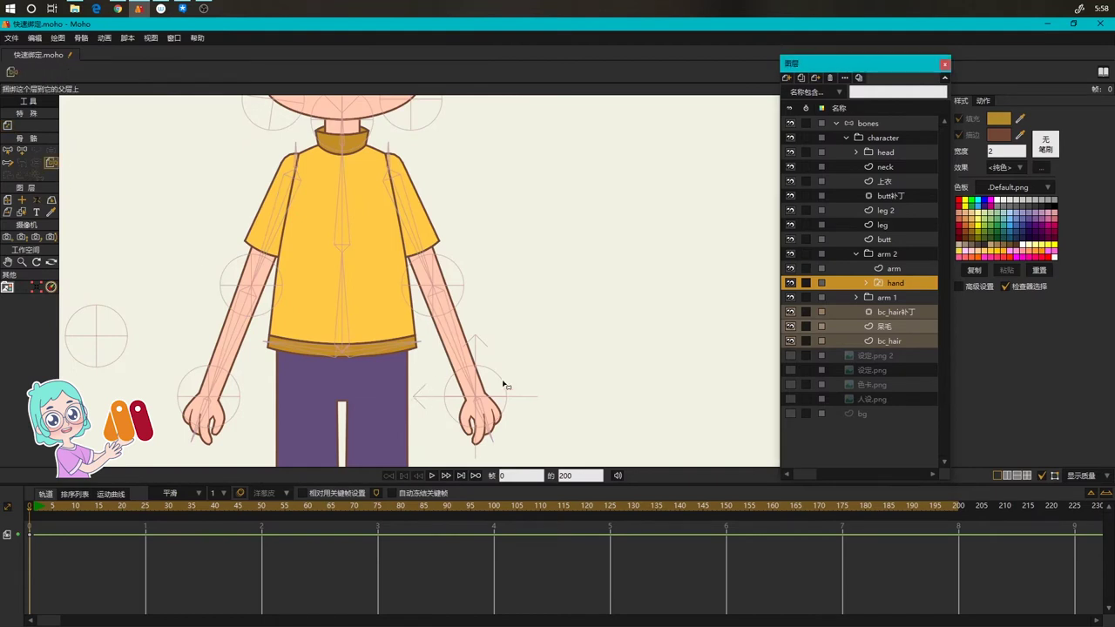
left_click(508, 387)
Test the mirrored arm on the bones layer by pulling its bones through several poses
left_click(861, 126)
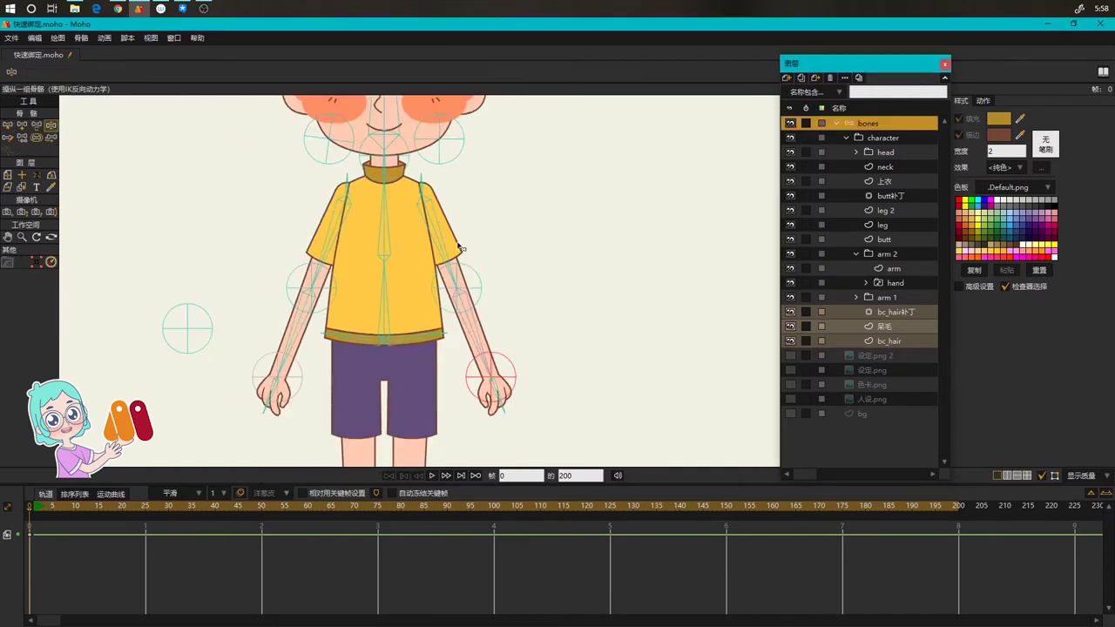
left_click_drag(462, 247, 511, 228)
left_click_drag(563, 286, 546, 322)
left_click_drag(566, 359, 588, 364)
Rename the mirrored shoulder bone R_肩 and the mirrored upper-arm bone R_大臂
key("b")
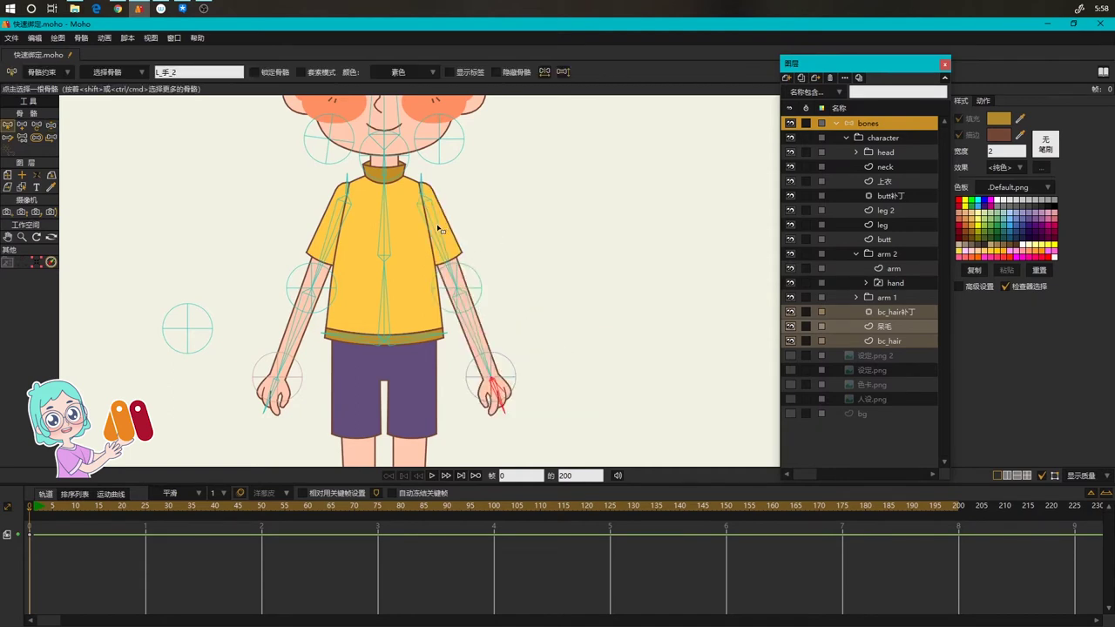
left_click(423, 185)
double_click(193, 70)
key("Left")
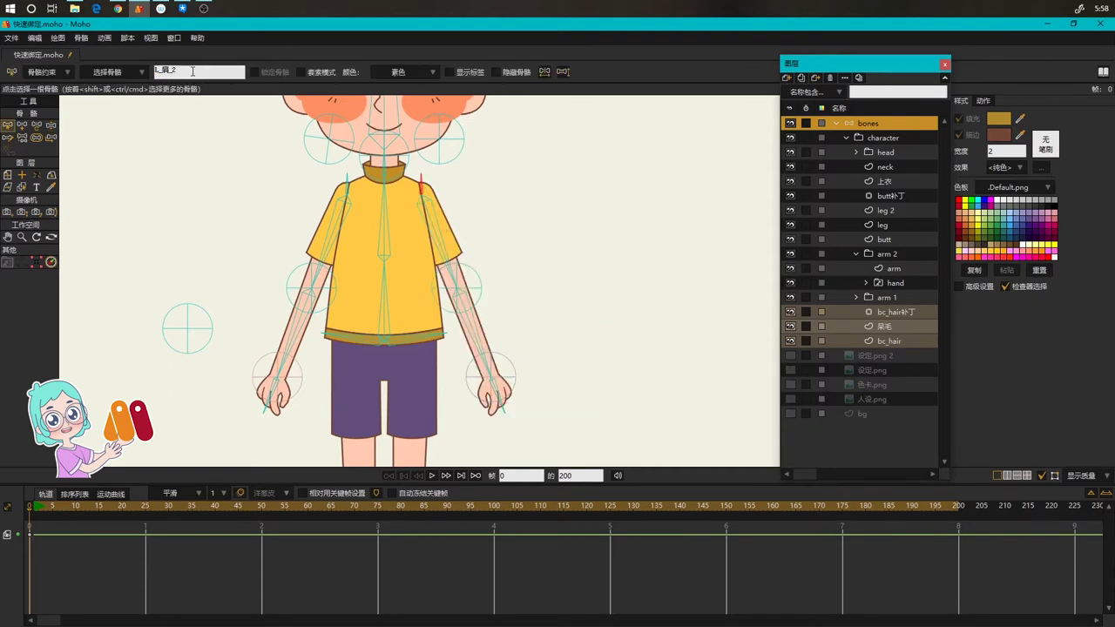
key("Delete")
type("R_肩")
left_click(447, 249)
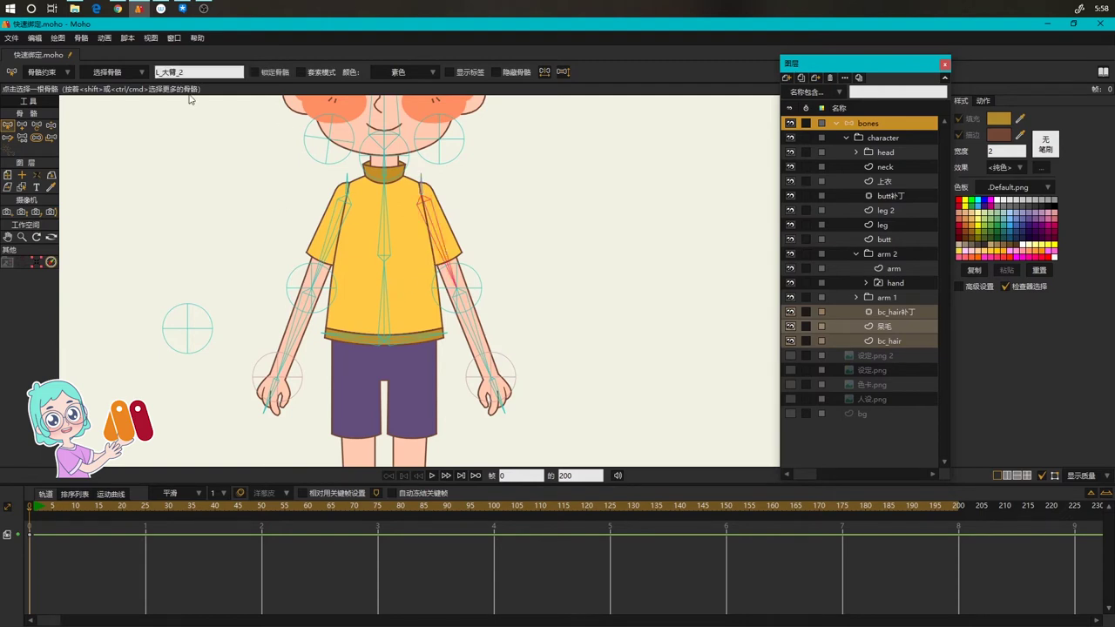
double_click(159, 71)
left_click_drag(158, 72, 128, 72)
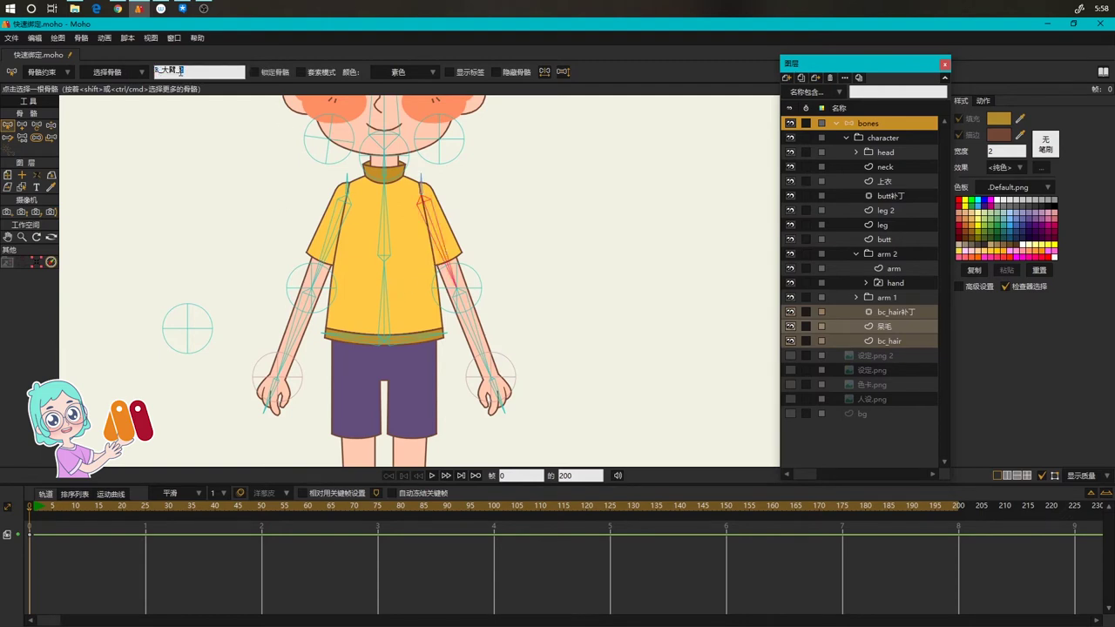
Rename the mirrored elbow pin bone R_手肘 and the mirrored forearm bone R_小臂
left_click(476, 293)
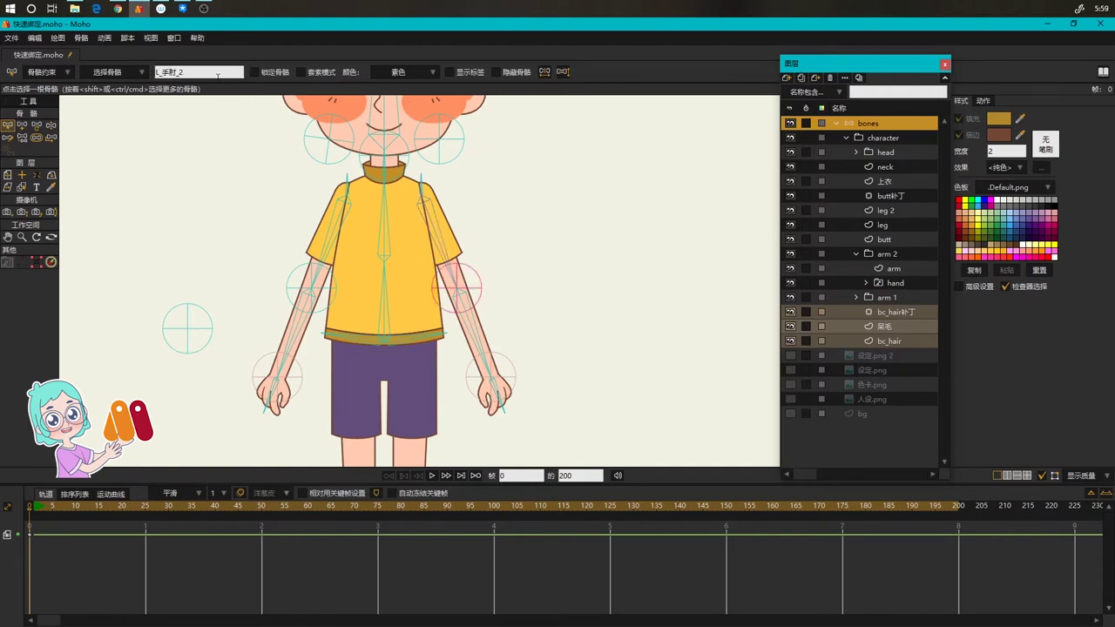
double_click(215, 70)
left_click(215, 70)
key("BackSpace")
key("BackSpace")
key("BackSpace")
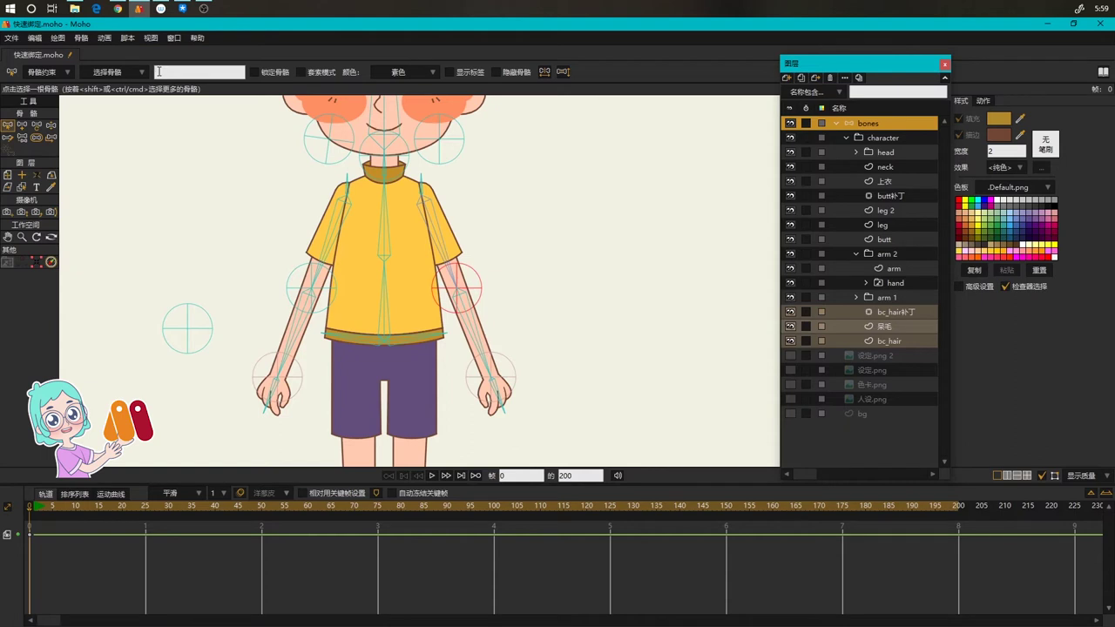
type("手zhouzhou2")
key("Return")
left_click(475, 326)
left_click(199, 73)
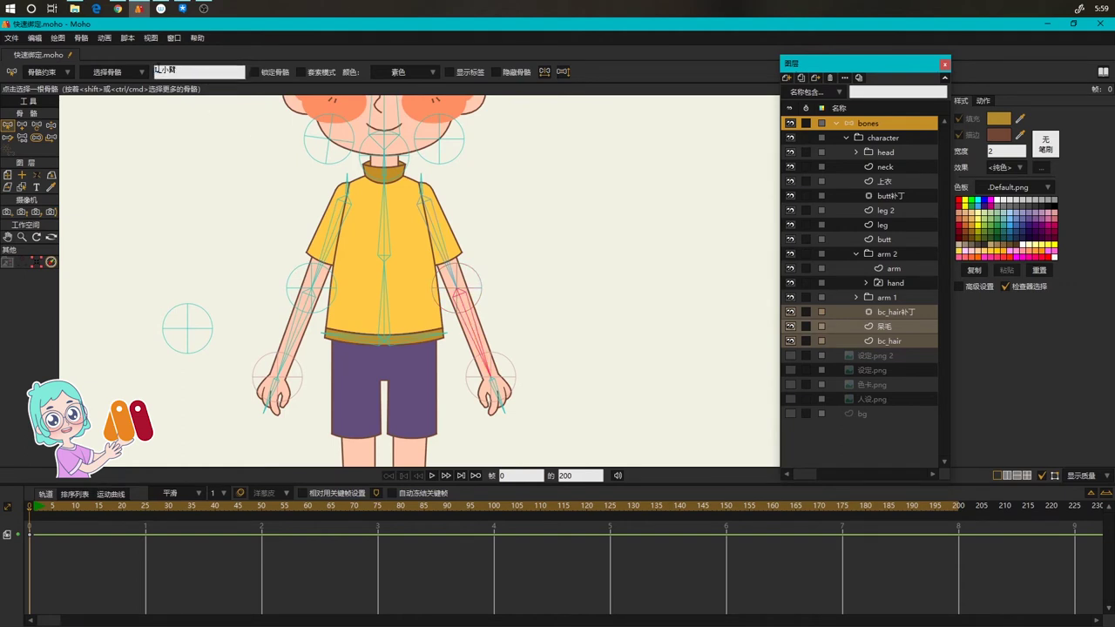
type("R")
Rename the mirrored wrist pin bone R_手腕, removing its _2 suffix
left_click(493, 387)
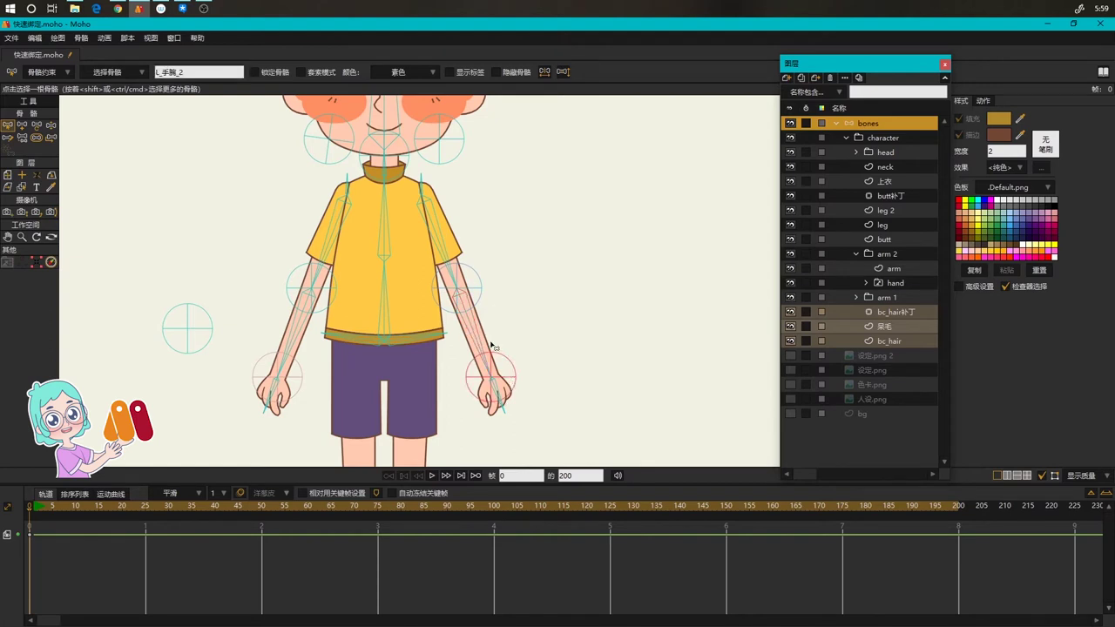
double_click(160, 70)
left_click_drag(160, 71, 141, 73)
type("R")
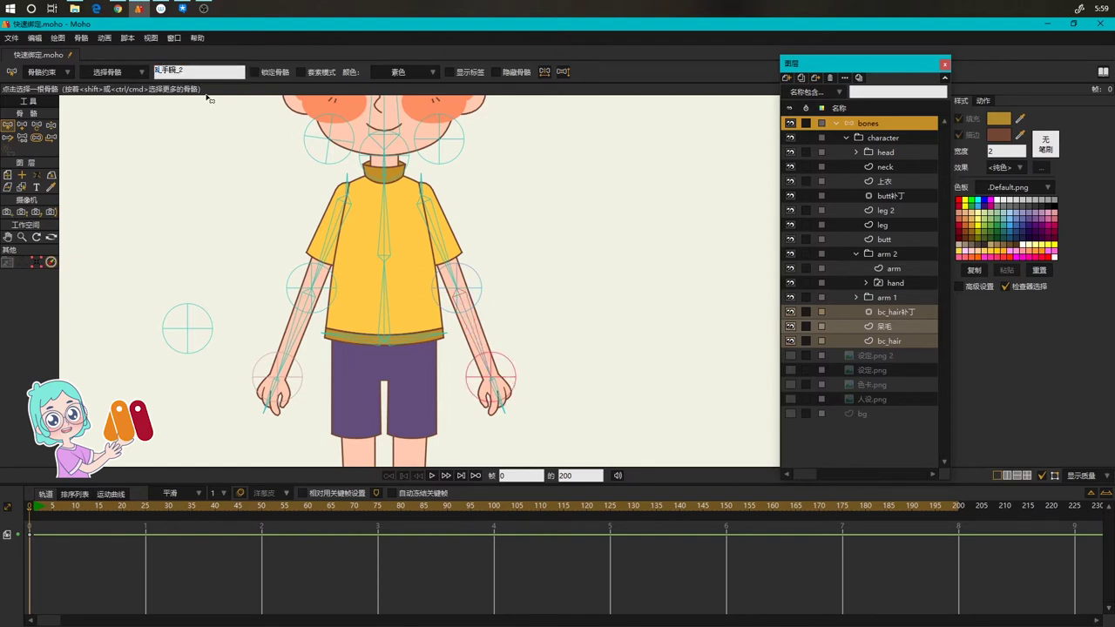
key("BackSpace")
key("Return")
left_click(229, 70)
left_click(227, 71)
key("BackSpace")
key("Return")
Rename the mirrored hand bone R_手 and save the project
left_click(501, 391)
double_click(165, 70)
type("R")
key("BackSpace")
key("BackSpace")
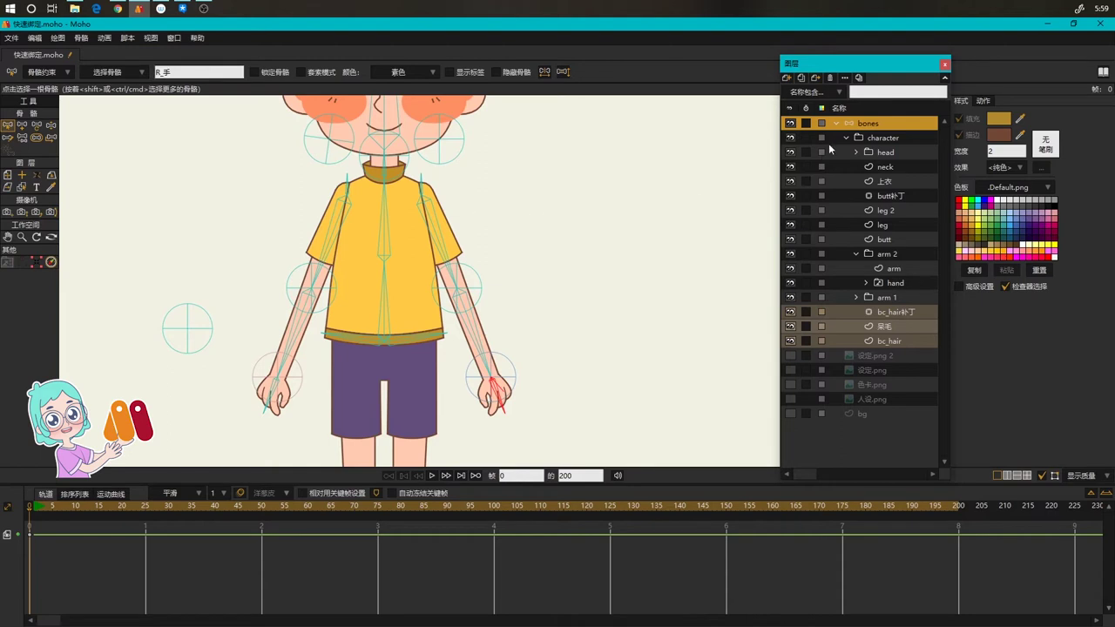
left_click(542, 289)
key("ctrl+s")
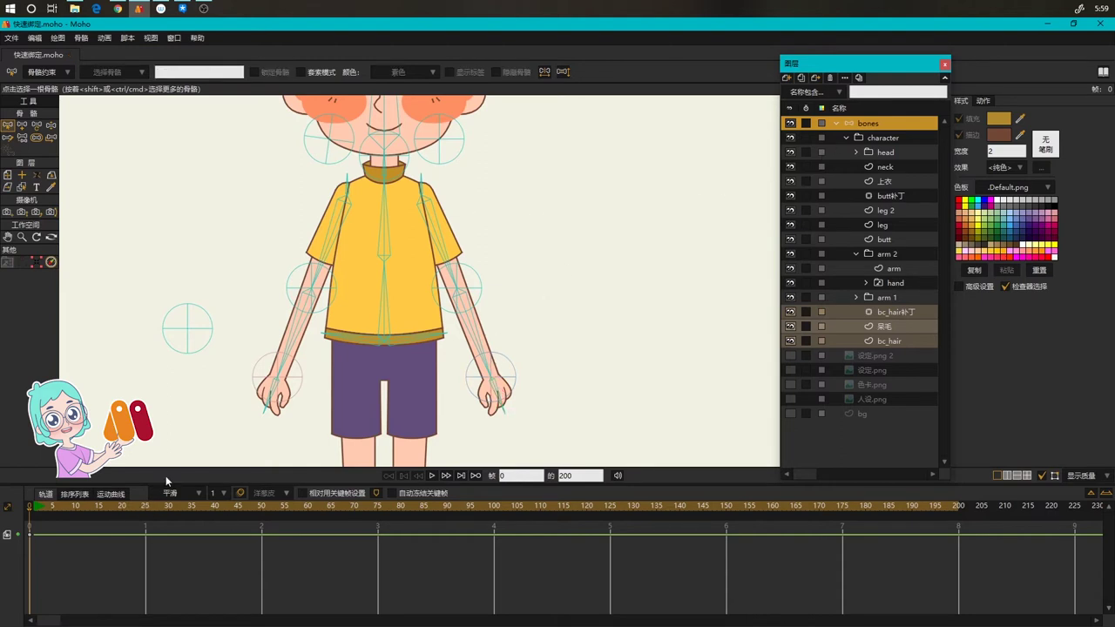
At frame 25, swing the mirrored arm outward with a bent elbow to test its deformation
left_click(146, 505)
key("z")
mouse_move(473, 323)
left_mouse_down()
mouse_move(538, 301)
mouse_move(485, 316)
left_mouse_up()
scroll(541, 274, "up", 1)
left_click(505, 253)
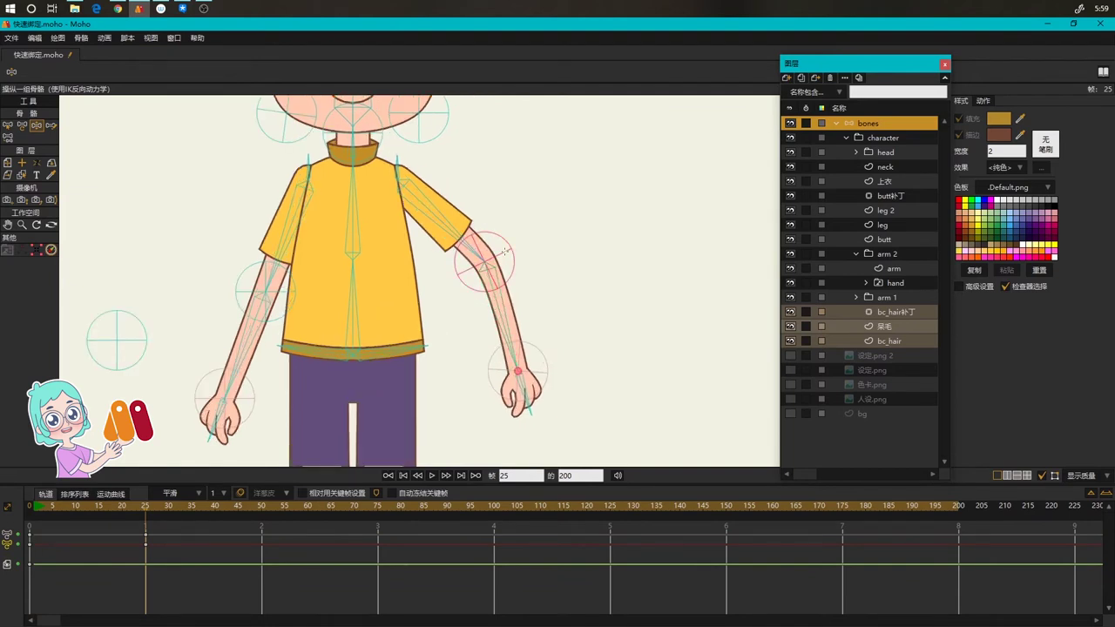
Enlarge the mirrored elbow and wrist pin bones at frame 25, scaling the wrist pin to about 1.53
key("t")
left_click_drag(510, 251, 532, 254)
left_click_drag(546, 374, 574, 384)
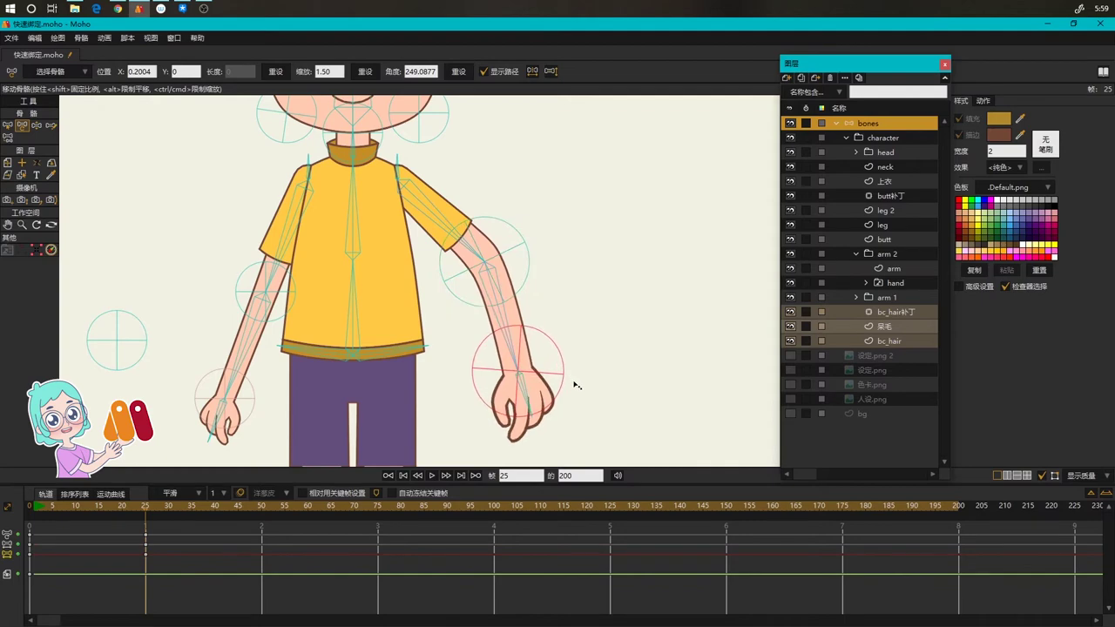
Delete the test keyframes at frame 25 and save the project
scroll(576, 344, "down", 1)
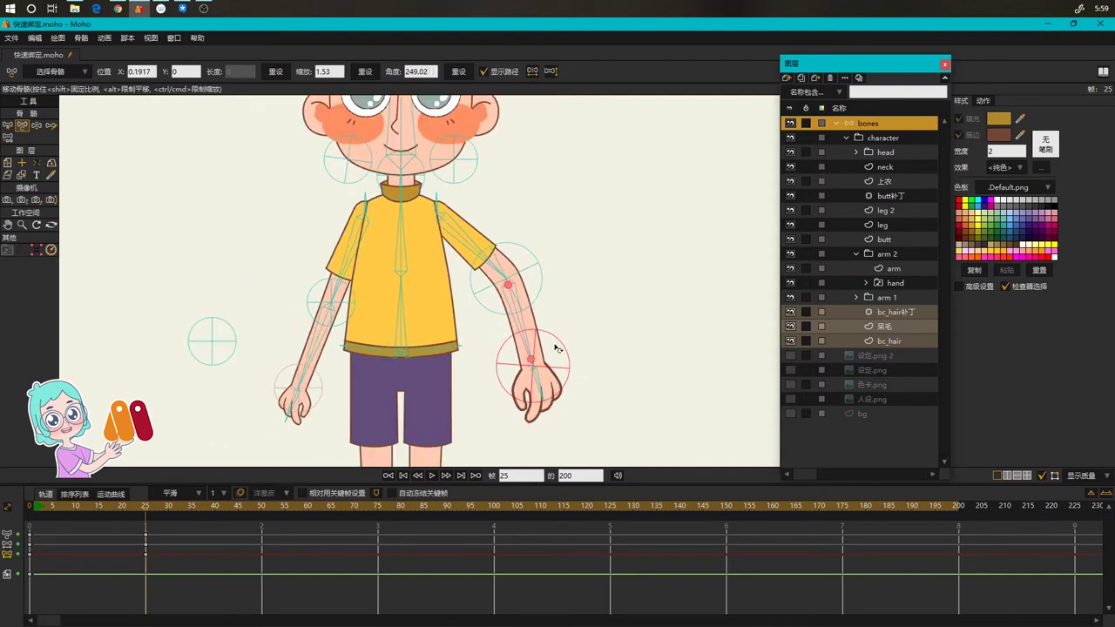
left_click_drag(216, 604, 127, 513)
key("Delete")
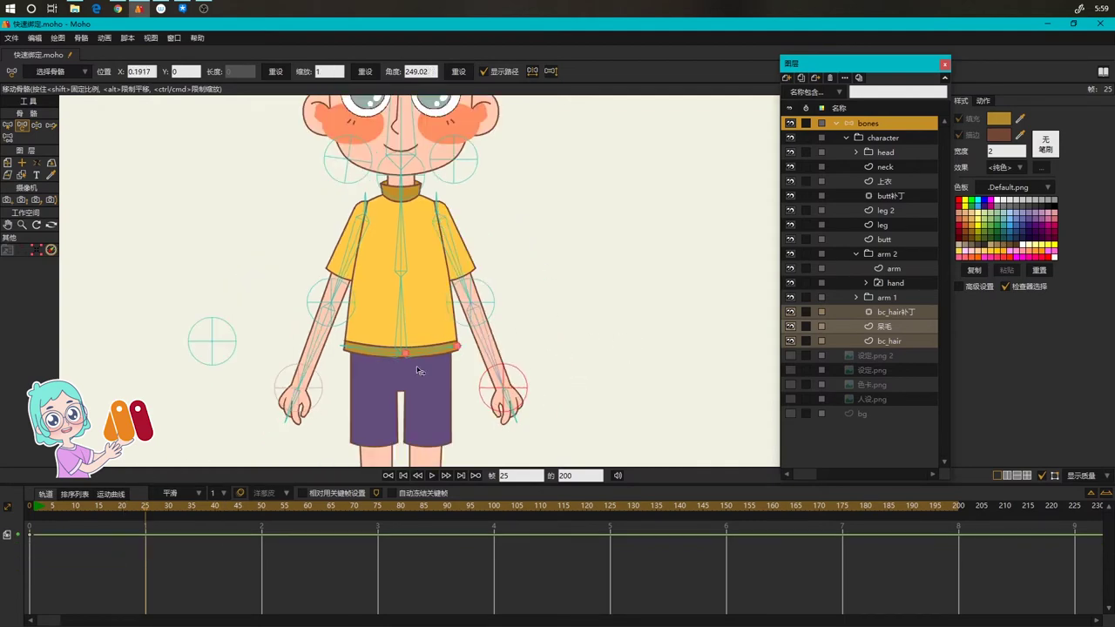
key("ctrl+s")
At frame 0, add a short bone pointing down from the waist into the shorts, with the main bone as parent
left_click_drag(636, 360, 665, 273)
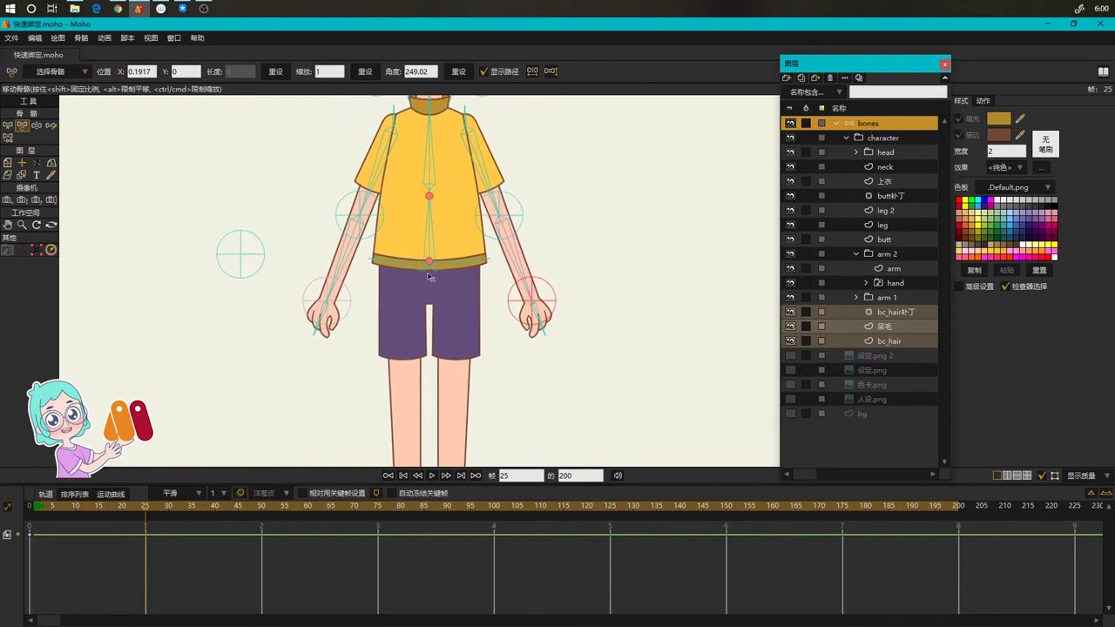
key("b")
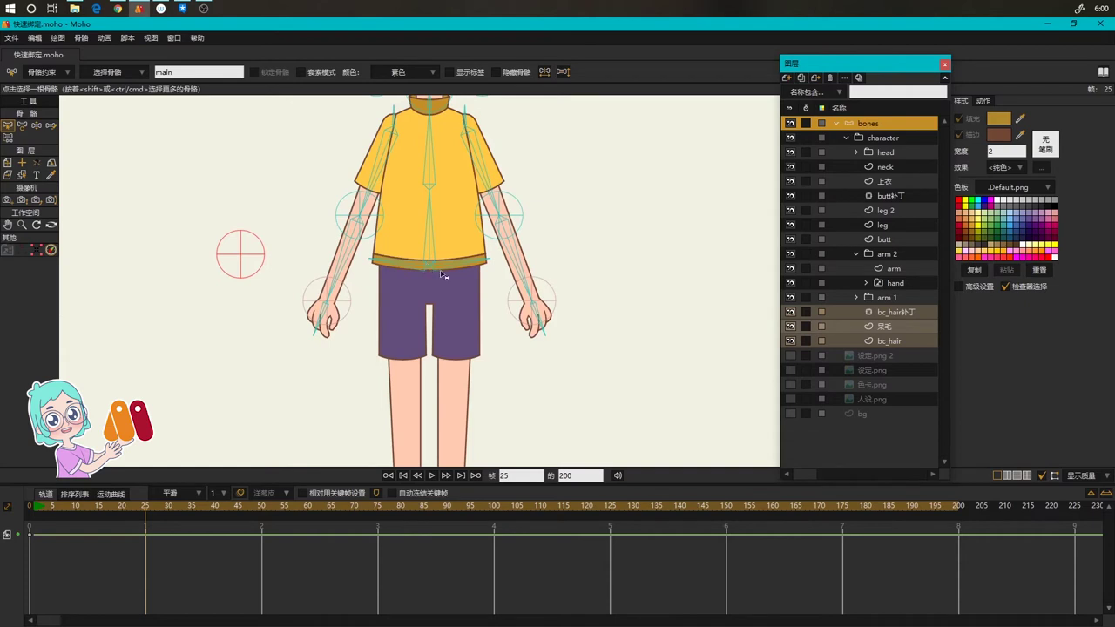
left_click(31, 506)
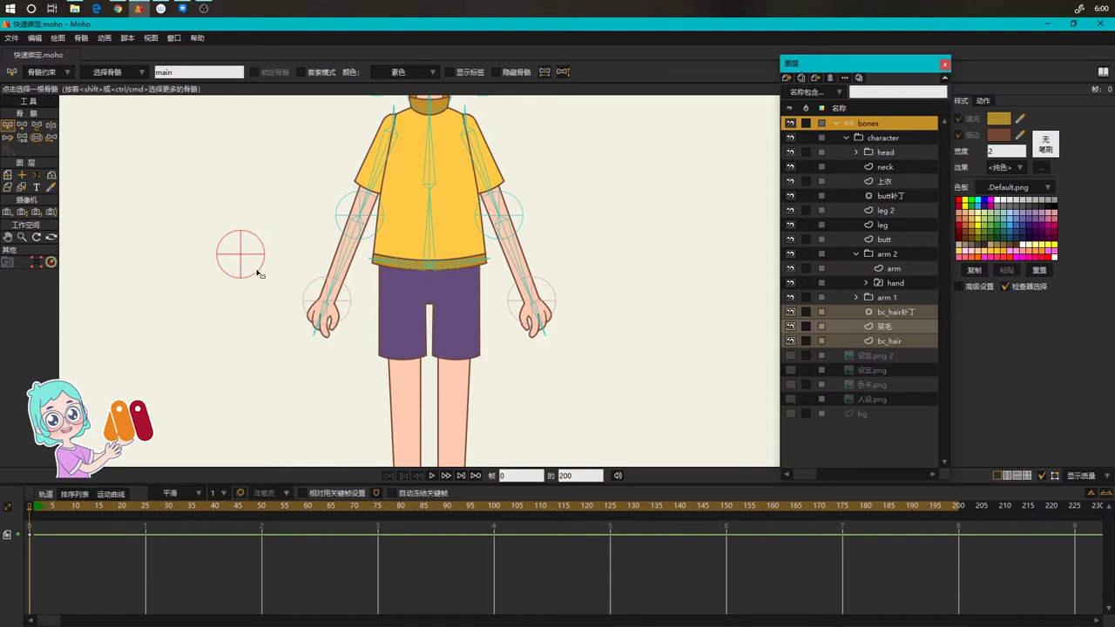
key("a")
left_click_drag(429, 266, 428, 300)
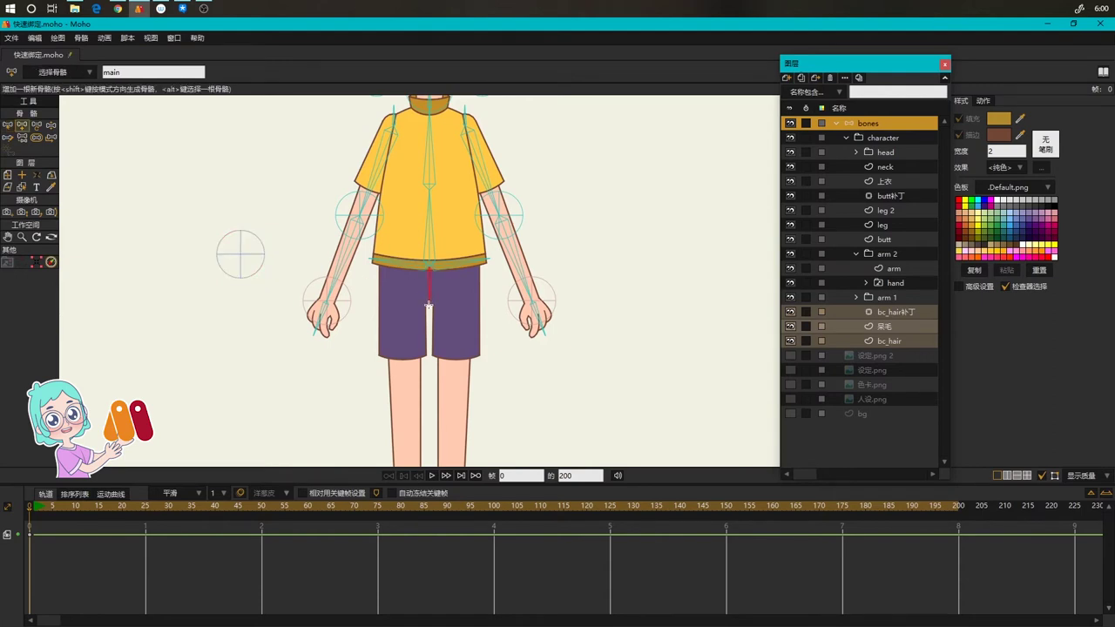
Bind the butt and butt补丁 layers to the new bone below the waist
left_click(857, 253)
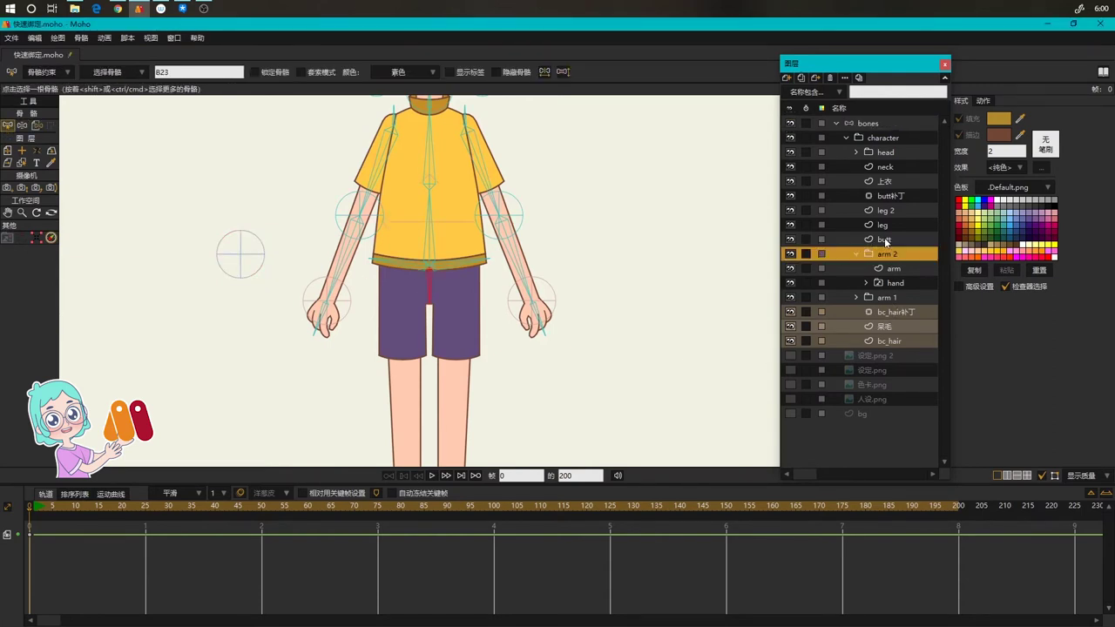
left_click(884, 238)
left_click(888, 195, "ctrl")
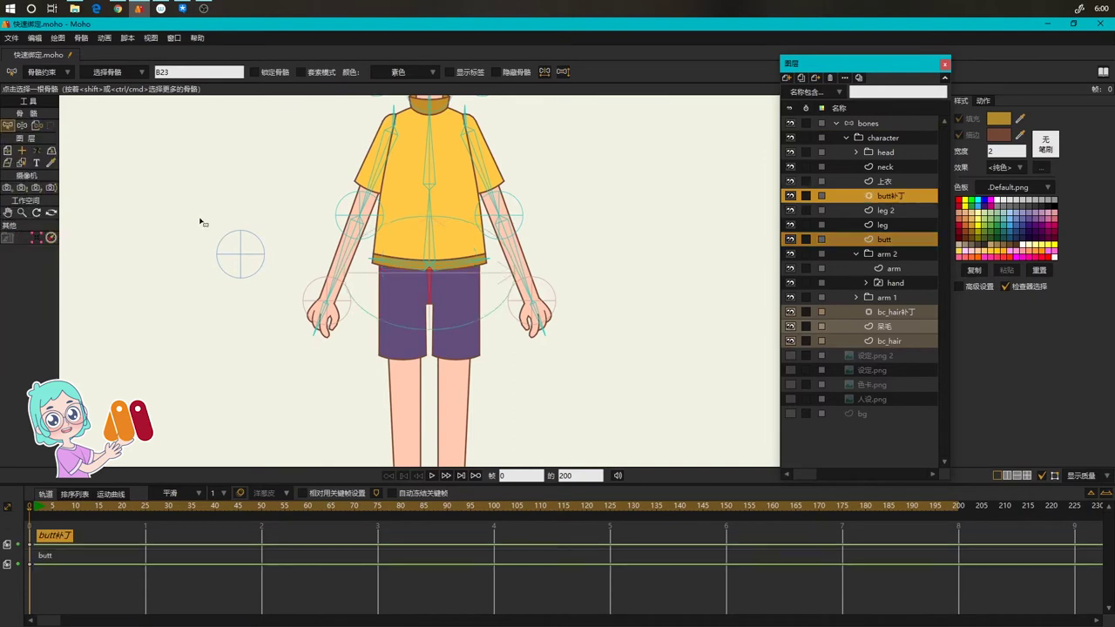
left_click(37, 125)
left_click(428, 283)
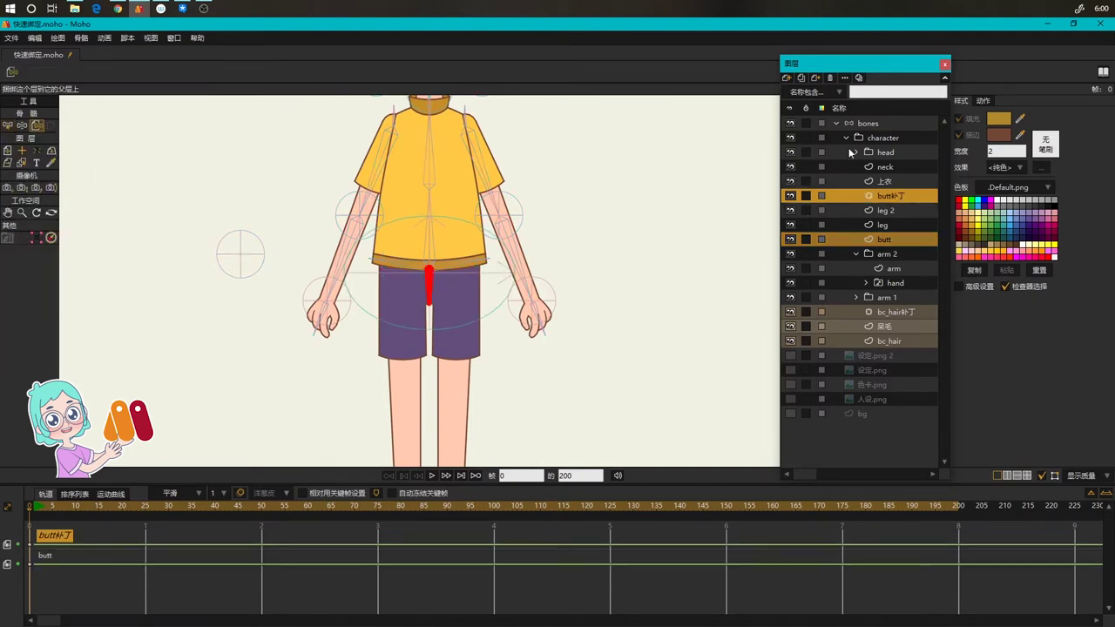
Select the bones layer and hide the 上衣 and butt补丁 layers to expose the tops of the legs
left_click(862, 123)
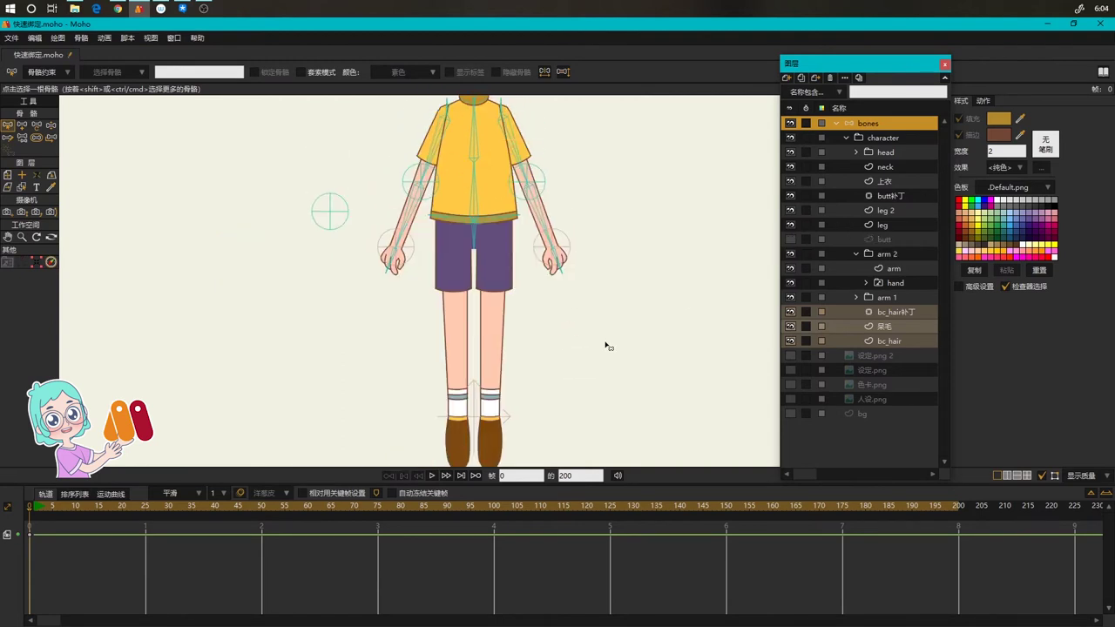
left_click(790, 181)
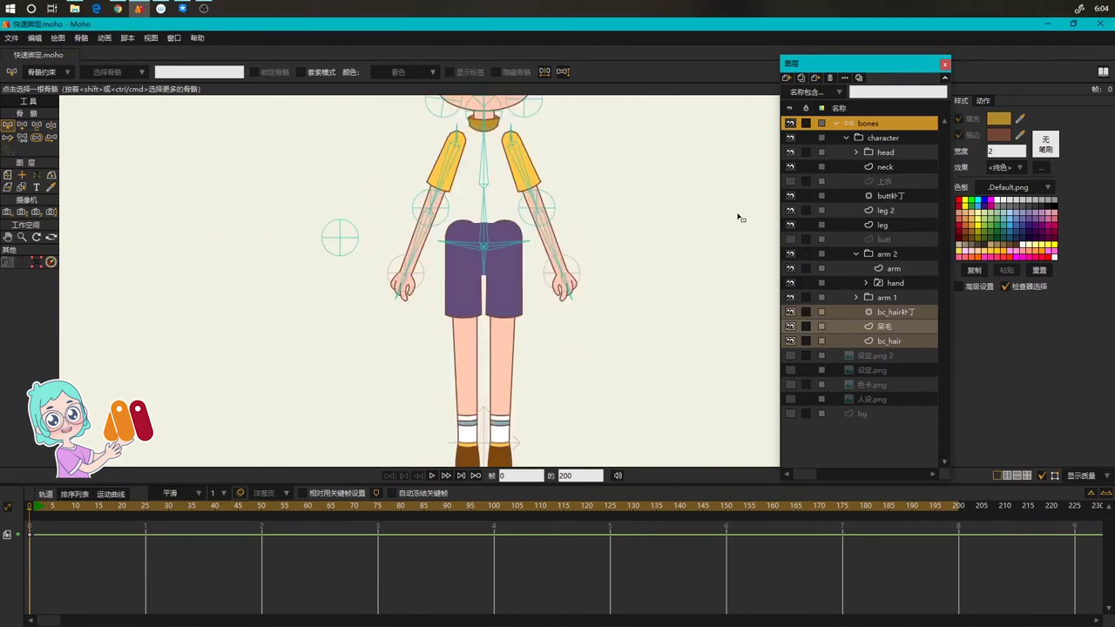
left_click(790, 195)
scroll(550, 254, "up", 1)
Add an upright hip bone about 0.097 long at the top of the leg layer's thigh, near X -0.0557, Y -0.0604
key("a")
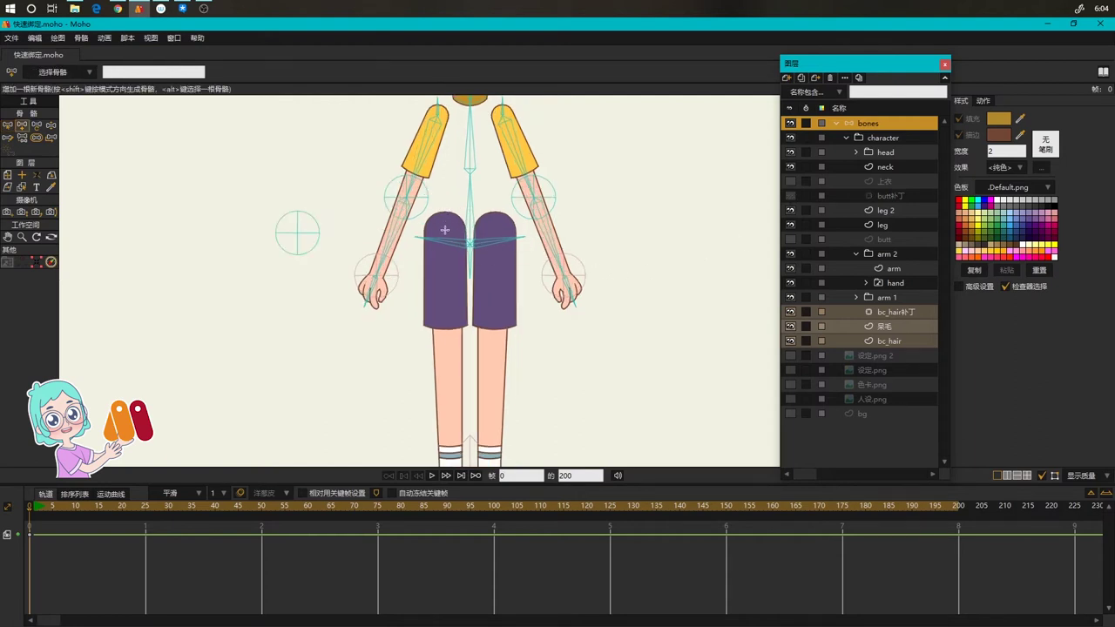
left_click_drag(445, 229, 445, 188)
left_click_drag(608, 319, 599, 286)
key("t")
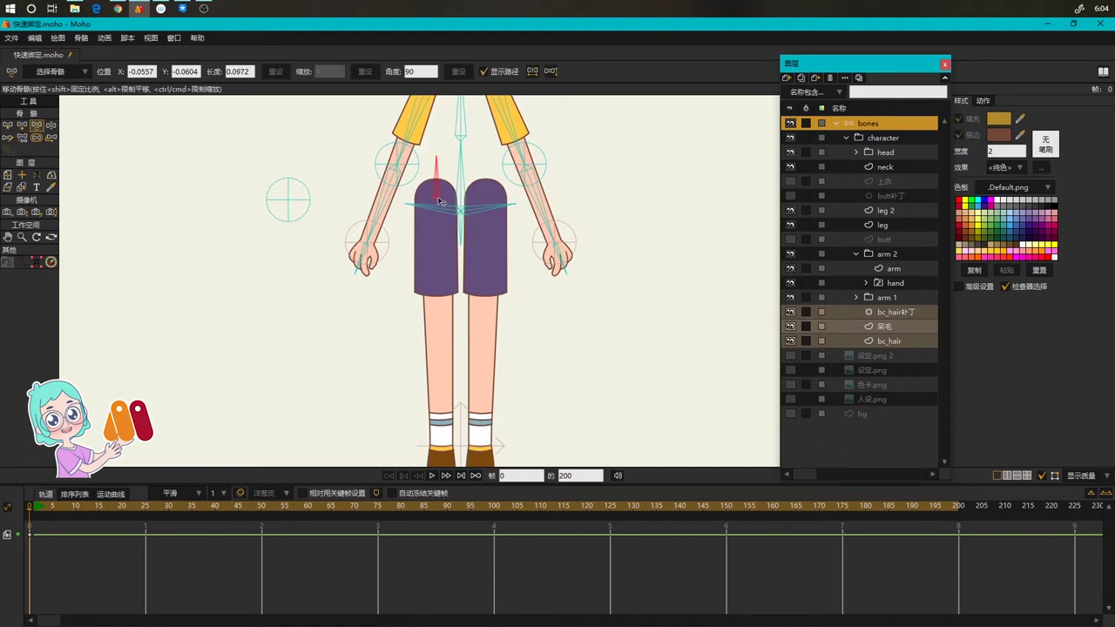
key("ctrl+a")
Draw a horizontal line across the knee on the leg layer, below the shorts hem
left_click(882, 224)
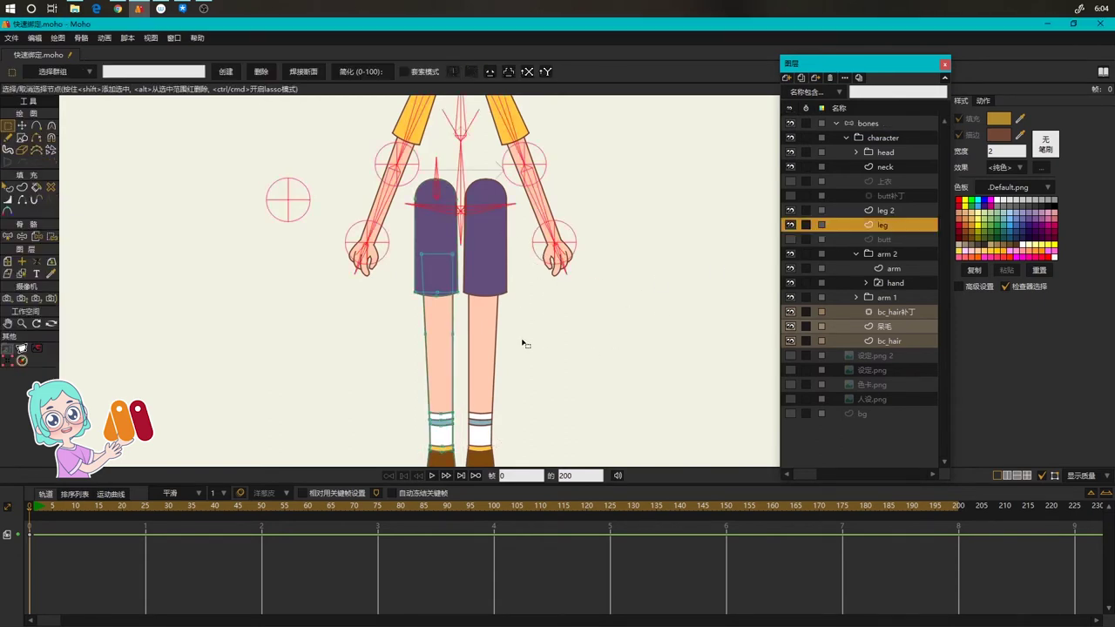
left_click(887, 254)
left_click(883, 224)
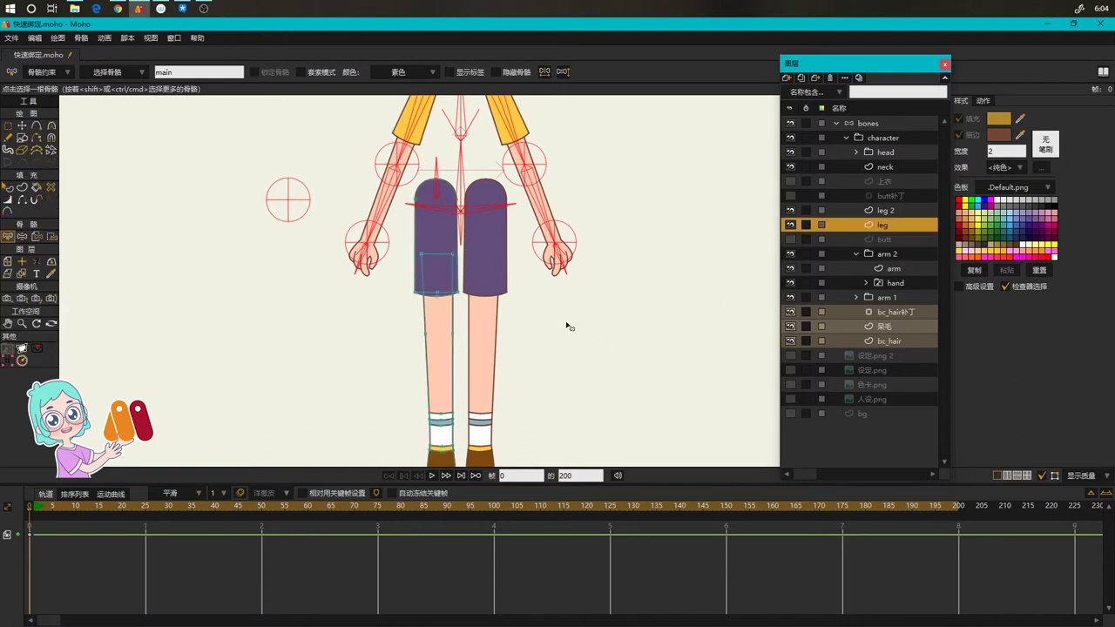
scroll(567, 323, "up", 3)
key("a")
left_click_drag(346, 353, 389, 353)
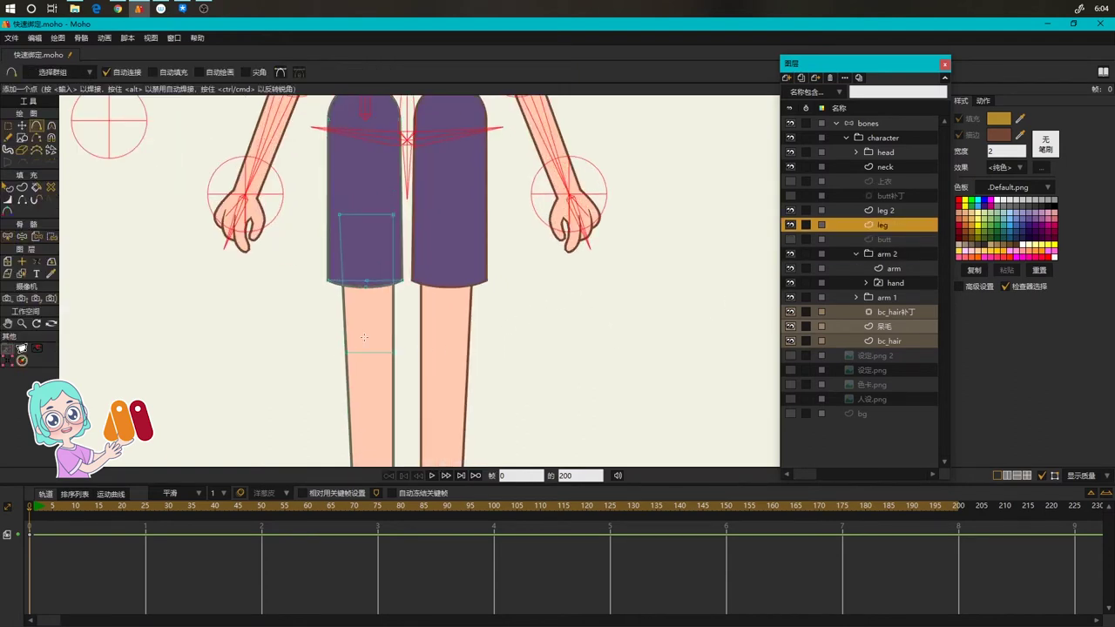
Split the knee line on the leg layer with a point at its middle and pick up that point's coordinates
key("g")
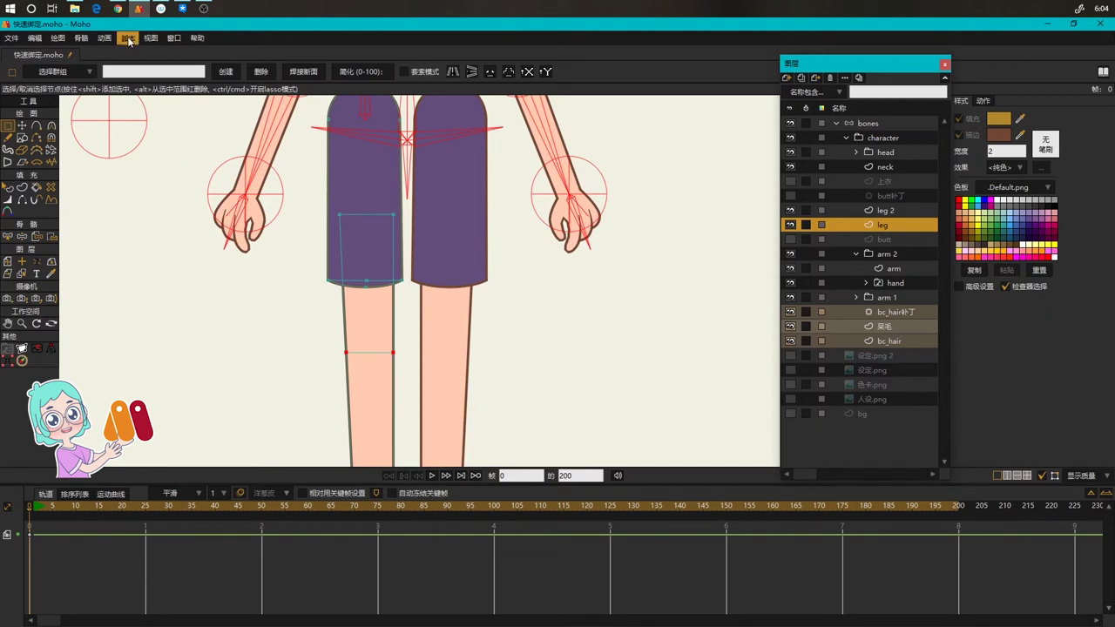
left_click(128, 37)
mouse_move(143, 161)
left_click(202, 176)
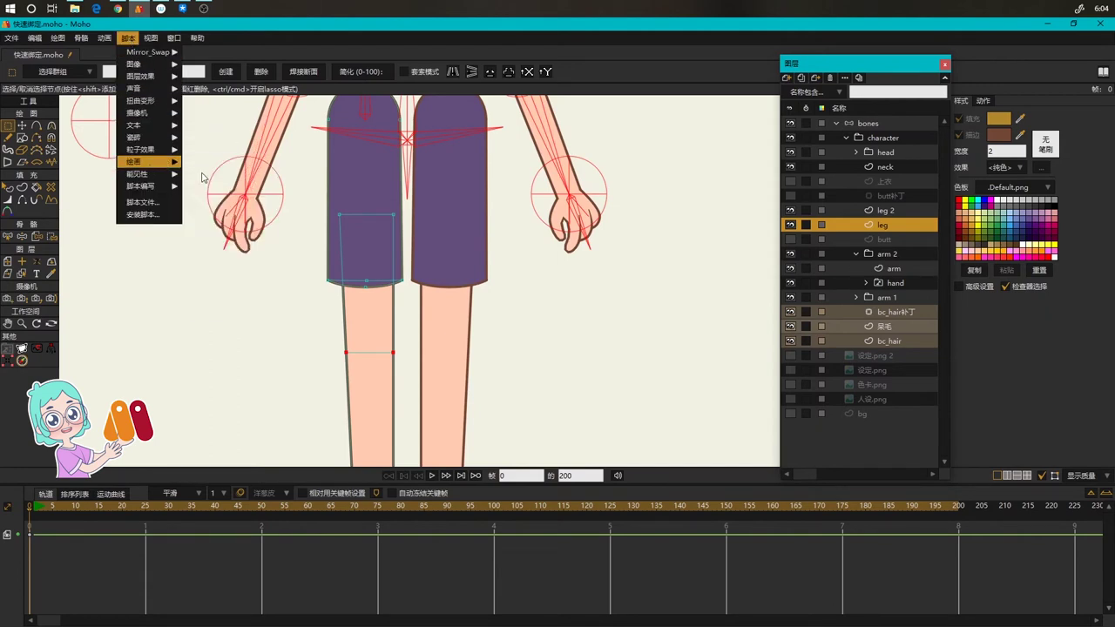
left_click_drag(360, 331, 389, 373)
left_click(7, 359)
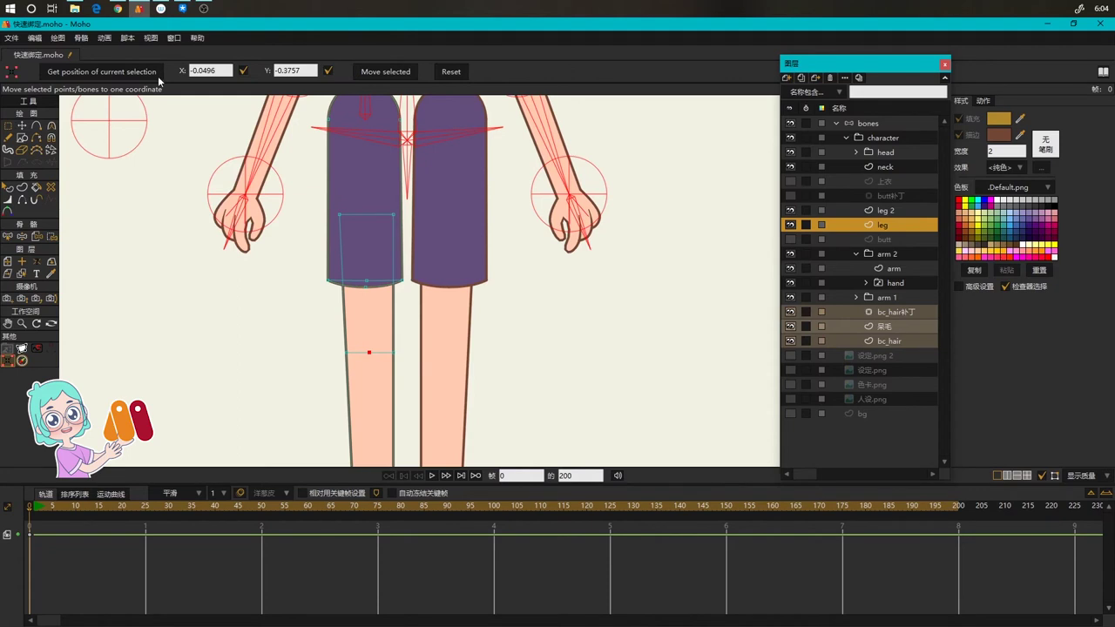
Add a pin bone on the leg layer's knee and move it to X -0.0496, Y -0.3757
left_click(894, 126)
scroll(503, 250, "down", 2)
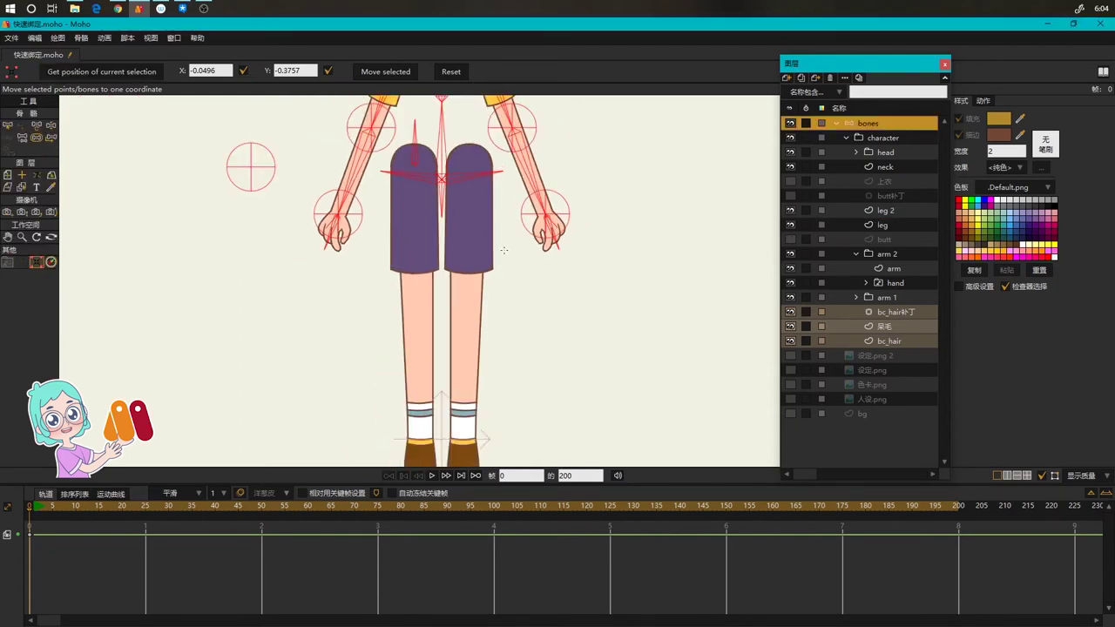
key("a")
left_click(421, 307)
left_click(35, 261)
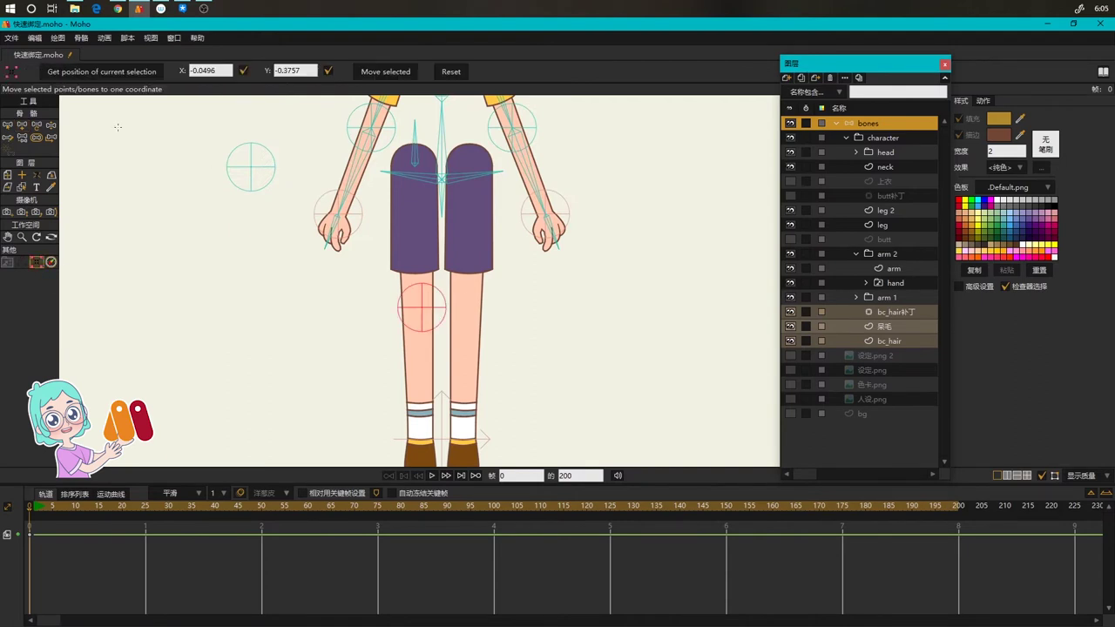
left_click(392, 72)
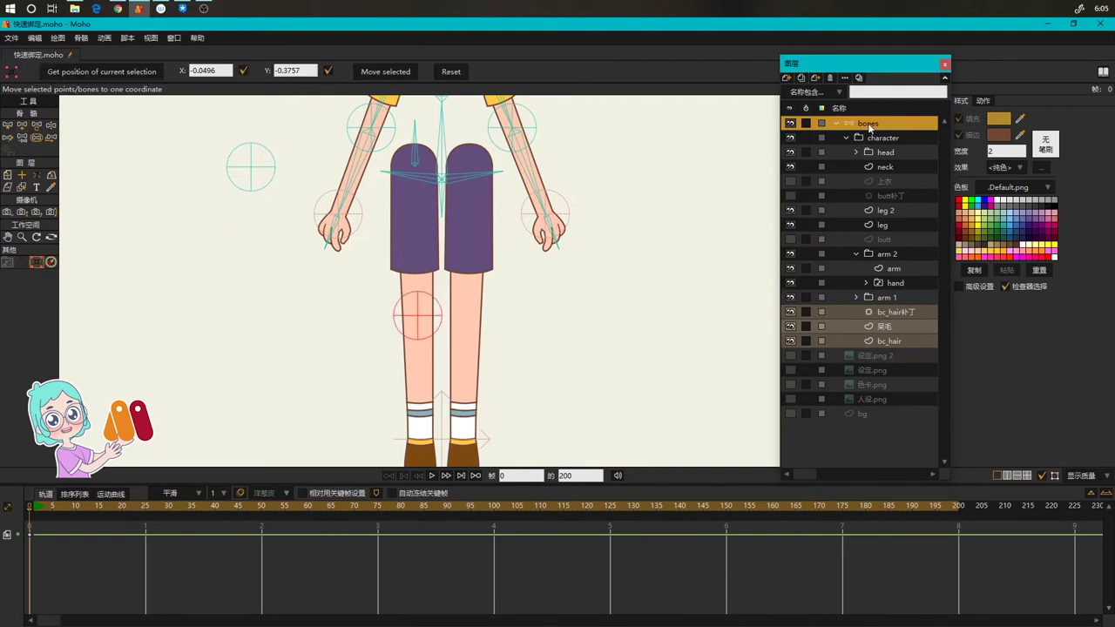
Delete the helper line across the knee from the leg layer and reselect the bones layer
left_click(881, 224)
scroll(391, 314, "up", 3)
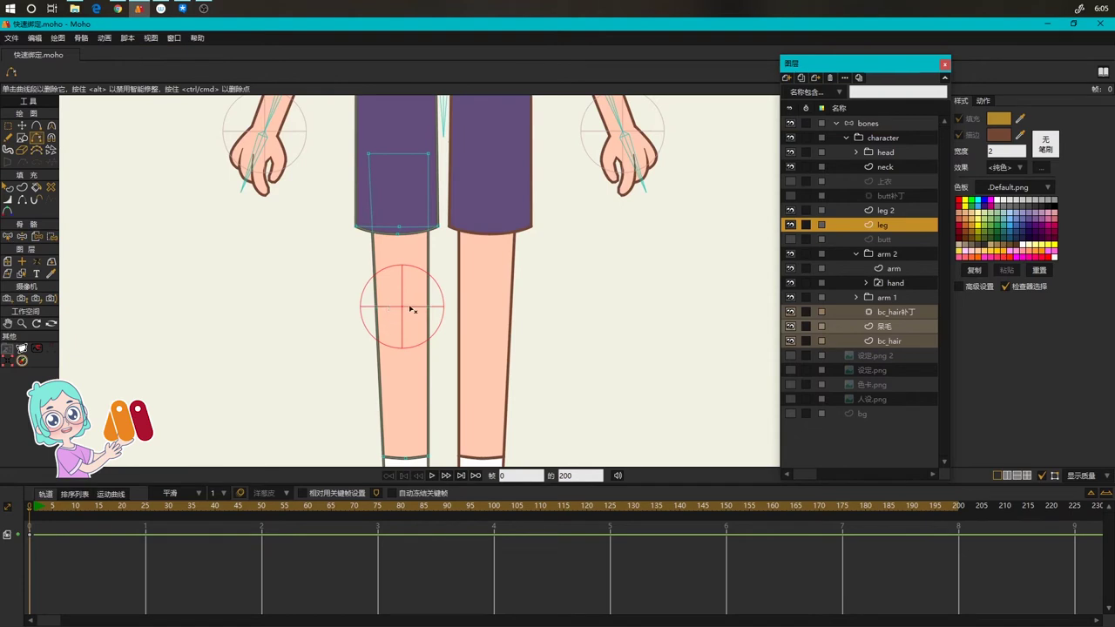
left_click(868, 123)
Add a thigh bone about 0.292 long from the base of the hip bone down to the centre of the knee pin
scroll(465, 287, "down", 4)
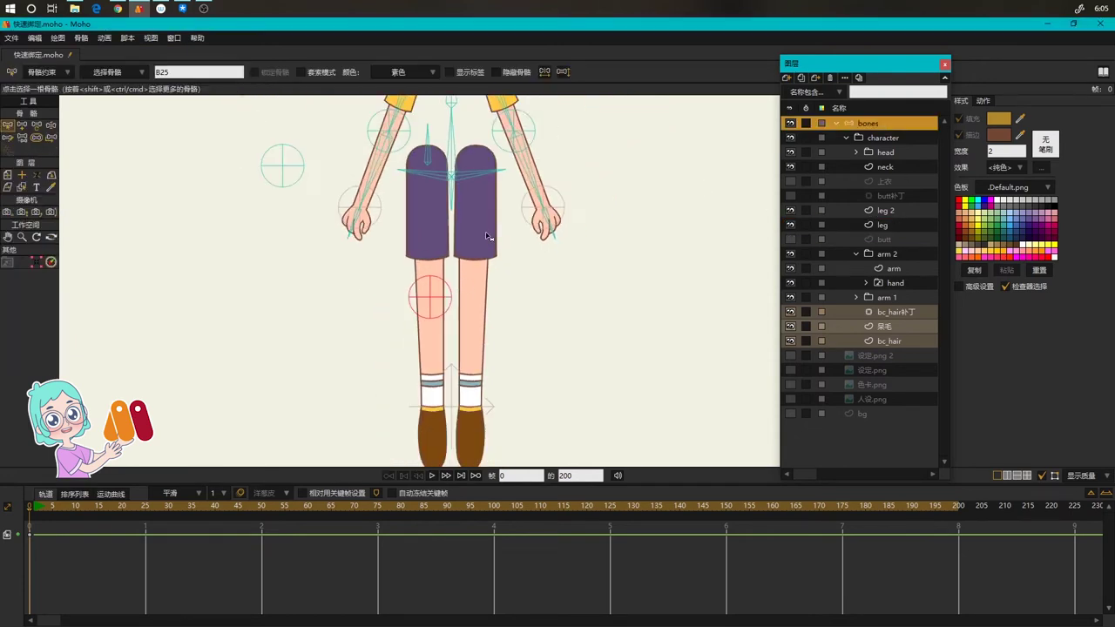
key("a")
left_click_drag(430, 184, 443, 296)
scroll(432, 310, "up", 5)
key("t")
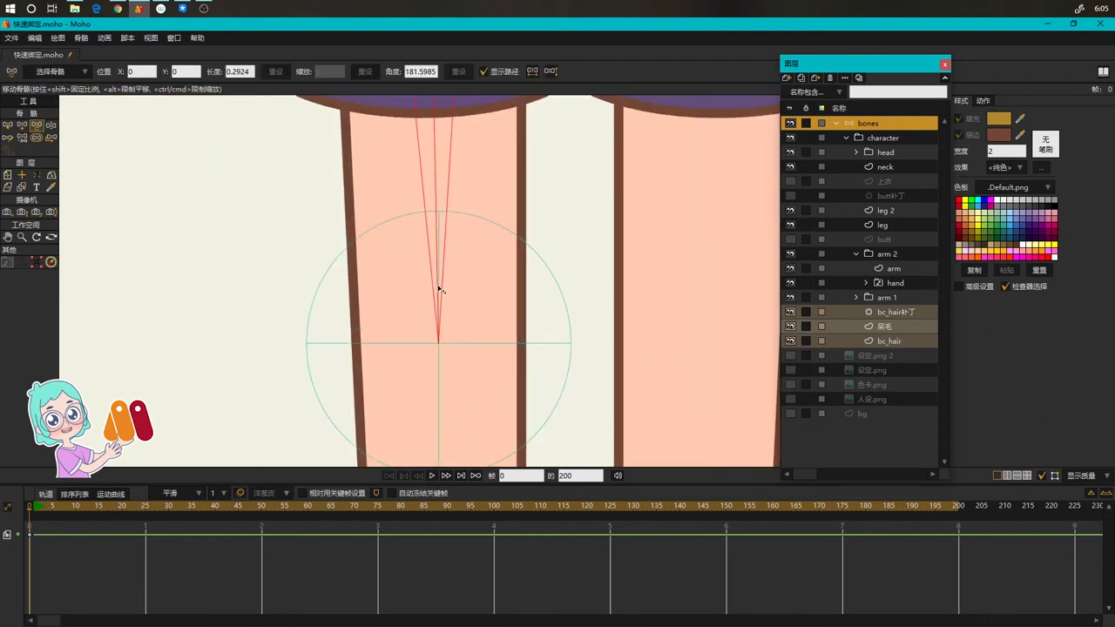
Parent the knee pin bone to the thigh bone
key("b")
left_click(472, 345)
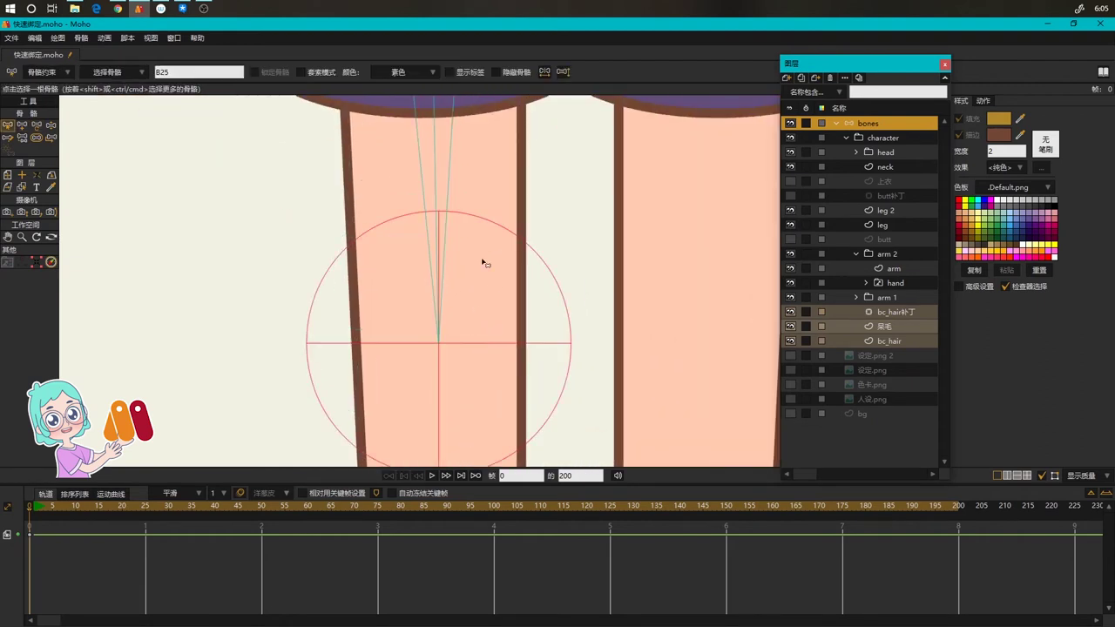
key("p")
left_click(436, 182)
scroll(527, 287, "down", 5)
left_click_drag(637, 351, 579, 225)
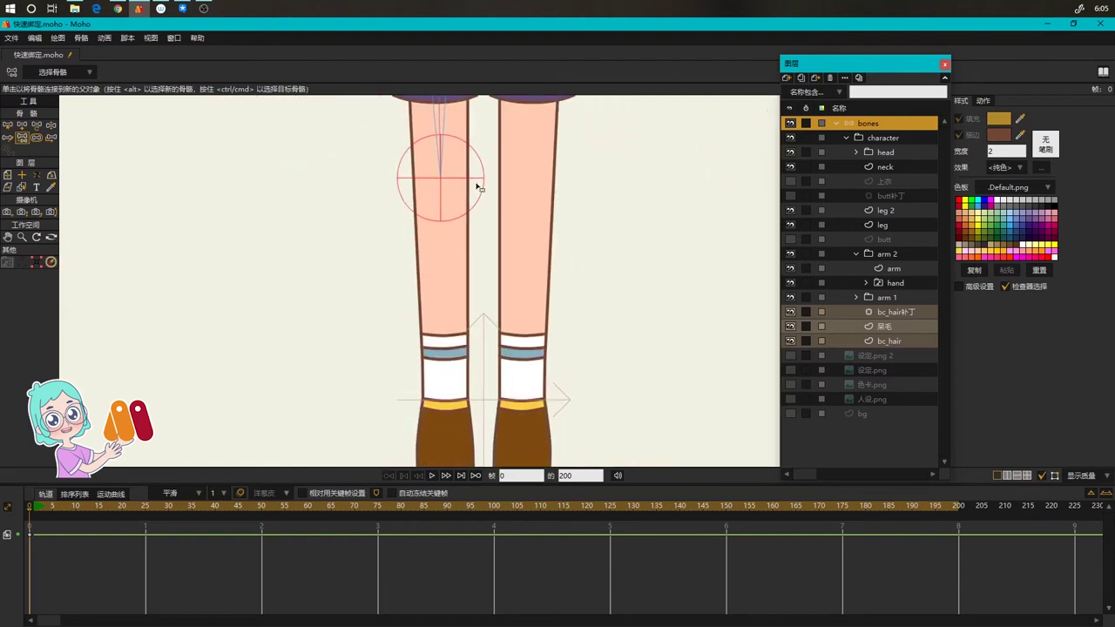
Add a shin bone from the knee pin to the ankle and a chain of three short foot bones down the shoe
key("b")
left_click(849, 224)
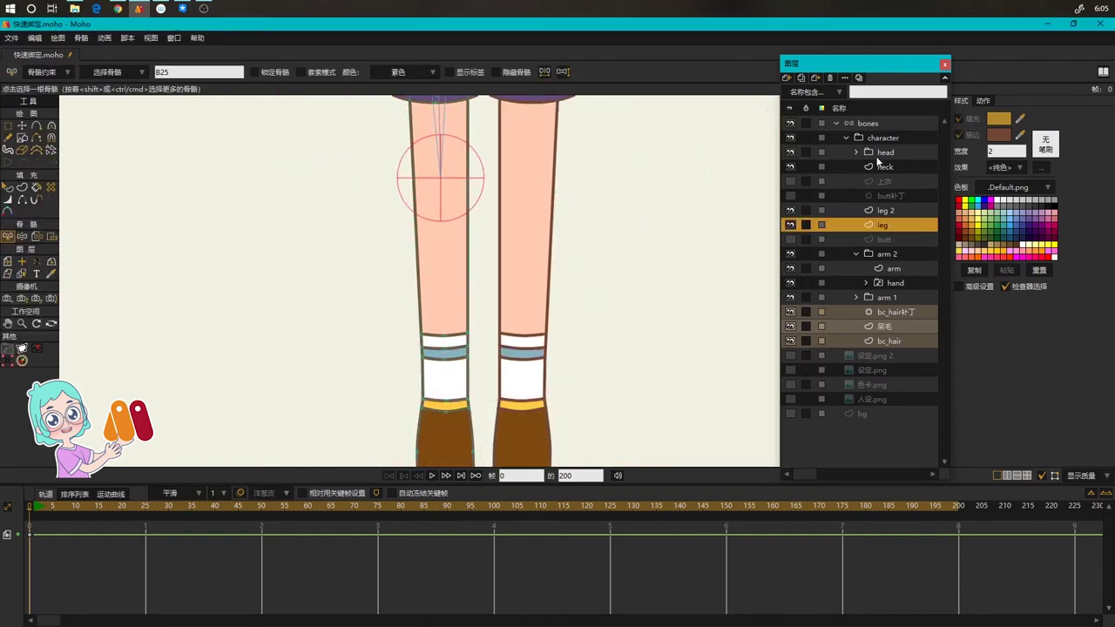
left_click(868, 122)
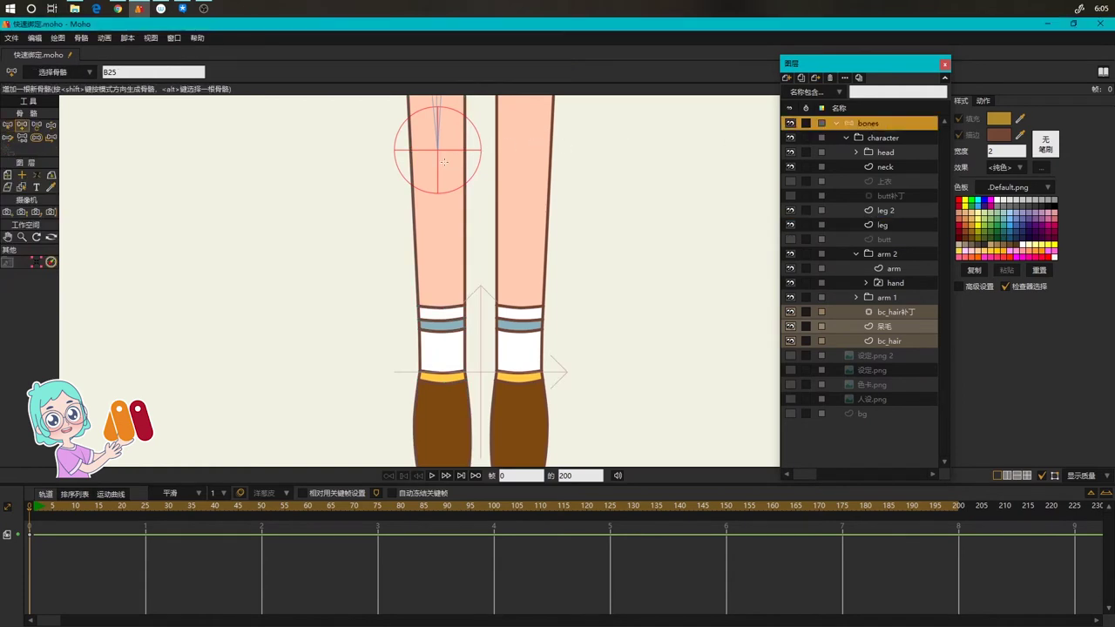
key("a")
left_click_drag(438, 153, 437, 326)
key("Return")
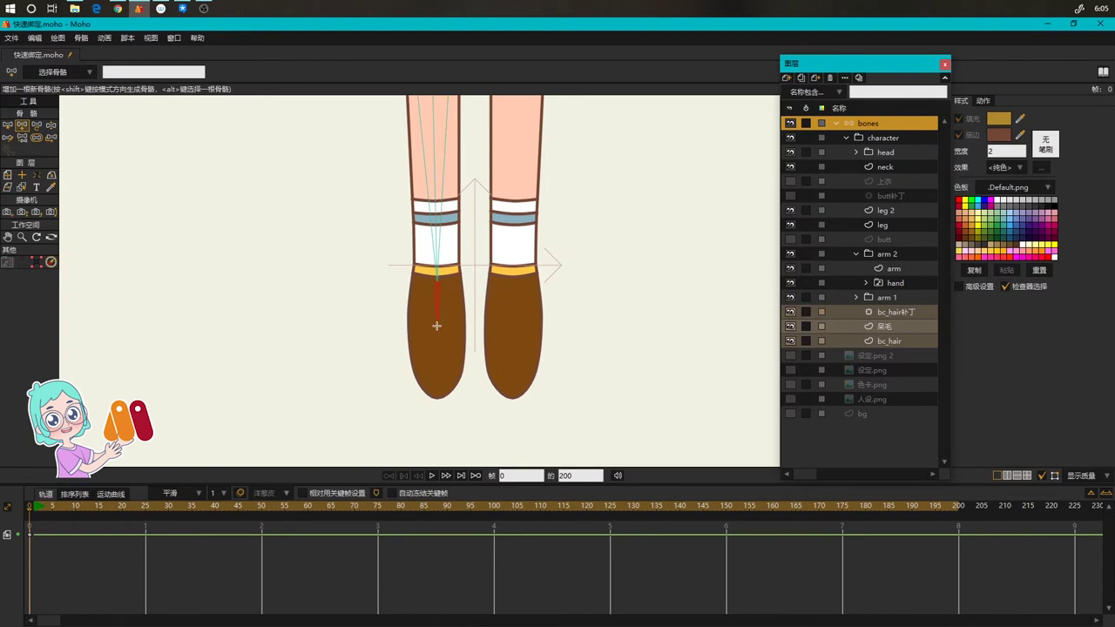
left_click_drag(435, 368, 436, 401)
Parent the uppermost foot bone to the shin bone
key("b")
left_click(442, 310)
key("p")
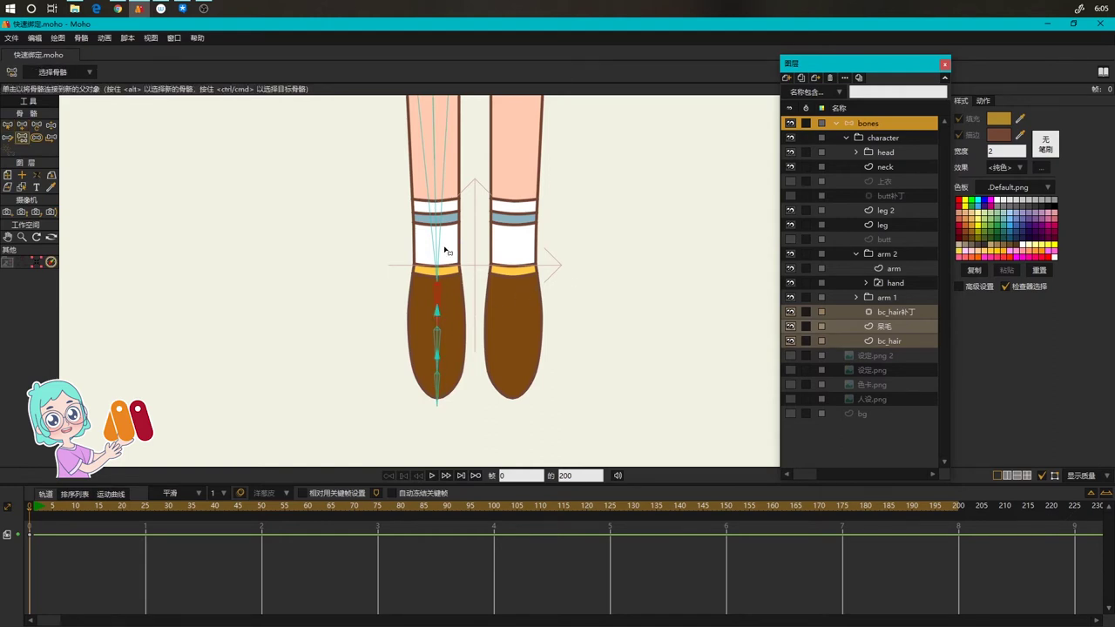
left_click(442, 247)
Bind the toe-end points of the leg layer's shoe to the lowest foot bone
left_click(883, 226)
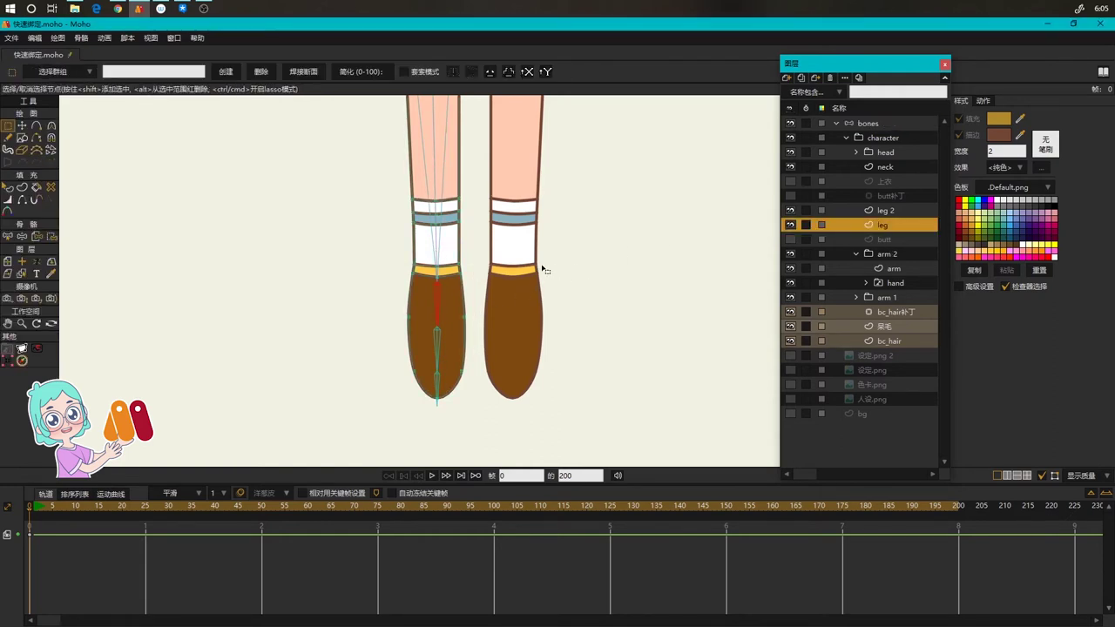
scroll(521, 273, "down", 1)
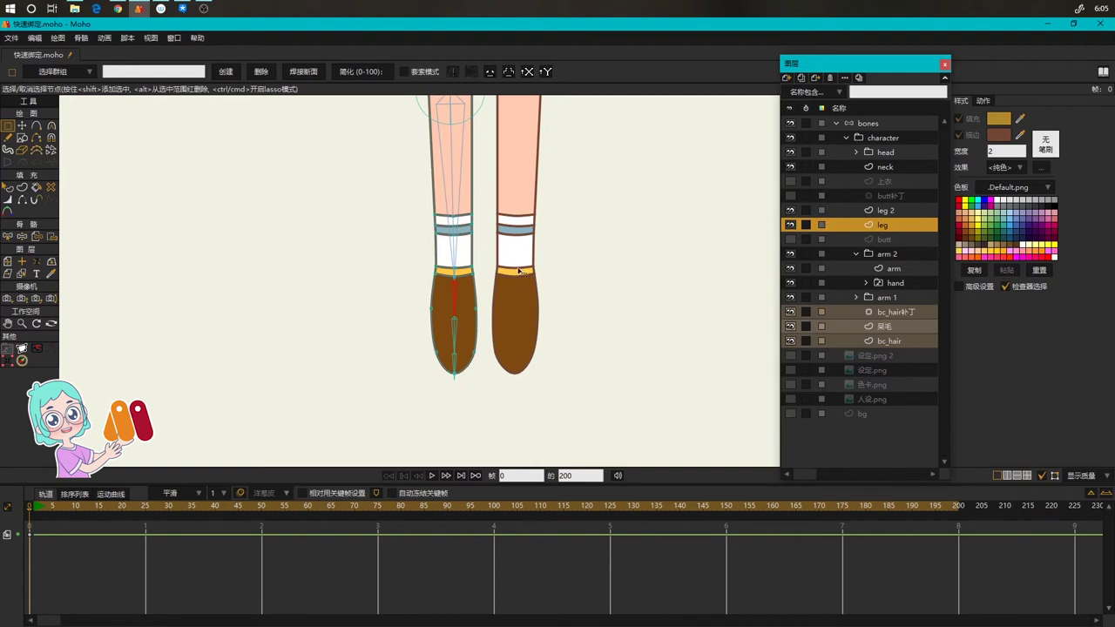
left_click_drag(573, 233, 536, 308)
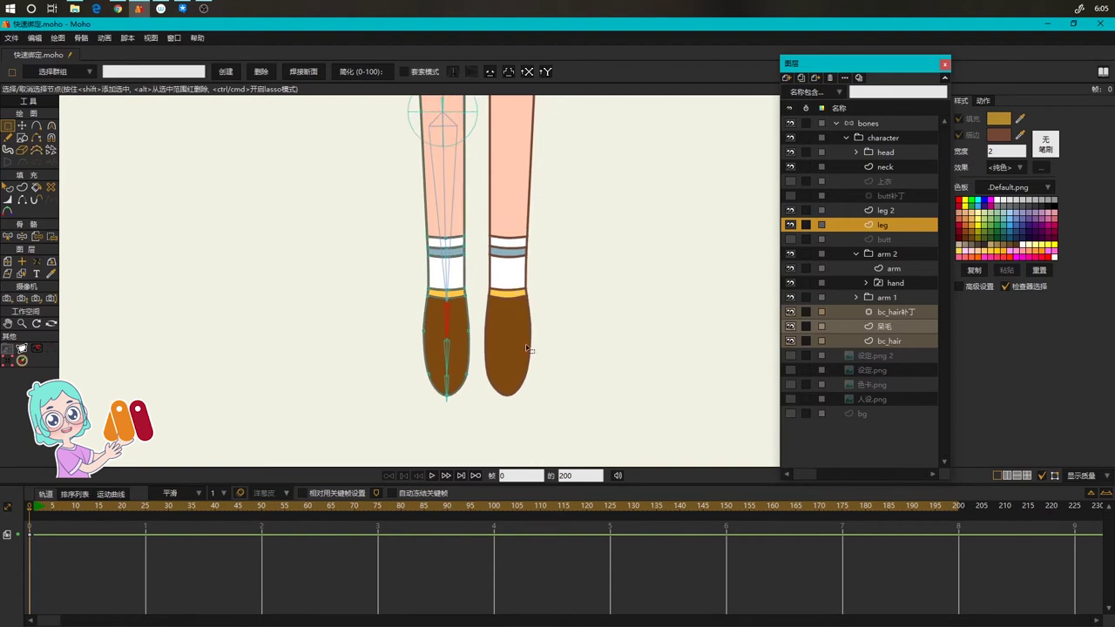
key("i")
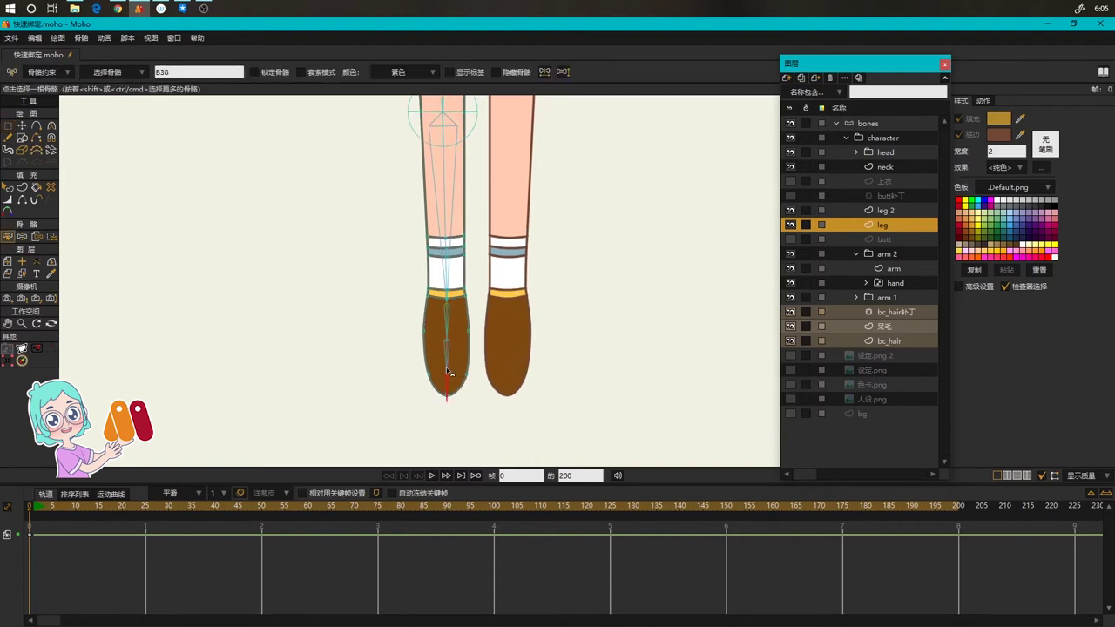
left_click_drag(406, 365, 551, 431)
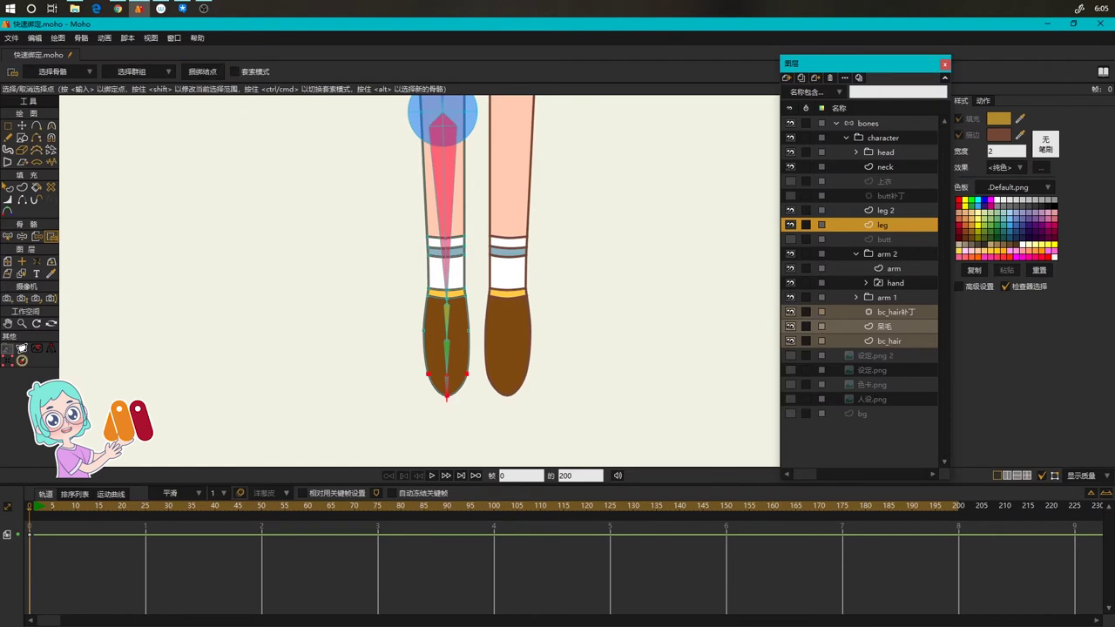
key("alt+Tab")
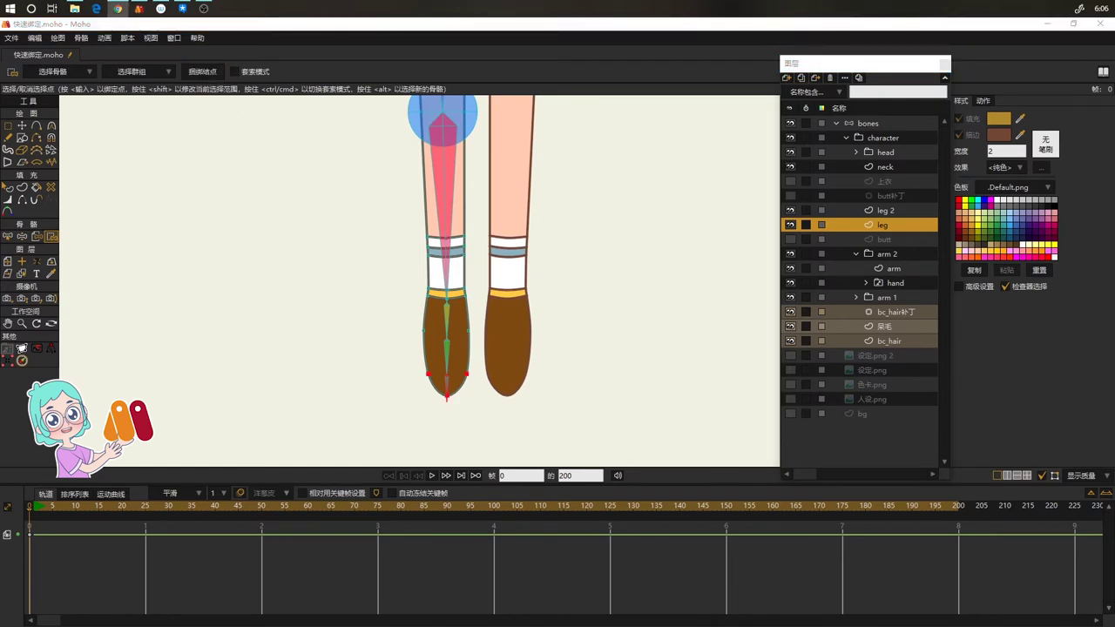
left_click(928, 52)
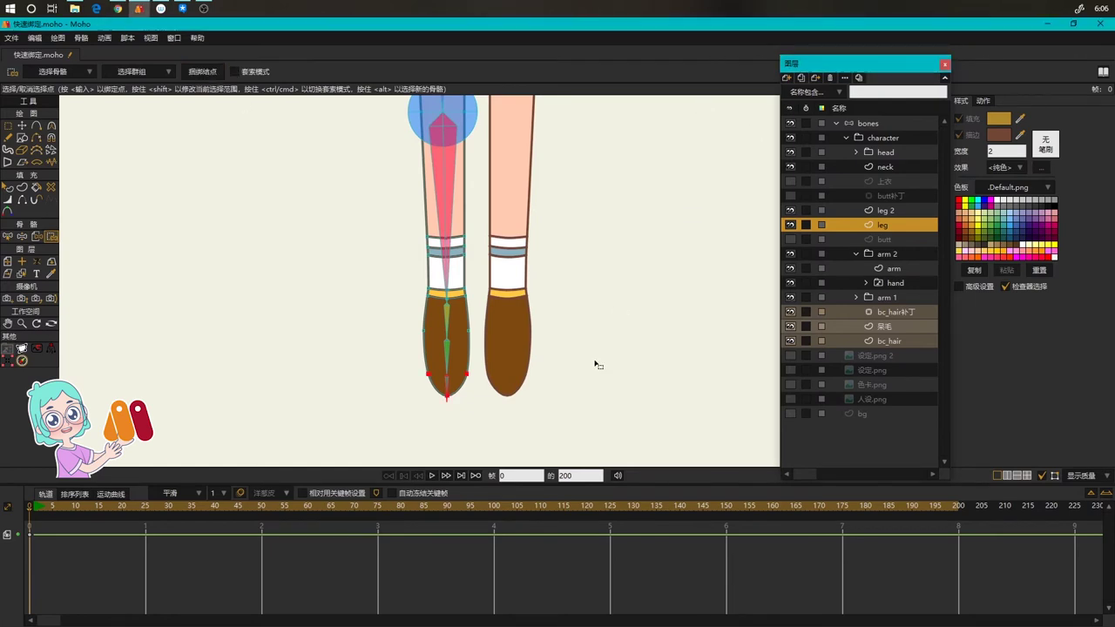
Bind the two side points at the middle of the leg layer's shoe to the middle foot bone
key("b")
left_click(449, 362)
key("i")
left_click_drag(402, 319, 483, 339)
left_click_drag(552, 322, 541, 369)
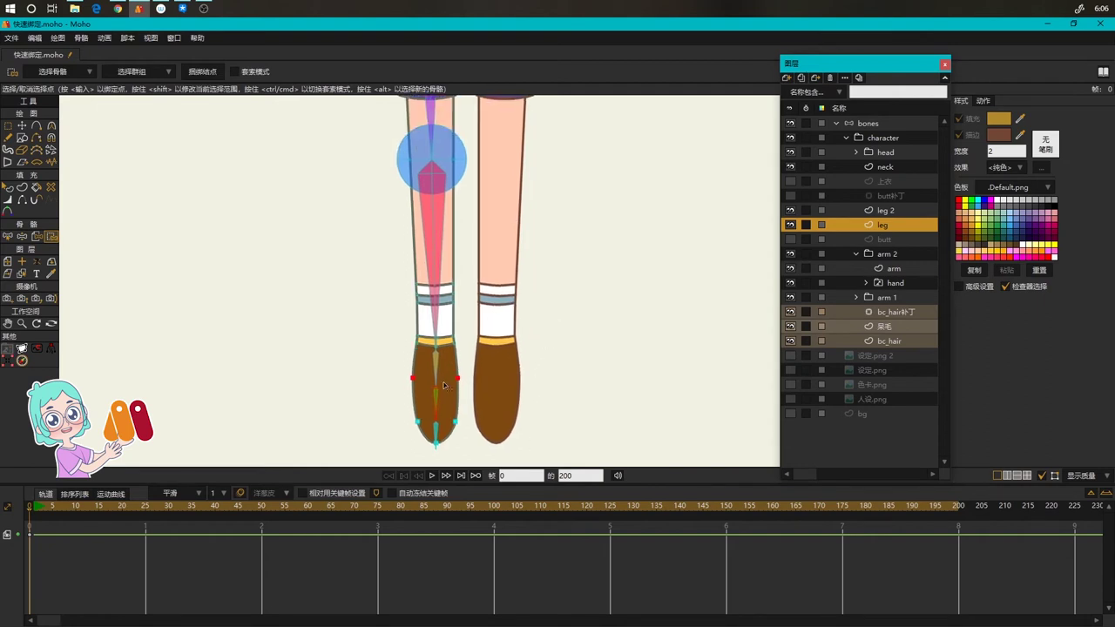
Select the shin bone for binding points on the leg layer
key("b")
left_click(434, 366)
left_click(442, 323)
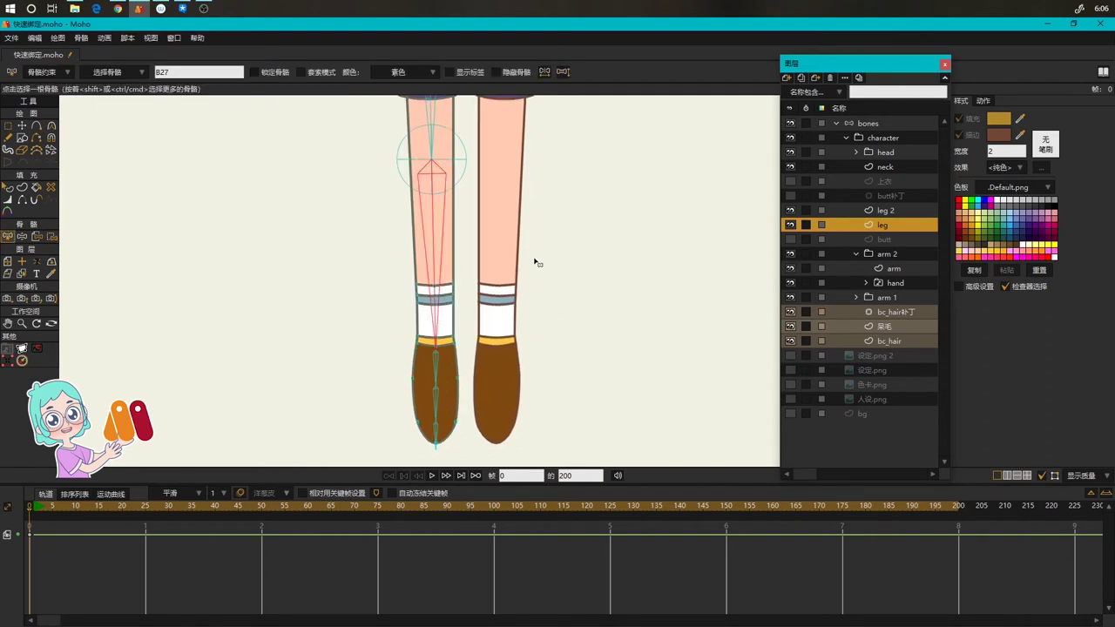
Bind the leg layer's sock points to the shin bone and its knee points to the knee bone
left_click_drag(536, 262, 530, 307)
key("i")
left_click_drag(368, 285, 495, 397)
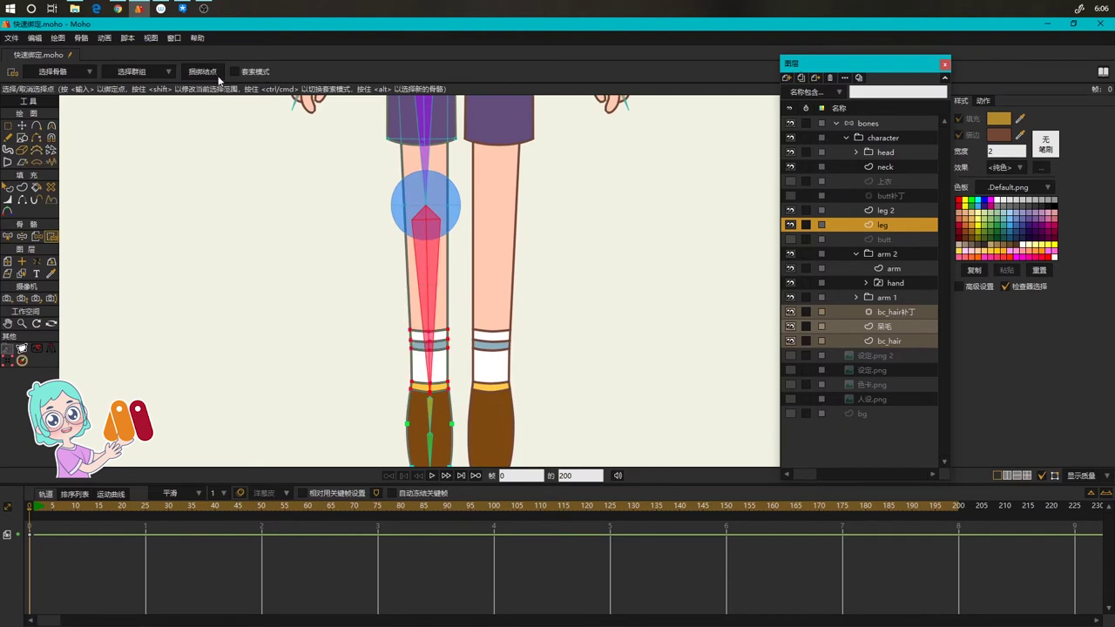
scroll(473, 323, "up", 5)
key("z")
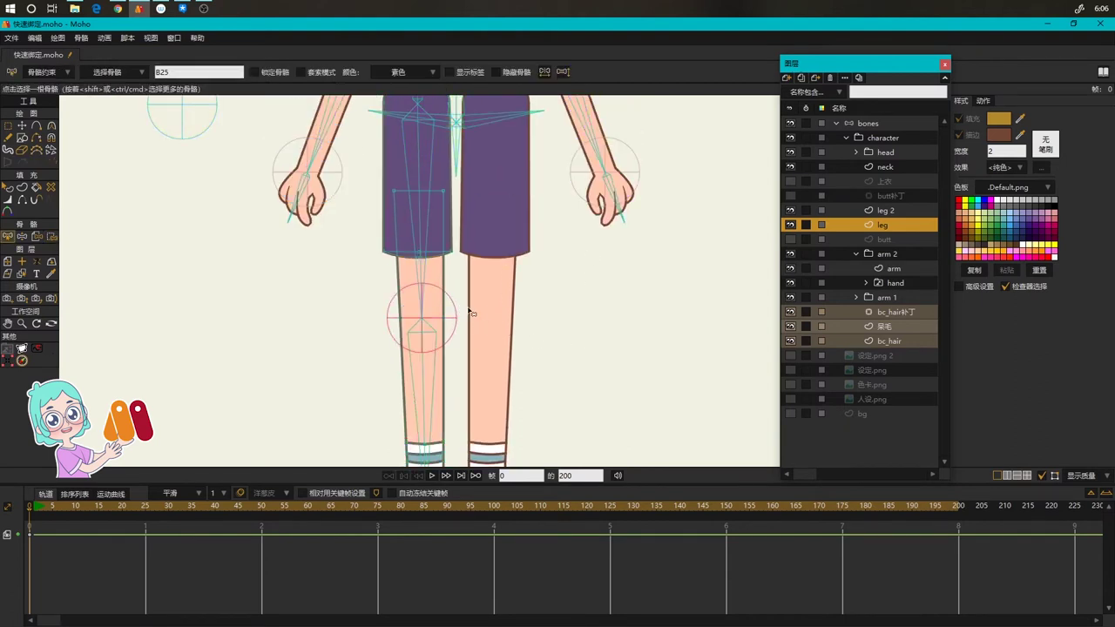
key("i")
Bind the shorts points of the leg layer to the thigh bone
key("b")
left_click(419, 233)
scroll(477, 246, "down", 2)
left_click_drag(501, 228, 496, 304)
key("i")
left_click_drag(364, 152, 517, 353)
left_click(209, 73)
scroll(551, 296, "down", 2)
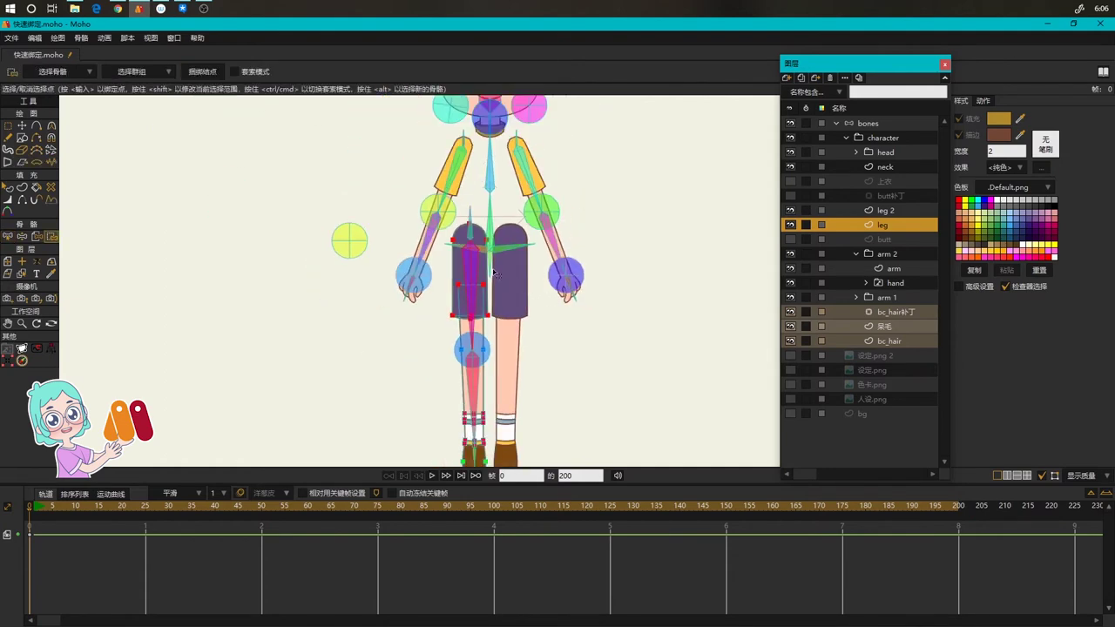
Test the rigged leg from the bones layer by bending its knee and foot with Manipulate Bones, and undo the test pose
key("b")
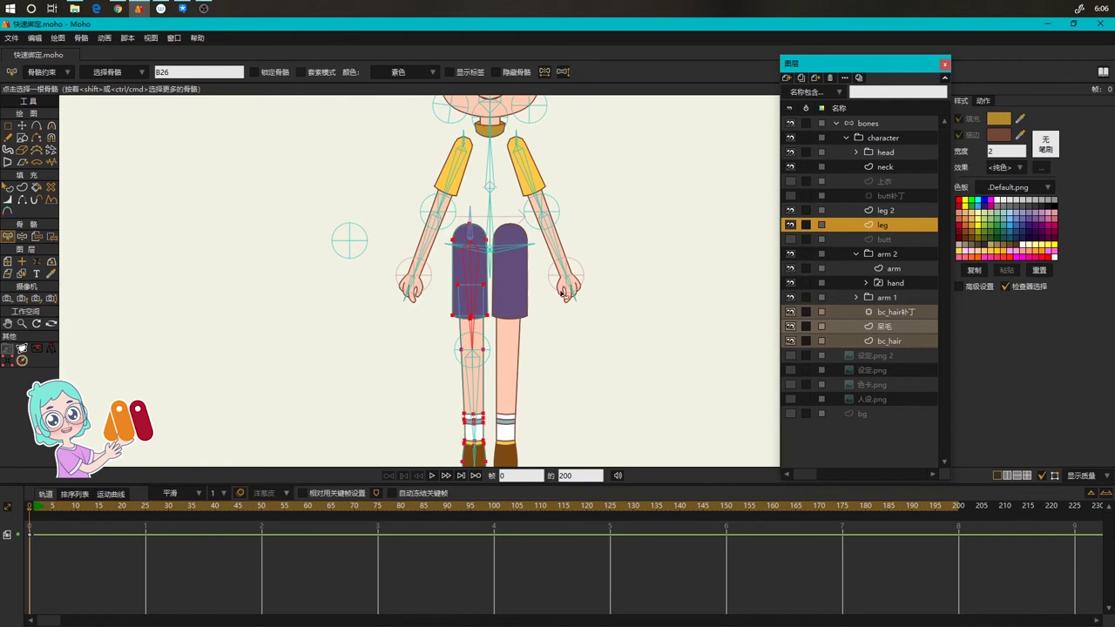
key("r")
left_click(862, 123)
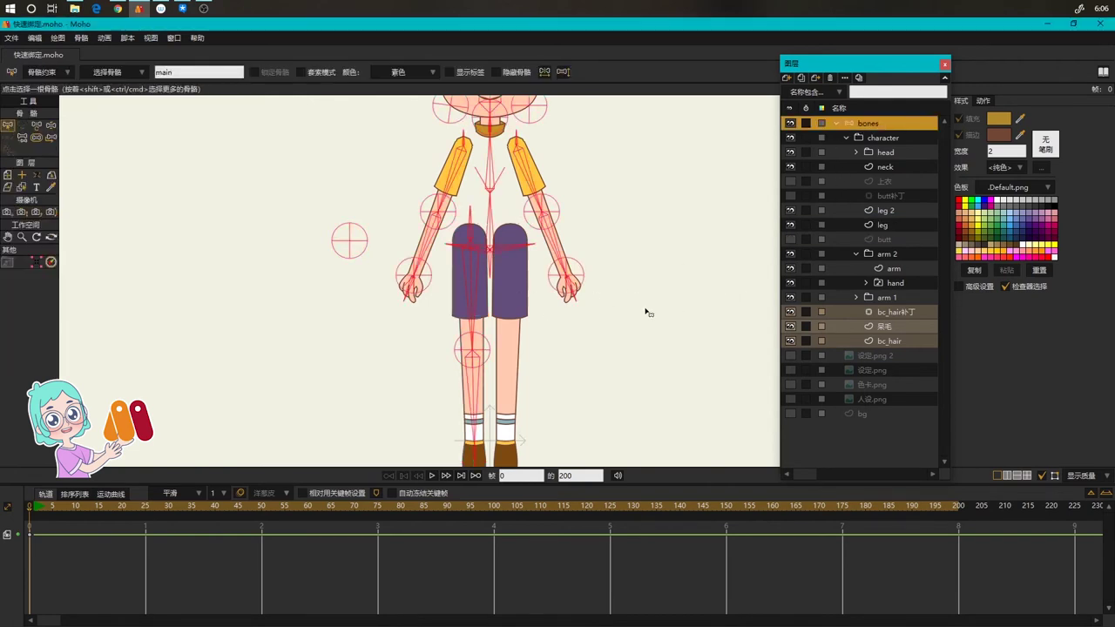
key("b")
left_click(475, 267)
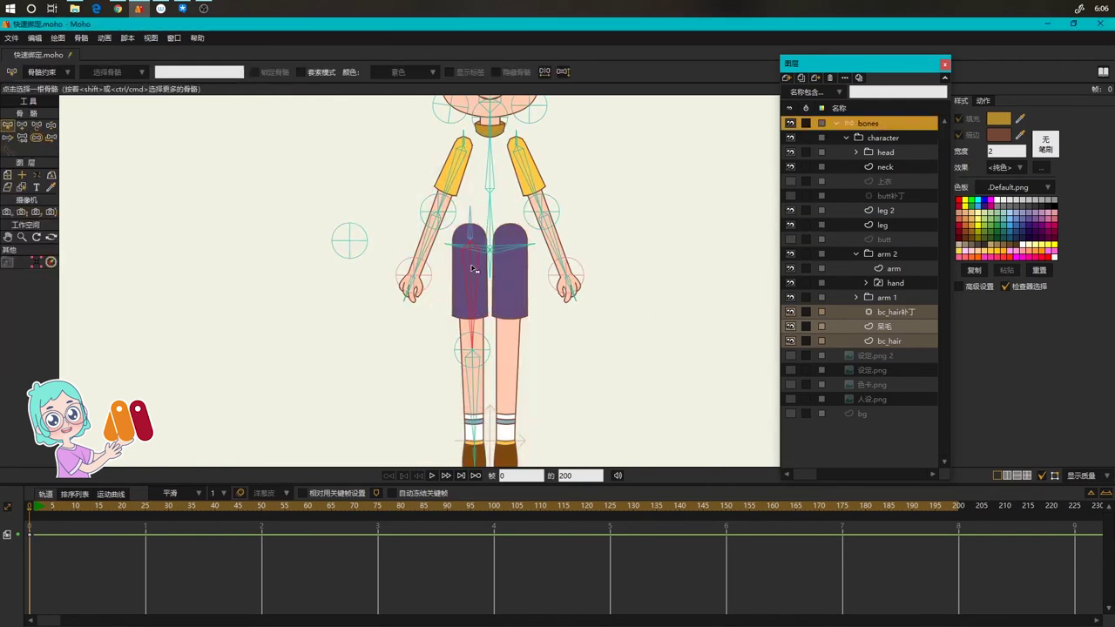
key("p")
key("z")
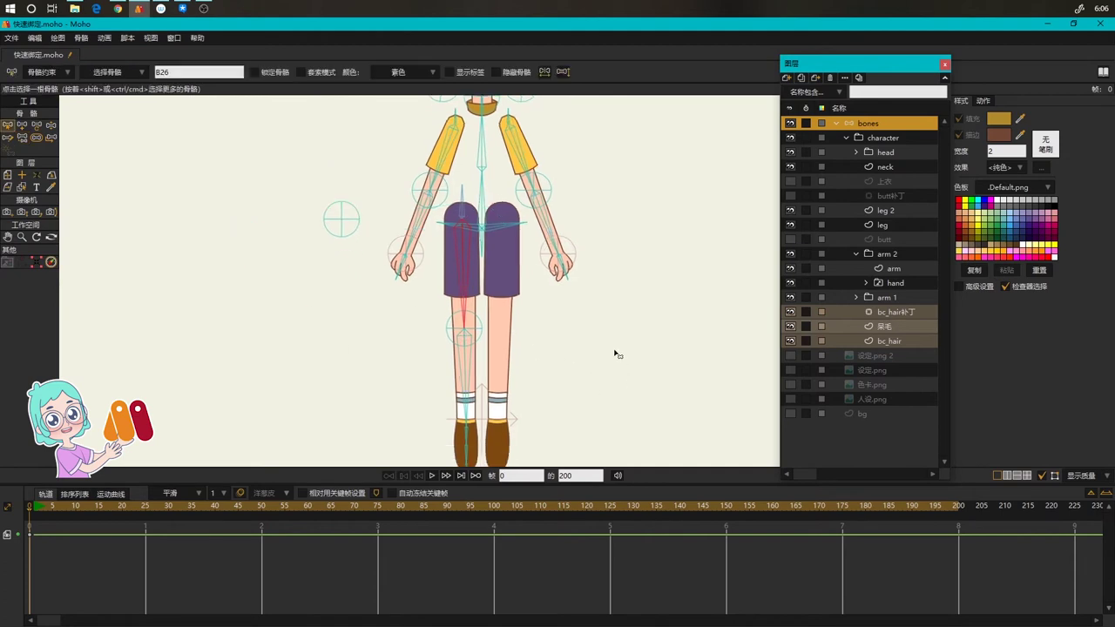
left_click_drag(456, 272, 491, 348)
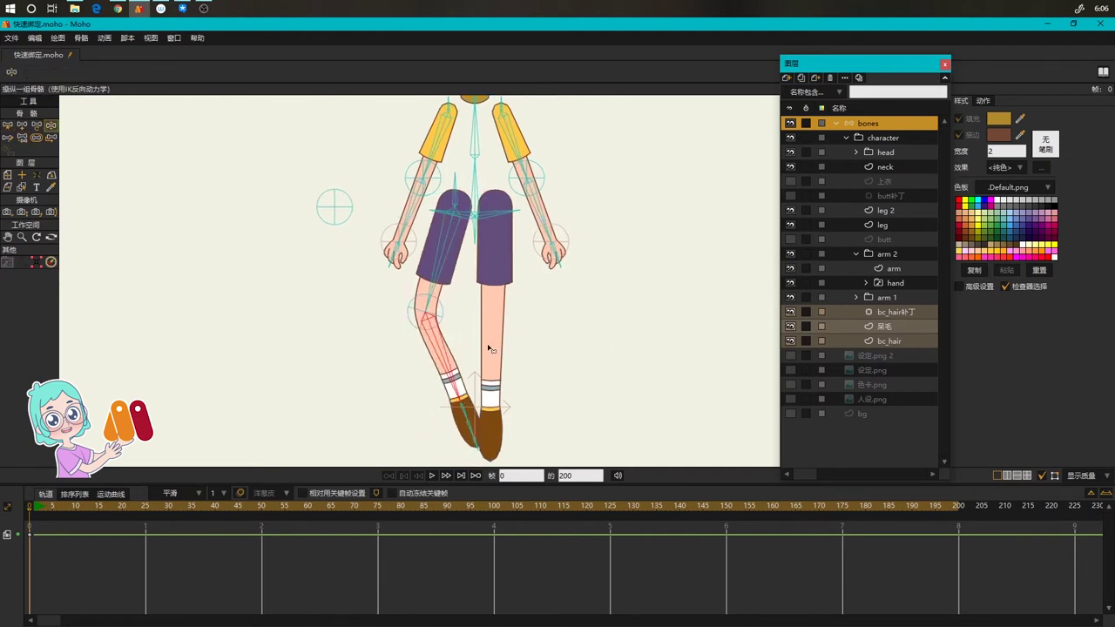
left_click_drag(467, 419, 437, 441)
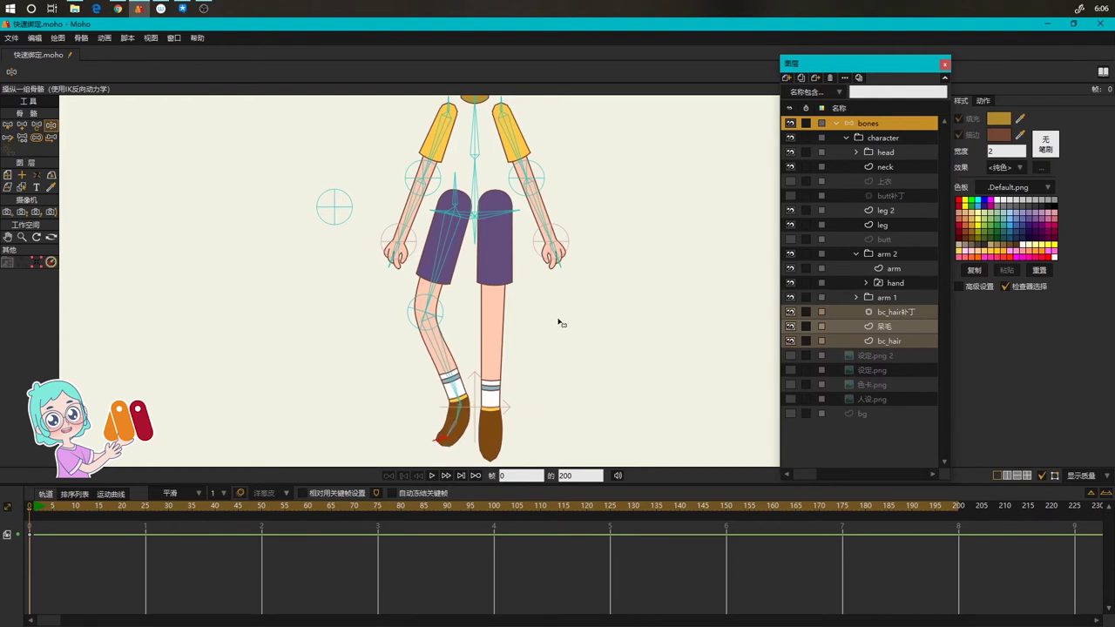
key("b")
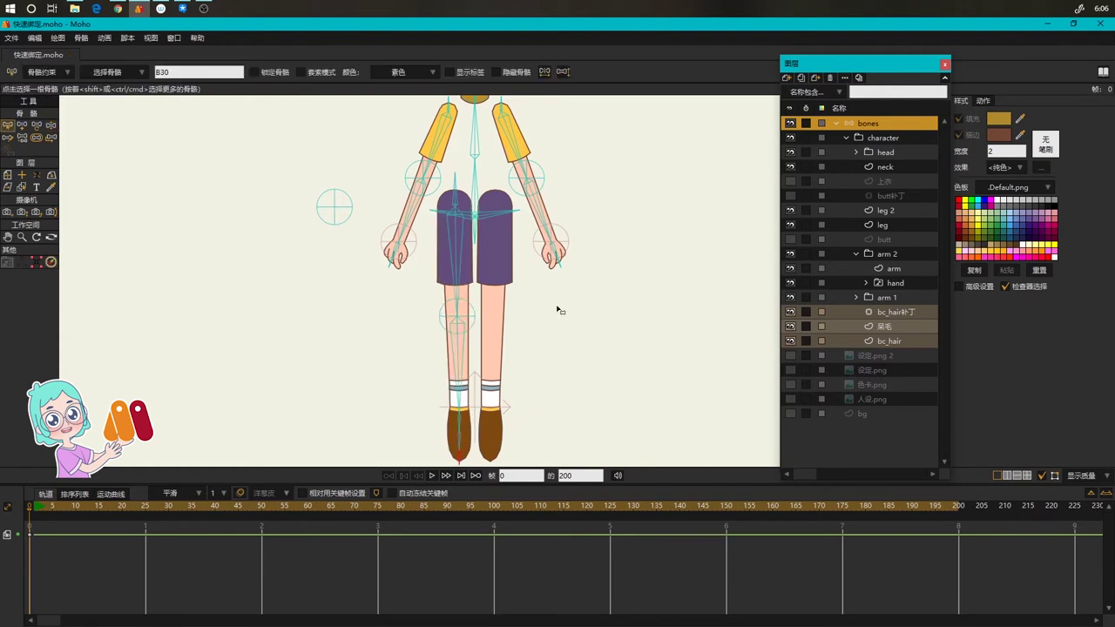
Copy the complete bone chain of the rigged leg, including its hip bone, and paste a duplicate
left_click(459, 207)
left_click(443, 255, "shift")
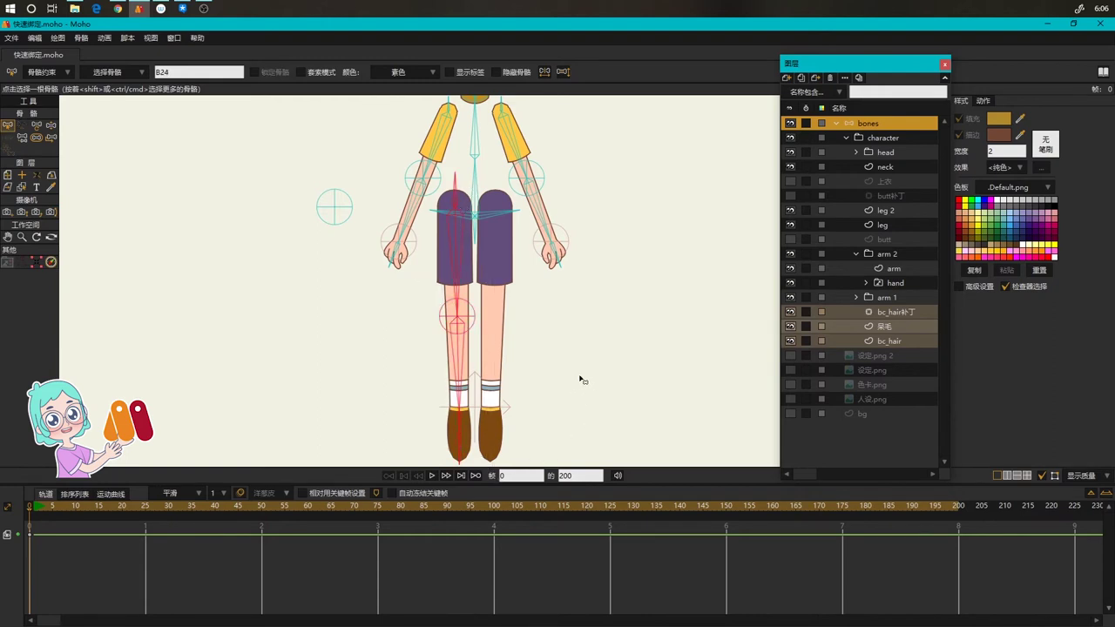
key("ctrl+c")
key("ctrl+v")
Move the root bone of the duplicated chain onto the other leg by setting its X position to 0.0557
key("b")
left_click(457, 195)
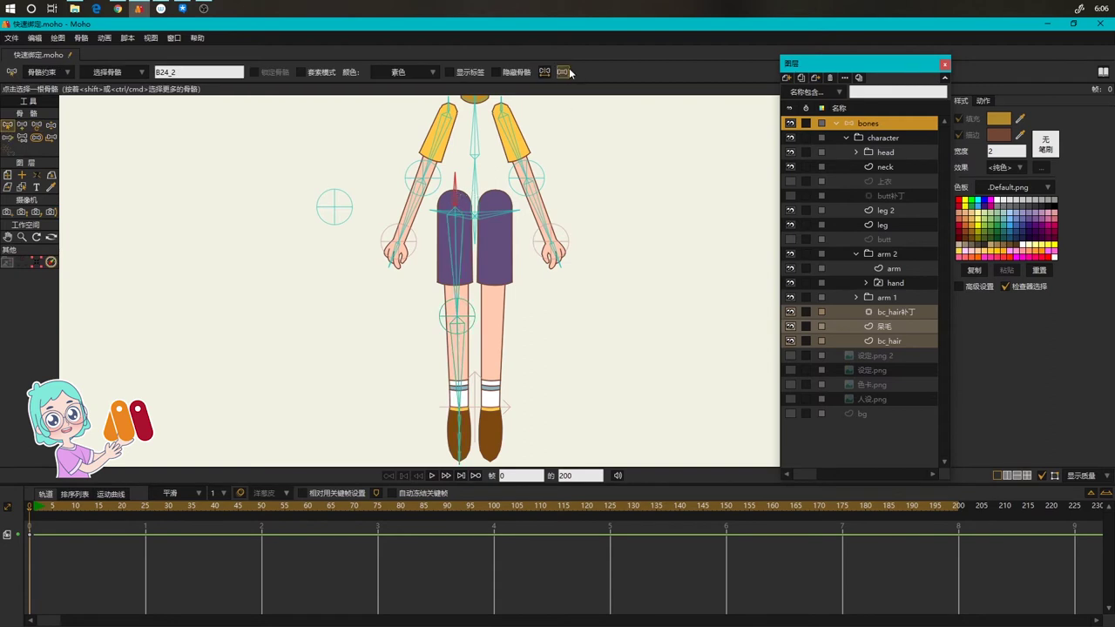
key("t")
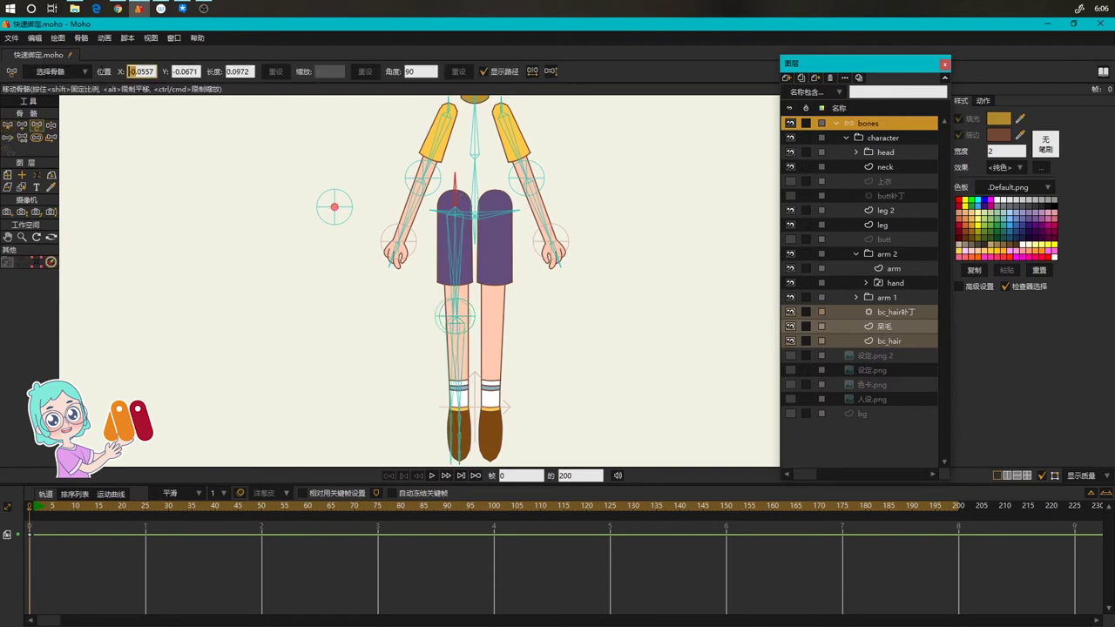
key("Return")
left_click(550, 241)
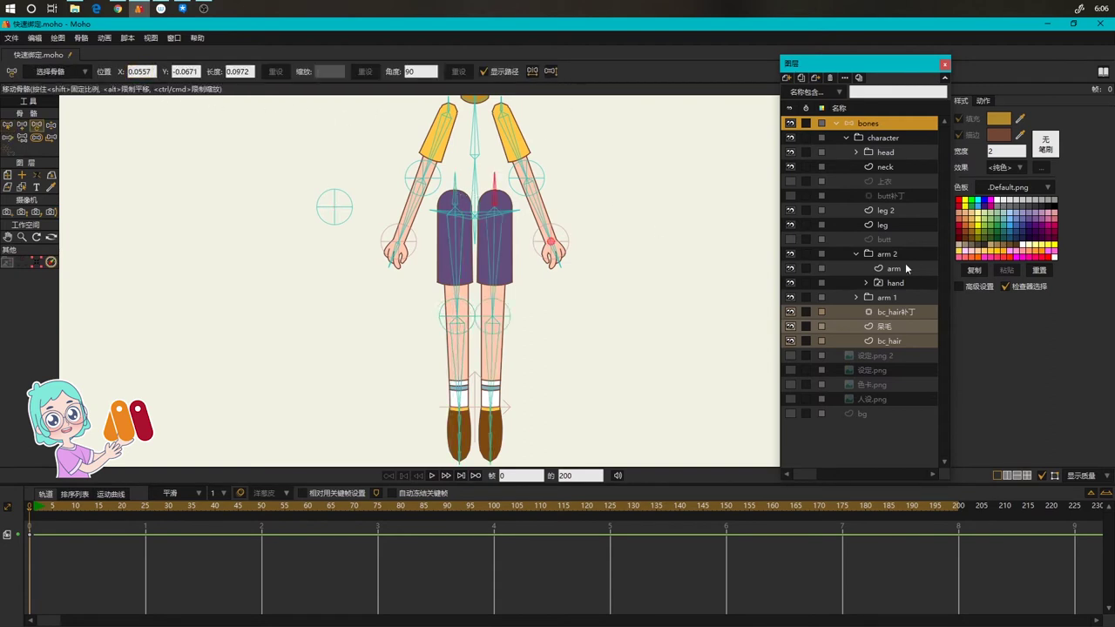
Bind the leg 2 layer's shorts points to the copied thigh bone and its knee points to the copied knee bone
left_click(856, 253)
left_click(887, 213)
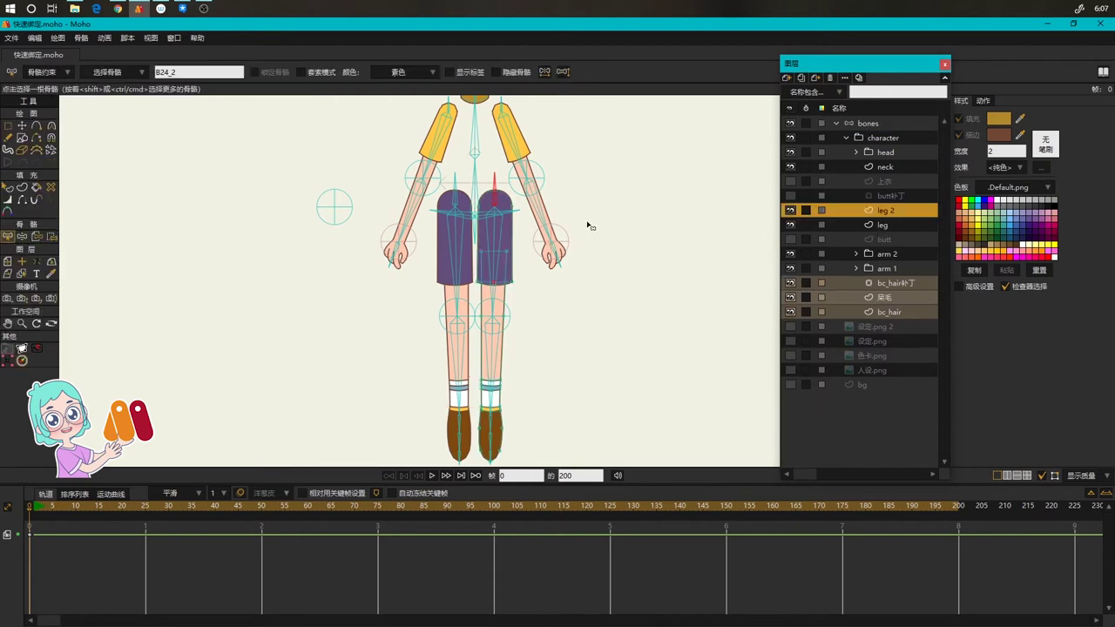
left_click(496, 233)
key("i")
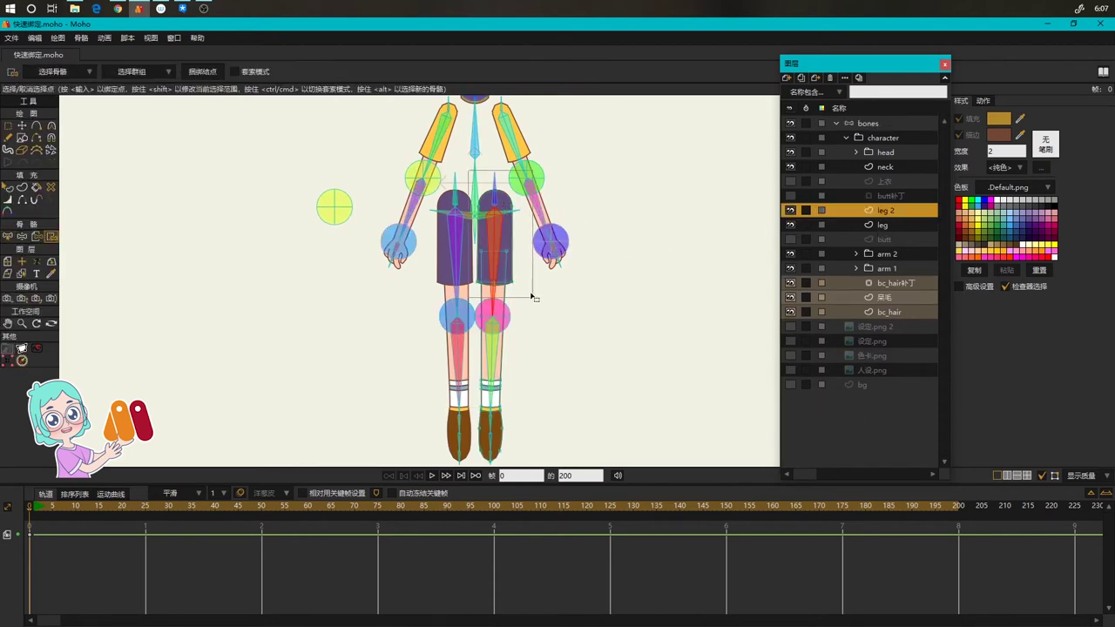
key("b")
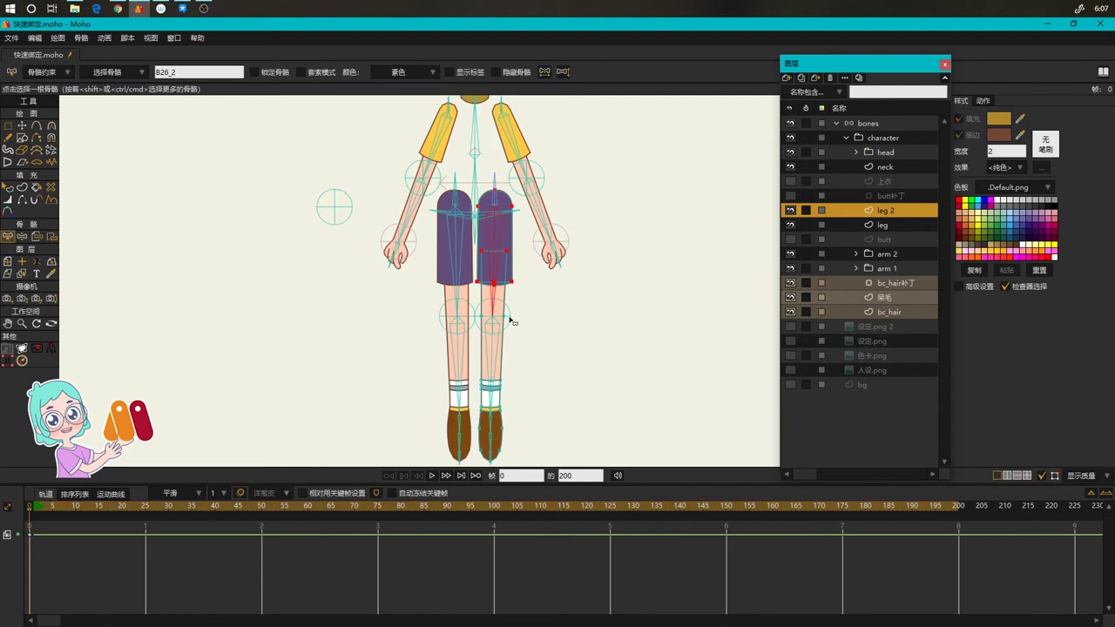
key("i")
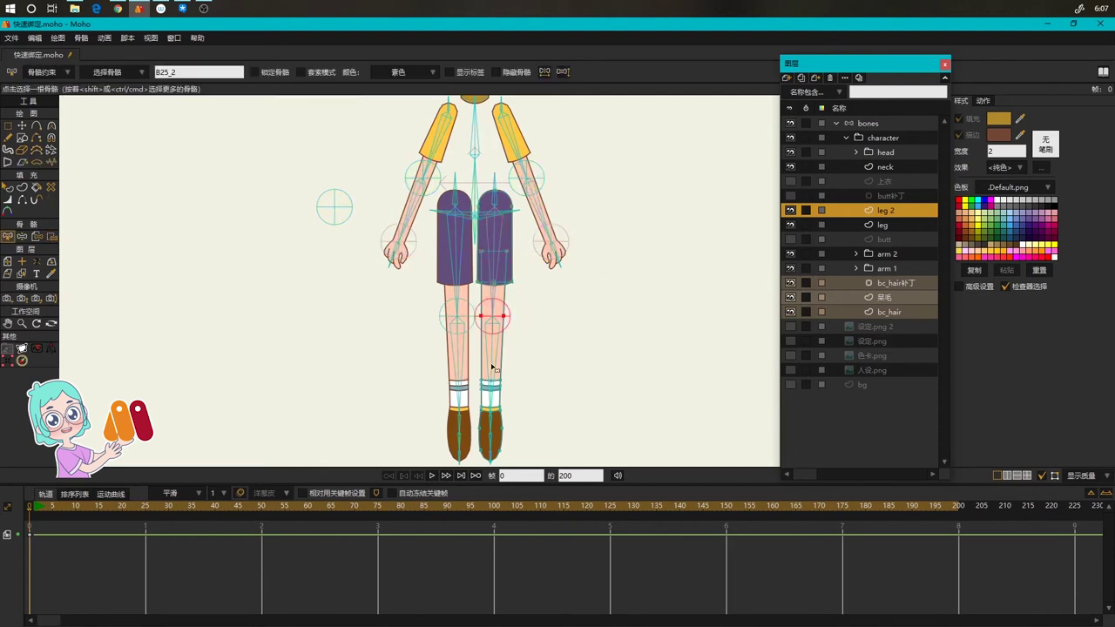
Bind the sock points of the leg 2 layer to the copied shin bone
scroll(517, 406, "up", 3)
left_click_drag(416, 327, 504, 429)
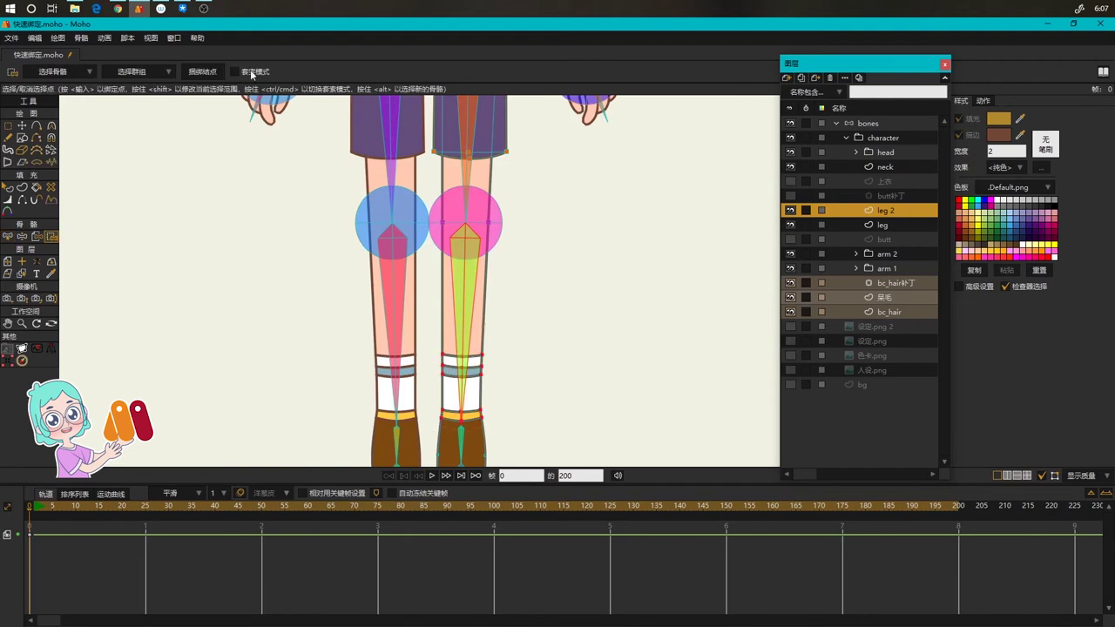
left_click(203, 72)
Bind the leg 2 layer's shoe-tip points to the copied toe bone and its mid-shoe points to the copied foot bone
left_click_drag(616, 352, 597, 221)
key("b")
left_click(441, 383)
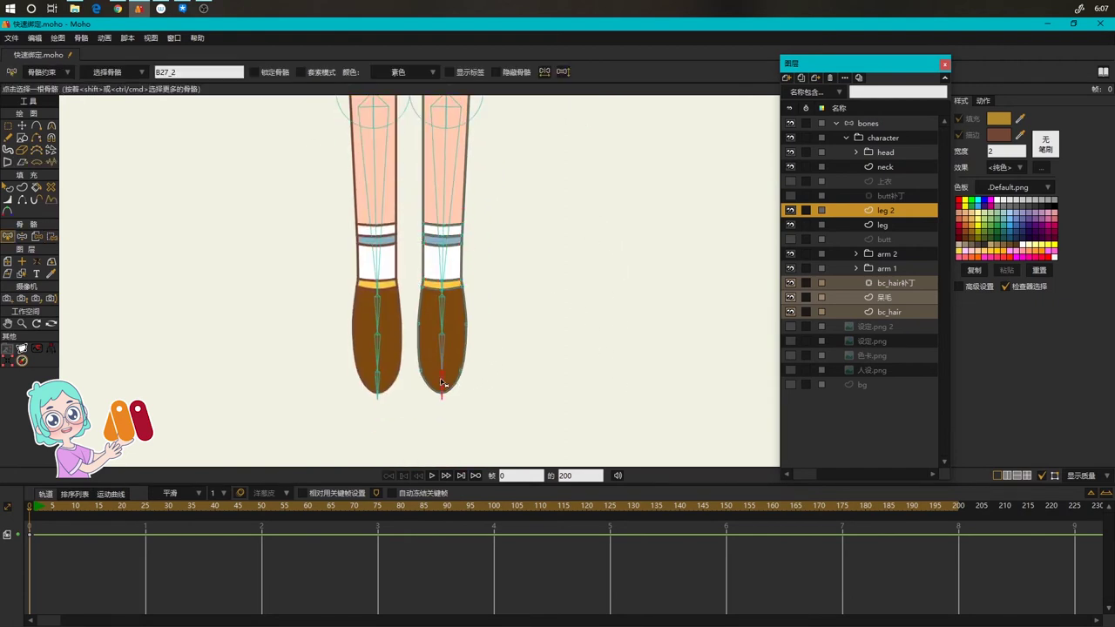
key("i")
left_click_drag(407, 363, 514, 403)
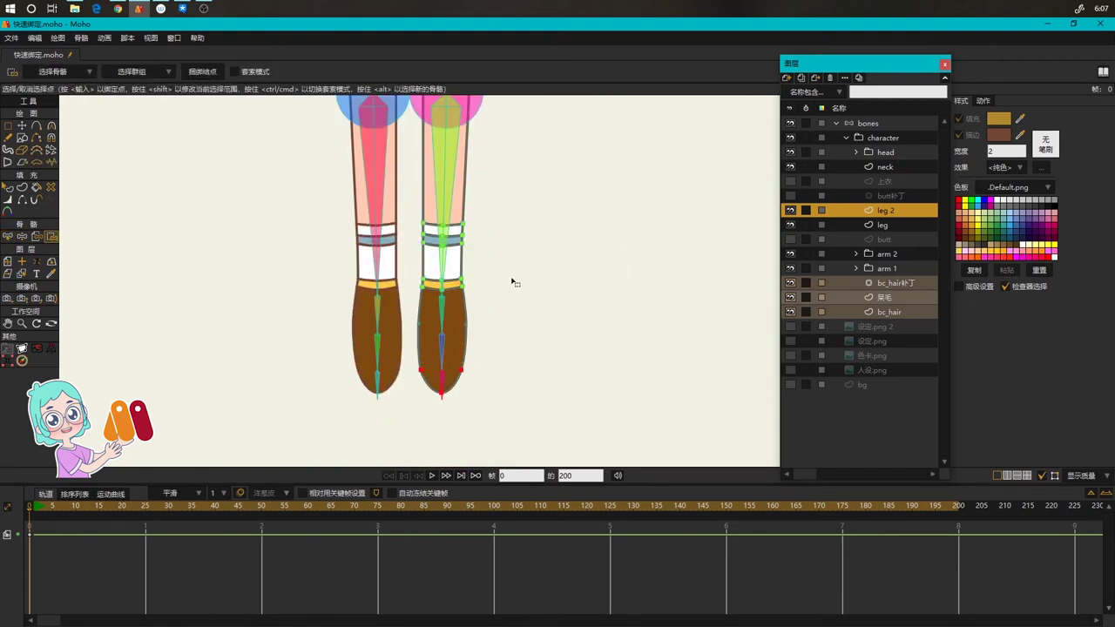
key("z")
key("i")
Make the hidden 上衣, butt补丁 and butt layers visible
left_click(790, 181)
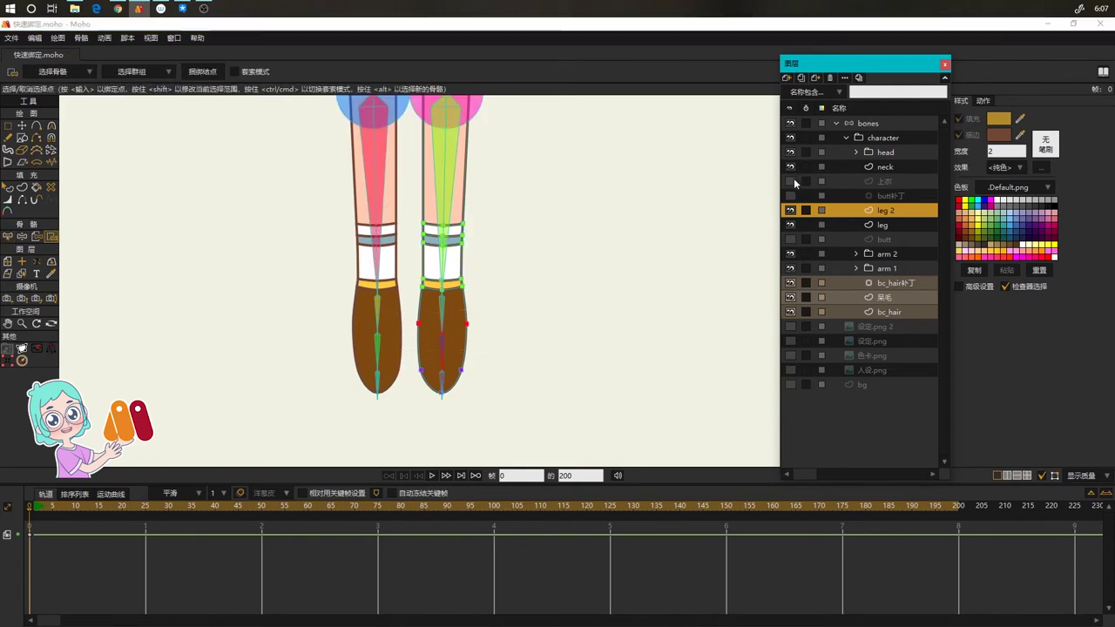
left_click(790, 195)
left_click(789, 239)
In the bones layer, rename the hip bone above the original leg's thigh bone as L_胯
left_click(873, 126)
scroll(601, 226, "down", 3)
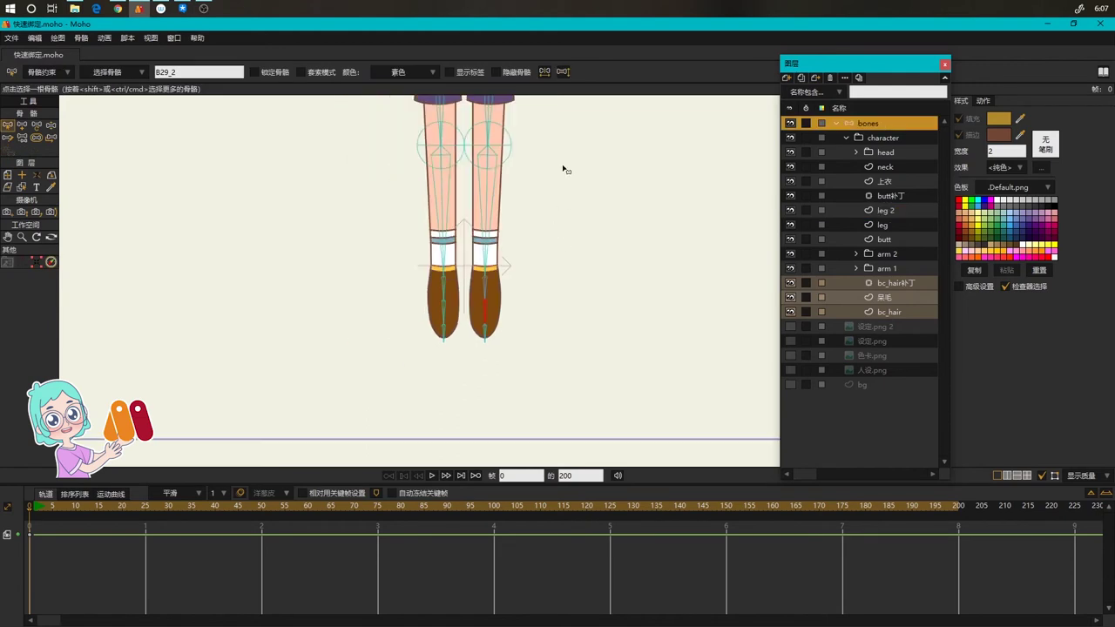
left_click_drag(565, 168, 560, 322)
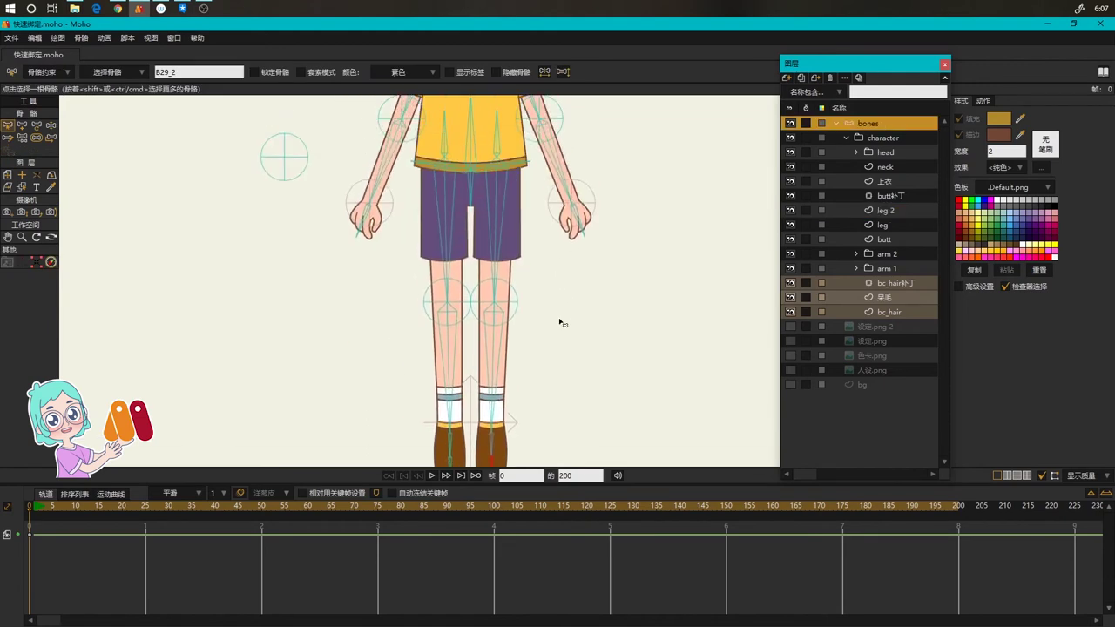
left_click(443, 142)
left_click_drag(216, 73, 72, 64)
type("l_")
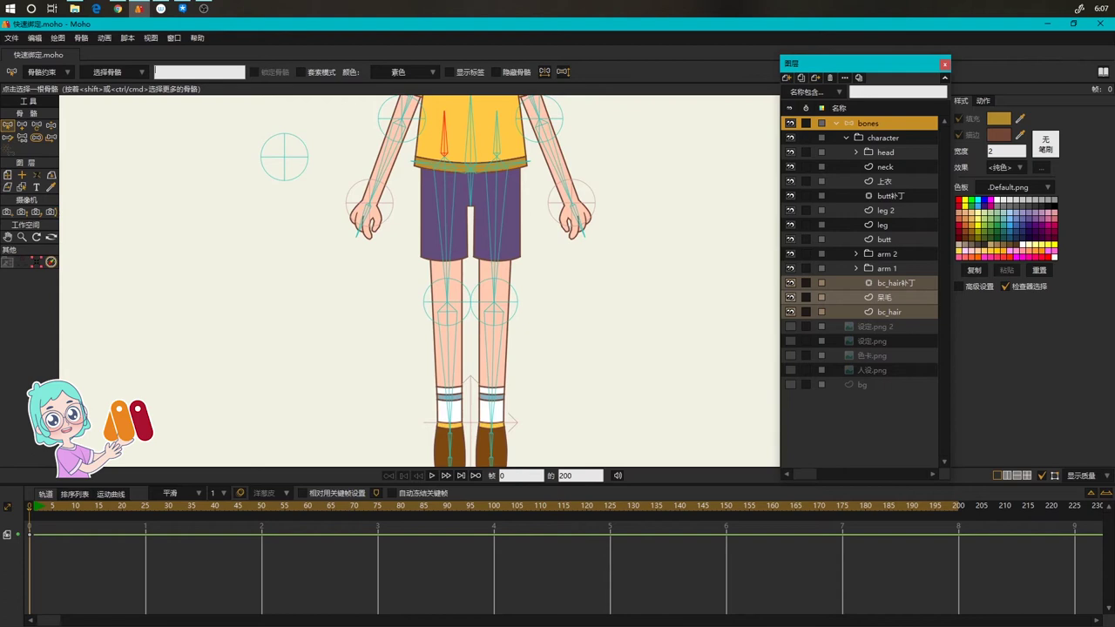
type("_kua2")
Rename the hip bone above the copied thigh bone as R_胯
left_click(496, 144)
left_click_drag(206, 73, 120, 71)
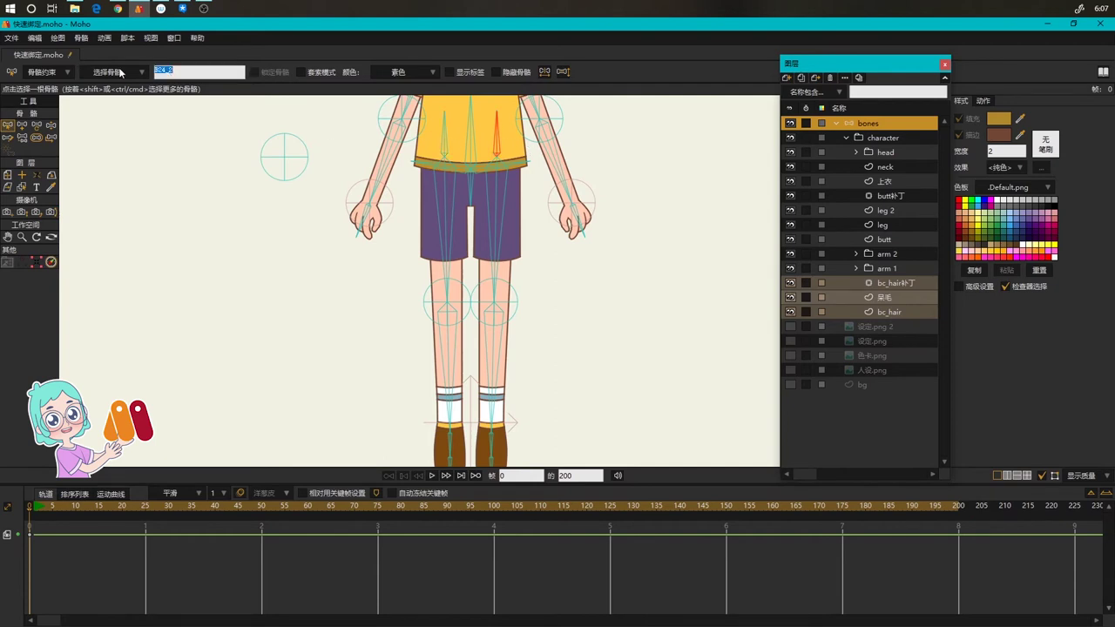
type("kua")
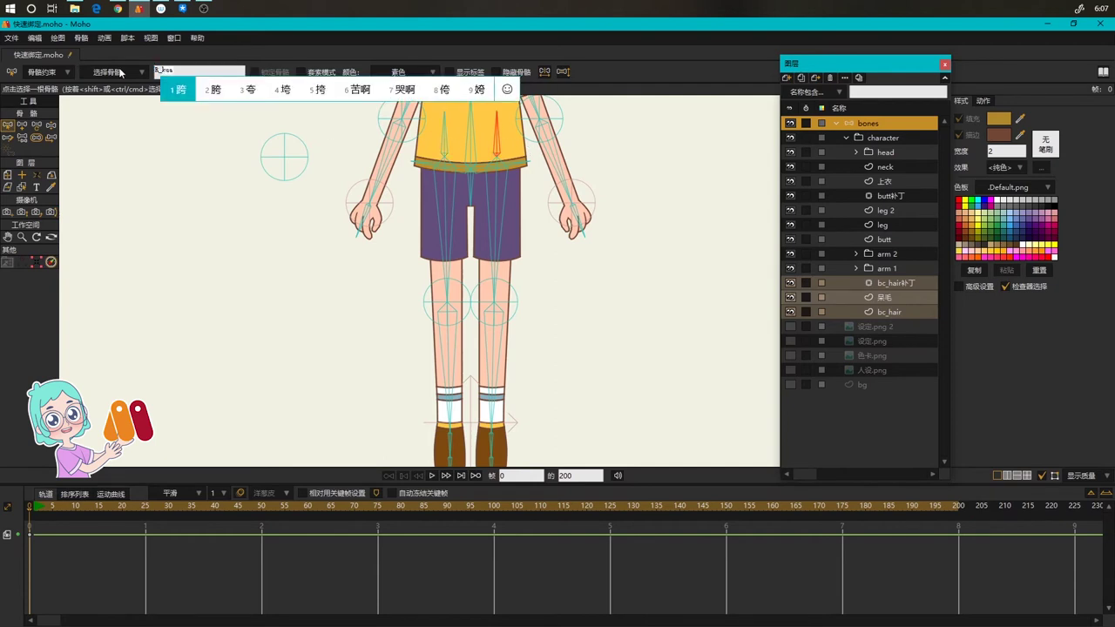
type("2")
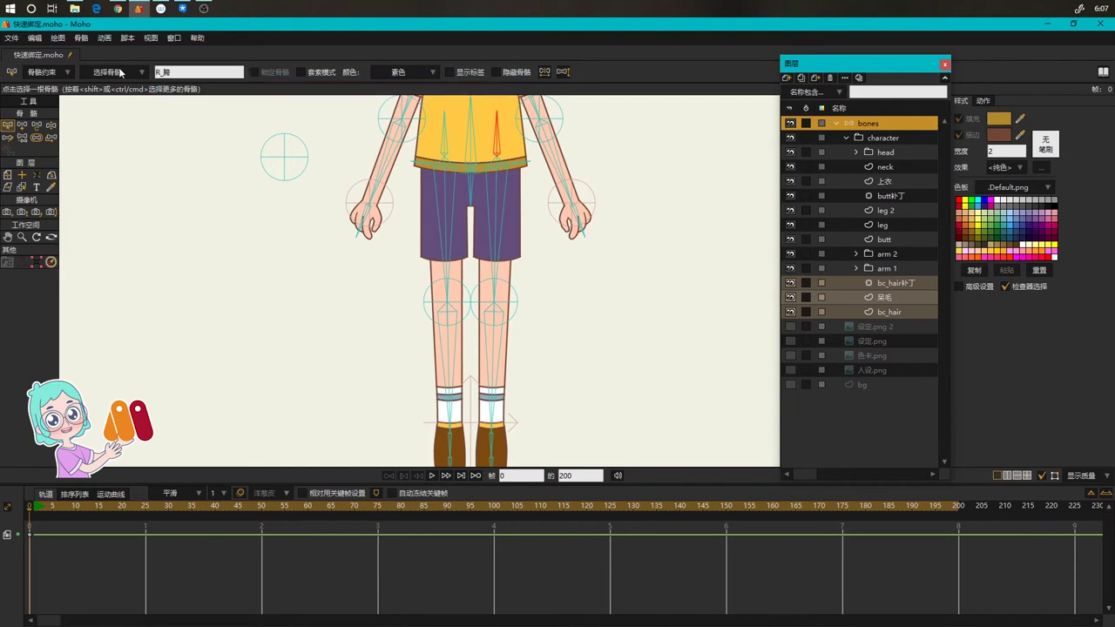
left_click(442, 148)
Rename the thigh bone of the original leg as L_大腿
left_click(447, 190)
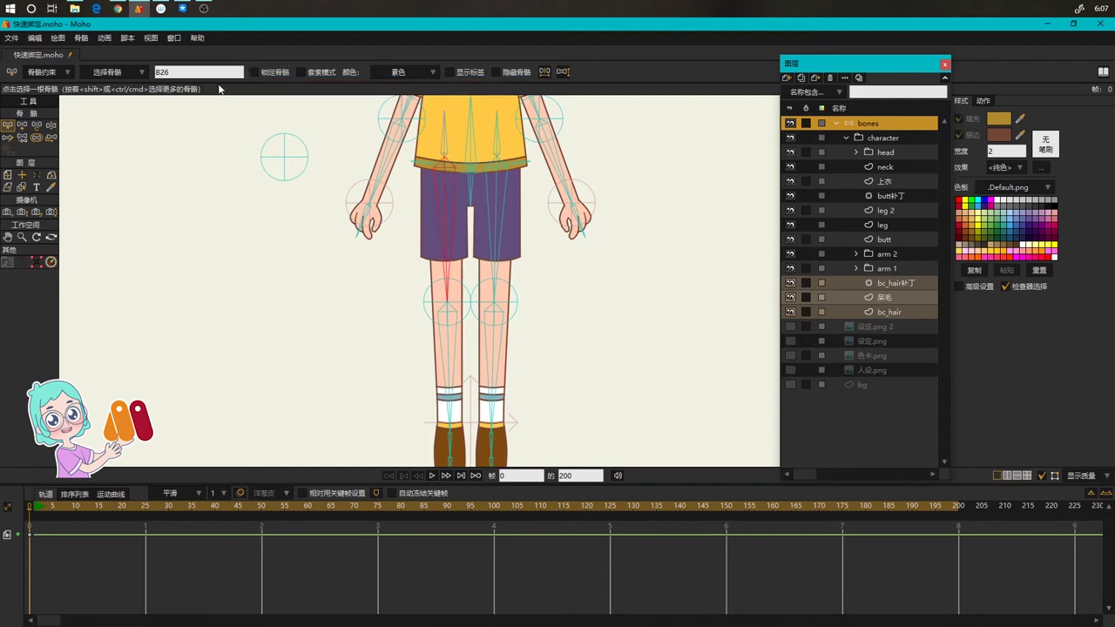
left_click_drag(211, 75, 94, 73)
type("L_datui")
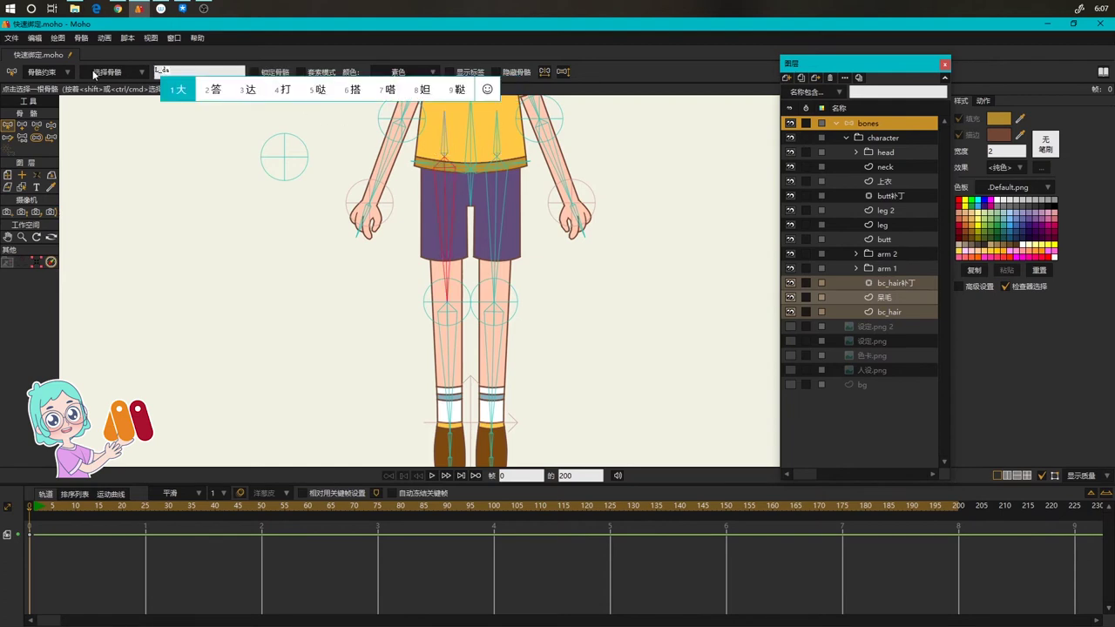
key("space")
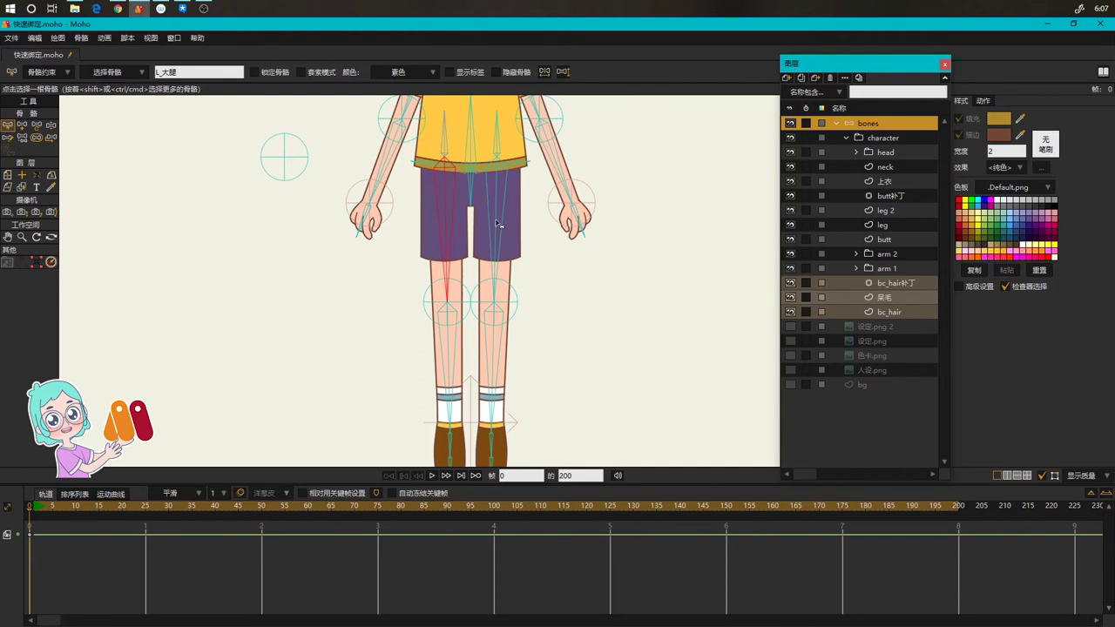
Rename the thigh bone of the copied leg as R_大腿
left_click(497, 225)
left_click_drag(213, 73, 74, 68)
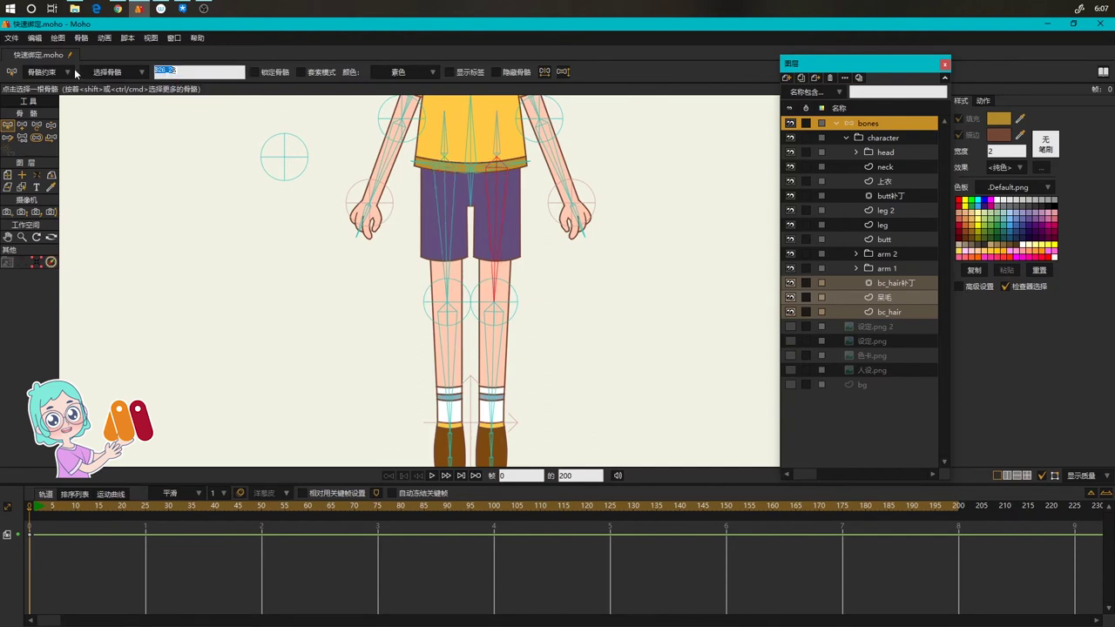
type("R_datui")
key("space")
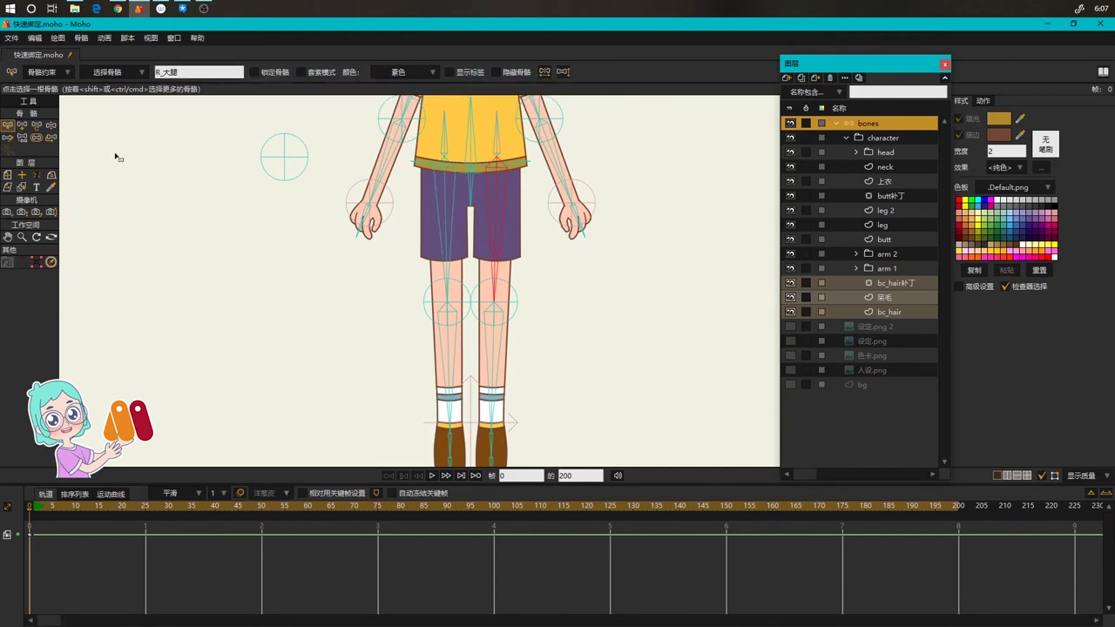
Rename the short central pelvis bone between the thighs as 屁股
left_click(470, 187)
left_click_drag(235, 72, 78, 68)
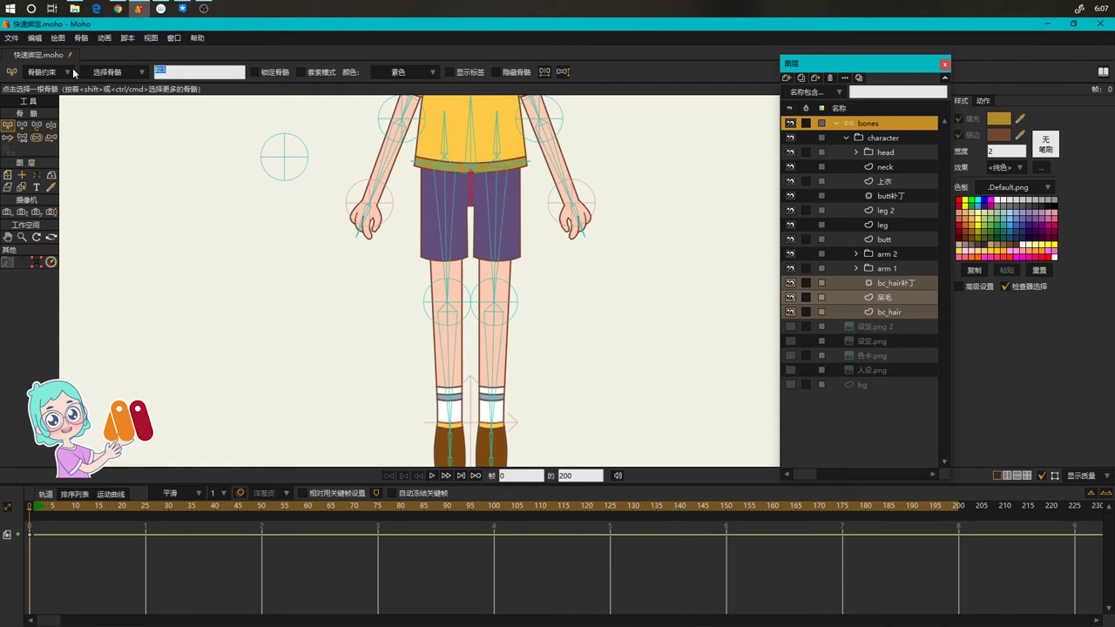
type("pigu")
key("space")
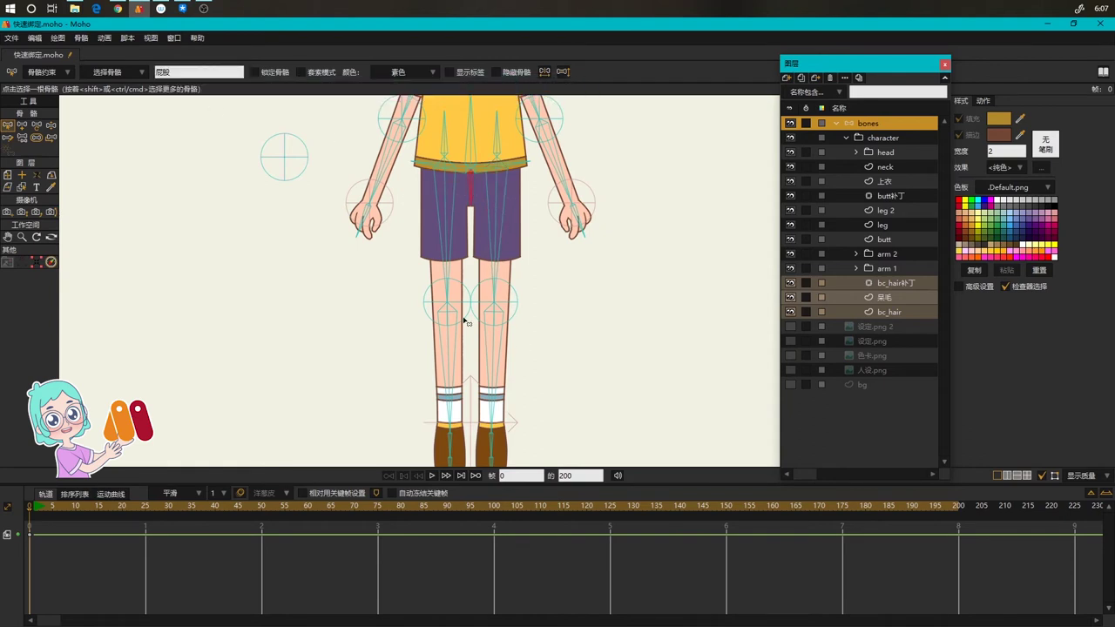
Rename the round knee bone of the original leg as L_膝盖 and that of the copied leg as R_膝盖
left_click(461, 305)
left_click_drag(235, 72, 24, 70)
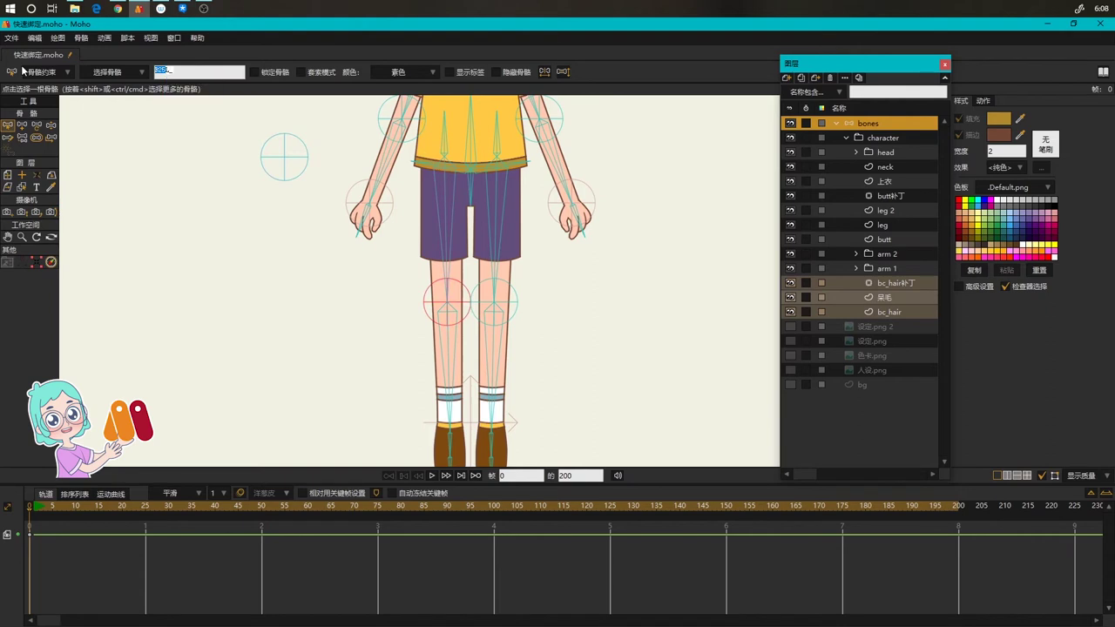
type("L_xigai")
key("space")
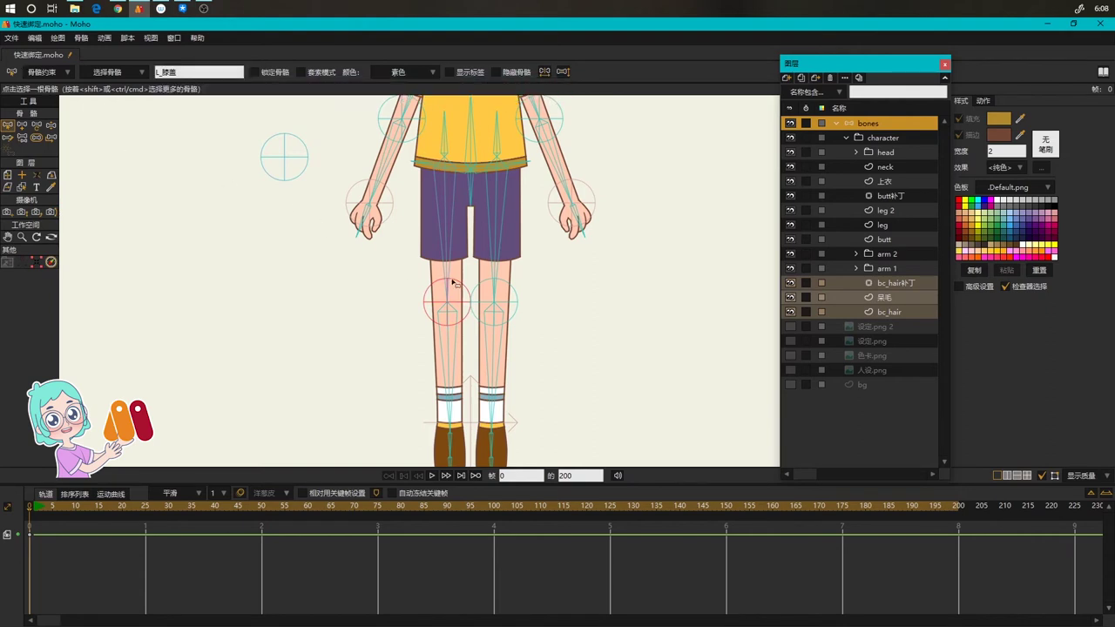
left_click(494, 304)
left_click_drag(240, 72, 155, 72)
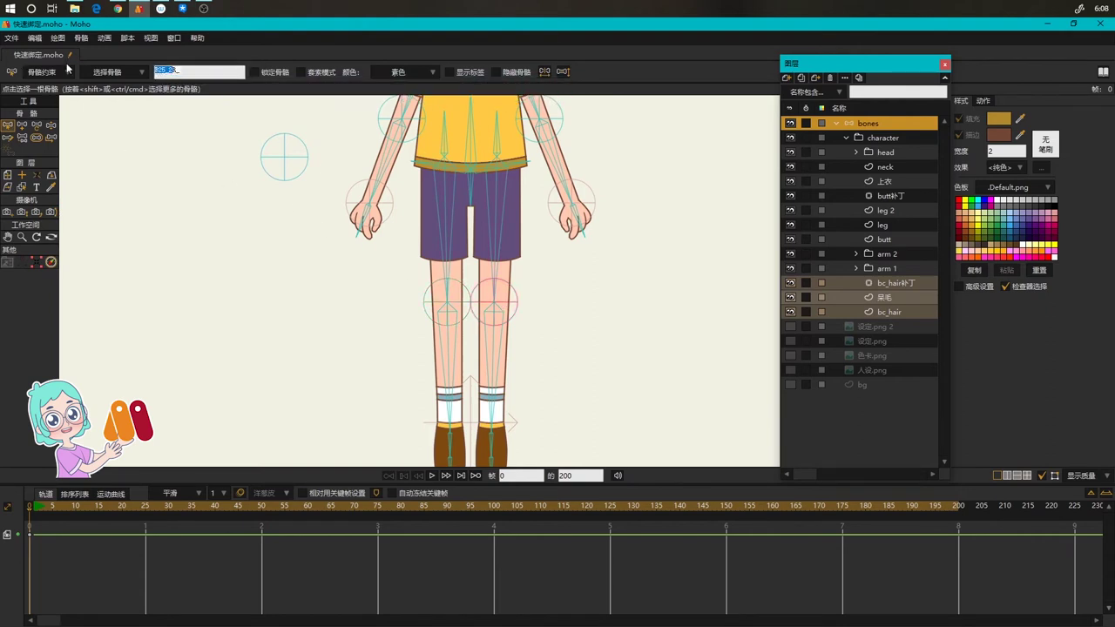
type("R_xigai")
key("space")
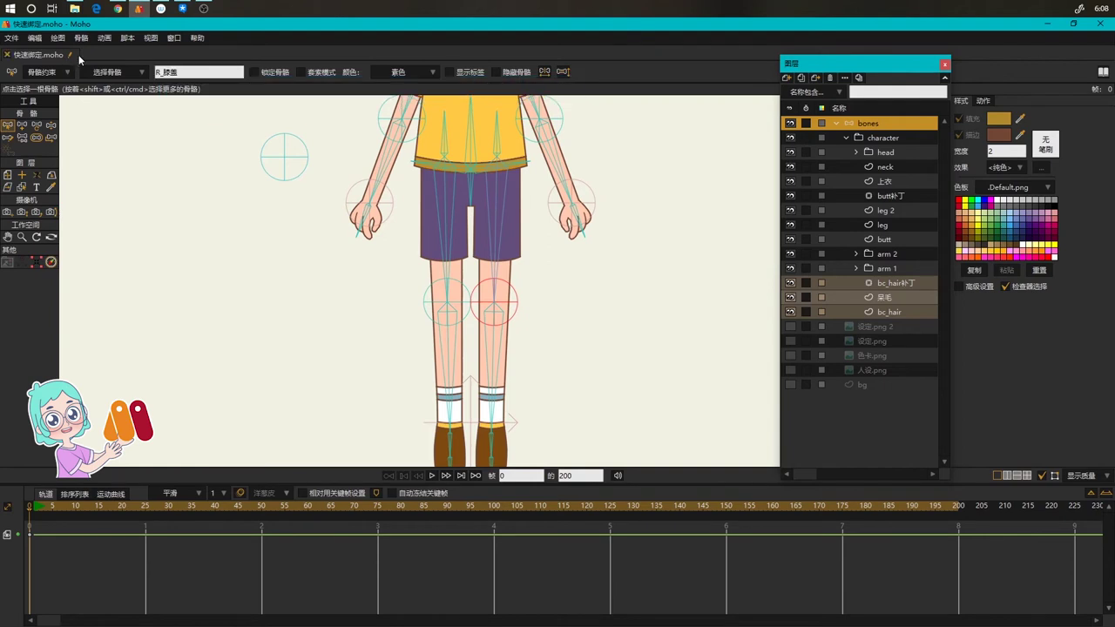
Rename the shin bone of the original leg as L_小腿 and that of the copied leg as R_小腿
left_click(452, 357)
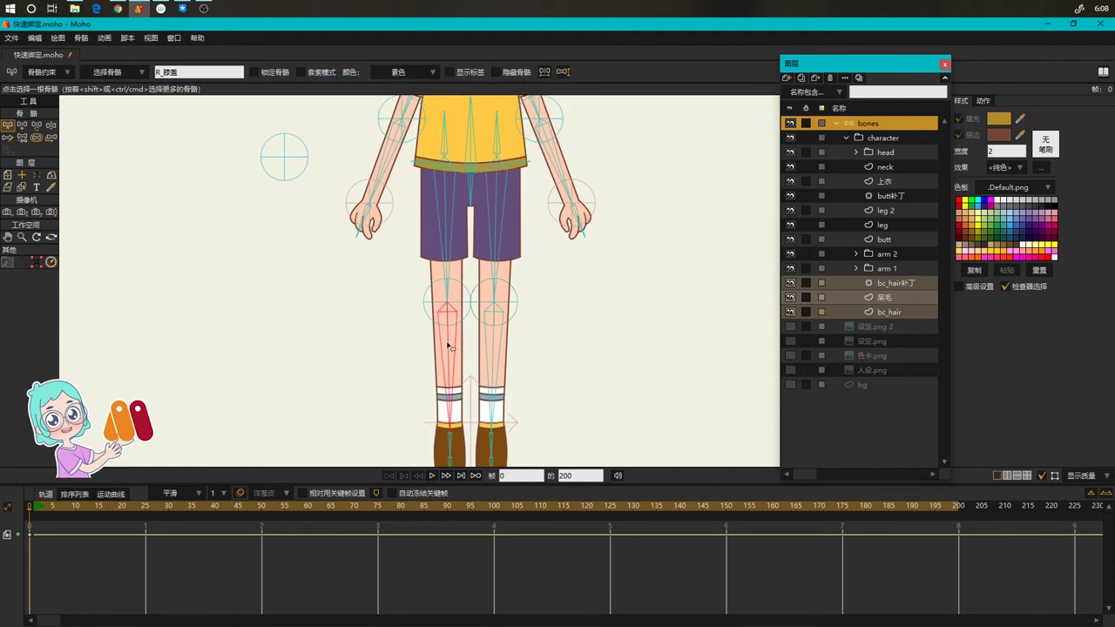
left_click_drag(209, 72, 155, 73)
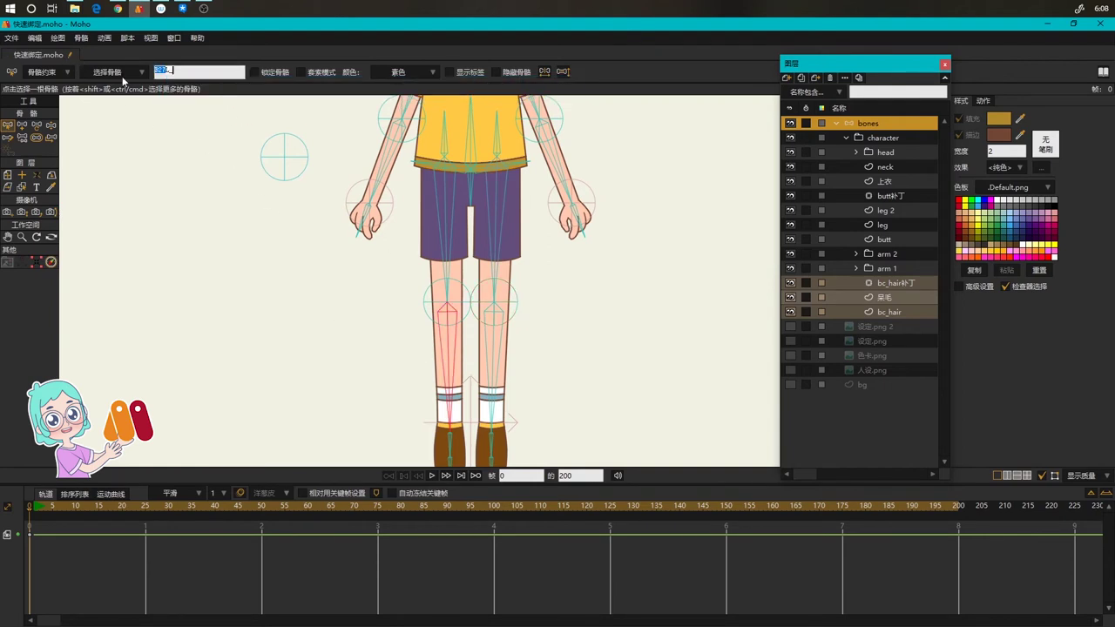
type("L_xiaotui")
key("space")
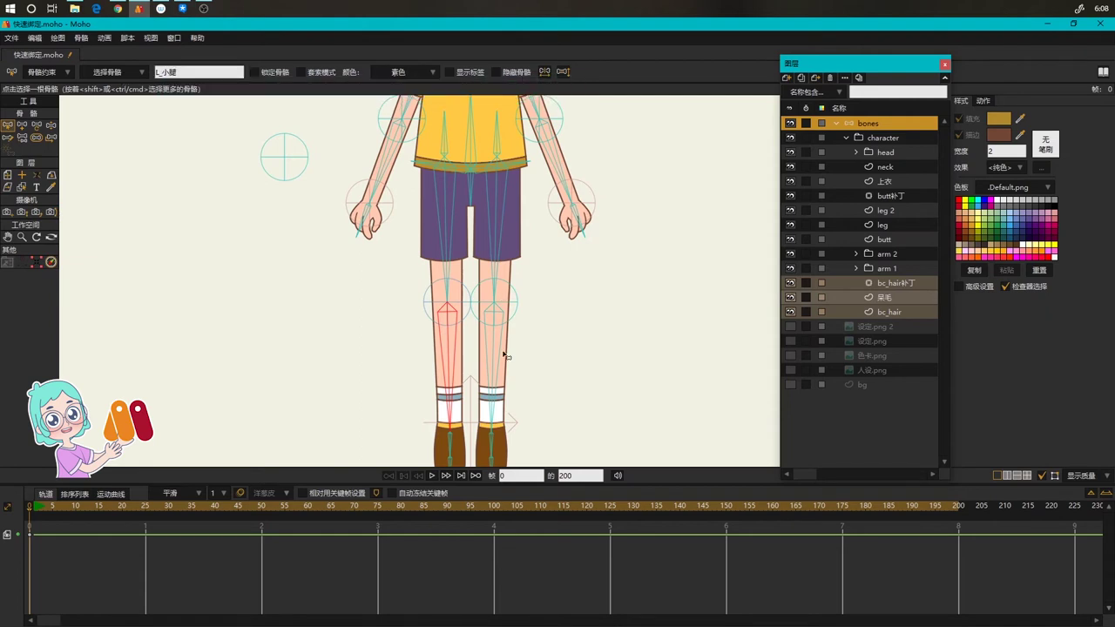
left_click(493, 354)
left_click_drag(232, 74, 52, 74)
type("R_")
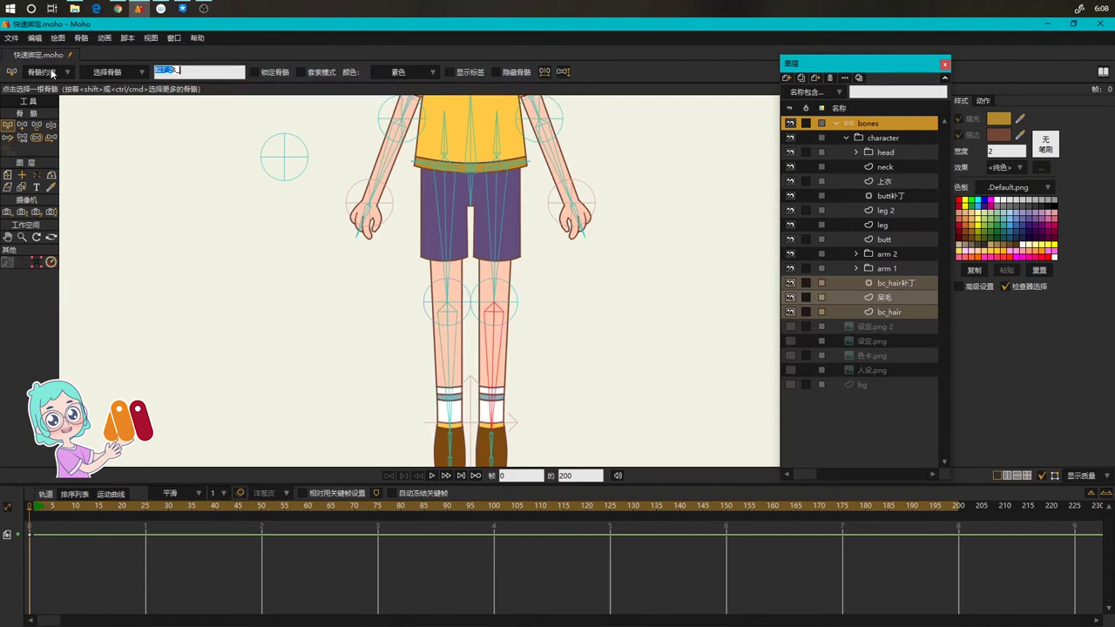
type("小腿")
key("Return")
Rename the ankle bones at the top of the shoes as L_脚踝 on the original leg and R_脚踝 on the copied leg
left_click_drag(494, 374, 460, 287)
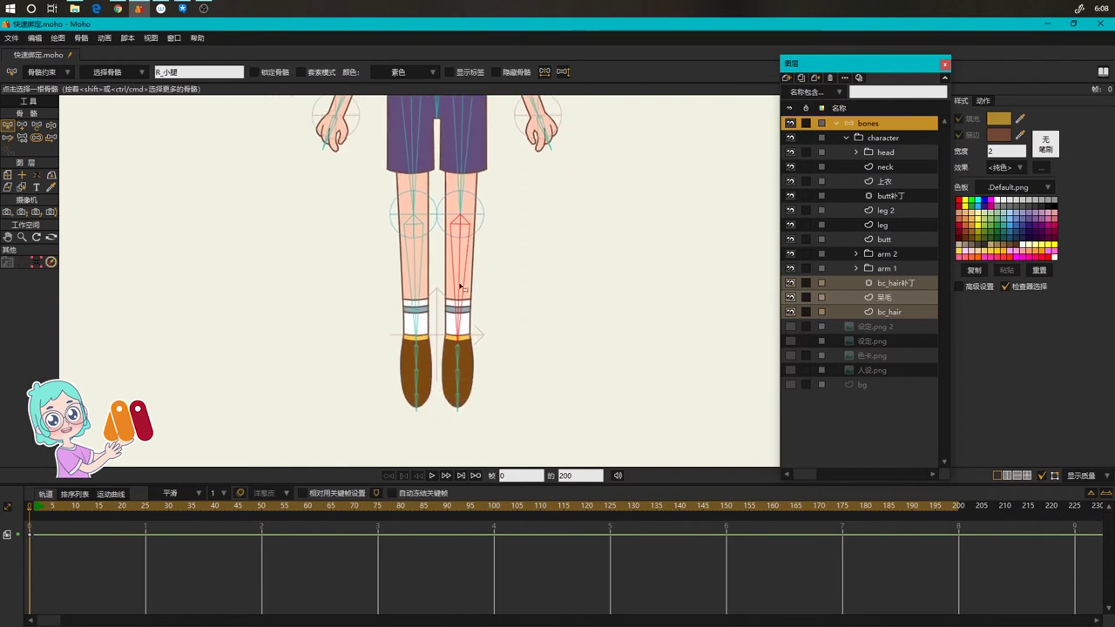
left_click(417, 352)
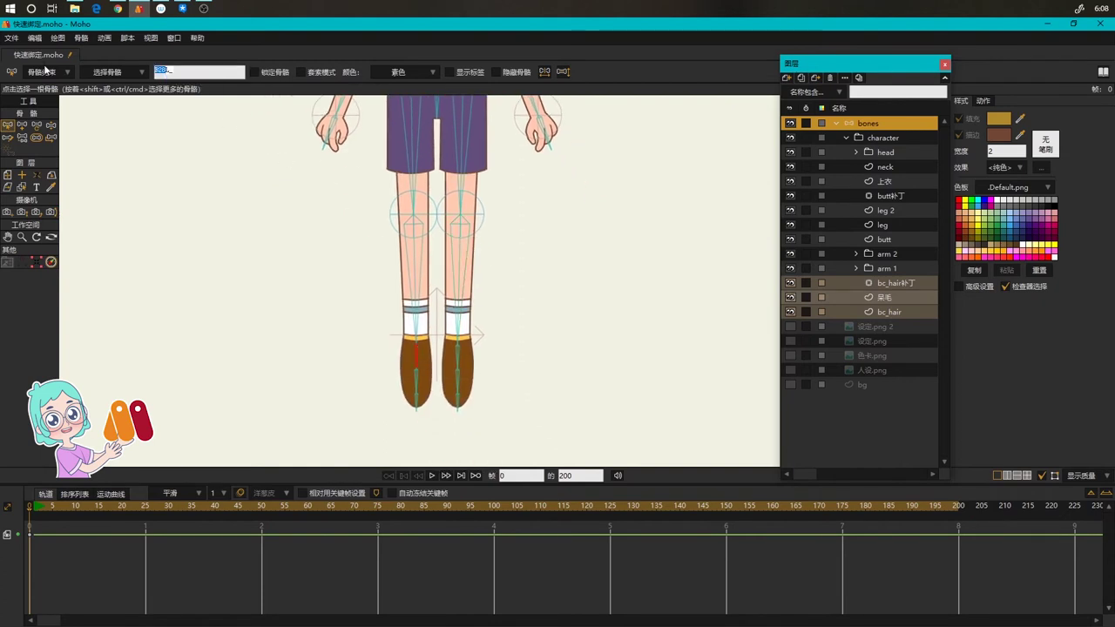
type("L_jiaohuai")
key("space")
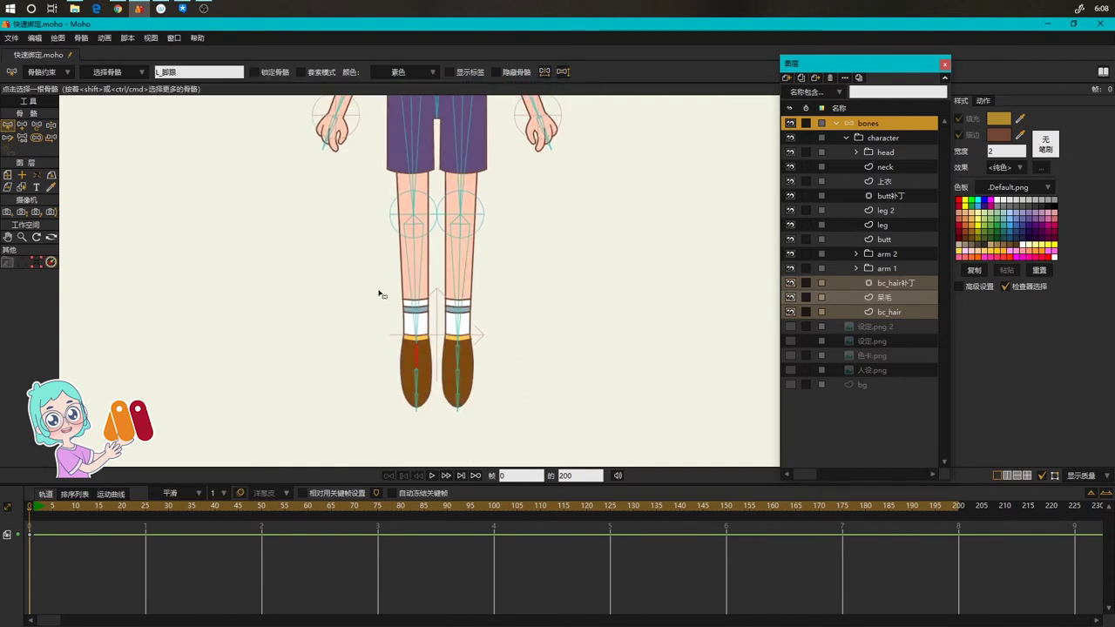
left_click(456, 355)
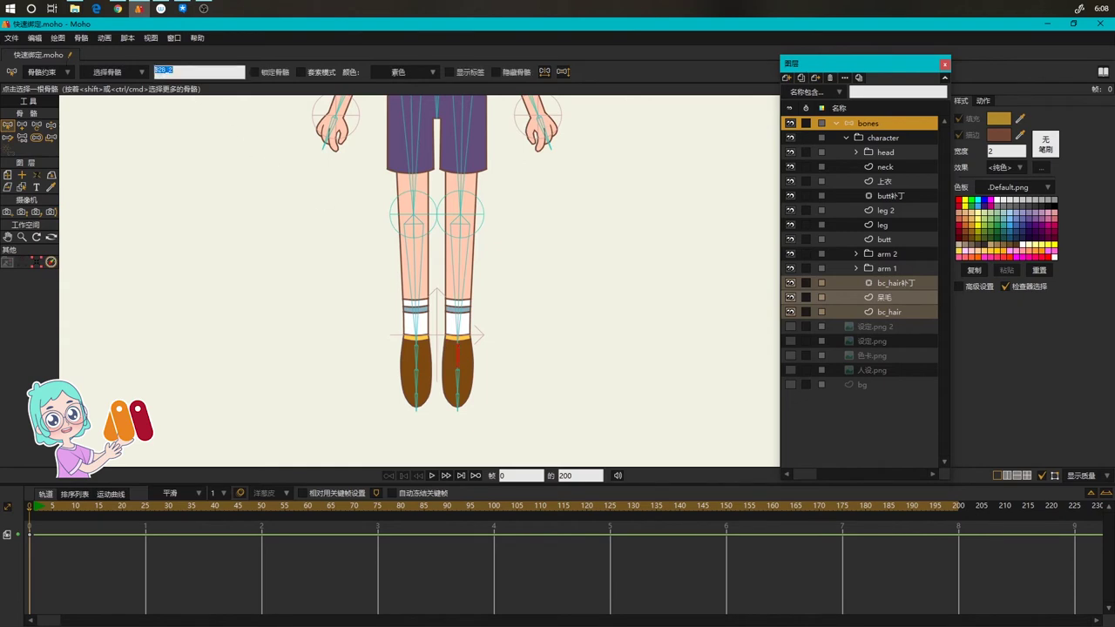
type("R_jiaohuai")
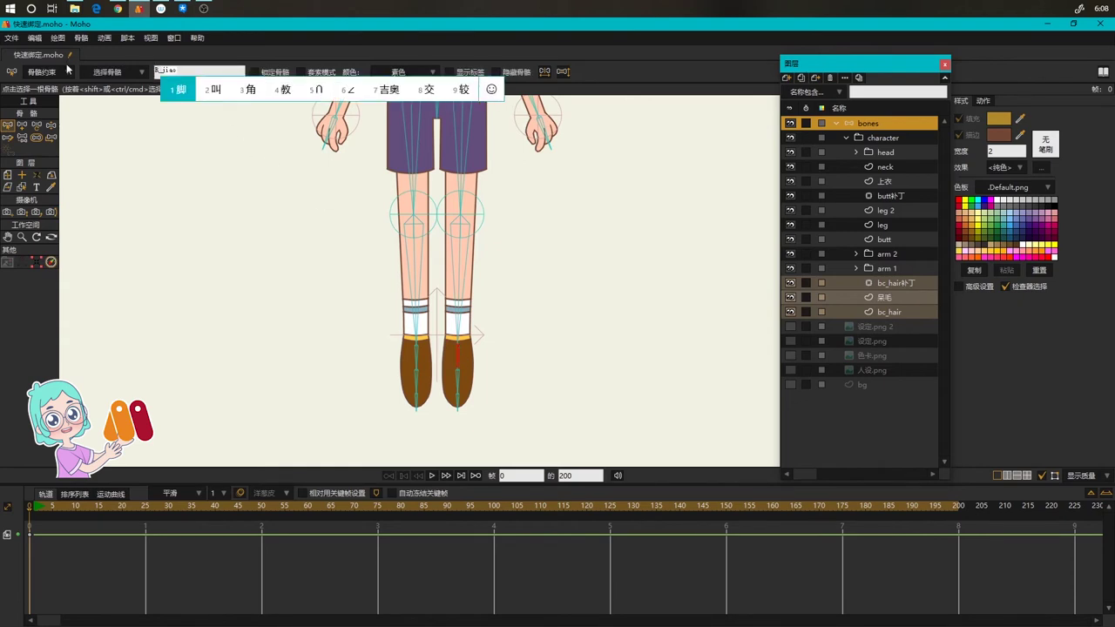
key("space")
Rename the middle foot bones inside the shoes as L_脚掌 on the original leg and R_脚掌 on the copied leg
left_click(416, 377)
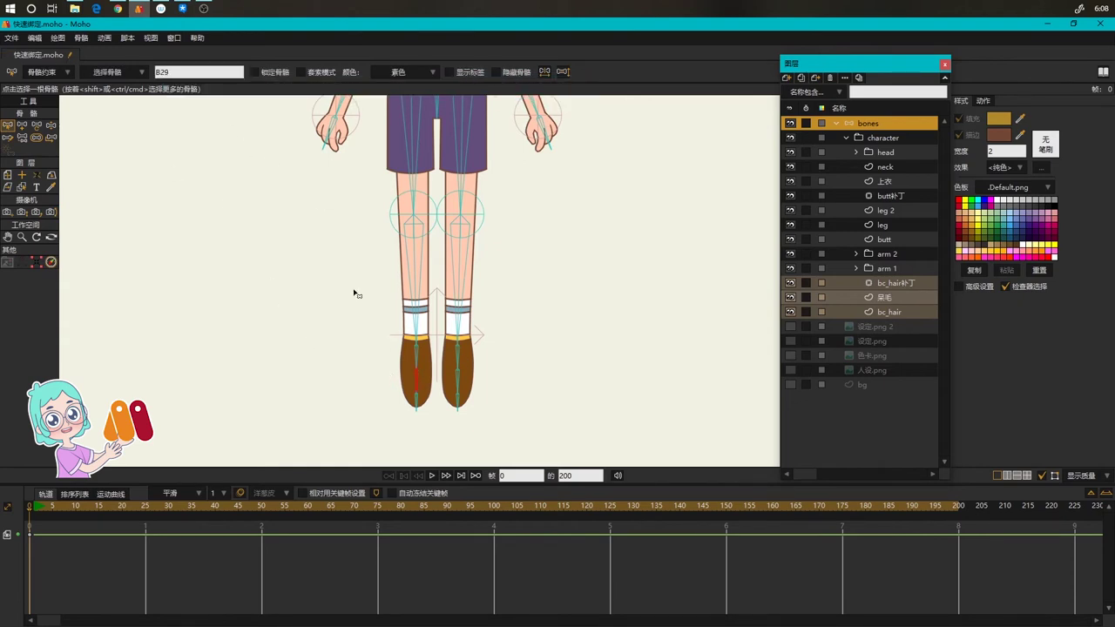
left_click_drag(176, 73, 94, 73)
type("L")
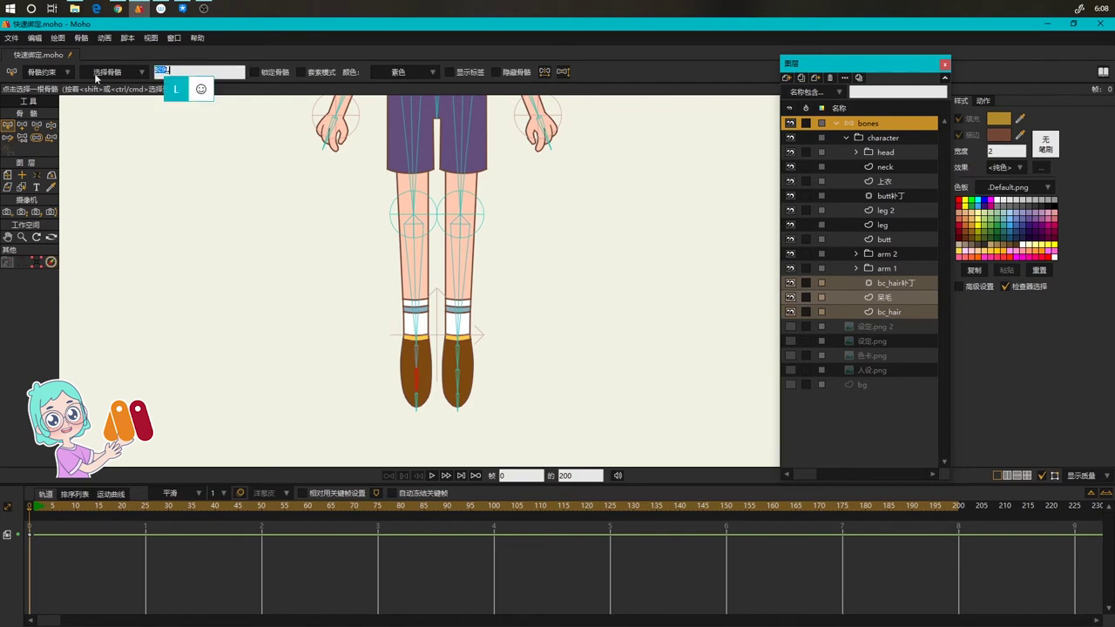
type("L_jiaozhang")
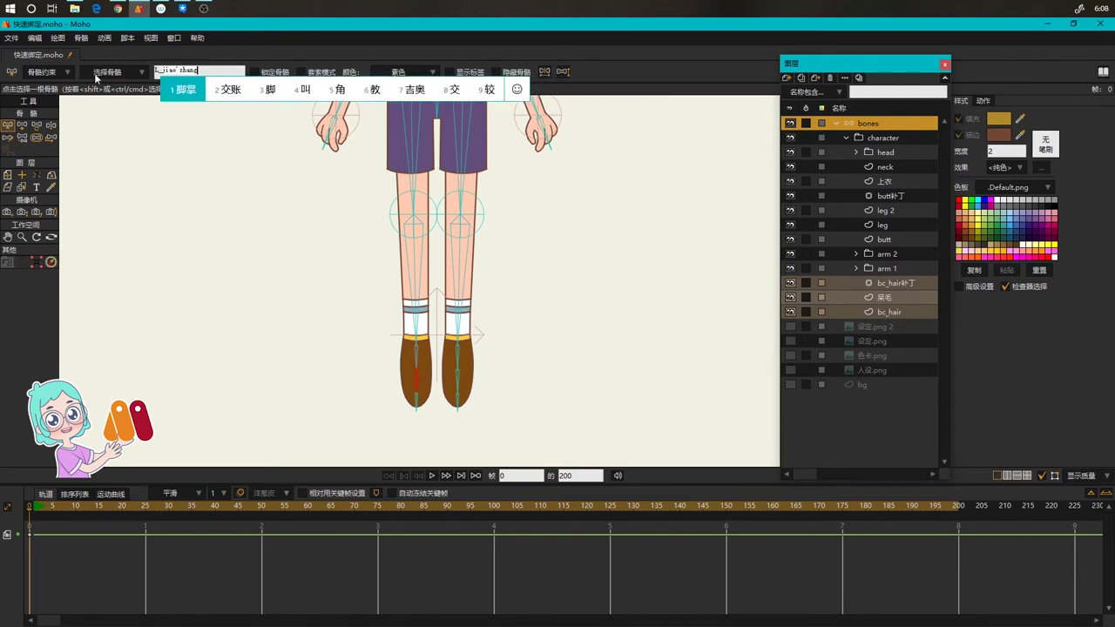
key("space")
key("Return")
left_click(457, 381)
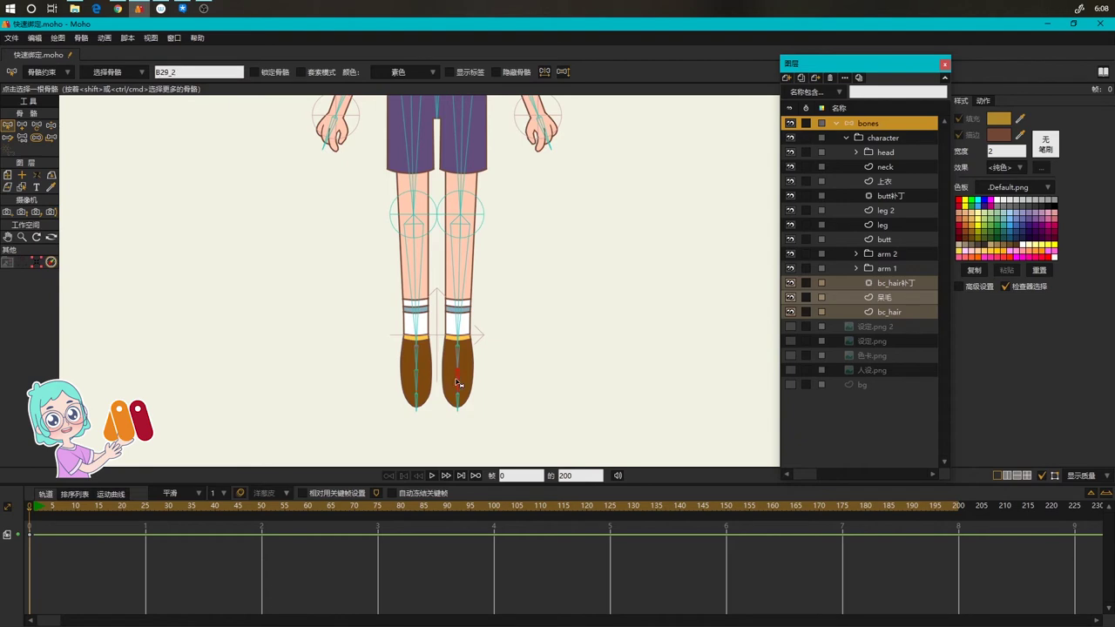
left_click(221, 73)
type("R_jiaozhang")
key("space")
Rename the toe bones at the shoe tips as L_脚趾 on the original leg and R_脚趾 on the copied leg
left_click(416, 398)
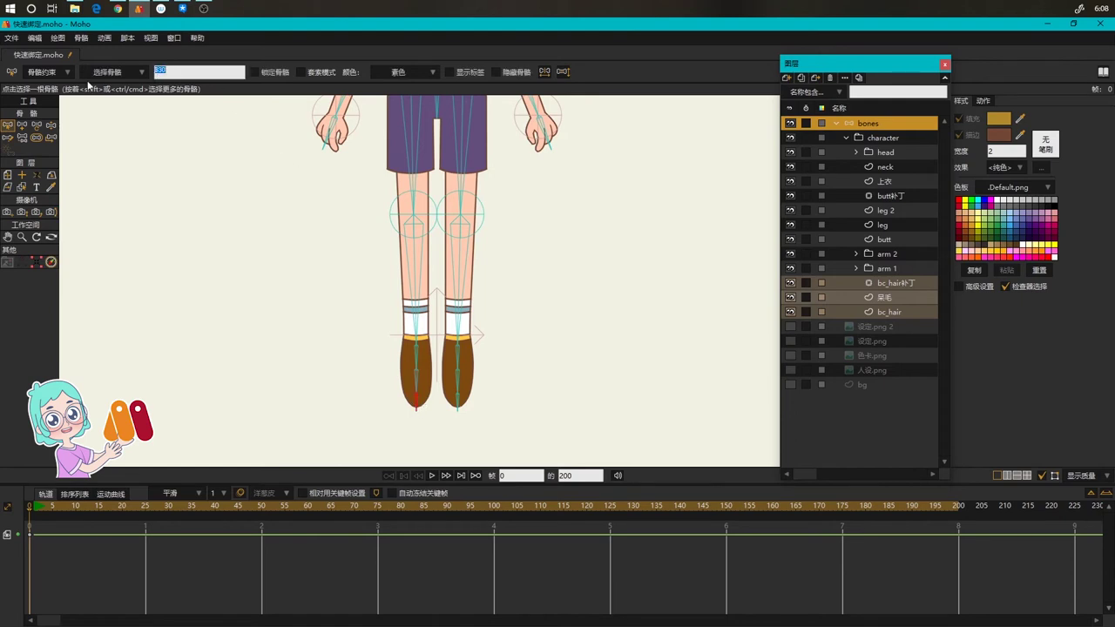
type("L_jiaozhi")
key("space")
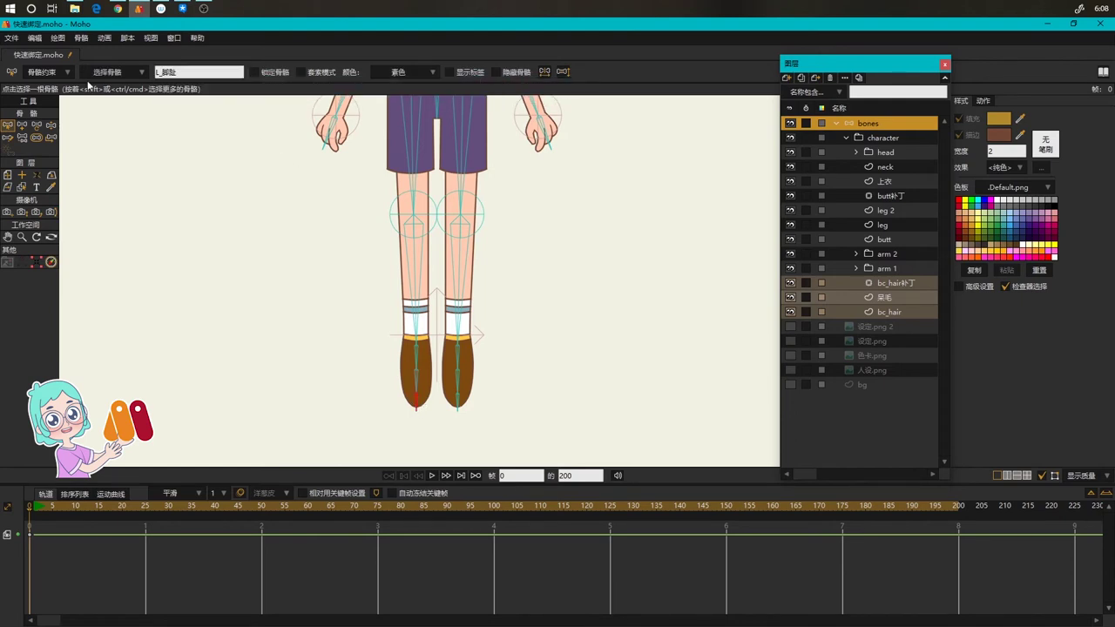
left_click(459, 402)
type("R_")
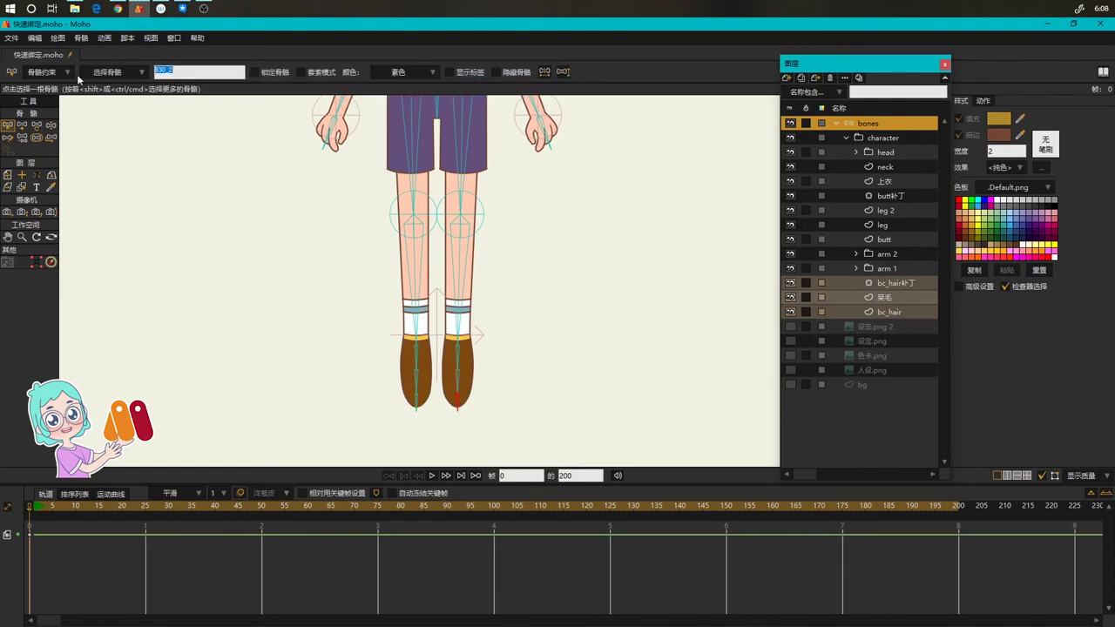
type("jiaozhi")
key("space")
Rename the lower spine bone as 腰 and the upper spine bone in the chest as 胸口
scroll(551, 426, "up", 3)
scroll(551, 427, "up", 3)
left_click(413, 248)
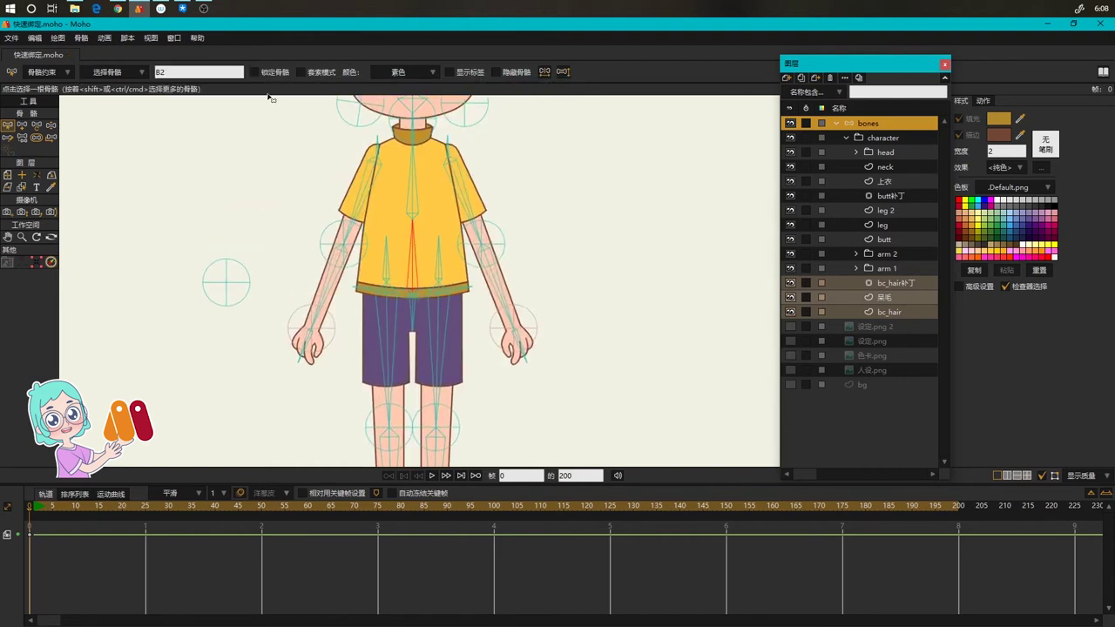
type("yao")
key("space")
left_click(414, 218)
double_click(198, 72)
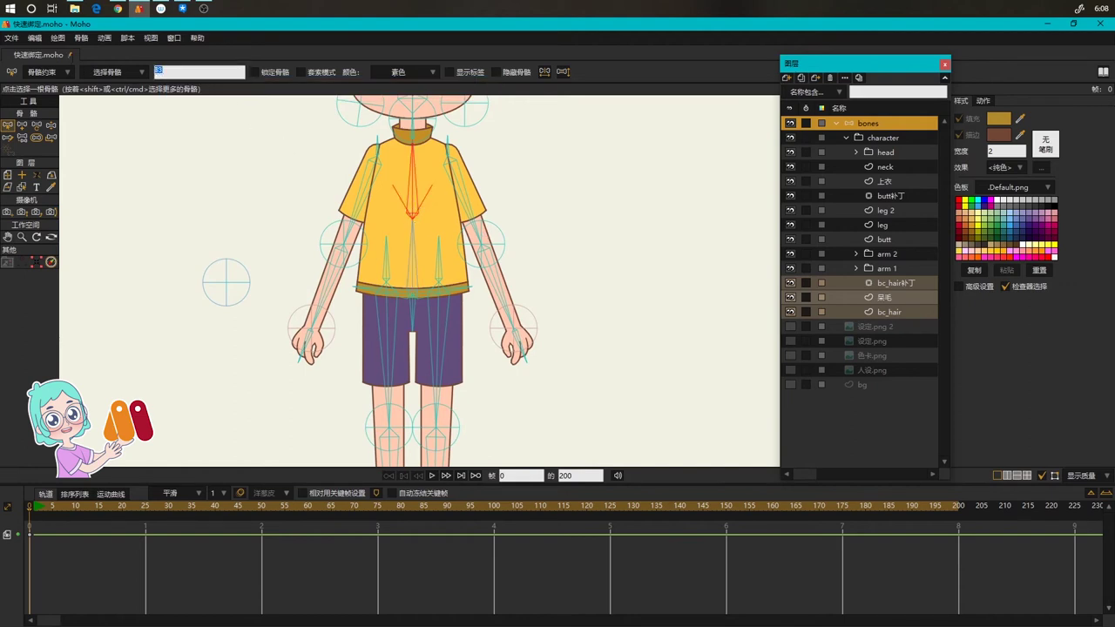
type("xiongkou")
key("space")
key("Return")
Rename the two horizontal bones along the shirt hem as L_下摆 on the original leg's side and R_下摆 on the other side
left_click(387, 294)
double_click(177, 71)
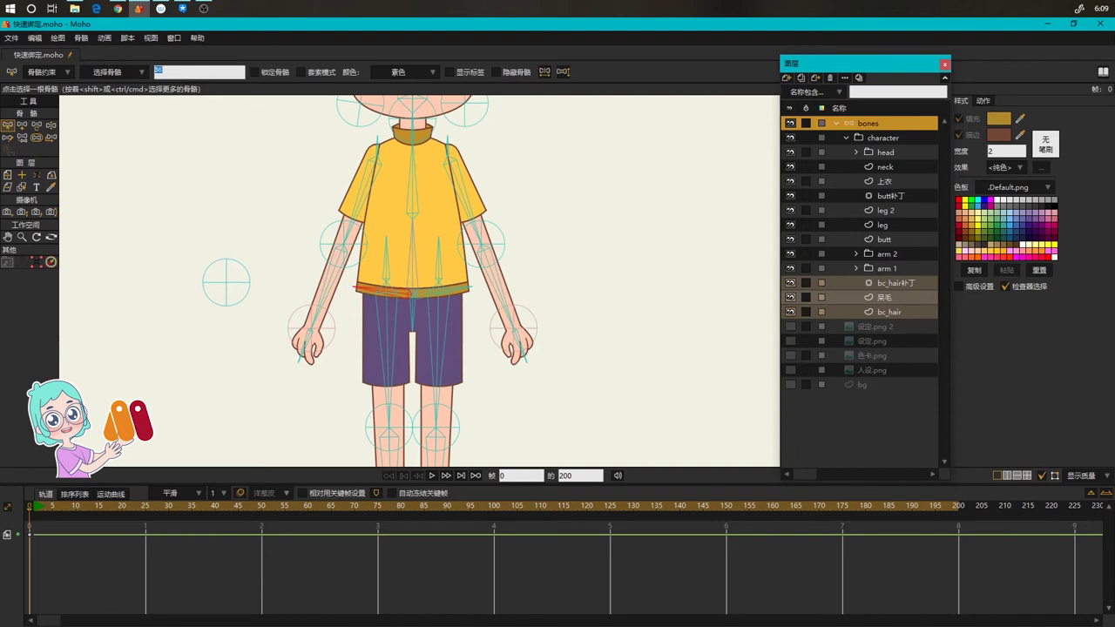
type("L_xiabai")
key("space")
key("Return")
left_click(468, 290)
double_click(176, 73)
type("R_R_xiabai")
key("space")
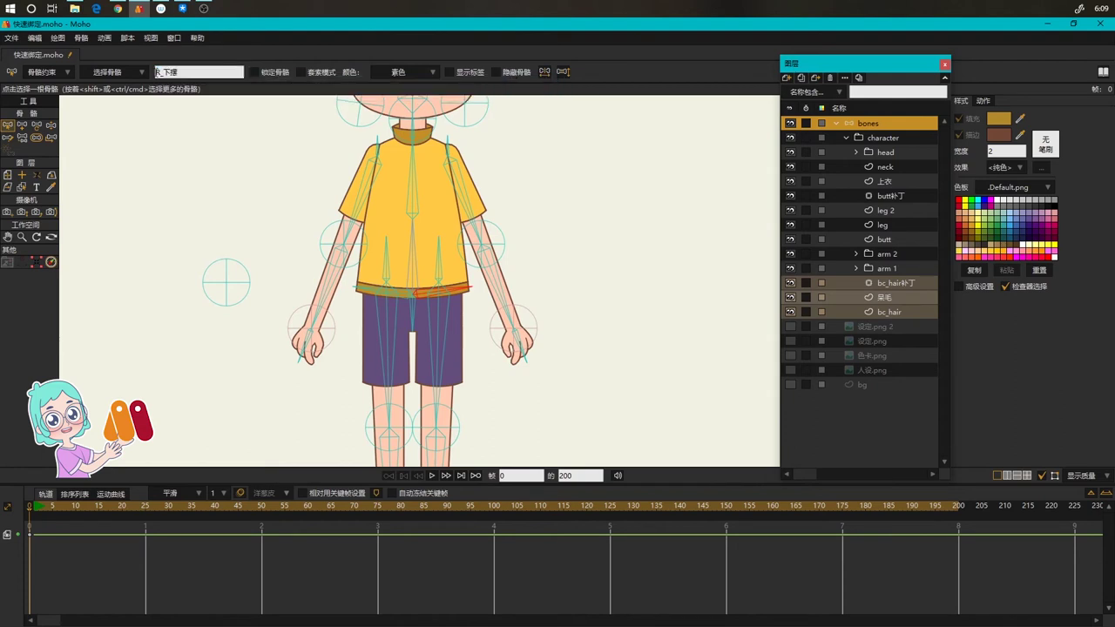
Rename the large vertical bone running through the head as 头
left_click_drag(527, 228, 509, 373)
left_click(389, 228)
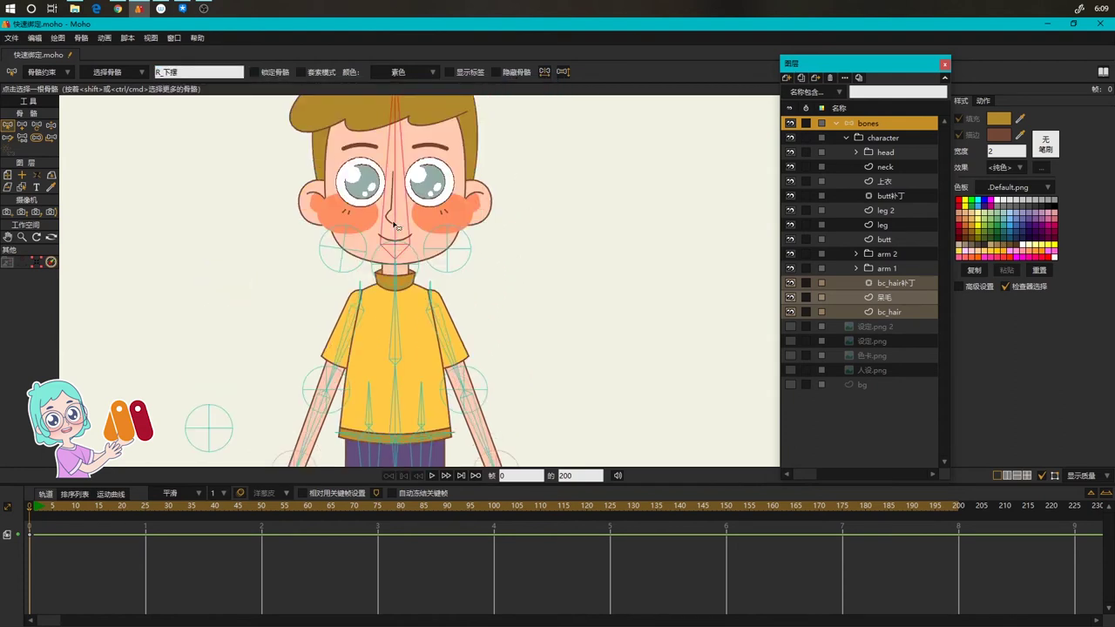
double_click(222, 71)
type("tou")
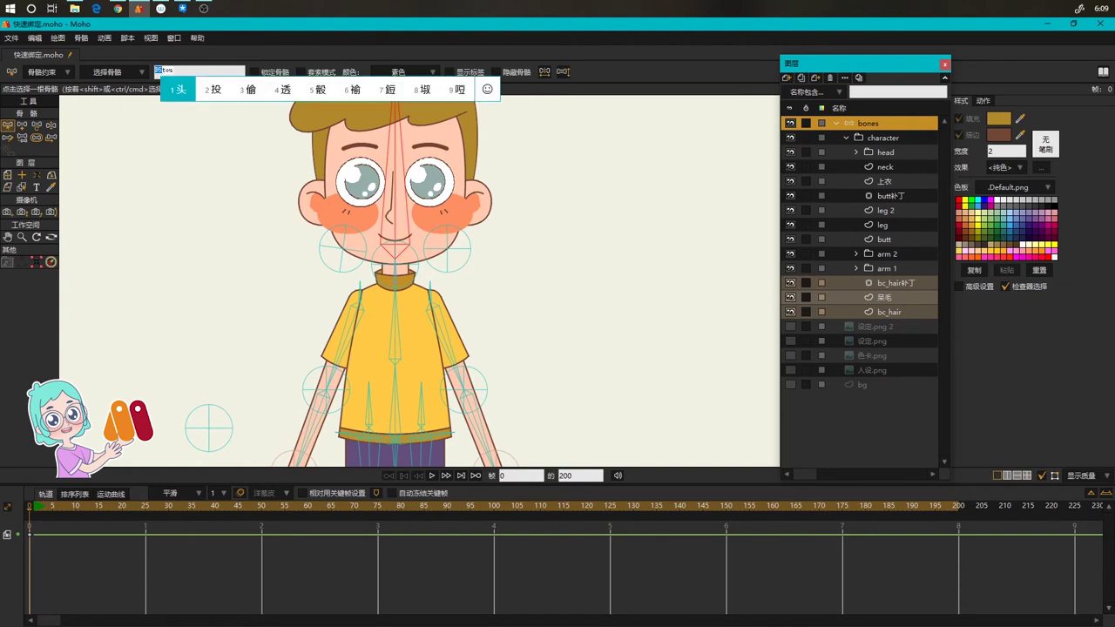
key("space")
Rename the round jaw bone on the L side of the face as L_腮
left_click(347, 247)
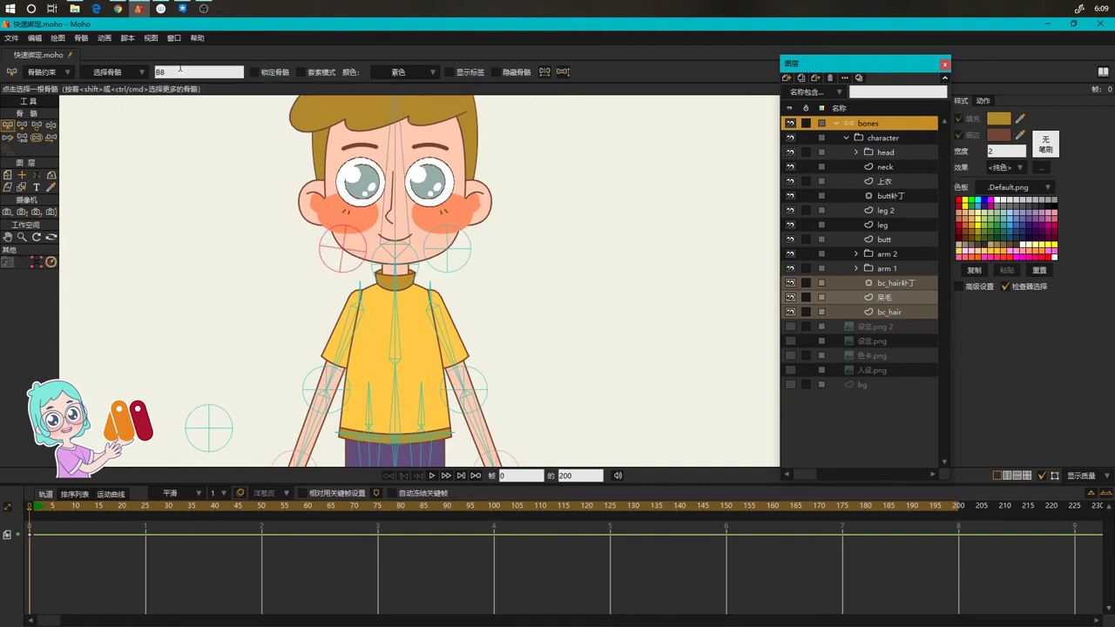
type("L_sai")
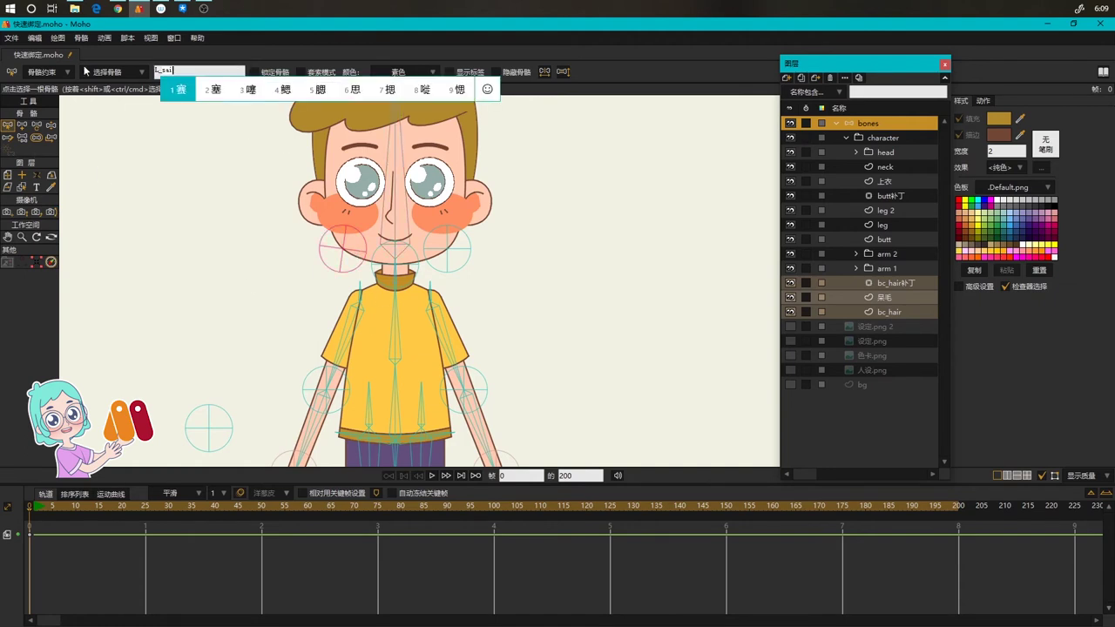
type("5")
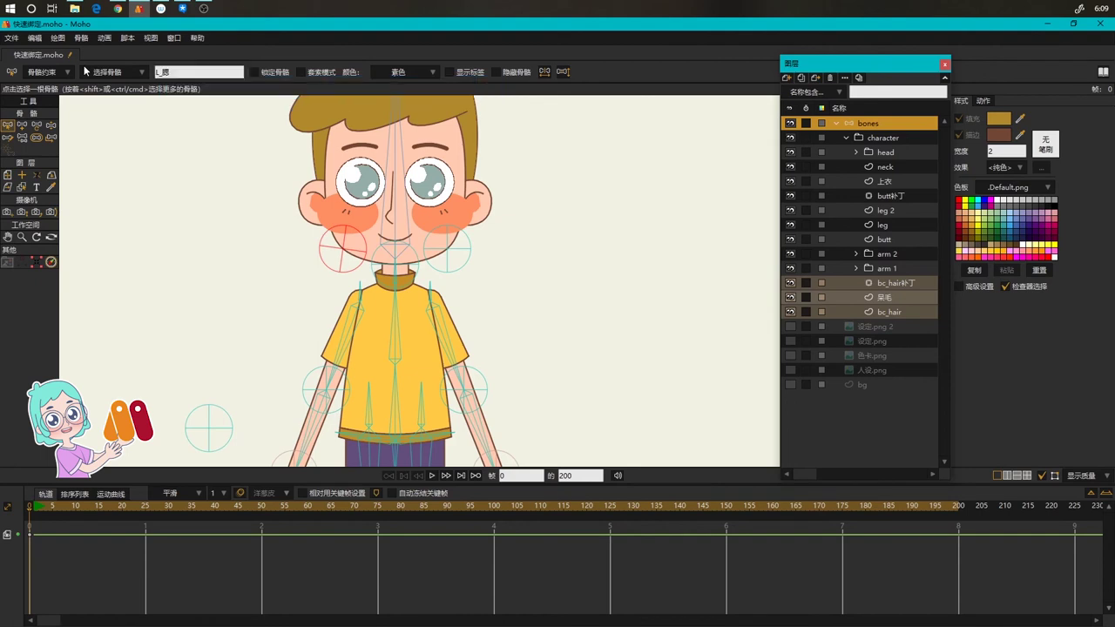
Rename the round central bone at the chin as 下巴
left_click(393, 232)
left_click_drag(214, 75, 105, 69)
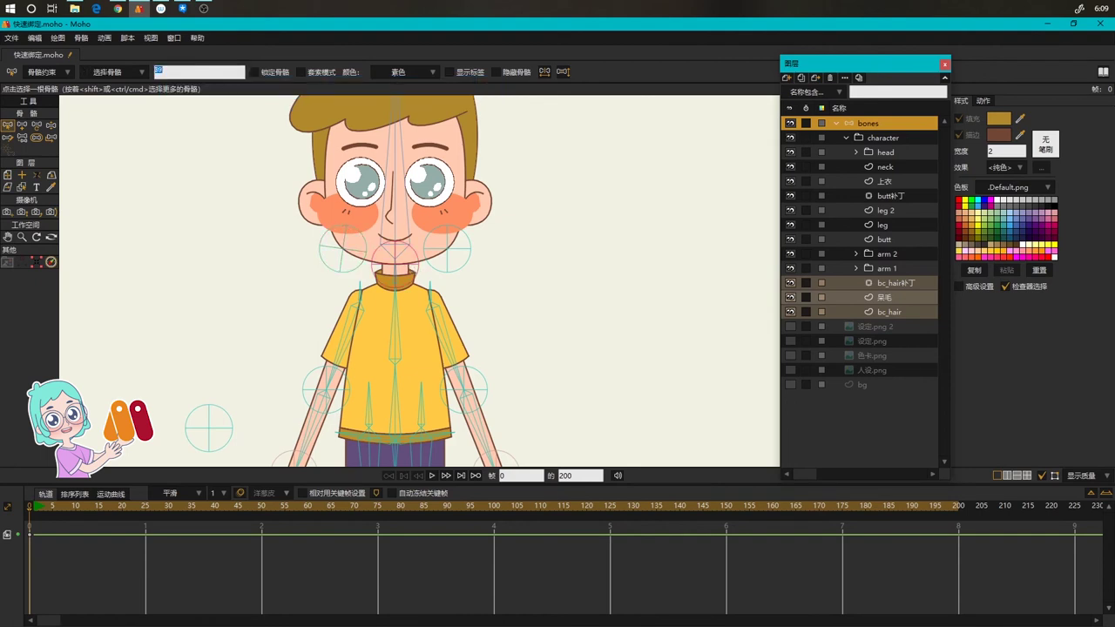
type("xiaba")
key("space")
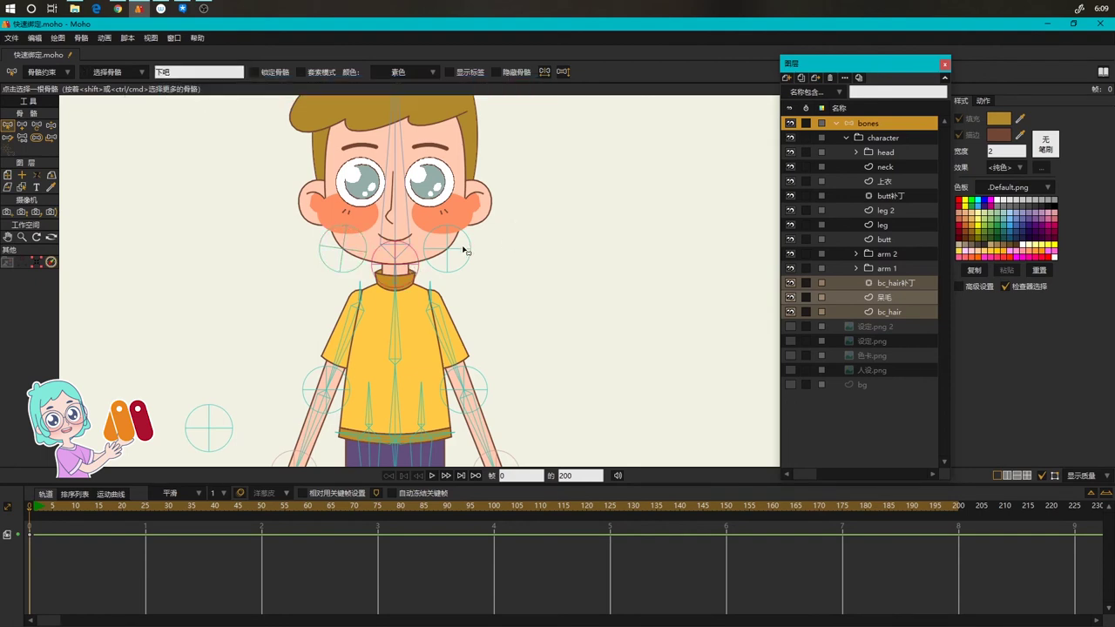
Rename the round jaw bone on the R side of the face as R_腮
left_click(461, 247)
double_click(175, 71)
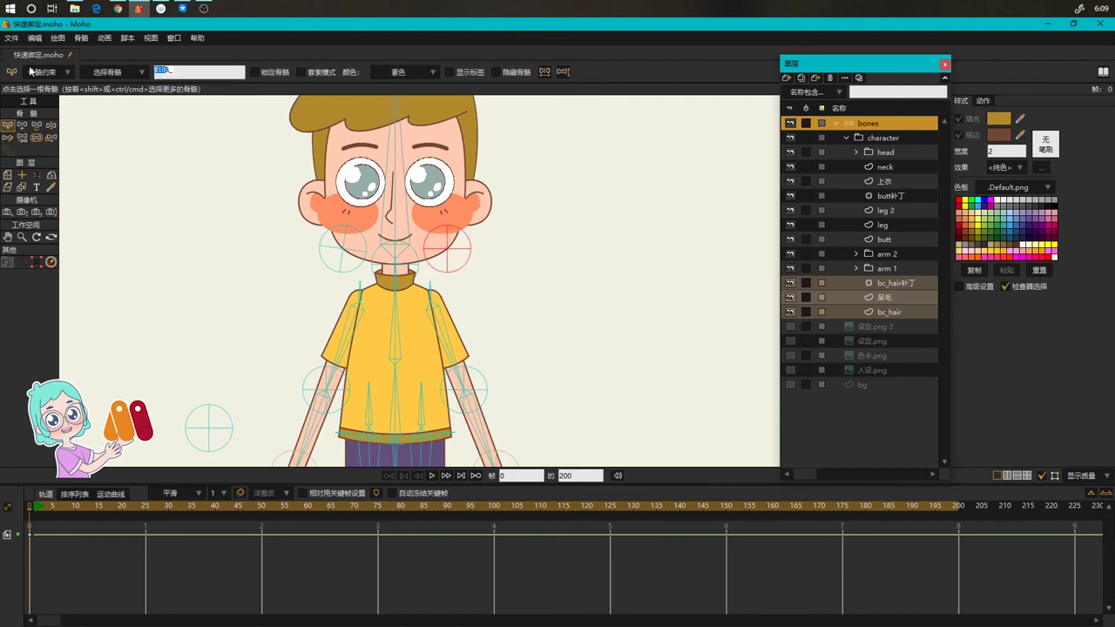
type("R_sai")
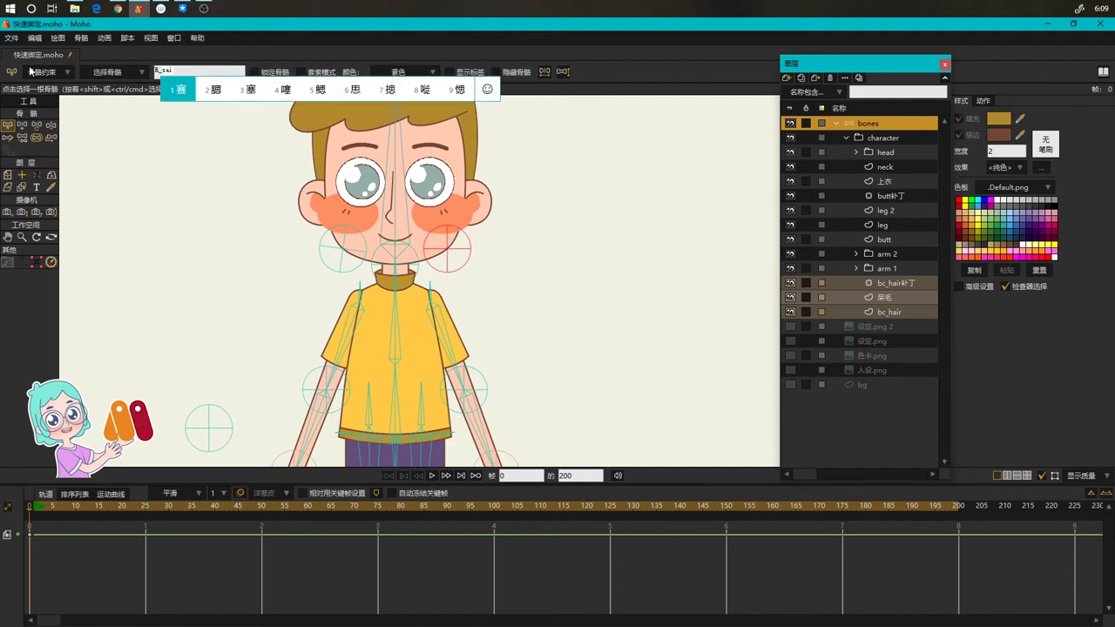
key("space")
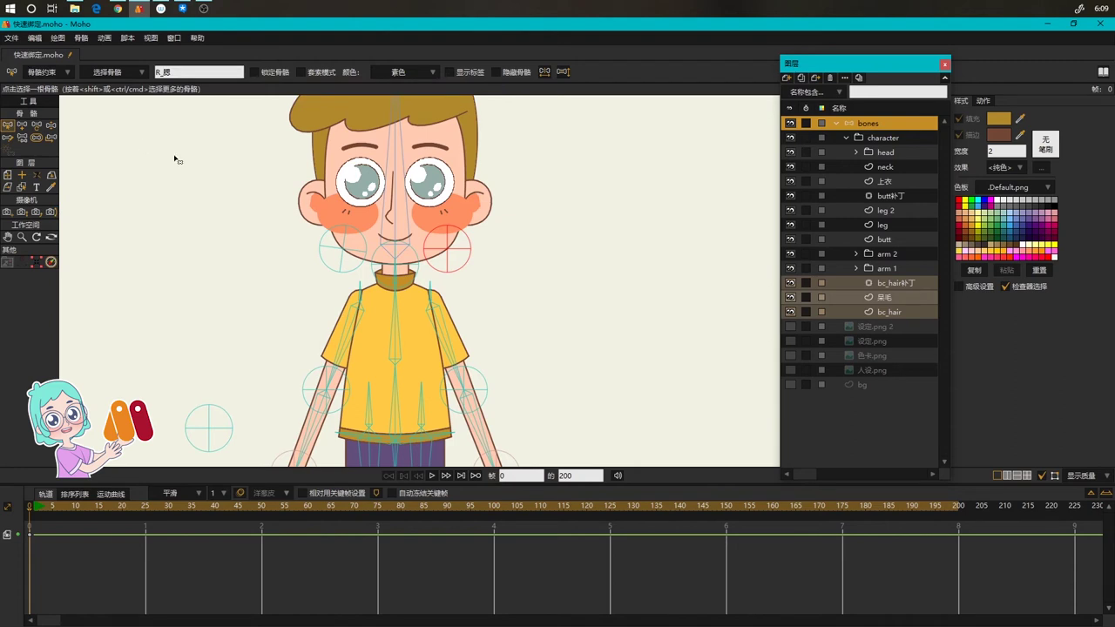
scroll(501, 246, "down", 3)
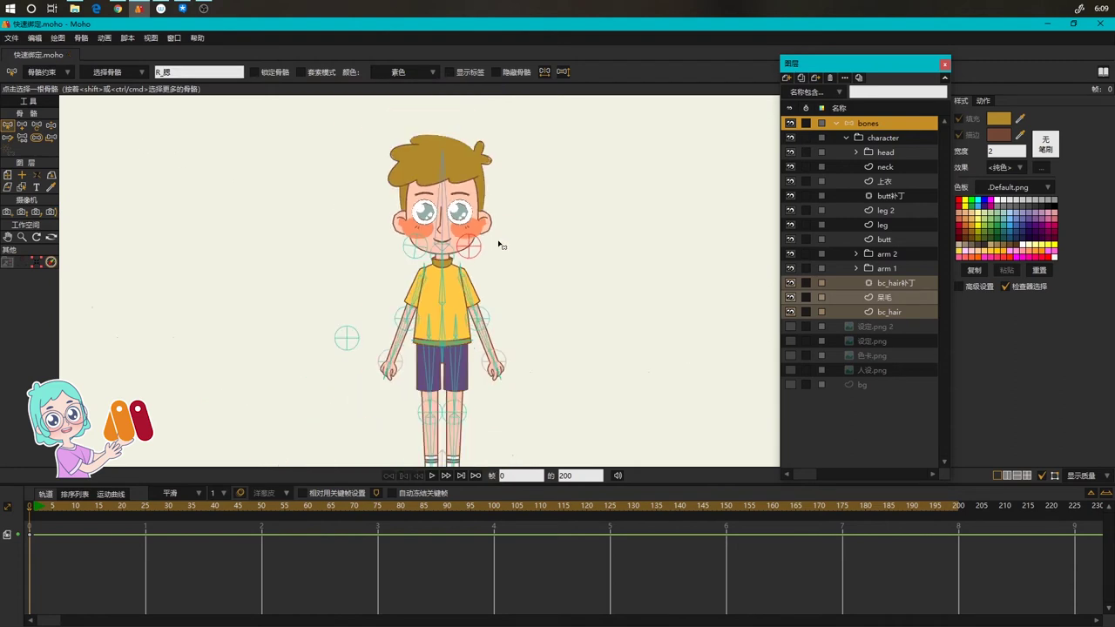
Parent the two small bones at the hem of the shirt to the central pelvis bone
scroll(436, 339, "up", 3)
left_click(425, 324)
key("p")
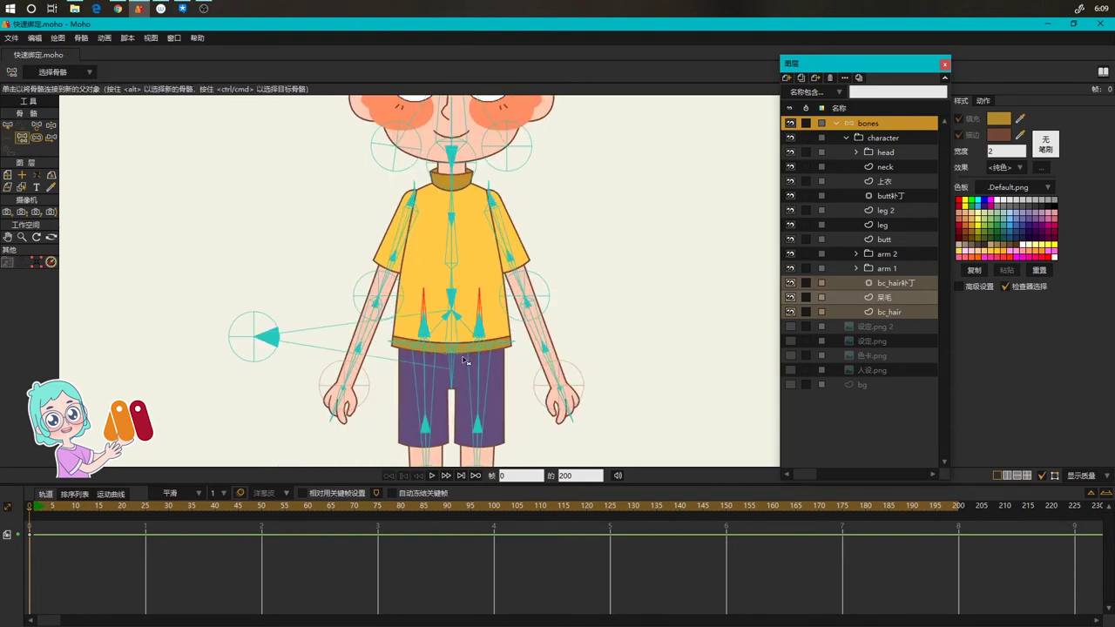
scroll(644, 331, "down", 5)
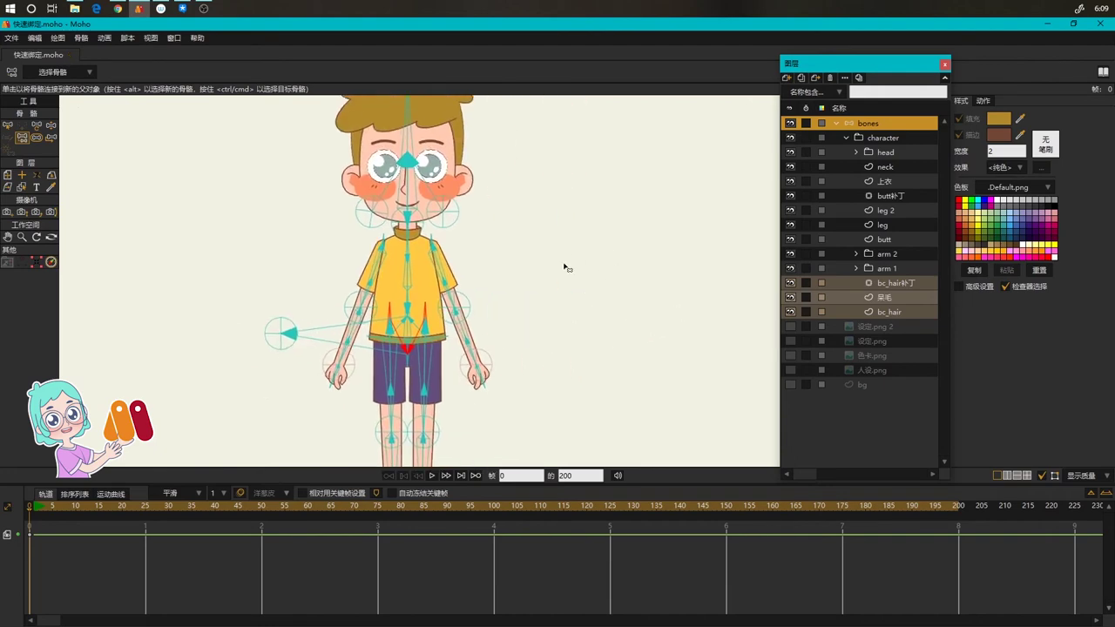
Test how the head and torso bones move with Manipulate Bones
key("z")
scroll(453, 260, "up", 2)
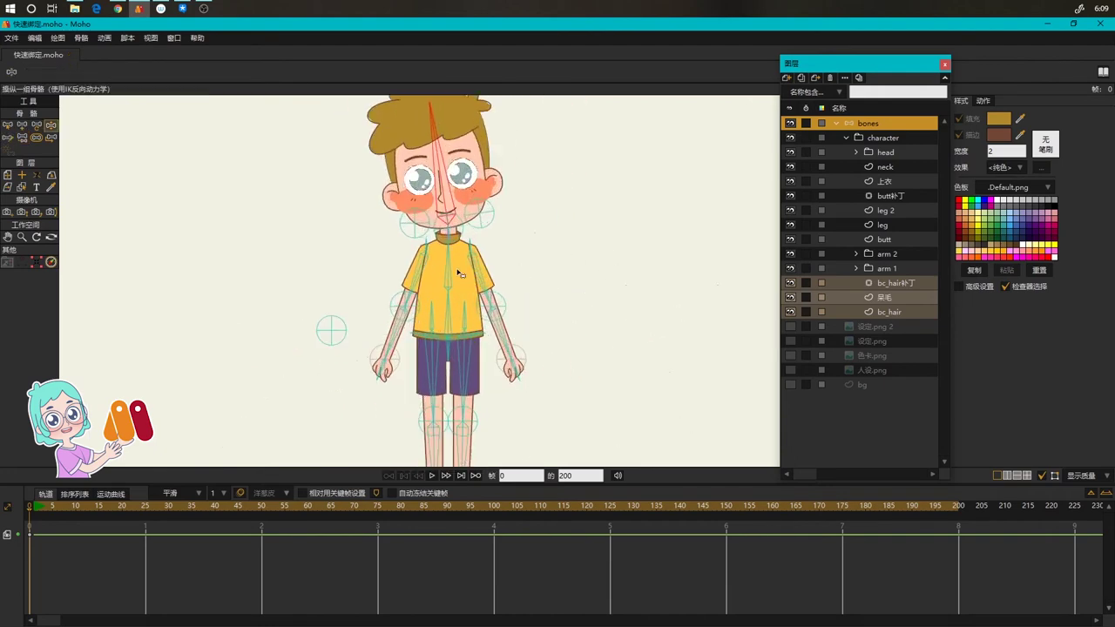
left_click_drag(459, 281, 457, 277)
Parent both shoulder bones to the chest bone in the middle of the torso
key("b")
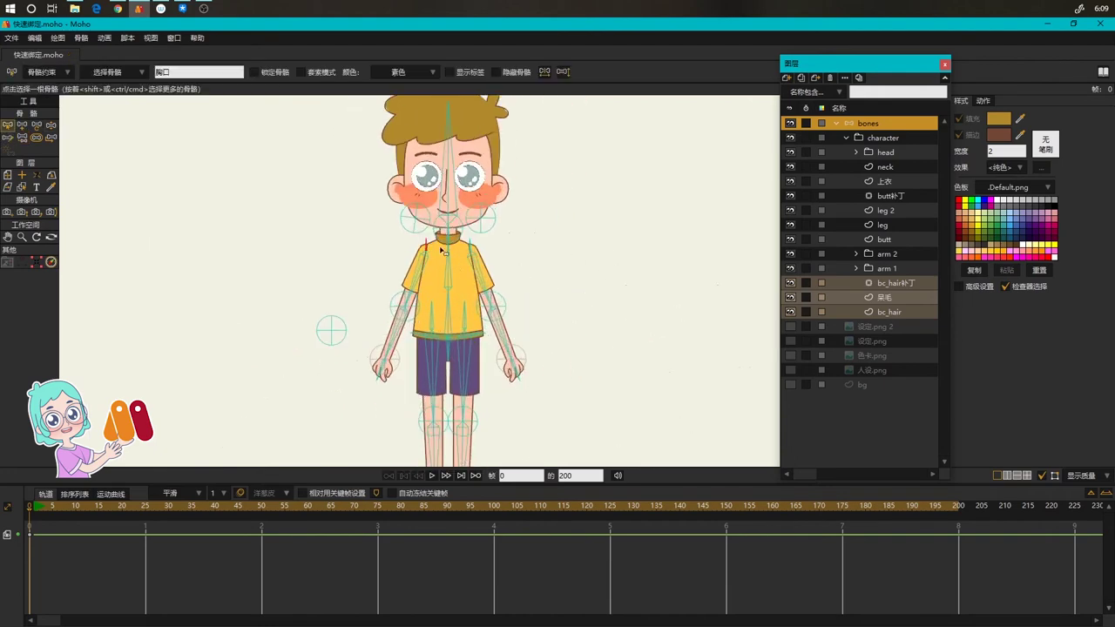
key("p")
left_click(452, 260)
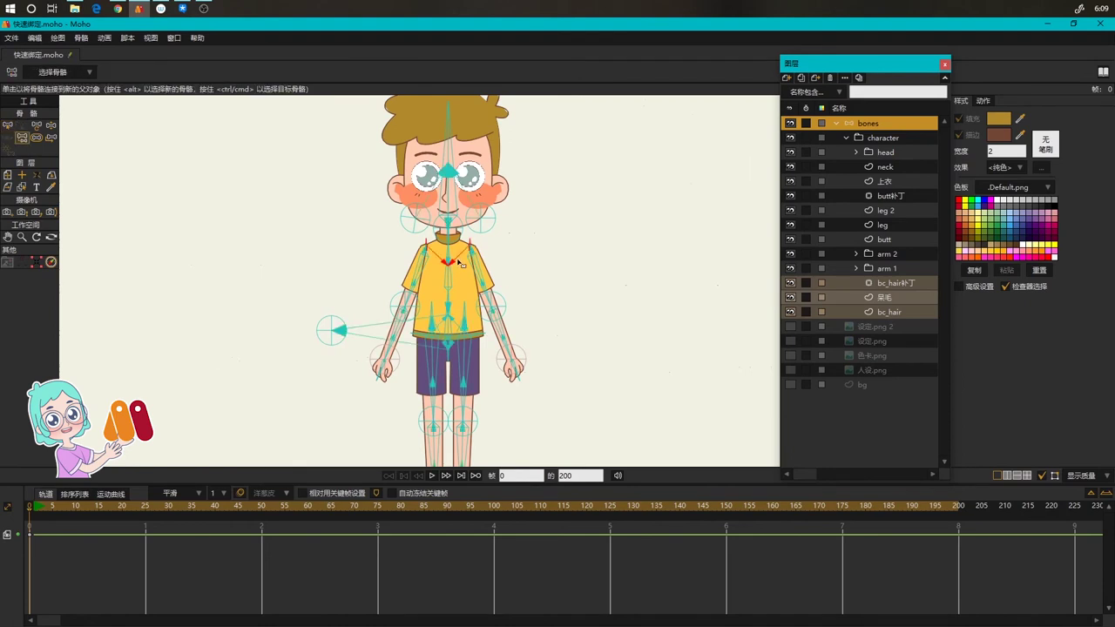
Test the upper-body rig by tilting the torso and swinging both arms
key("z")
left_click_drag(450, 254, 493, 251)
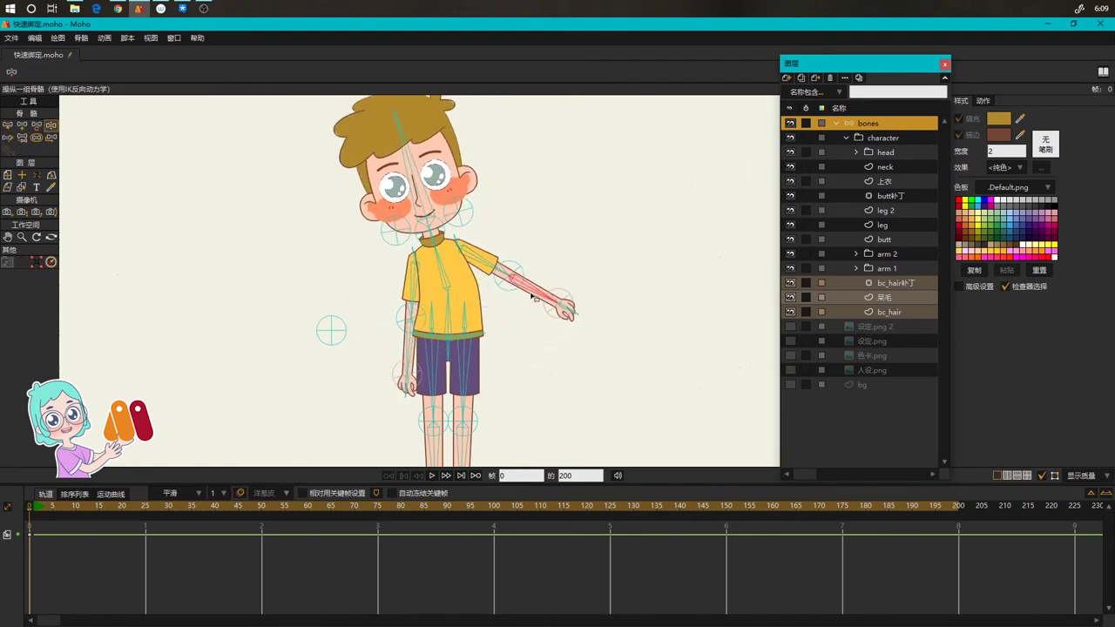
left_click_drag(530, 296, 513, 301)
left_click_drag(410, 288, 386, 340)
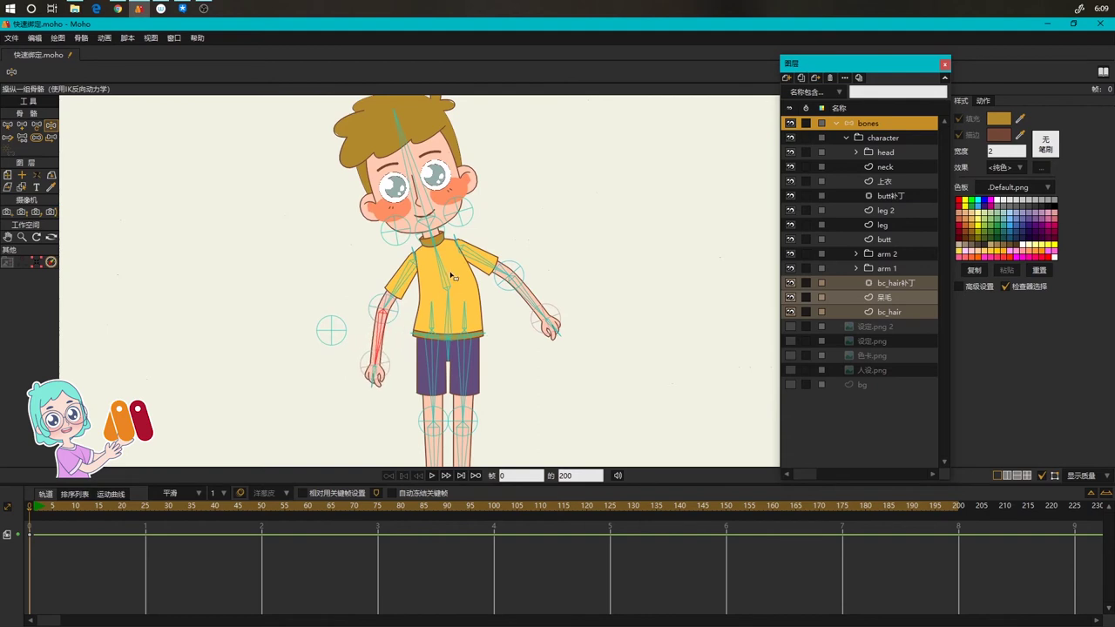
Test the lower-body rig by bending the pelvis, both legs, feet and toe bones
left_click_drag(448, 308, 418, 334)
left_click_drag(452, 380, 444, 261)
left_click_drag(374, 332, 497, 292)
left_click_drag(515, 340, 521, 324)
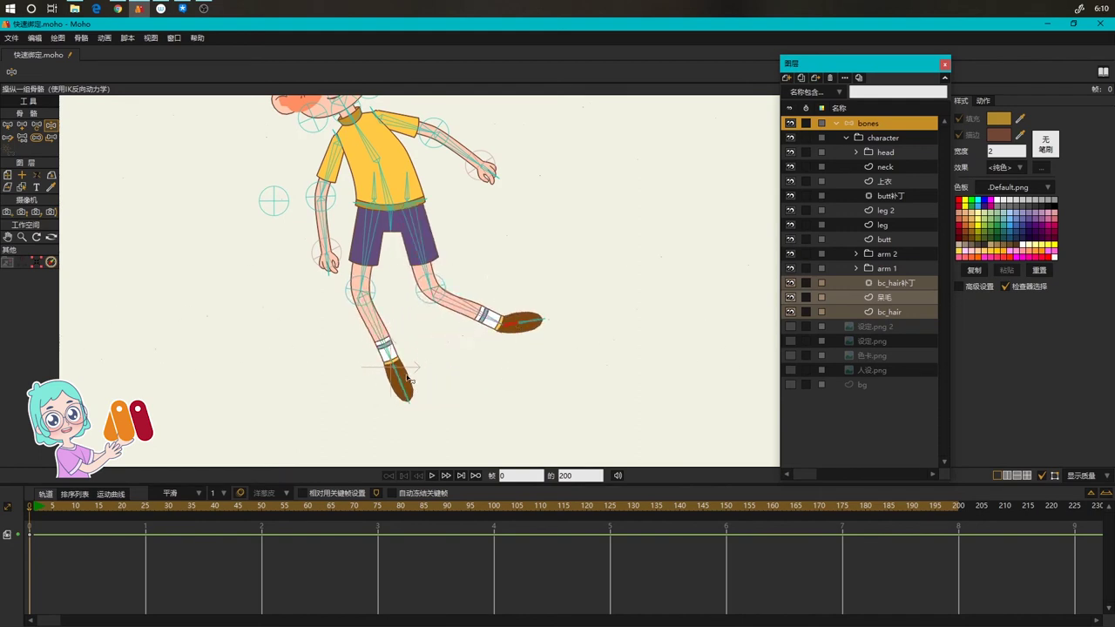
left_click_drag(410, 380, 414, 397)
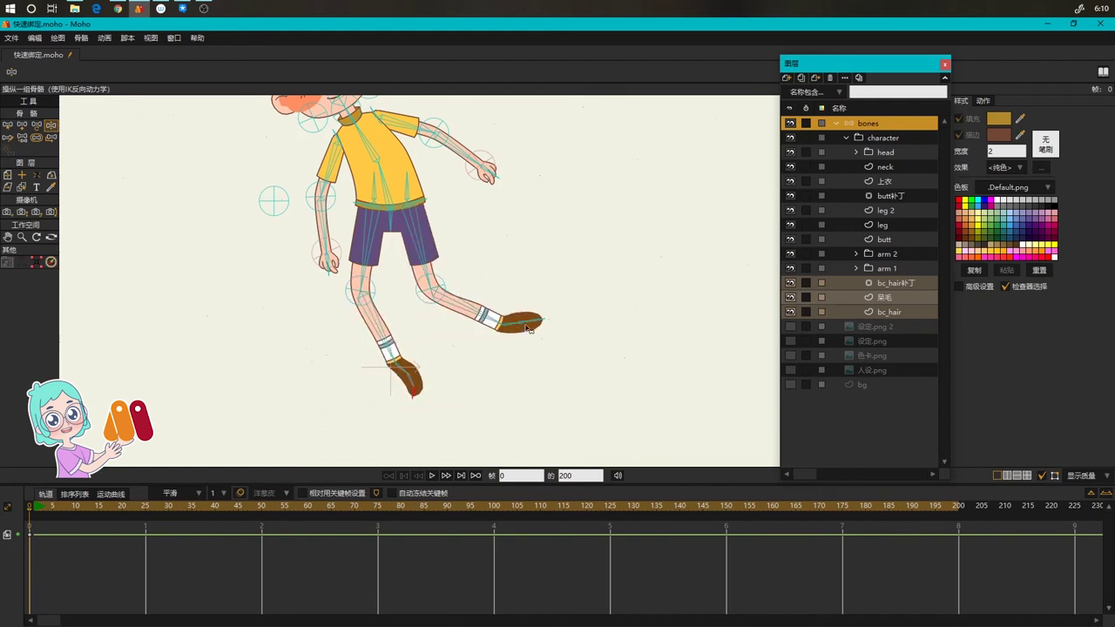
left_click_drag(533, 325, 537, 338)
key("b")
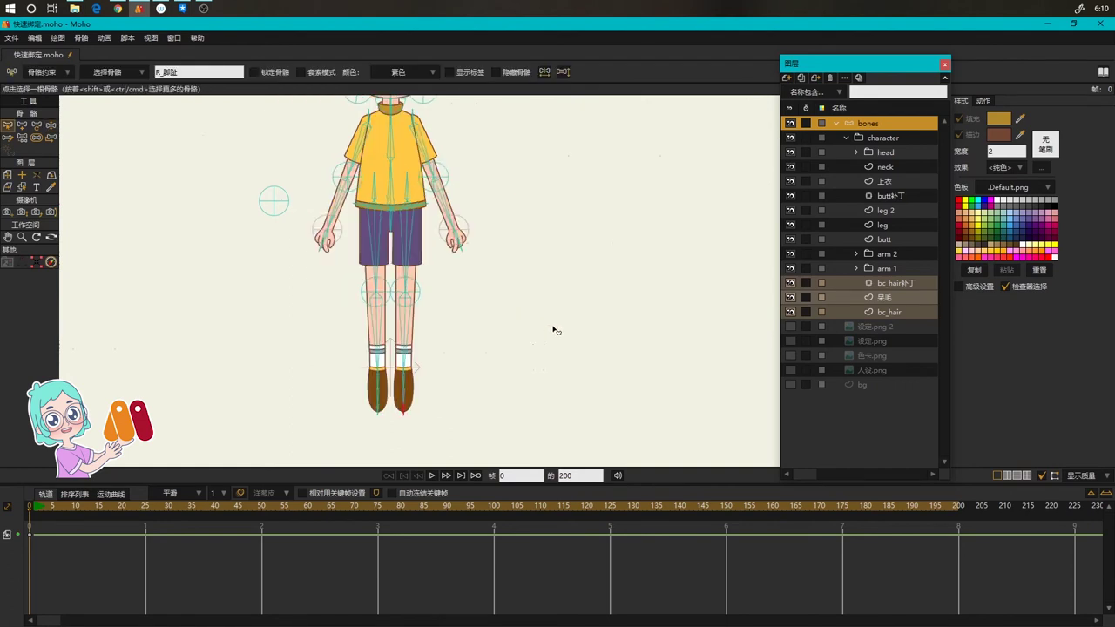
Apply an angle constraint to the heel bone of the L foot and enter its new minimum and maximum angles
scroll(449, 384, "up", 3)
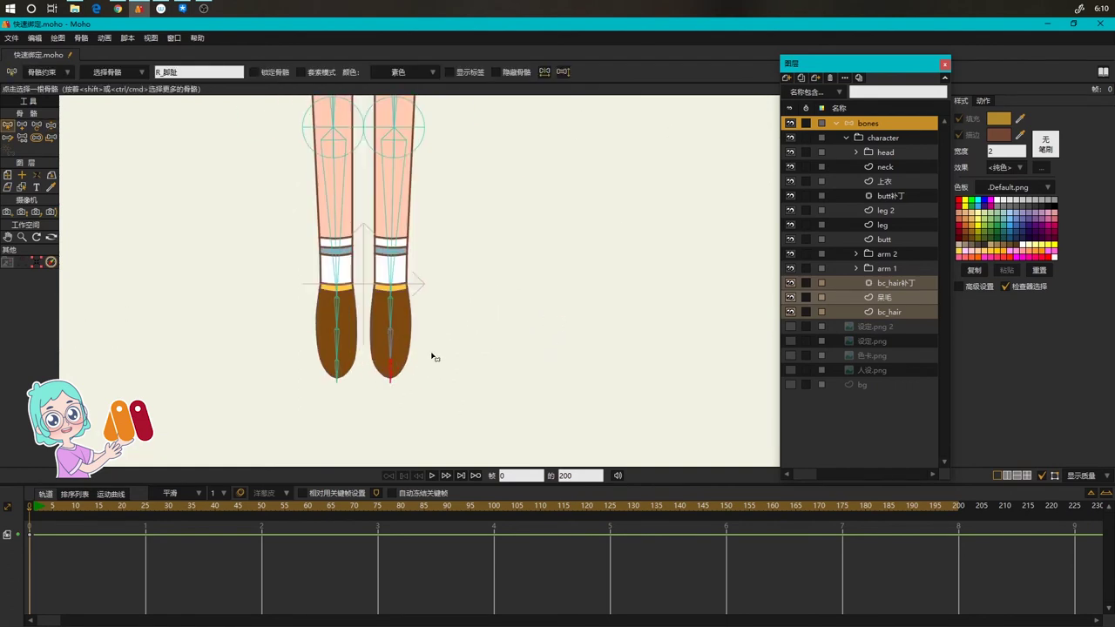
left_click(342, 317)
left_click(48, 71)
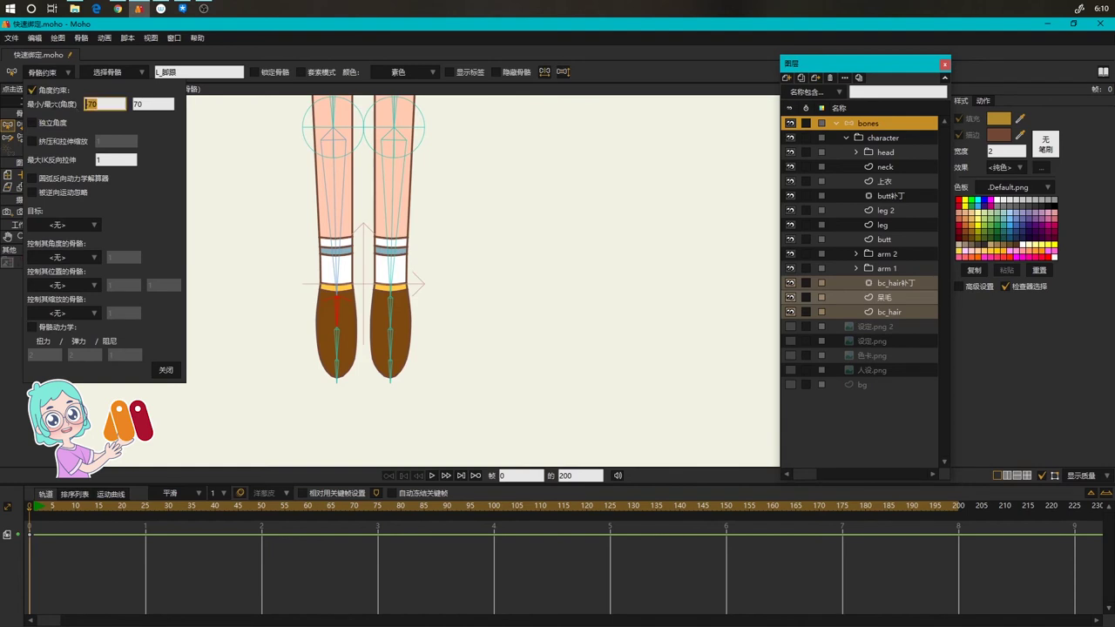
type("-1")
left_click(167, 103)
Enable the angle constraint on the heel bone of the R foot, with a range of -10 to 10
left_click(390, 324)
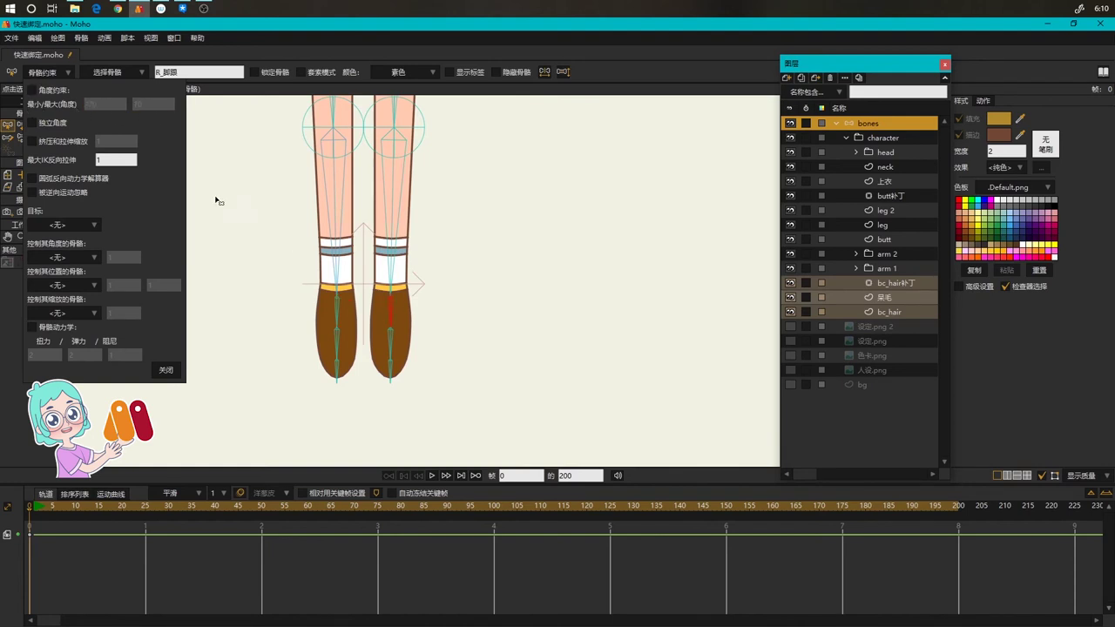
left_click(48, 89)
left_click(103, 103)
type("-")
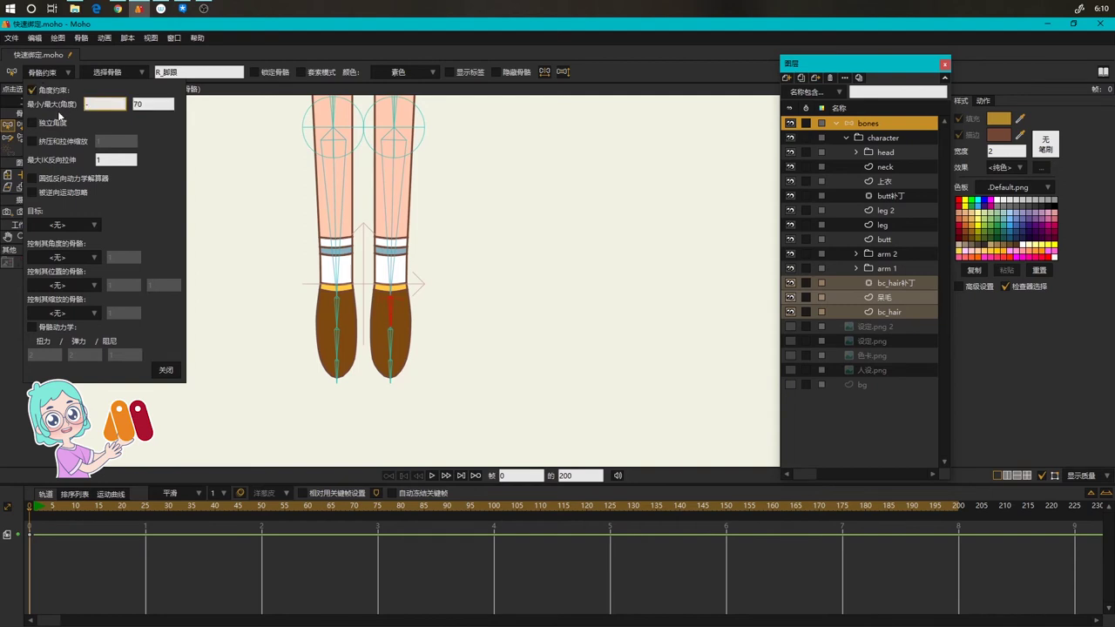
type("10")
key("Tab")
type("10")
left_click(174, 369)
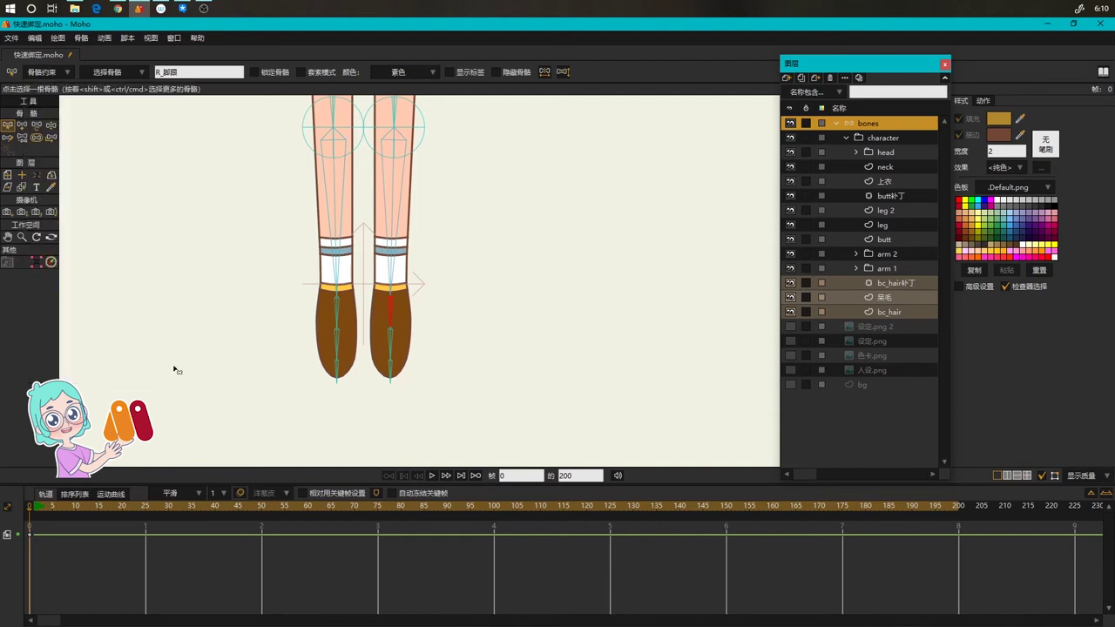
Test the angle limits of both heel bones with Manipulate Bones
key("z")
left_click_drag(340, 311, 393, 314)
key("b")
Draw a small vertical control bone beside the feet and name it L_脚_左右
scroll(484, 289, "down", 2)
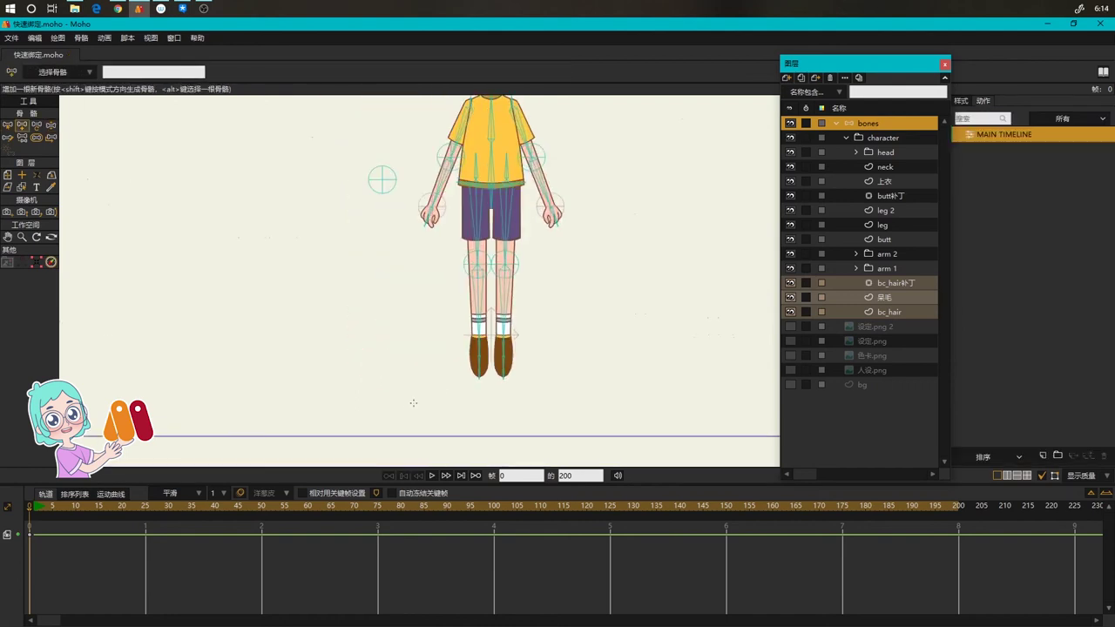
left_click_drag(142, 73, 75, 78)
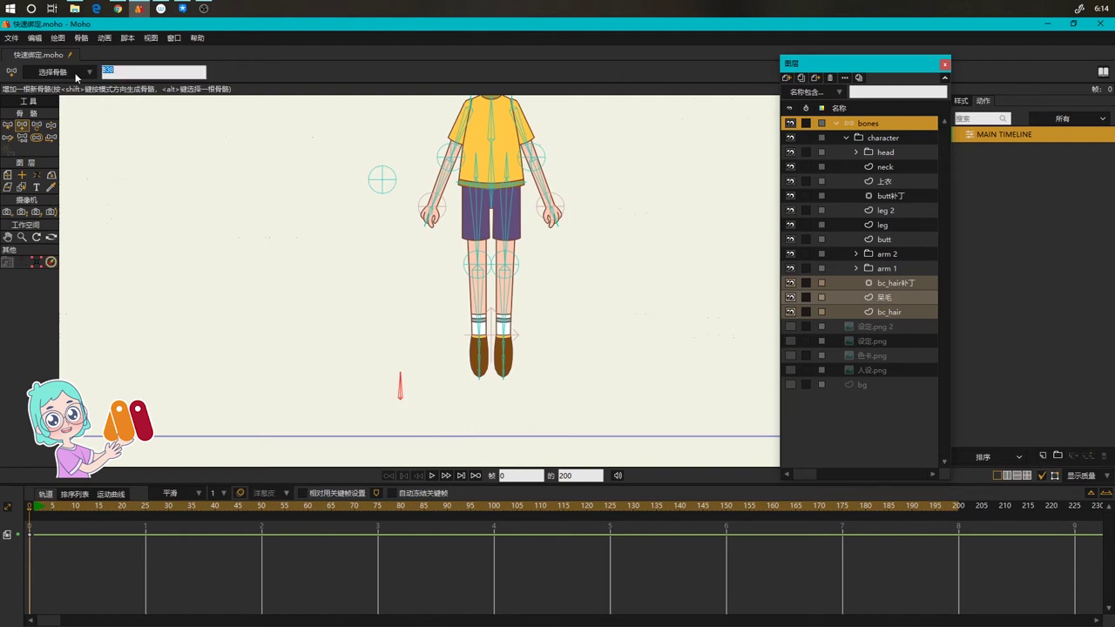
type("jiao")
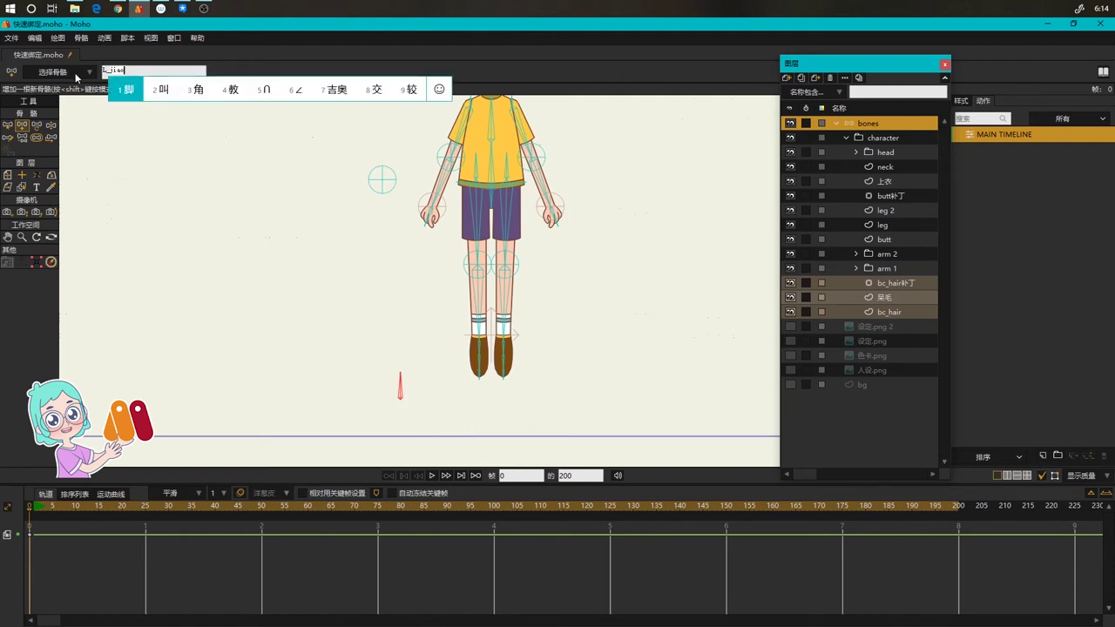
key("space")
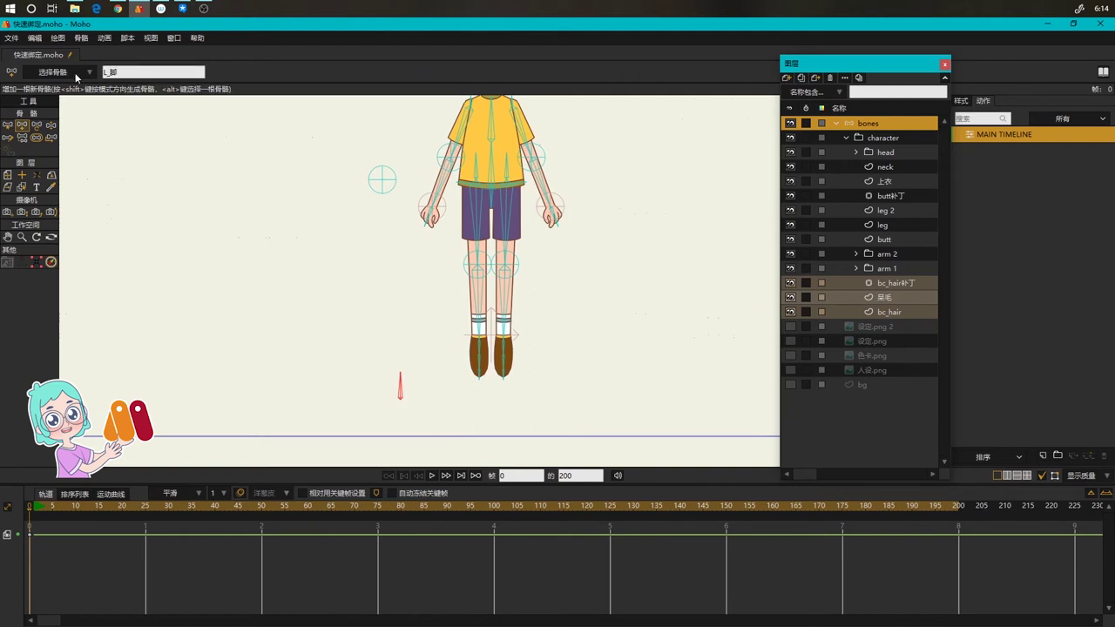
left_click(135, 71)
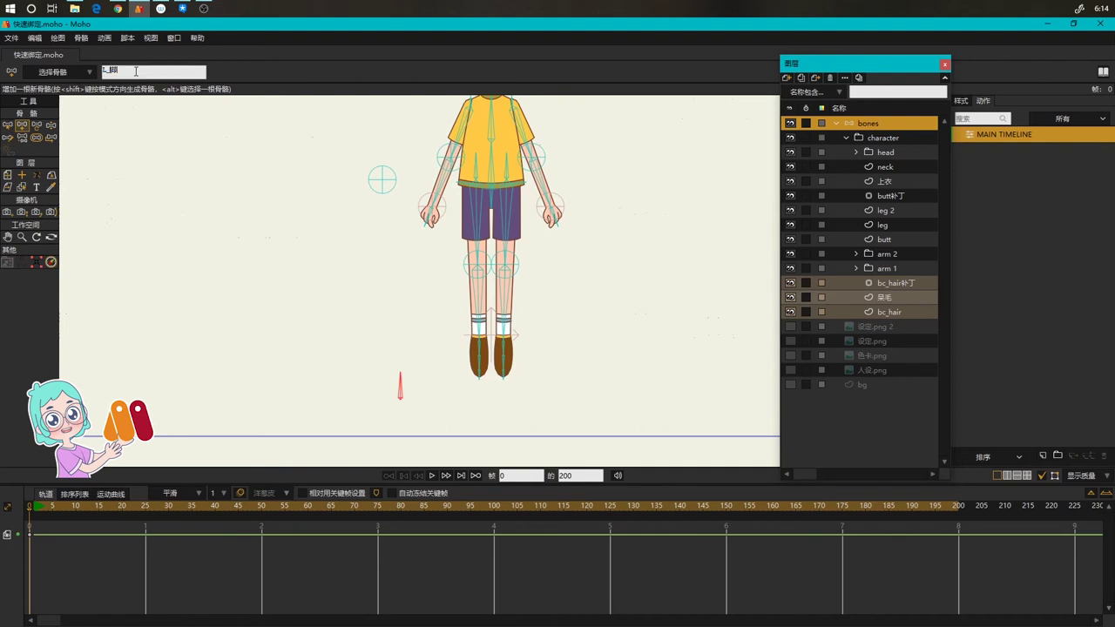
type("_zuoyou")
key("space")
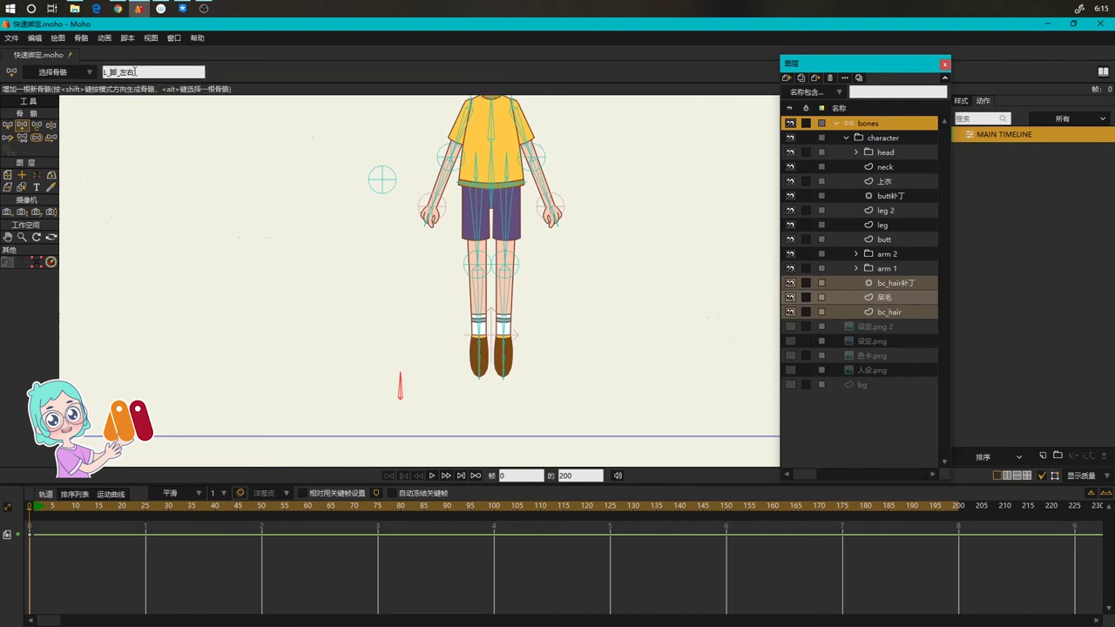
Create L_脚_左右 smart bone dial actions from -90 to 90 degrees with separate directions, and move the end keyframes to frame 50
left_click(129, 39)
mouse_move(109, 41)
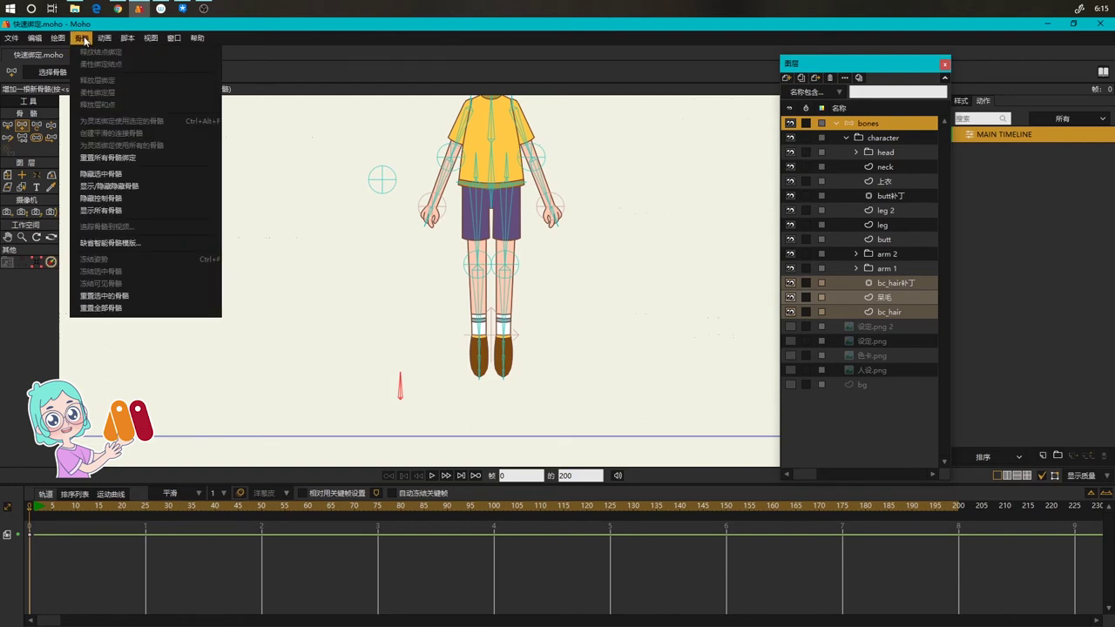
left_click(122, 243)
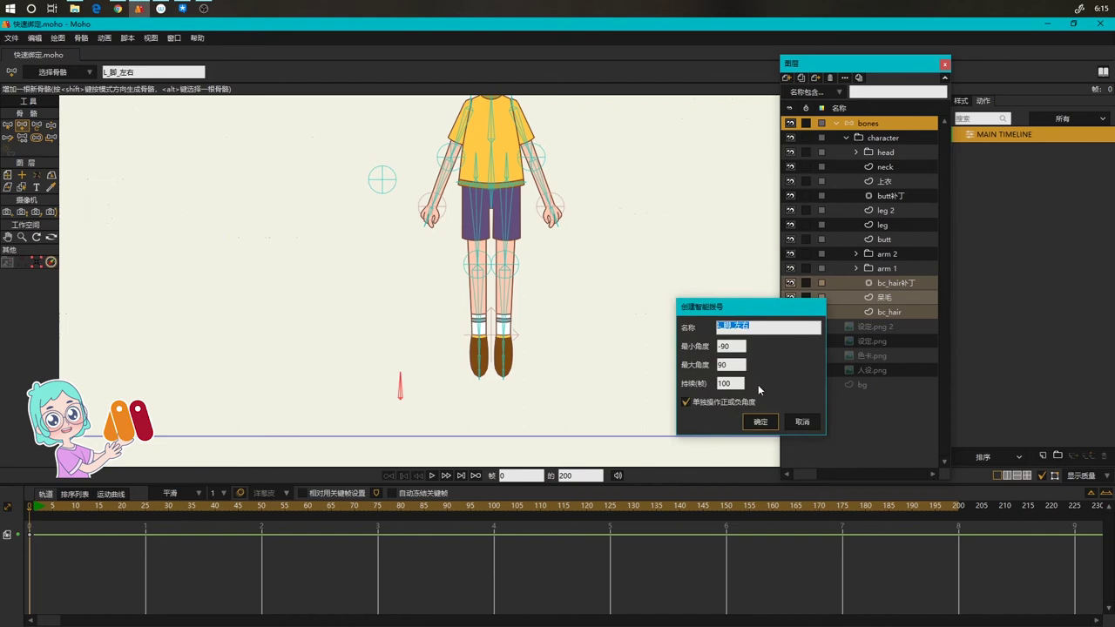
left_click(760, 422)
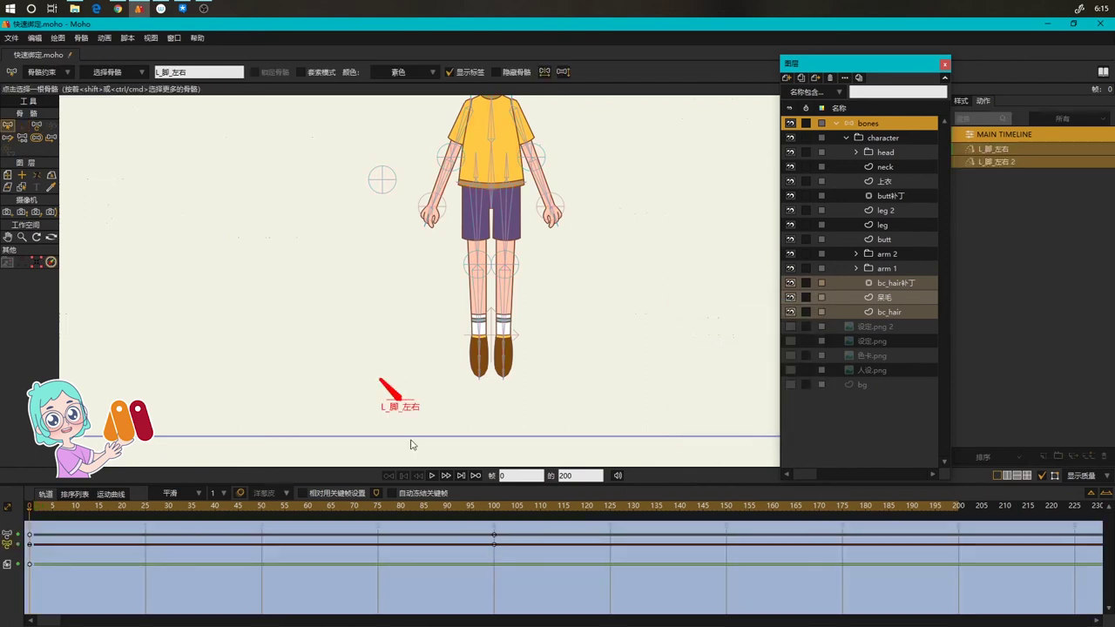
left_click(262, 508)
left_click_drag(587, 586, 261, 545)
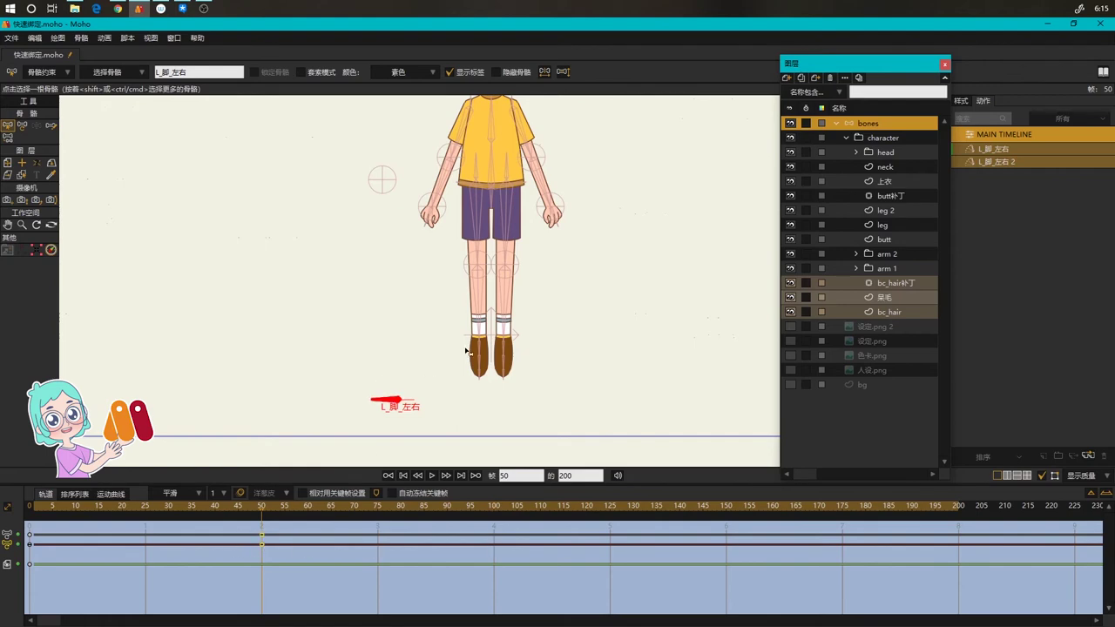
Move and rotate the L foot's bones at frame 50 so the shoe points outward at a 270-degree bone angle
scroll(483, 379, "up", 3)
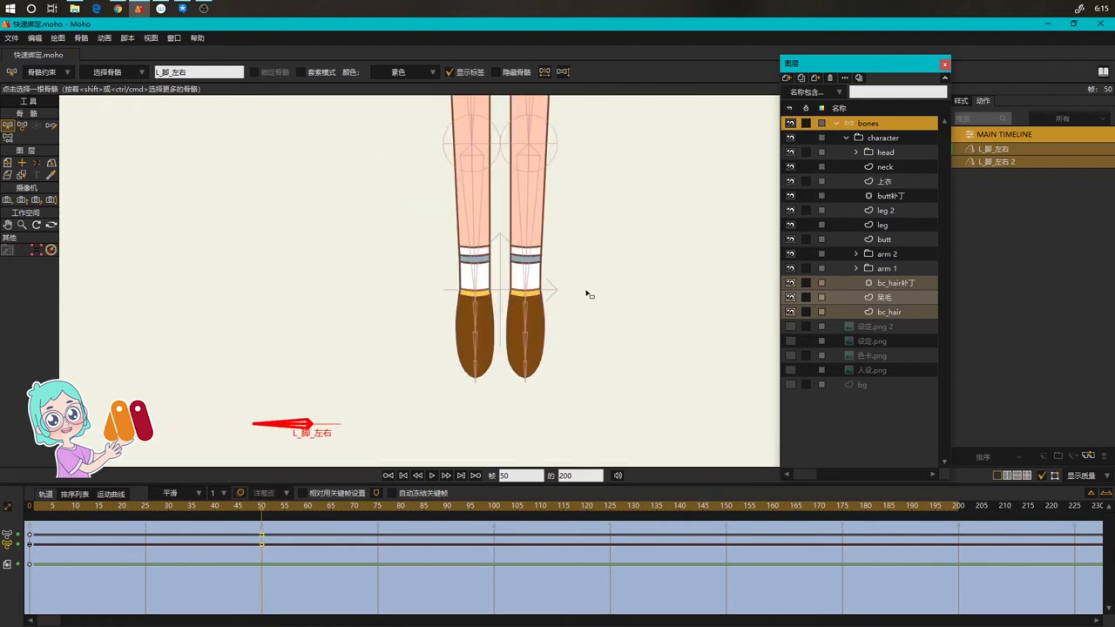
left_click(474, 332)
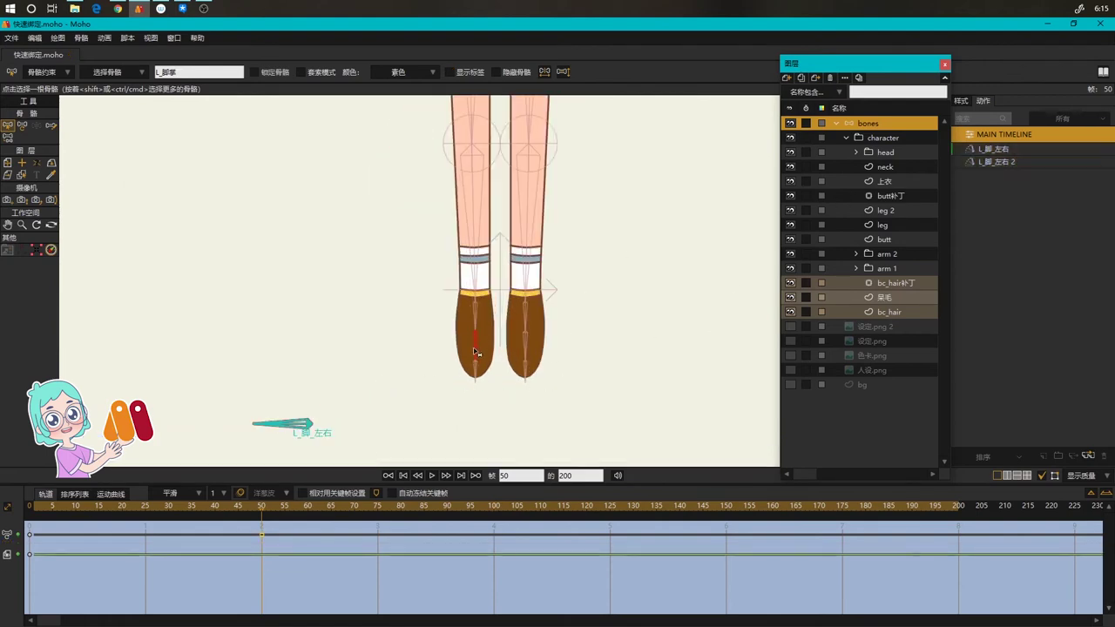
scroll(476, 341, "up", 2)
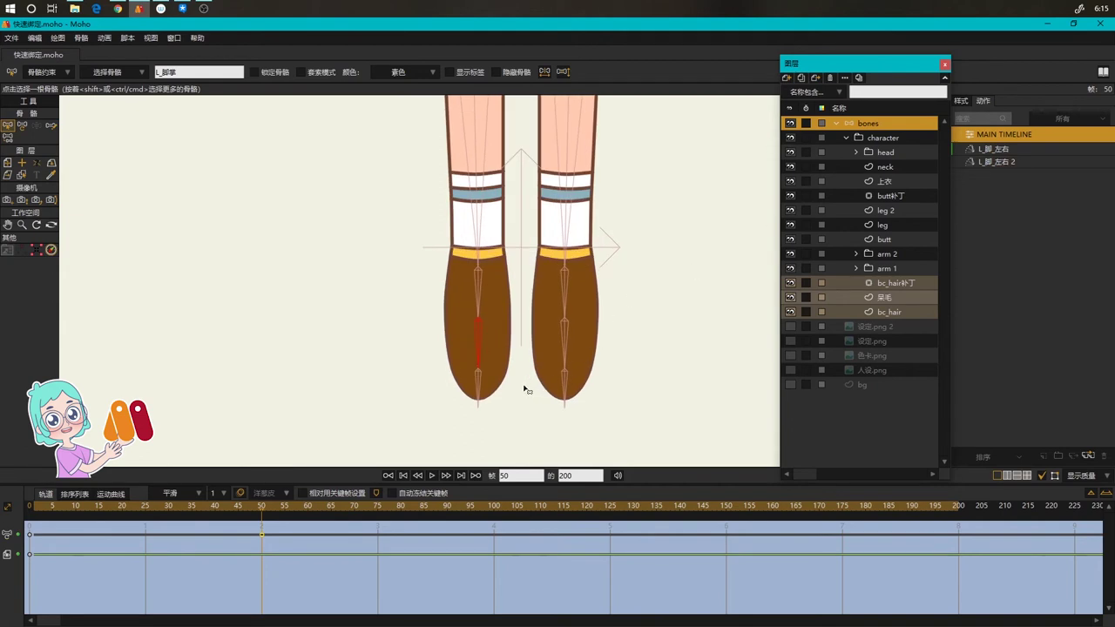
key("t")
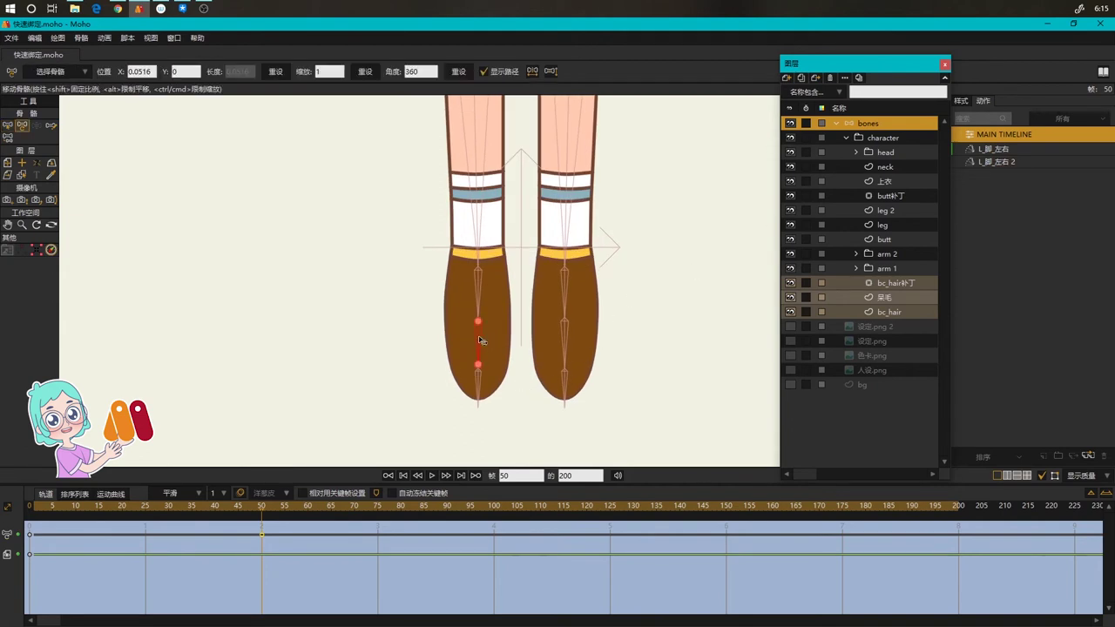
left_click_drag(479, 338, 428, 292)
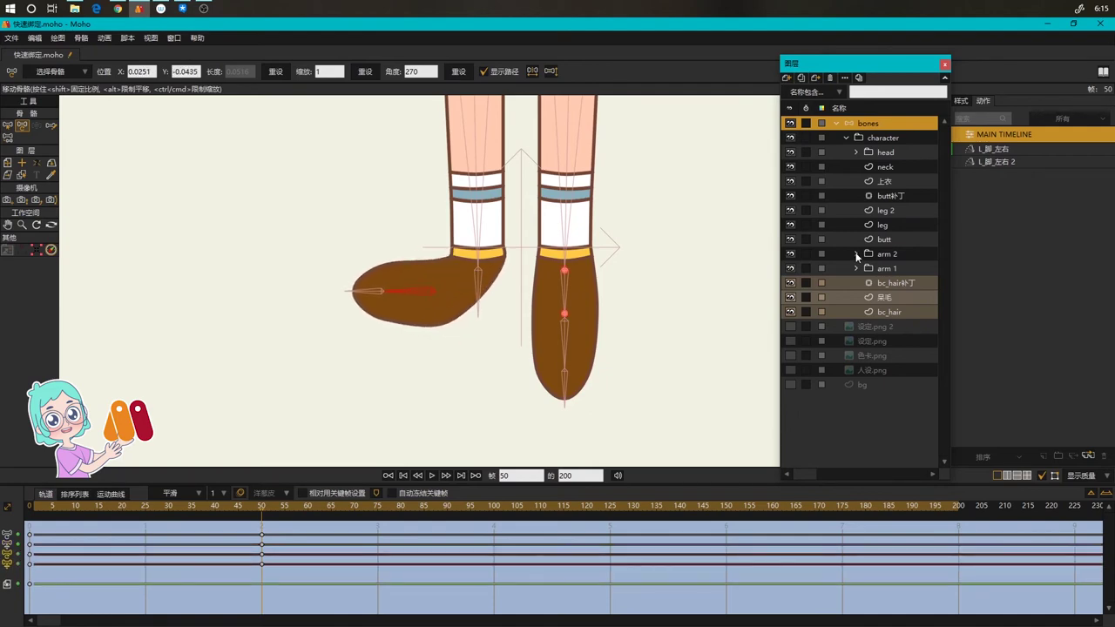
Show the 人设.png reference and move the shoe's outline points on the leg layer to match its side-view foot
left_click(886, 226)
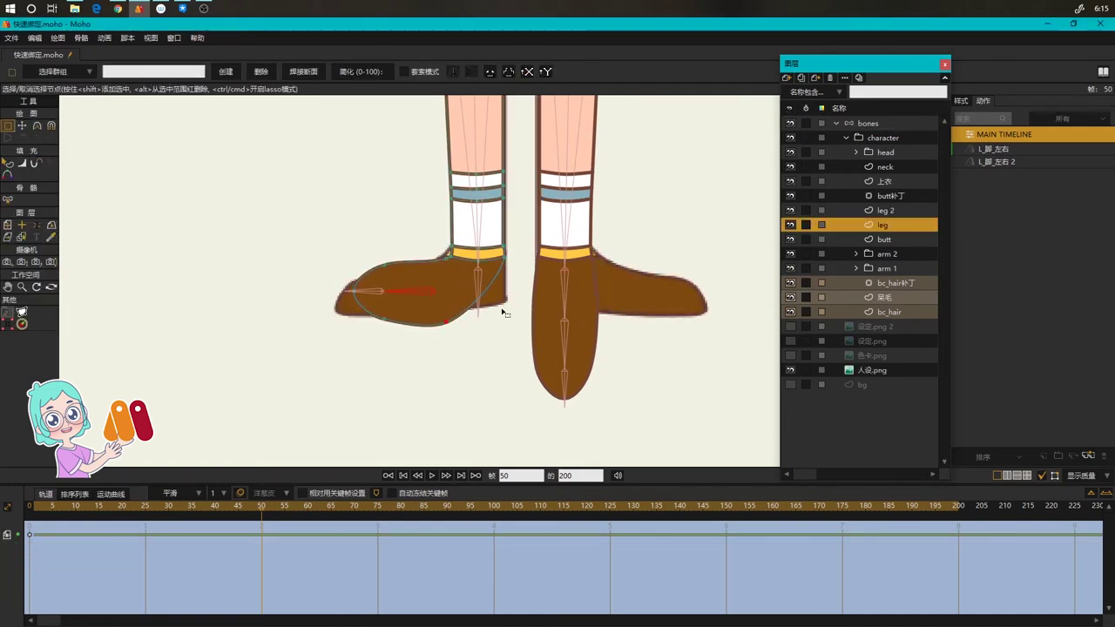
key("t")
left_click_drag(446, 322, 504, 300)
left_click_drag(384, 266, 372, 280)
left_click_drag(447, 259, 425, 267)
left_click_drag(355, 292, 337, 308)
left_click_drag(385, 320, 380, 314)
Adjust the curve handles at the heel corner of the shoe to follow the reference outline
scroll(475, 269, "up", 3)
key("c")
left_click_drag(487, 370, 503, 341)
left_click_drag(533, 307, 525, 314)
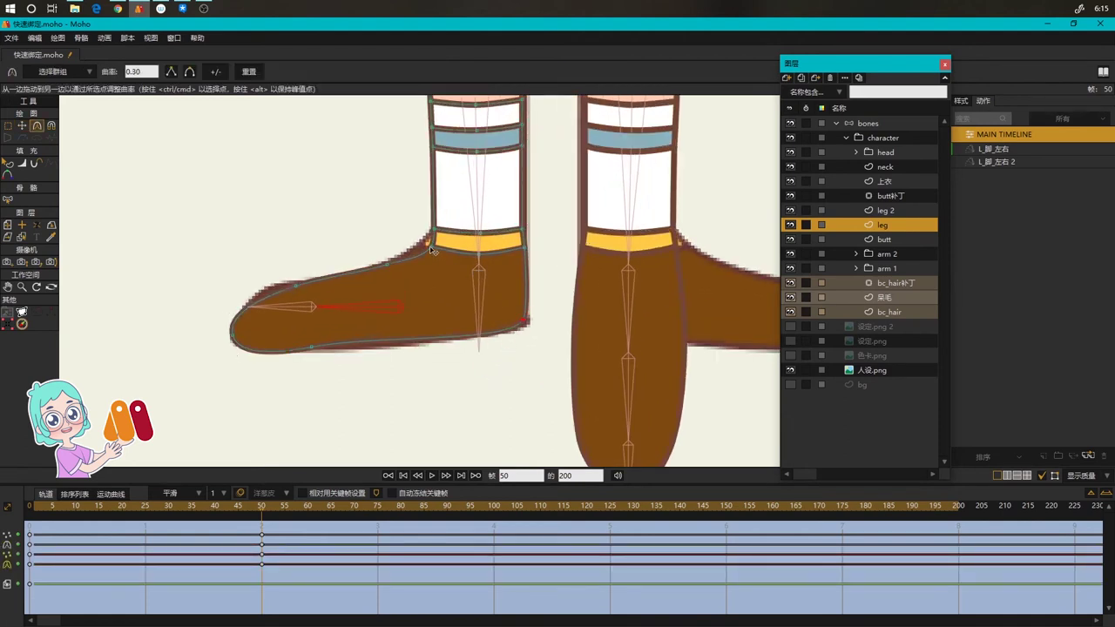
Reposition the shoe's front ankle, toe tip and sole points to fit the reference outline
key("t")
left_click_drag(431, 248, 467, 233)
left_click_drag(232, 336, 234, 324)
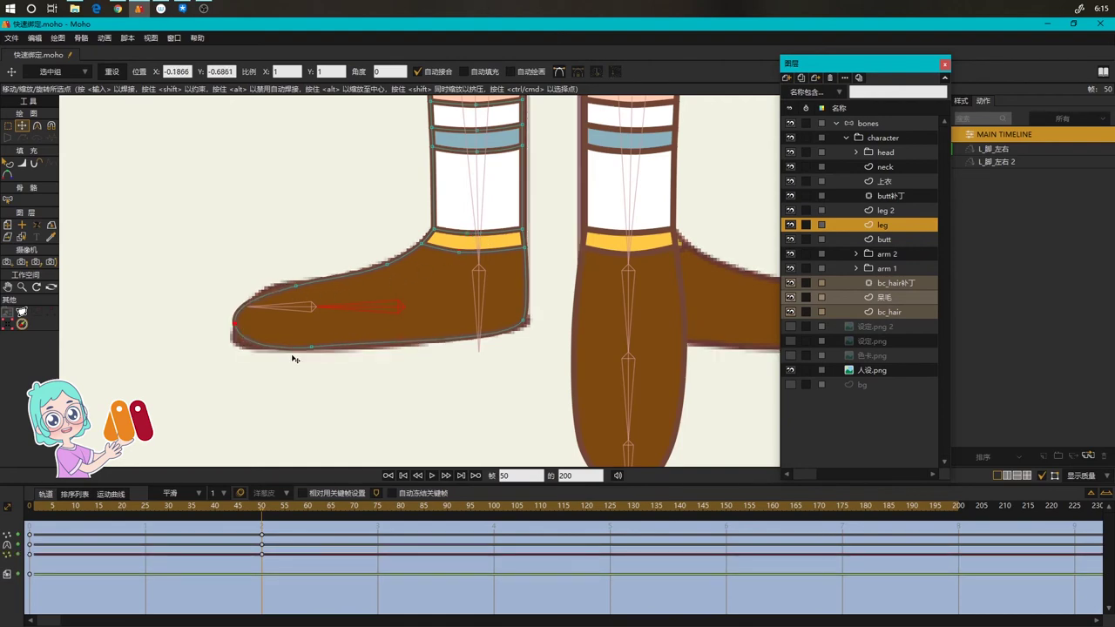
left_click_drag(311, 347, 286, 349)
Refine the curvature of the shoe's sole and toe tip, nudging the toe point to match the reference
key("c")
left_click_drag(379, 347, 313, 346)
key("t")
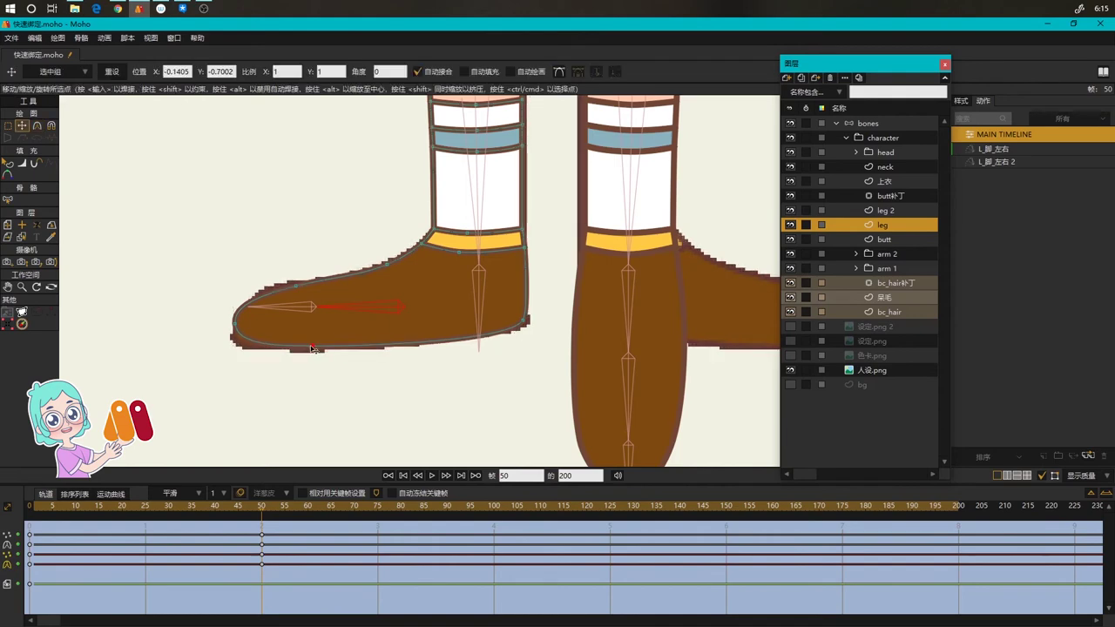
left_click_drag(234, 324, 230, 347)
key("c")
left_click_drag(243, 305, 242, 302)
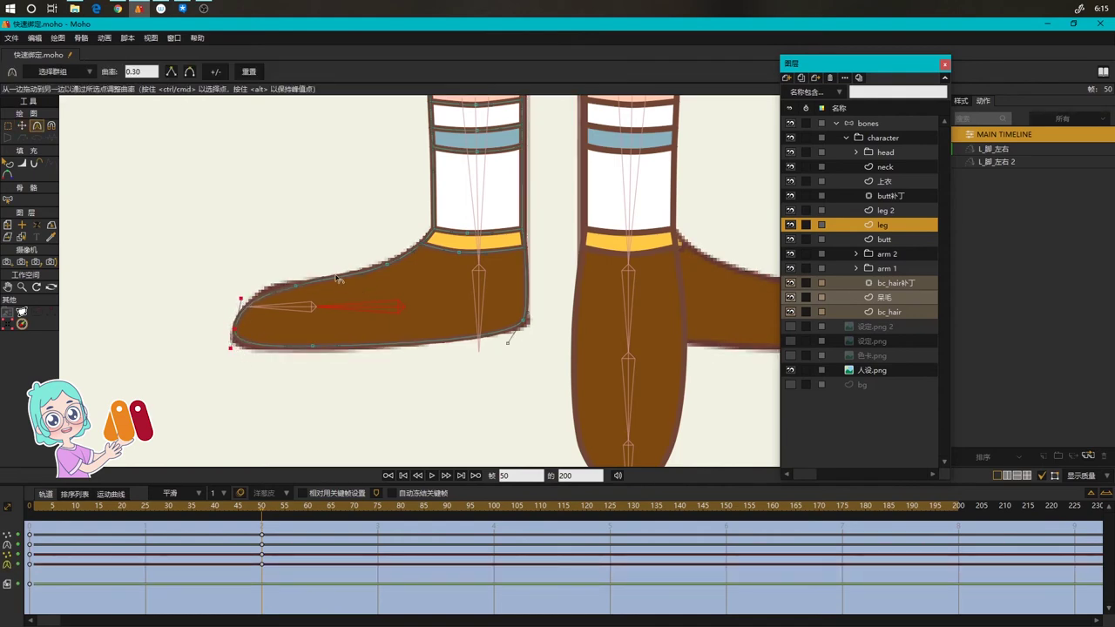
Bend the L_脚趾 bone upward on the bones layer to check how the shoe deforms
key("t")
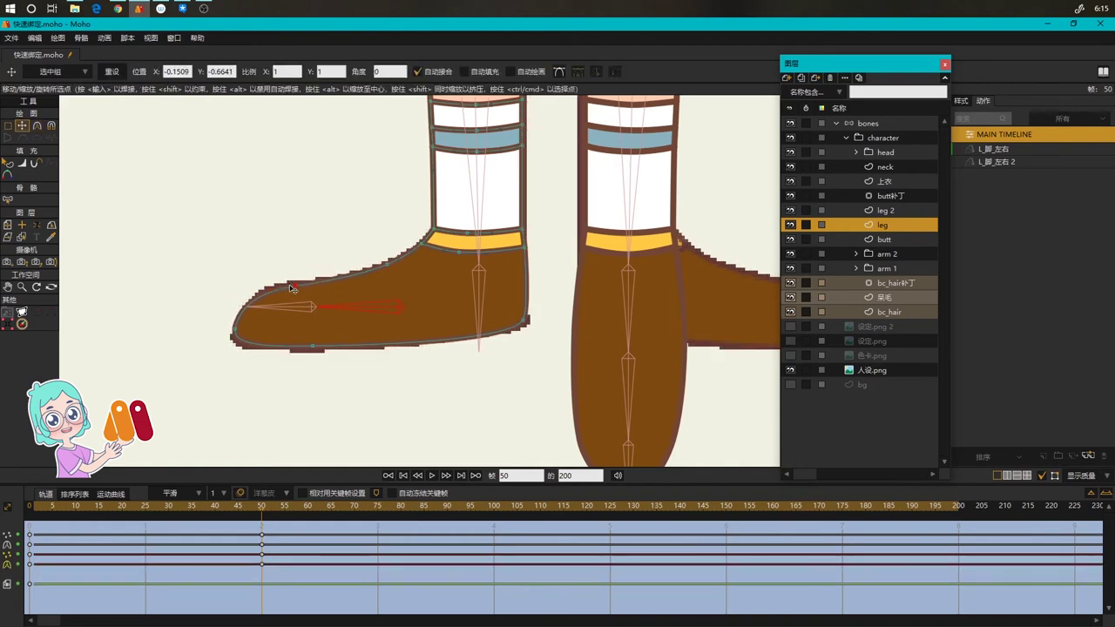
left_click(892, 126)
key("t")
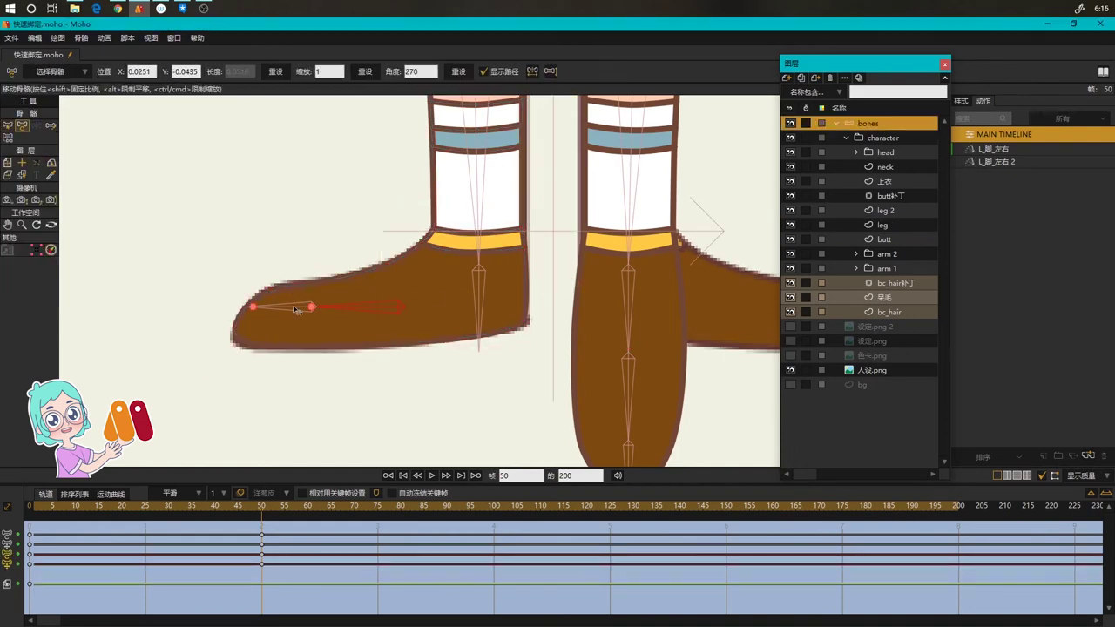
left_click_drag(296, 309, 312, 275)
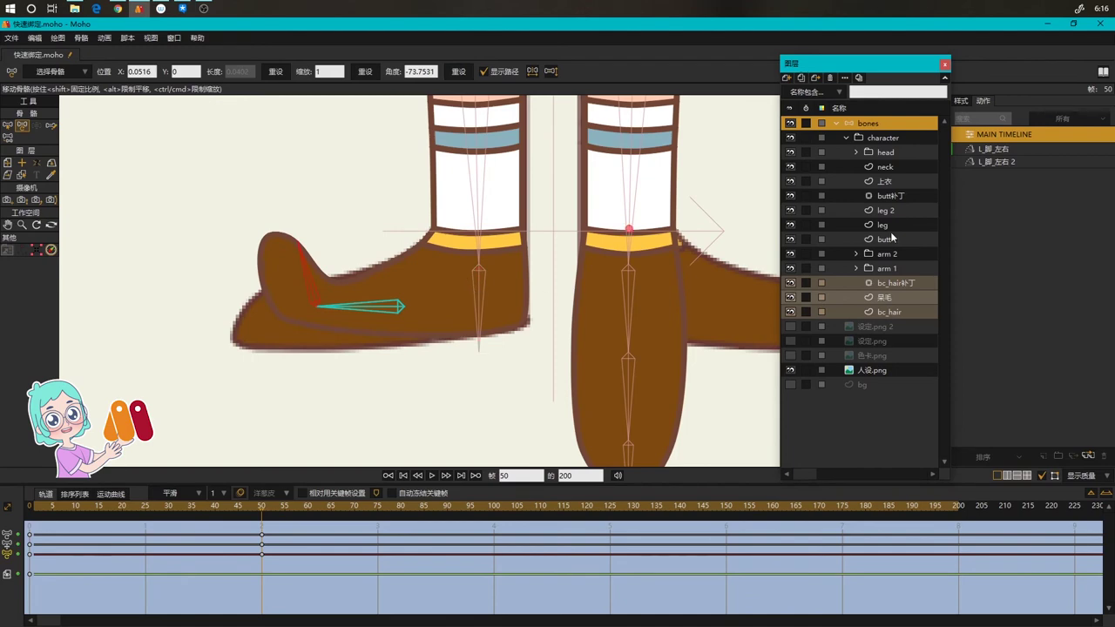
Refine the sole, toe and instep crease points and their curvature on the leg layer while the toe is raised
left_click(332, 332, "ctrl+alt")
key("t")
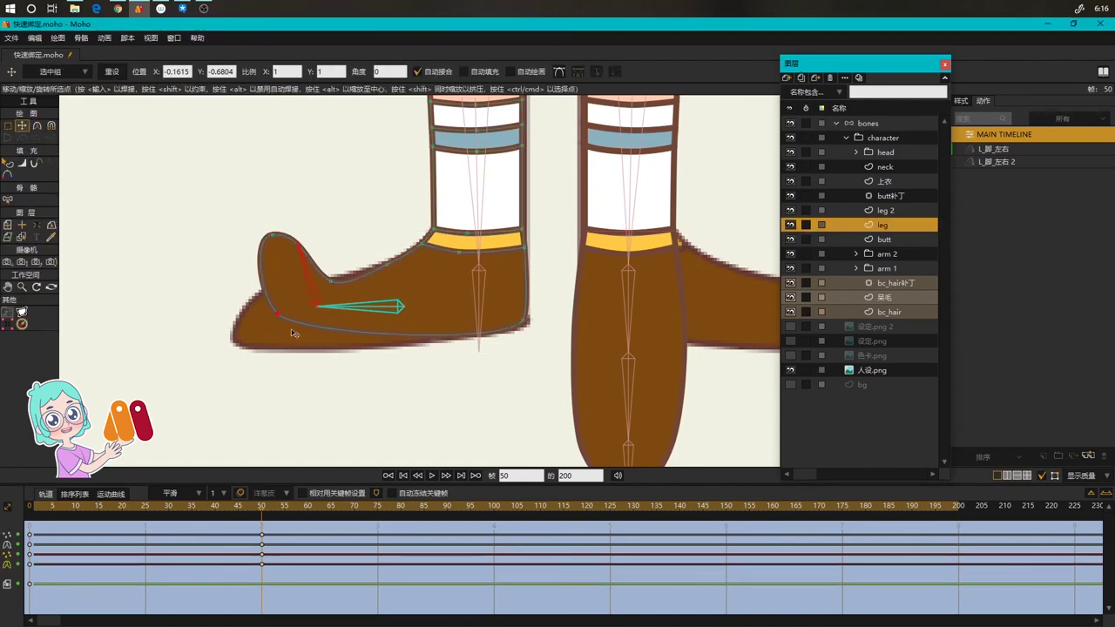
left_click_drag(280, 319, 295, 331)
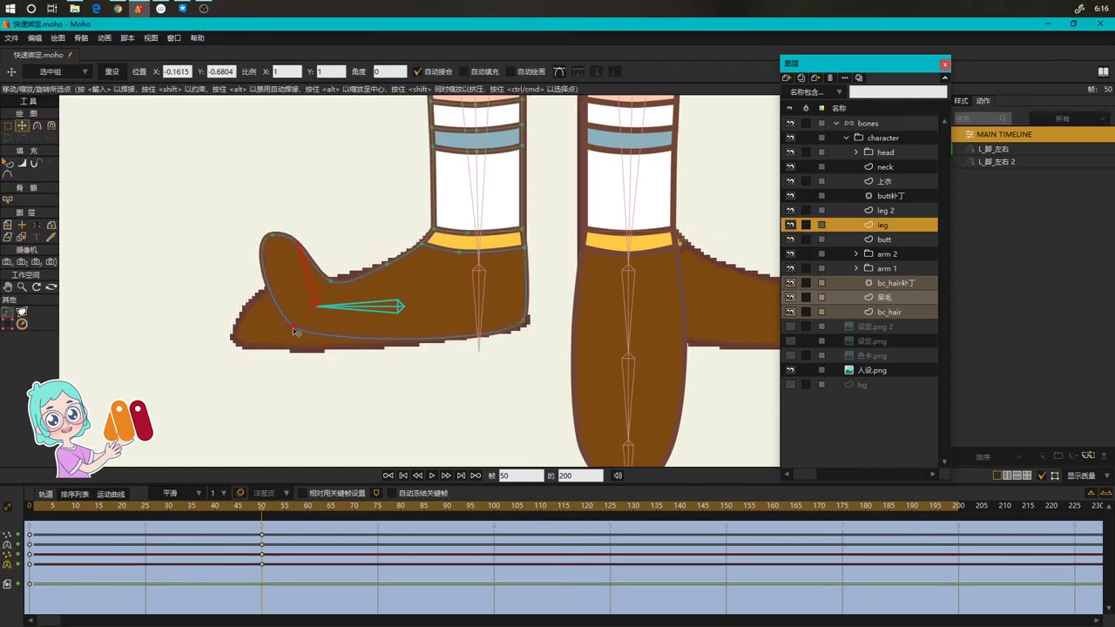
key("c")
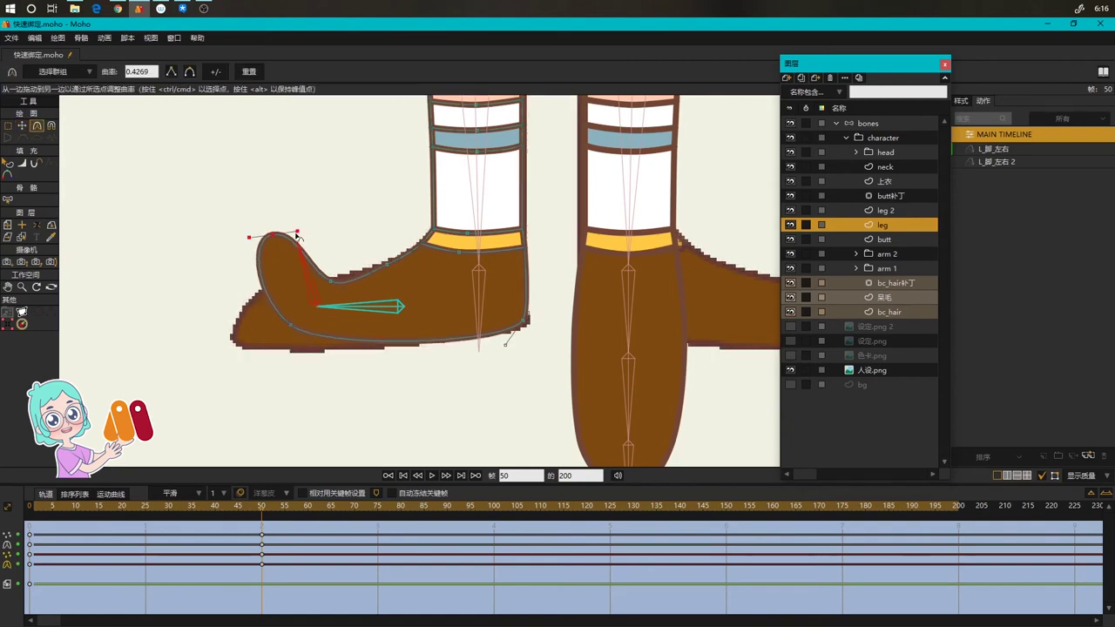
key("t")
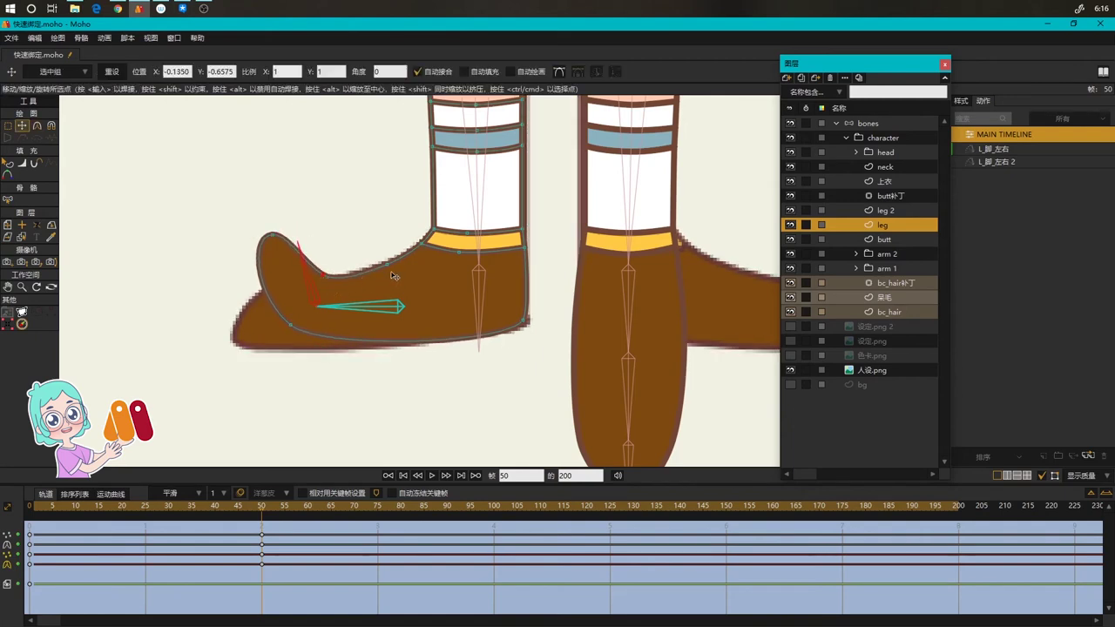
key("c")
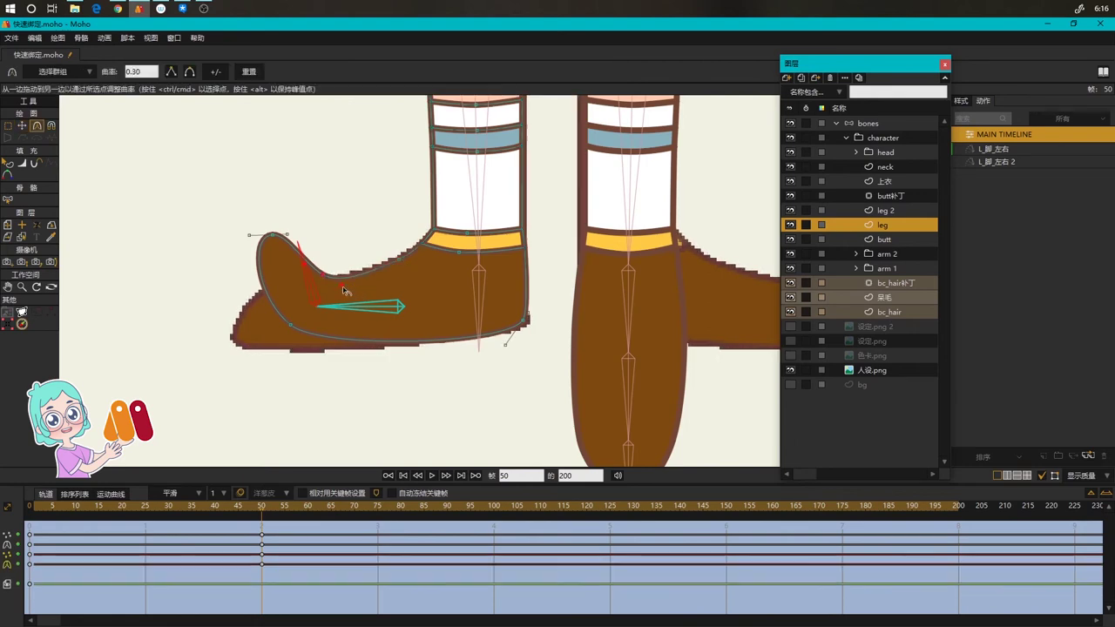
Straighten the L_脚趾 bone back to an angle of 0 on the bones layer
scroll(397, 302, "down", 2)
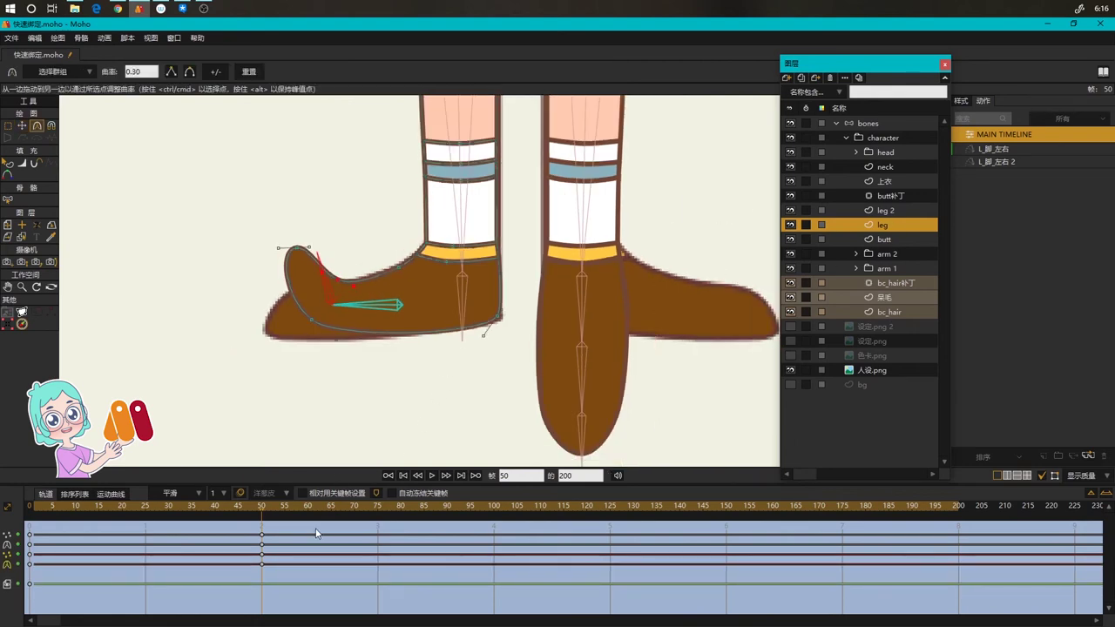
left_click(867, 123)
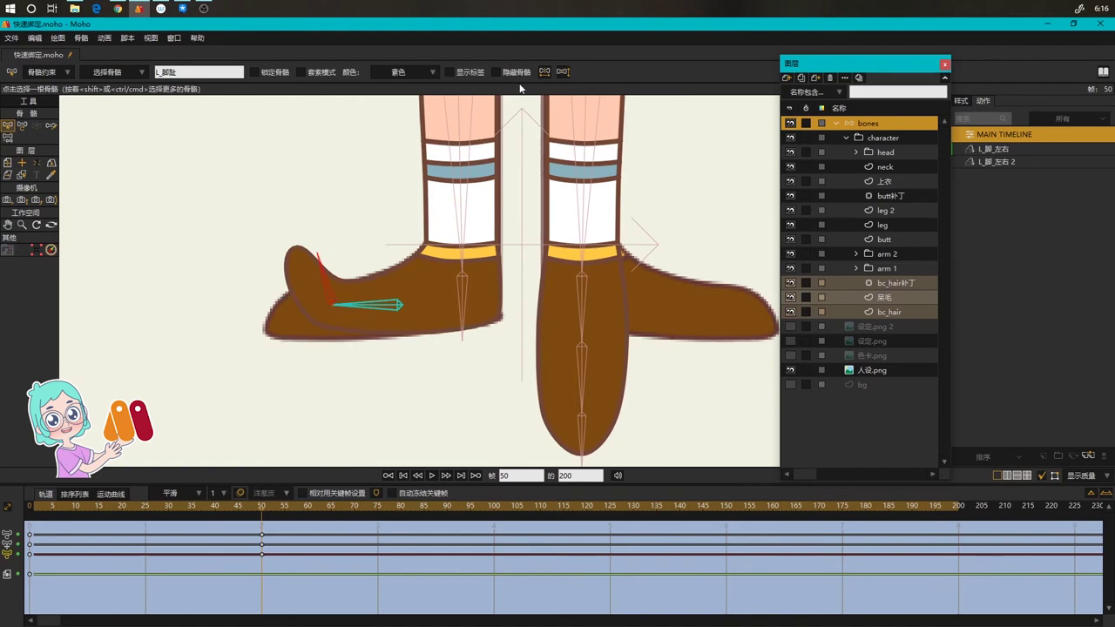
key("t")
left_click(461, 293)
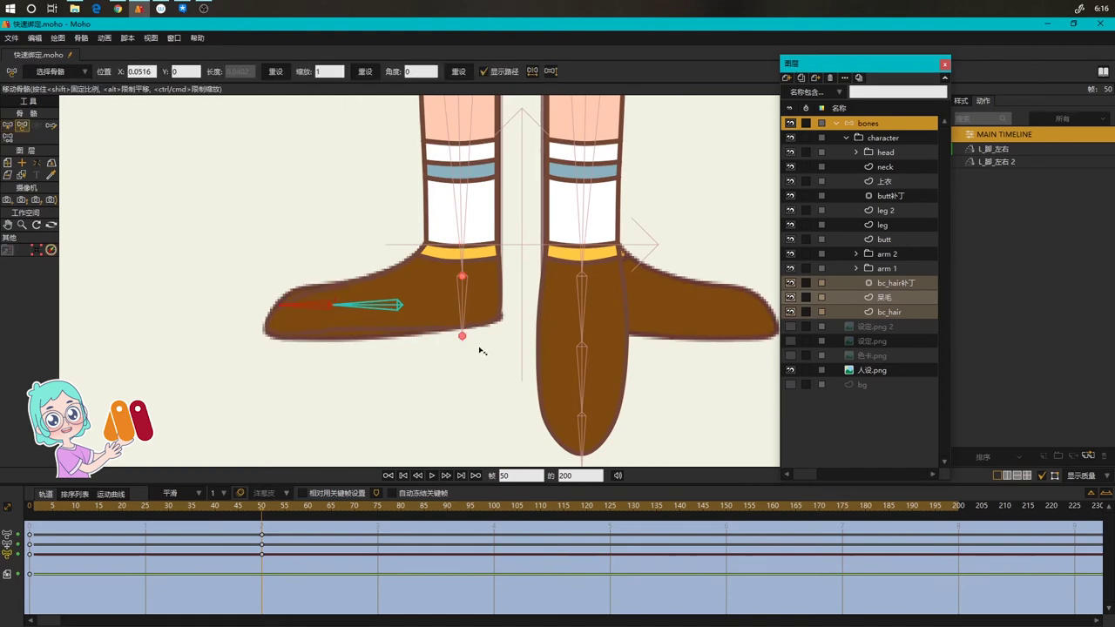
left_click(581, 333)
Reposition the shoe's sole point on the leg layer and adjust the toe tip's curve handles against the reference
left_click(885, 225)
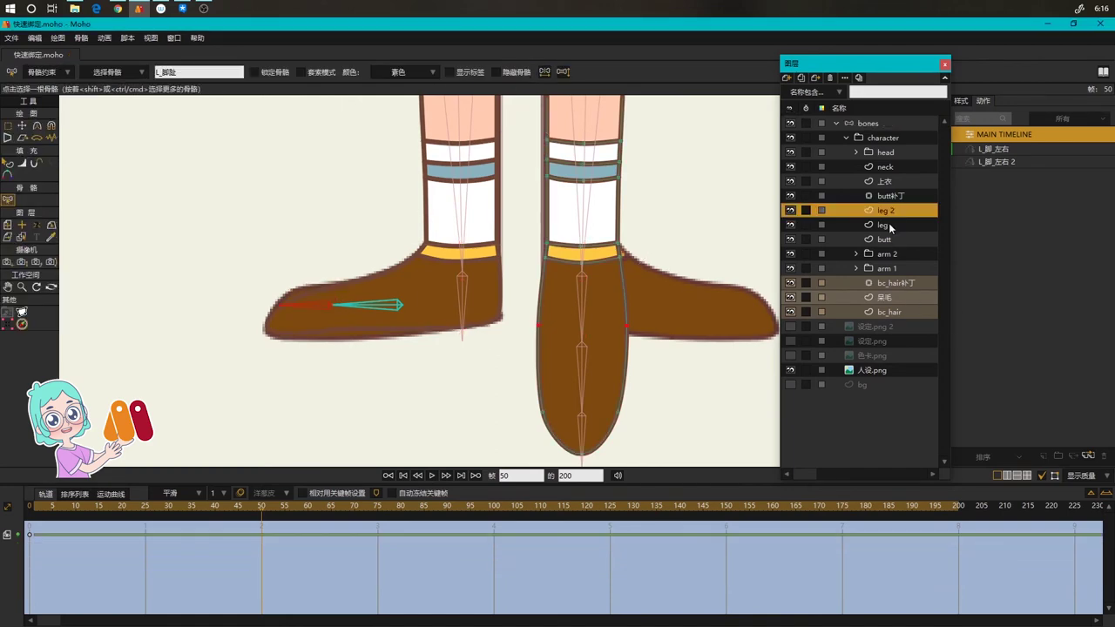
scroll(334, 329, "up", 3)
key("t")
left_click_drag(367, 350, 358, 341)
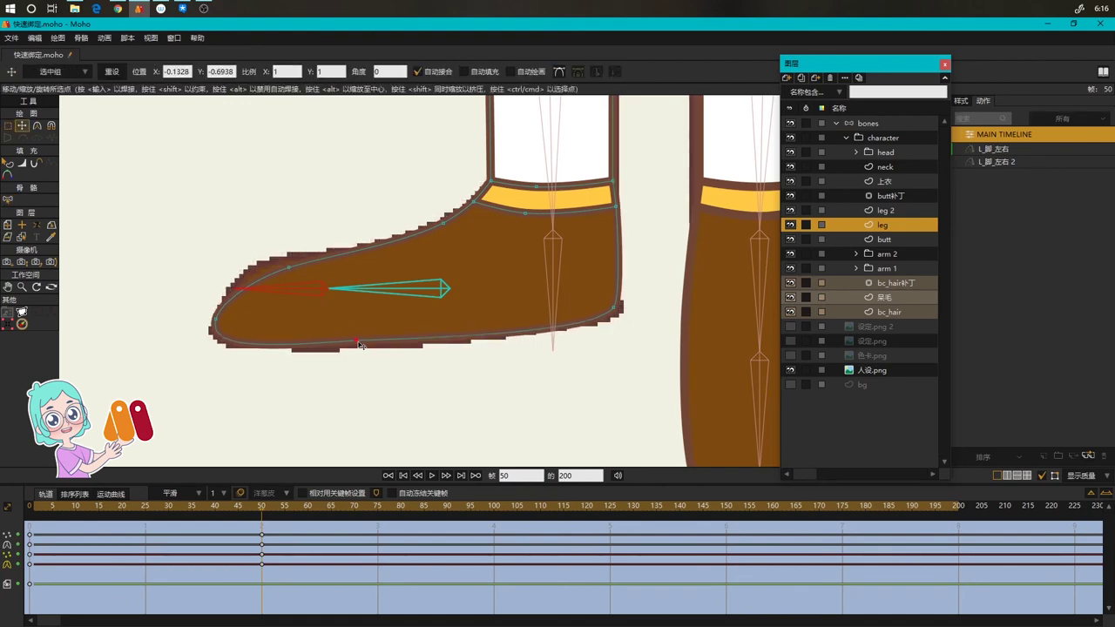
left_click(216, 319)
key("c")
left_click_drag(205, 350, 207, 342)
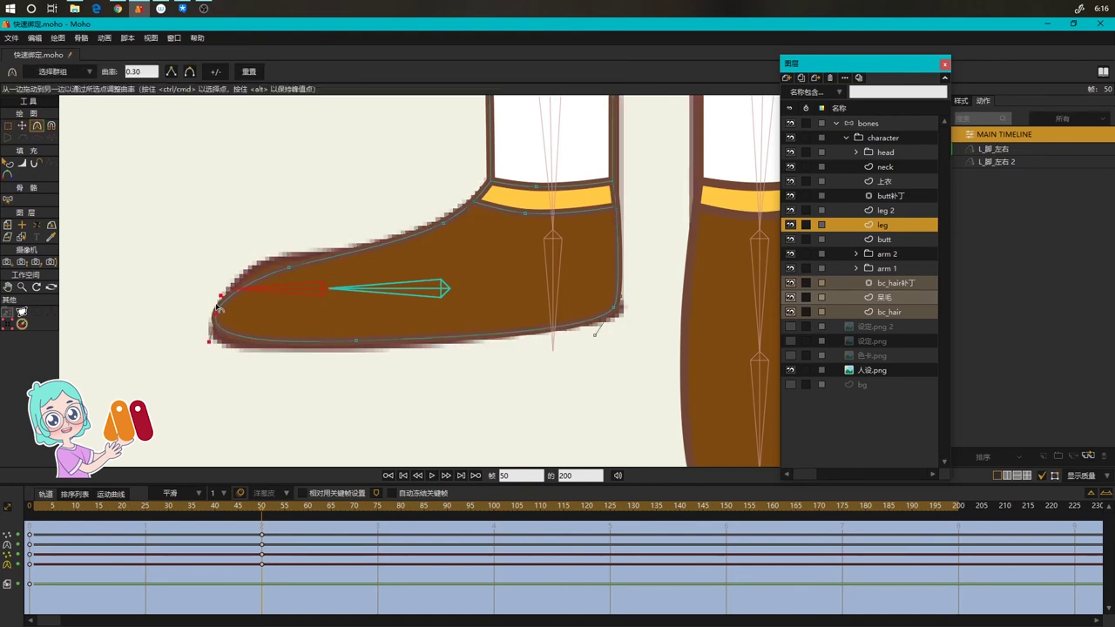
left_click_drag(222, 297, 226, 291)
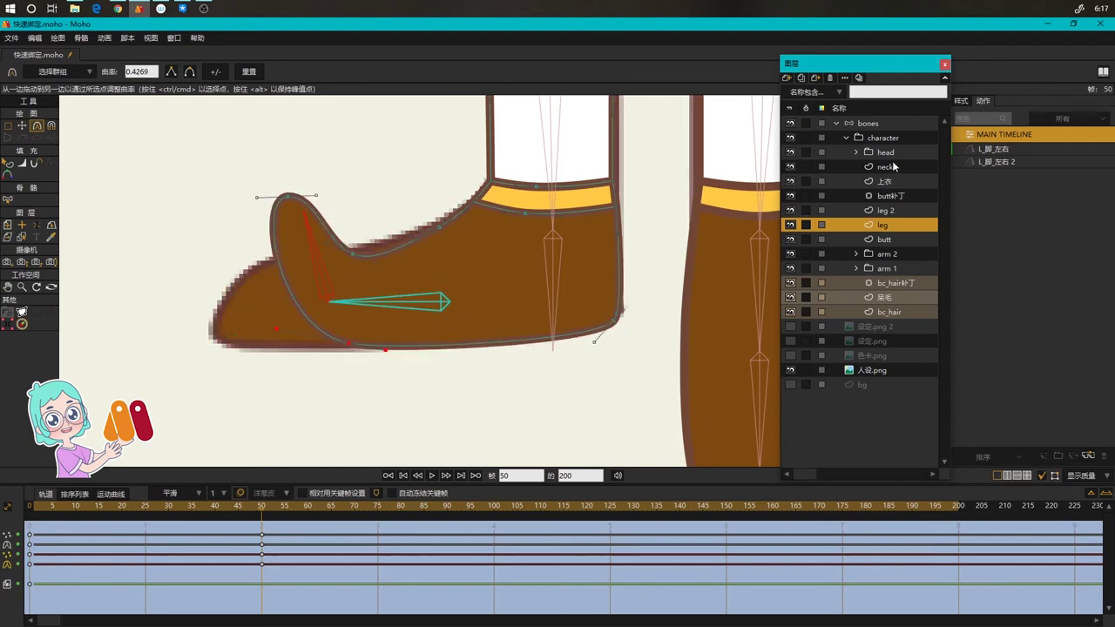
Return the toe bone to 0 and lower the shoe's sole point, smoothing its curve to follow the reference outline
left_click(880, 124)
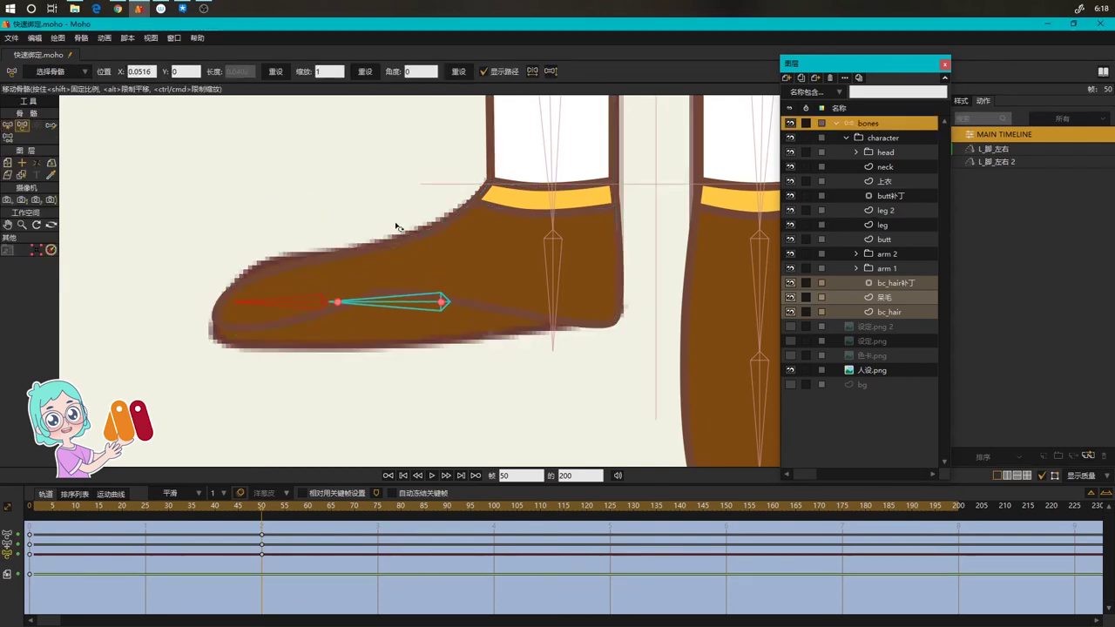
left_click(881, 225)
key("g")
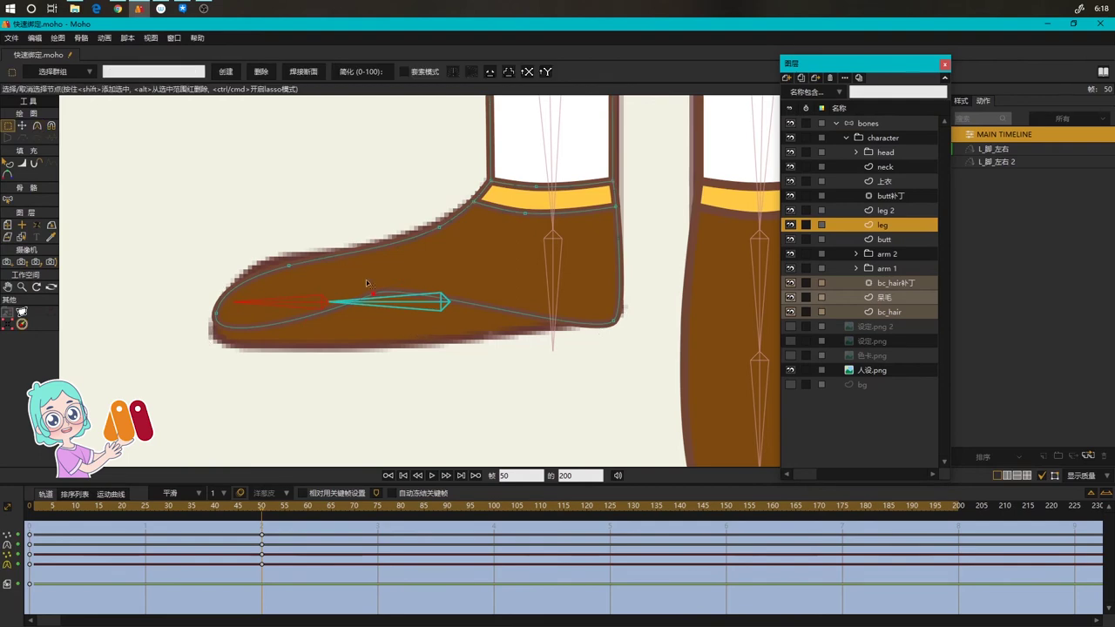
key("t")
left_click_drag(376, 312, 411, 328)
key("c")
key("t")
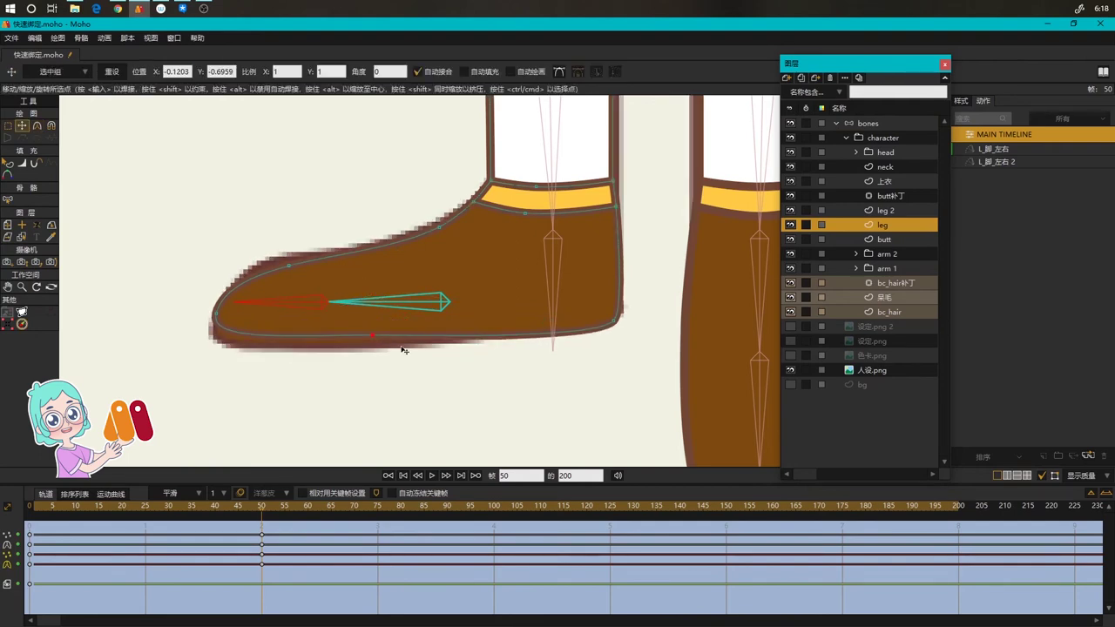
key("c")
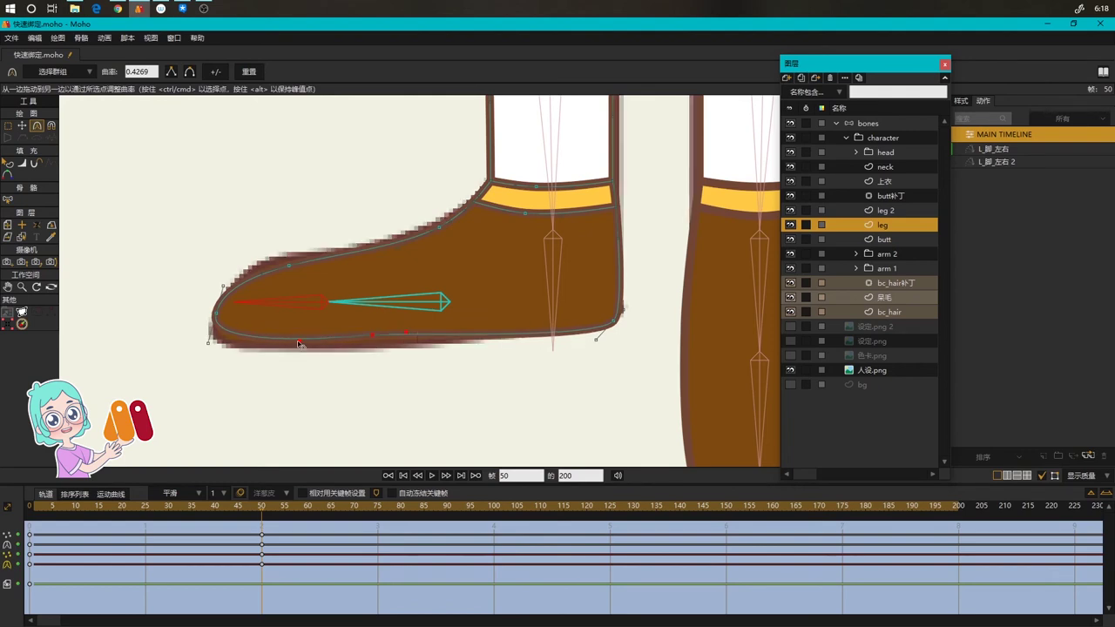
left_click_drag(298, 343, 336, 348)
key("t")
left_click(216, 319)
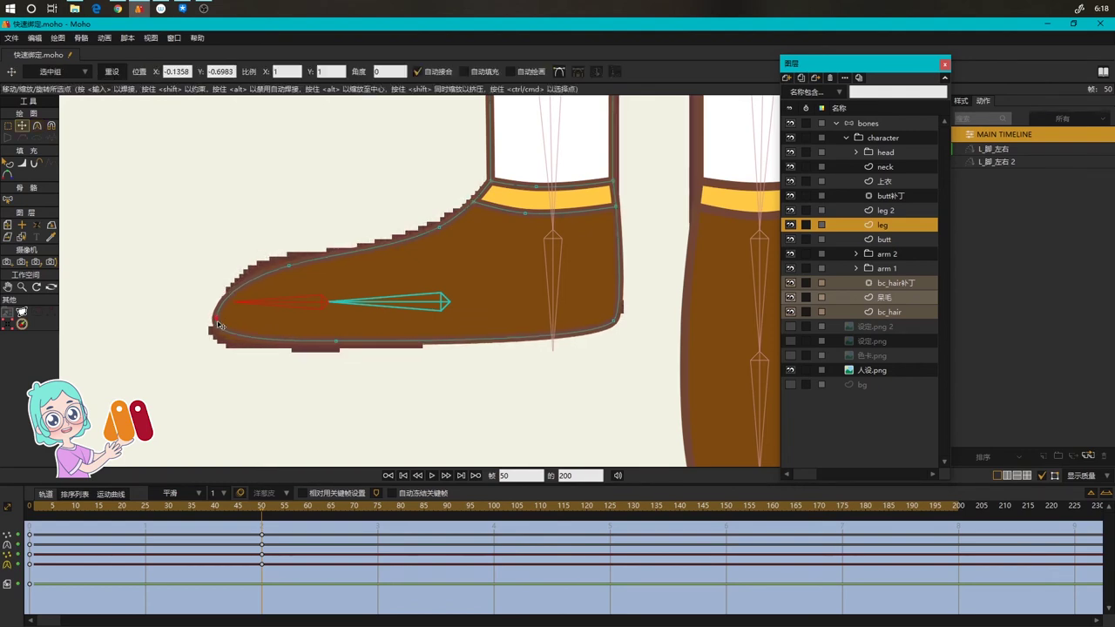
Rotate the L_脚趾 bone slightly to test the corrected shoe shape
left_click(874, 124)
mouse_move(285, 302)
left_mouse_down()
mouse_move(324, 269)
mouse_move(290, 301)
left_mouse_up()
key("b")
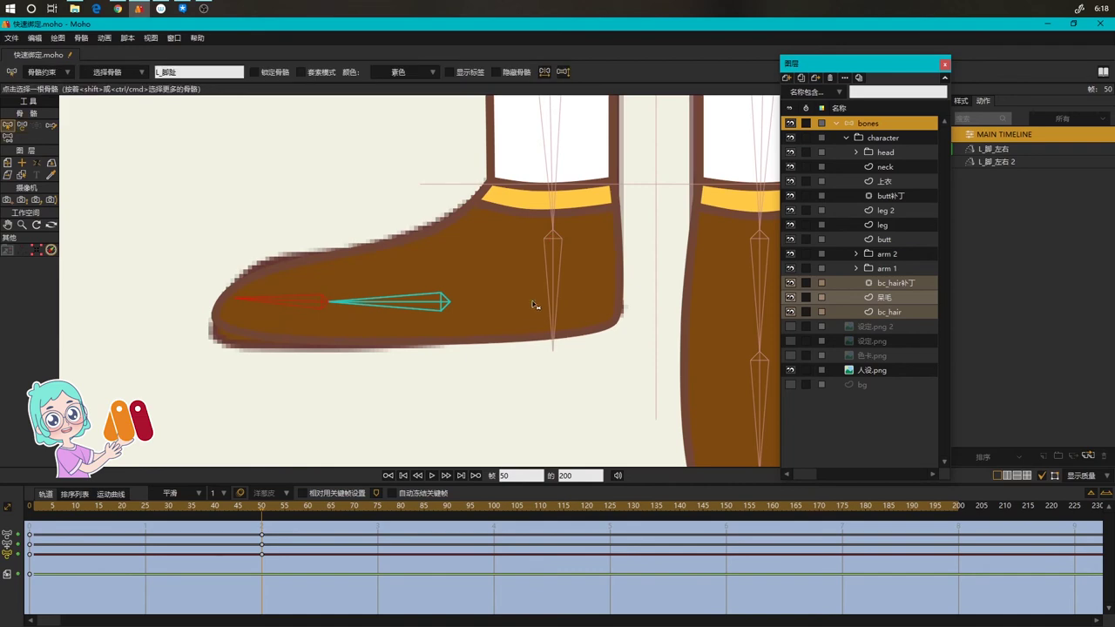
key("t")
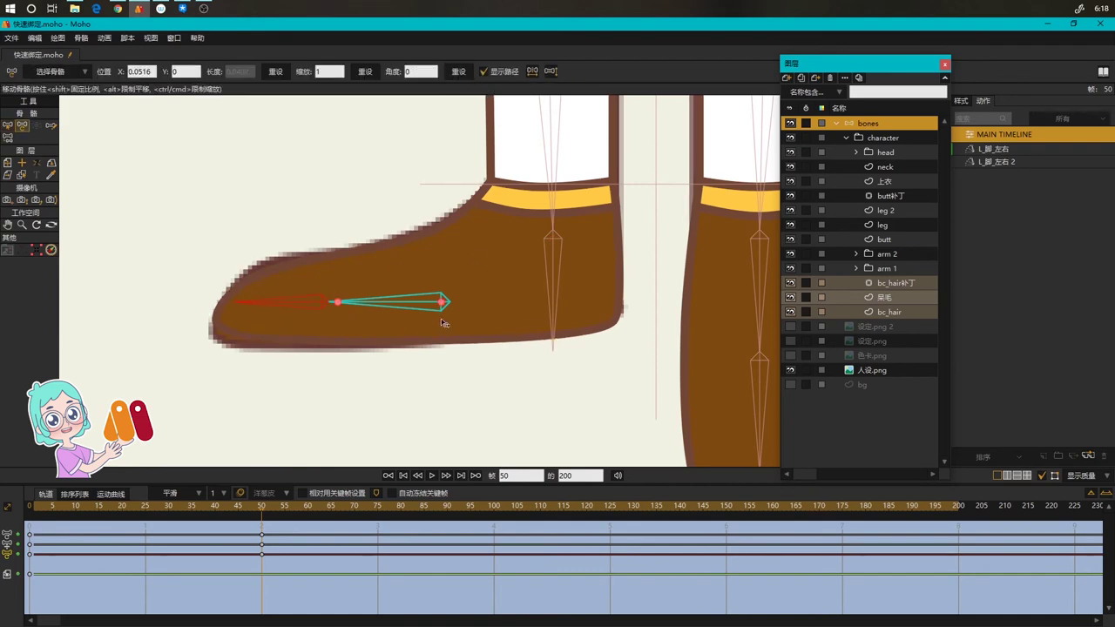
scroll(452, 313, "down", 3)
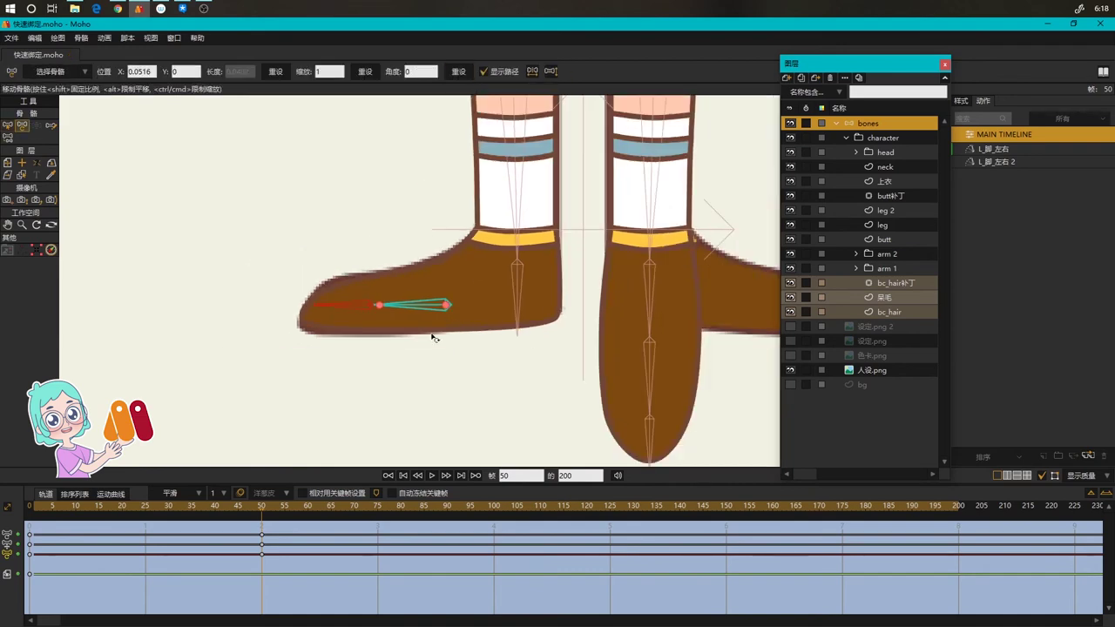
At frame 25, adjust the heel, toe and instep points on the leg layer to refine the half-turned foot
left_click(145, 504)
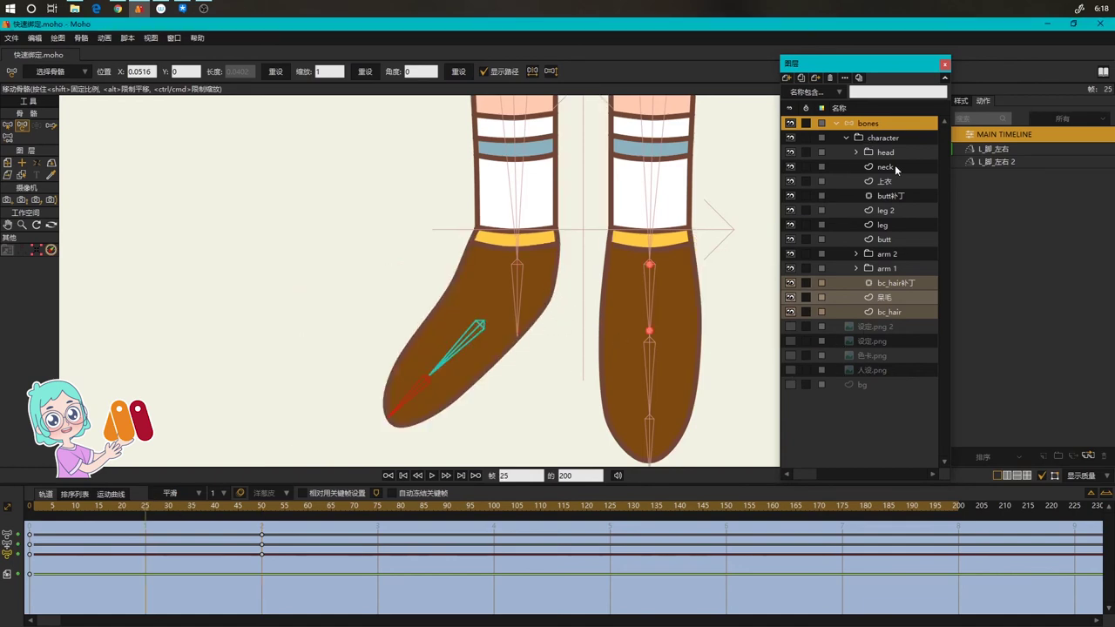
left_click(882, 224)
key("t")
left_click_drag(549, 300, 555, 300)
left_click_drag(397, 363, 403, 363)
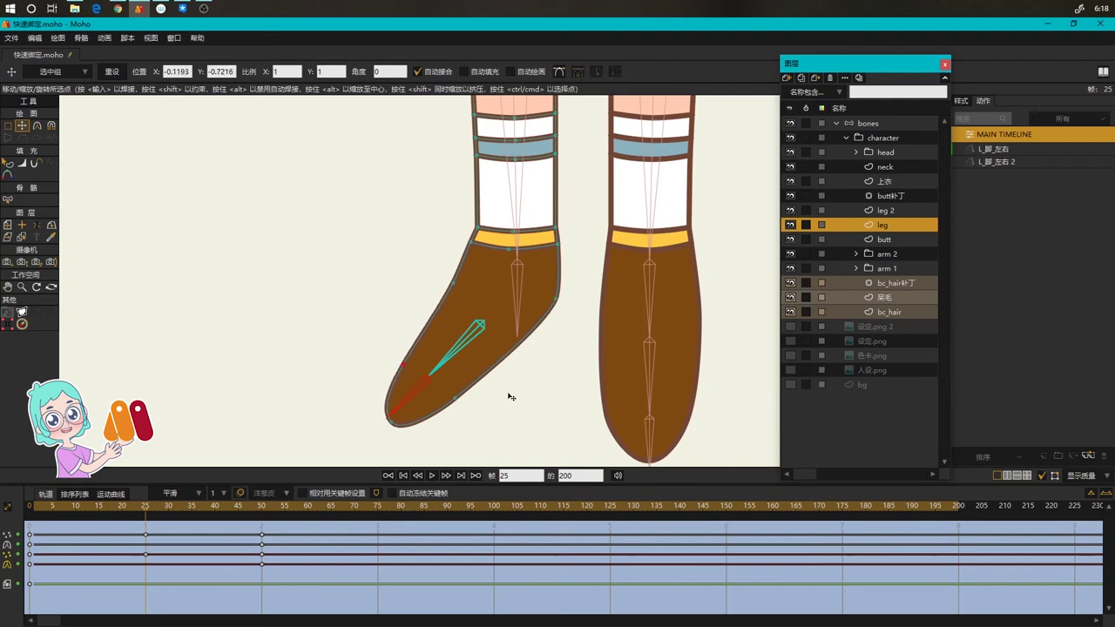
left_click(453, 283)
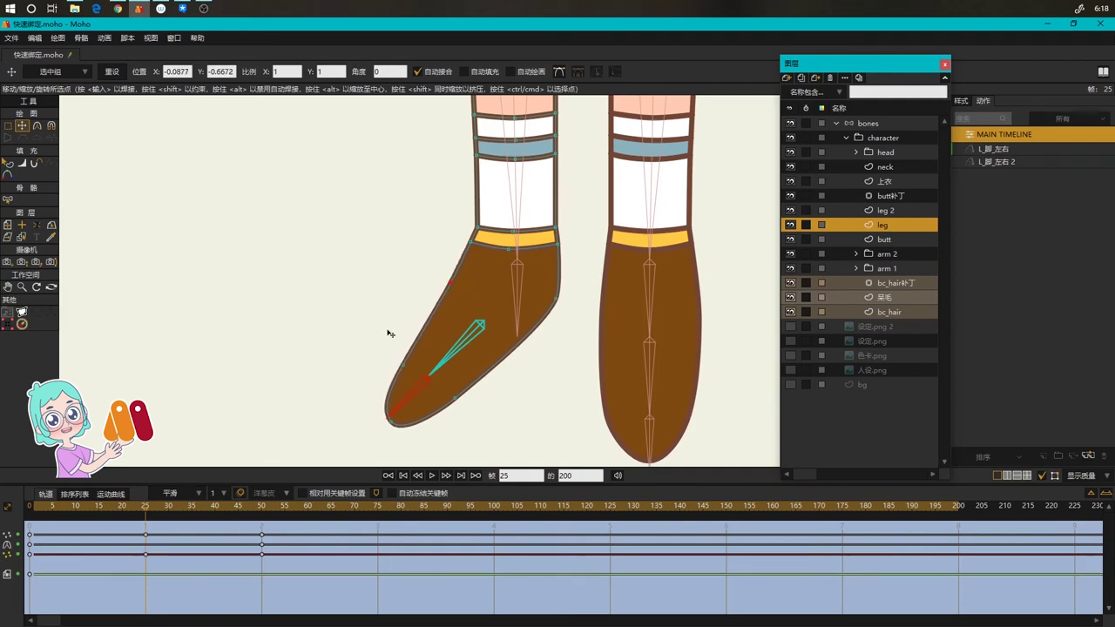
Scrub through the timeline to check how the L foot turns sideways
scroll(366, 383, "down", 2)
left_click_drag(44, 508, 243, 531)
scroll(408, 369, "down", 2)
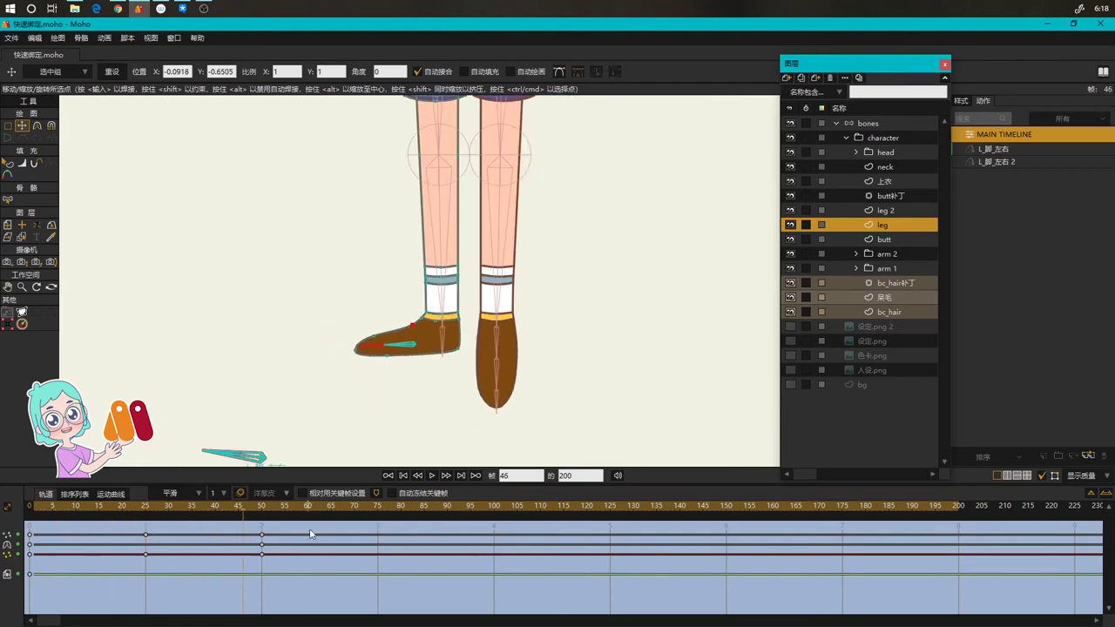
left_click_drag(324, 578, 126, 529)
In the L_脚_左右 2 action, move the bones layer's keyframe from frame 100 to frame 50
left_click(994, 161)
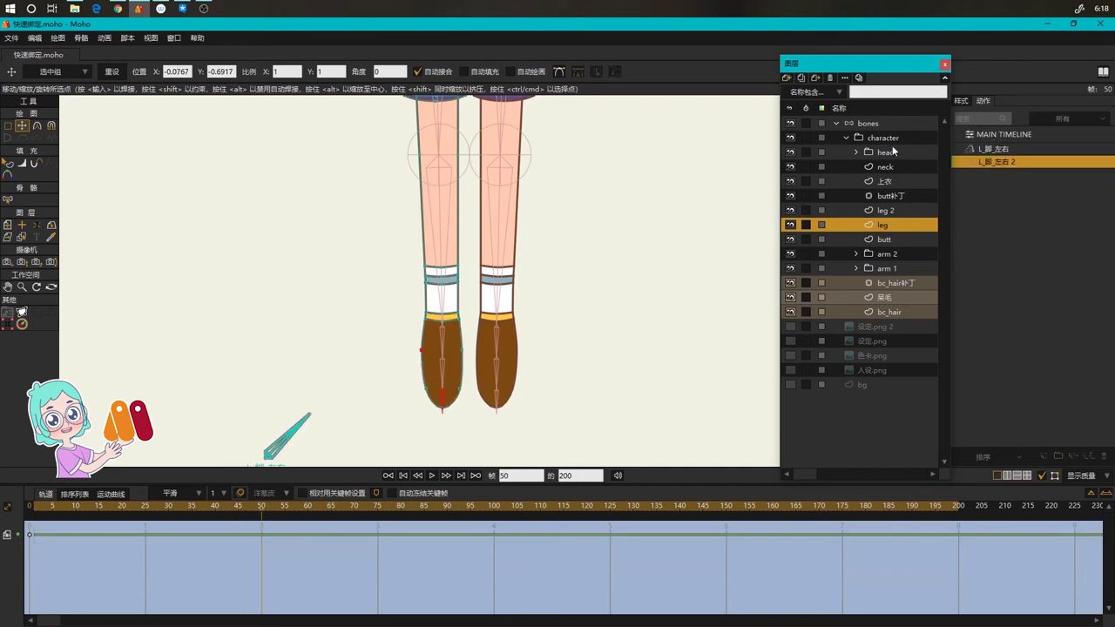
left_click(871, 123)
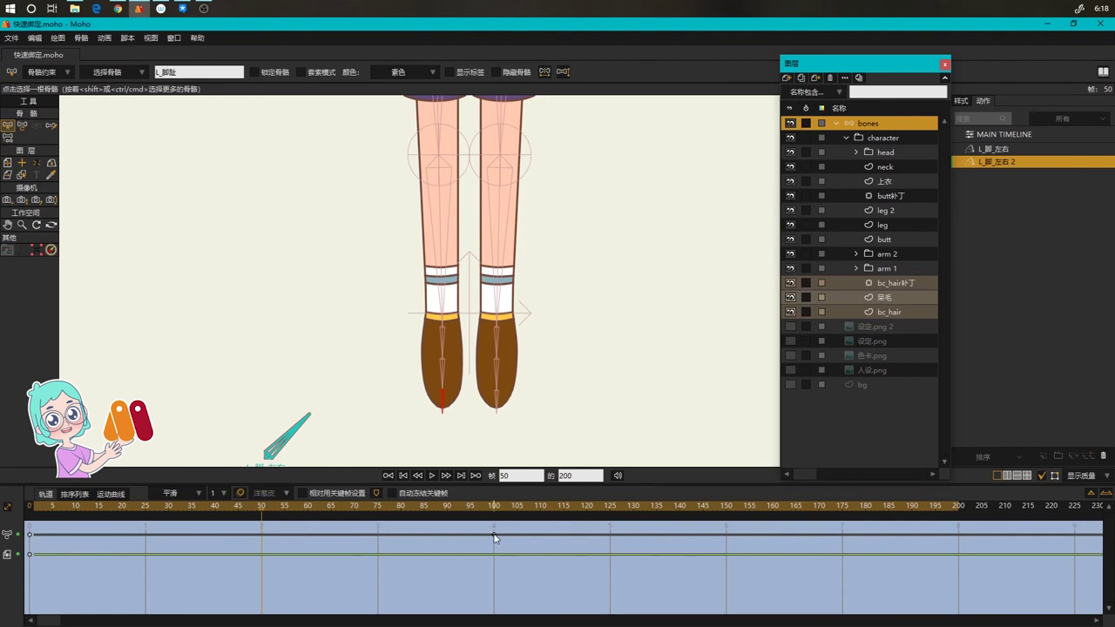
left_click_drag(494, 537, 263, 537)
Rotate the L foot's middle bone inward toward the other foot at frame 50, to an angle of 450
scroll(540, 323, "up", 3)
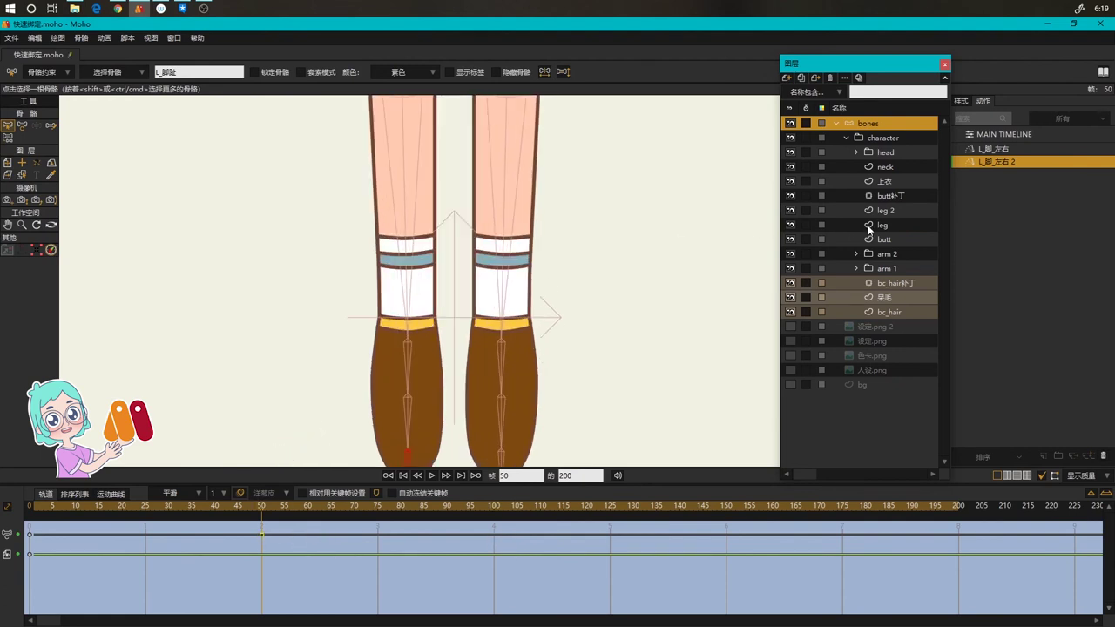
left_click_drag(517, 426, 520, 312)
left_click(413, 302)
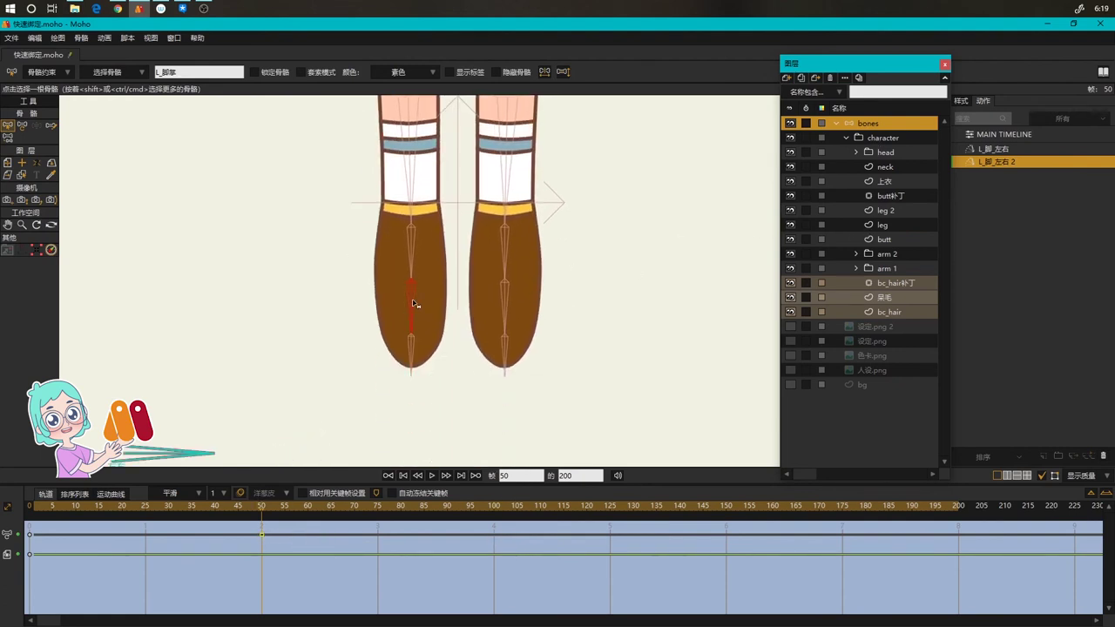
key("t")
left_click_drag(418, 302, 444, 260)
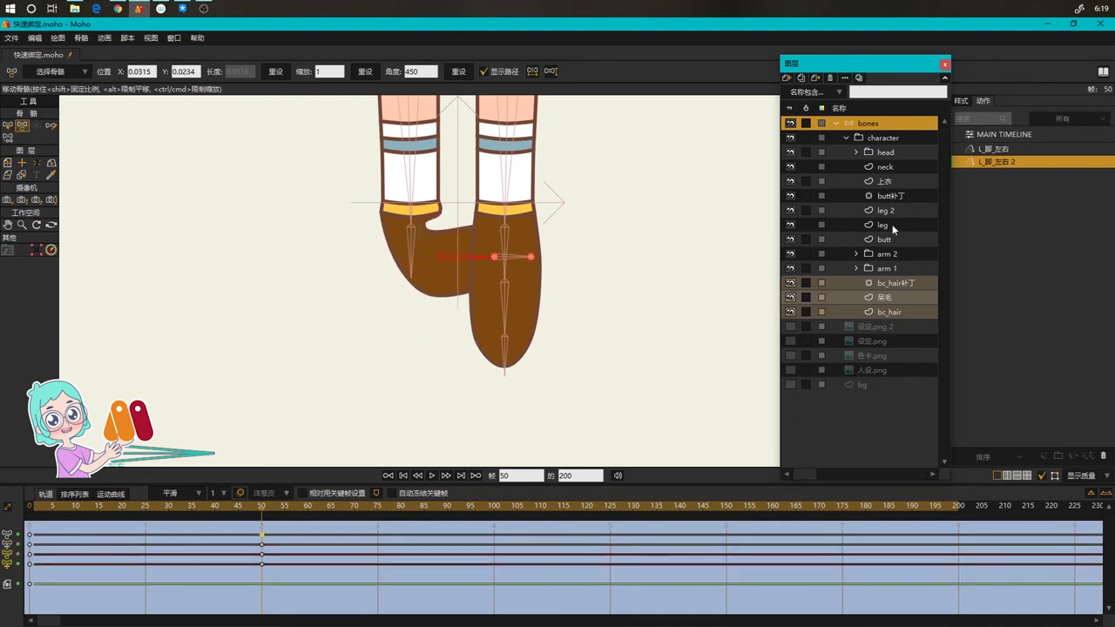
Select the leg layer, hide the leg 2 layer and show the 人设.png reference
left_click(892, 223)
left_click(790, 211)
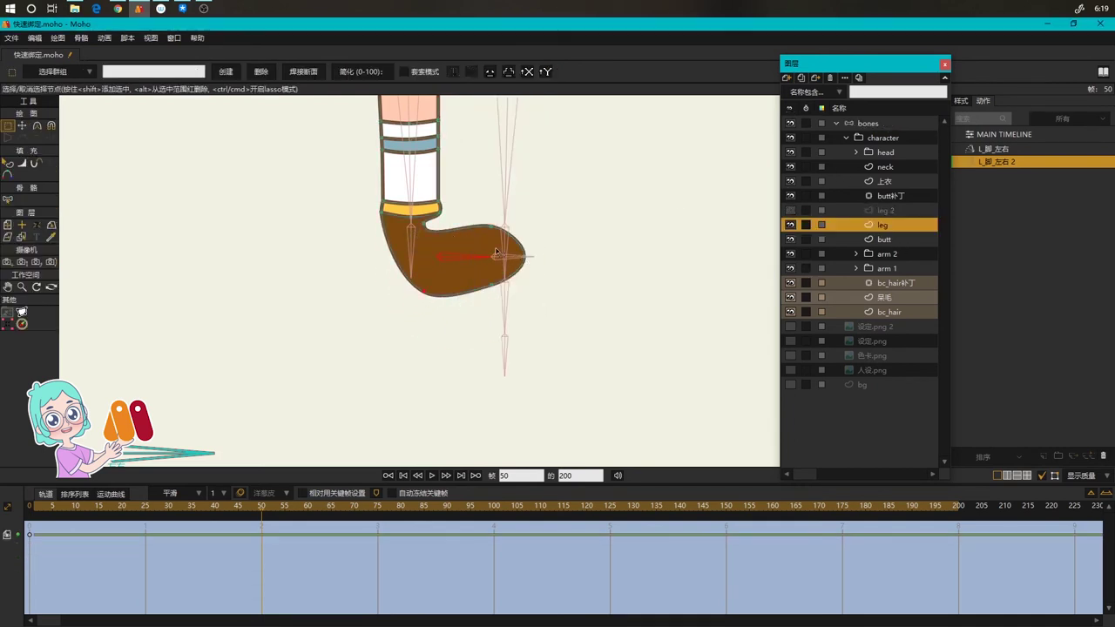
left_click(790, 369)
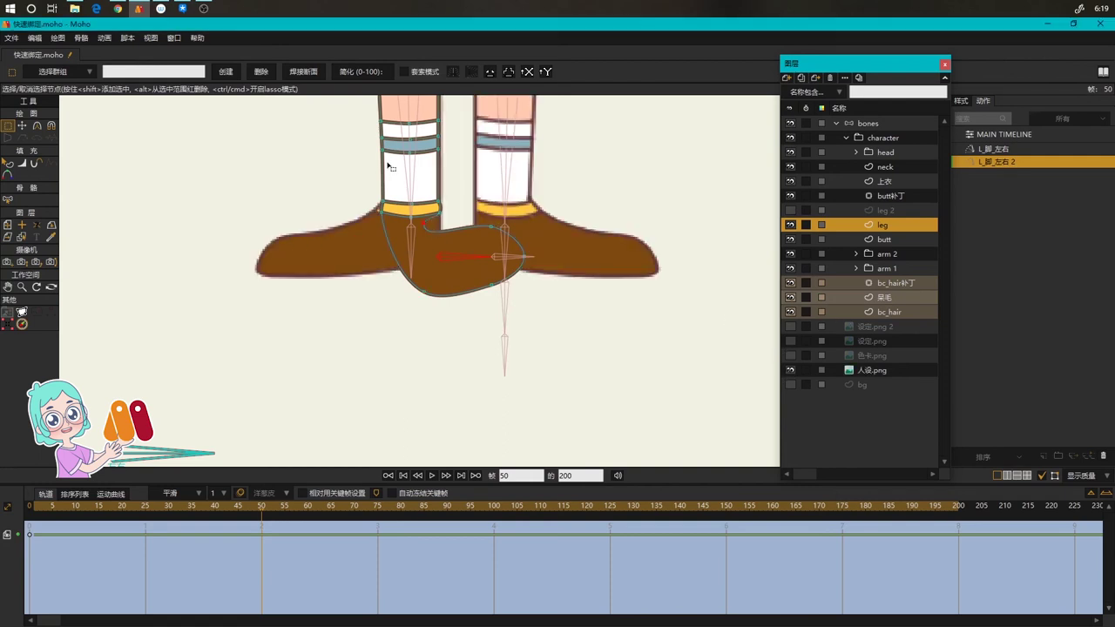
At frame 50, reposition the L shoe's upper, toe-tip and heel points to flatten its outline, and adjust the heel's curvature
scroll(391, 159, "up", 2)
key("t")
left_click_drag(438, 248, 478, 243)
left_click_drag(584, 299, 610, 298)
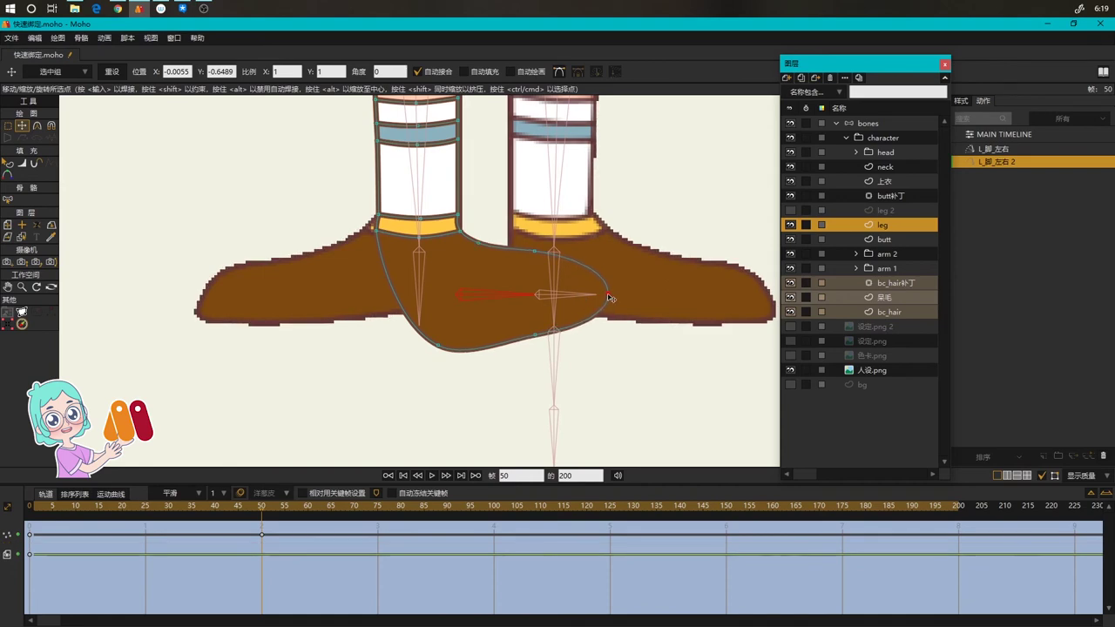
left_click_drag(442, 347, 391, 306)
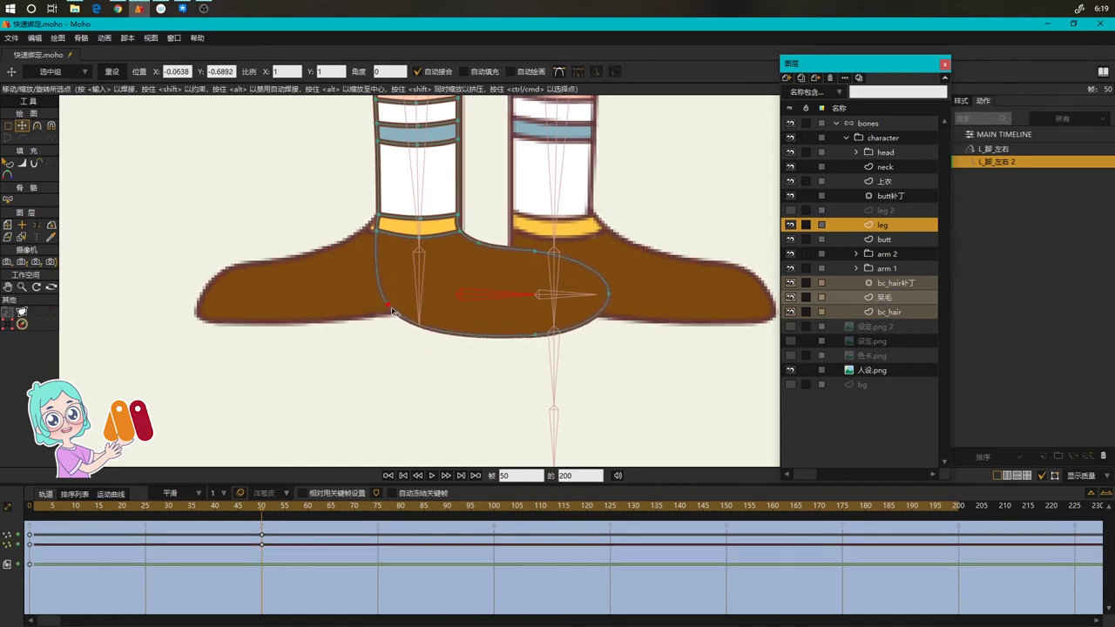
key("c")
left_click_drag(424, 341, 400, 322)
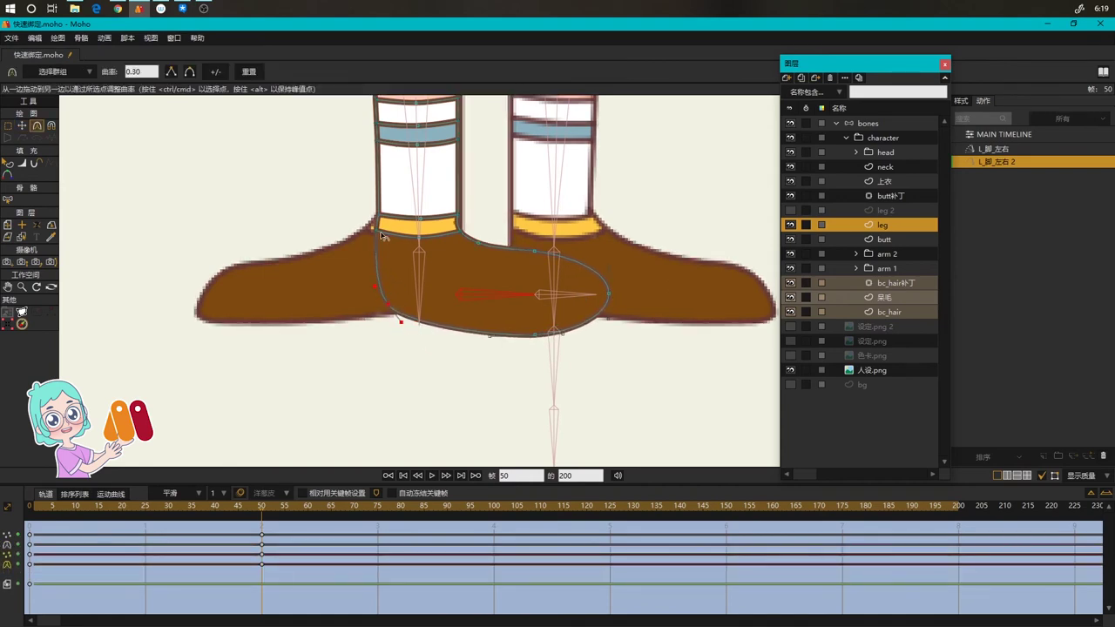
Adjust the L shoe's upper-edge points, and shift the foot's middle bone slightly toward the other foot, to X 0.0315, Y 0.0313
key("t")
left_click_drag(379, 234, 538, 250)
left_click(484, 244)
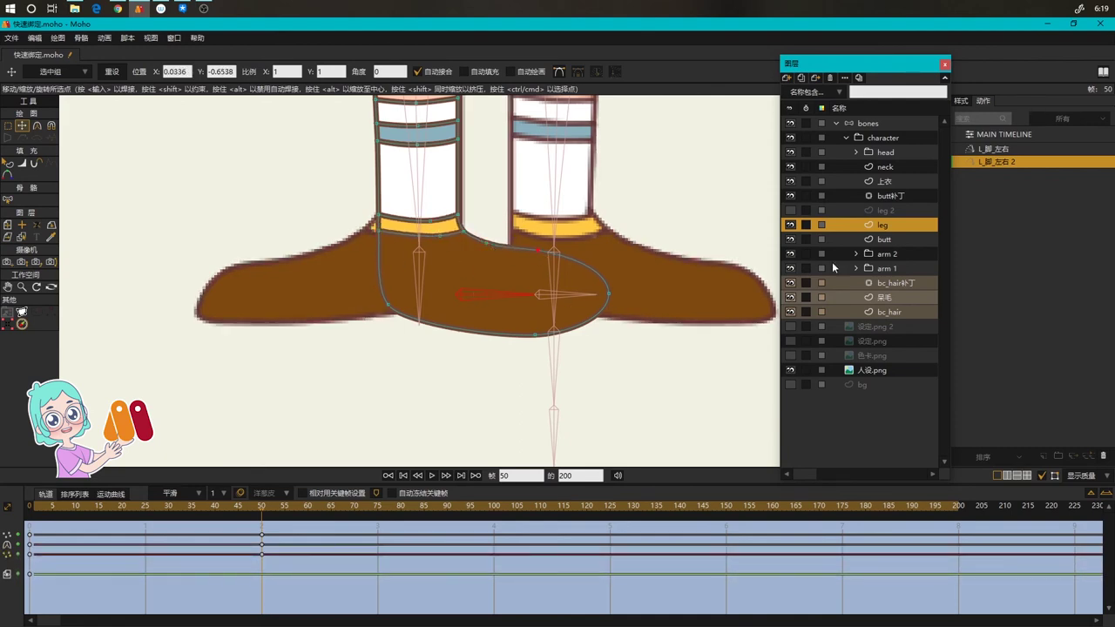
left_click(883, 123)
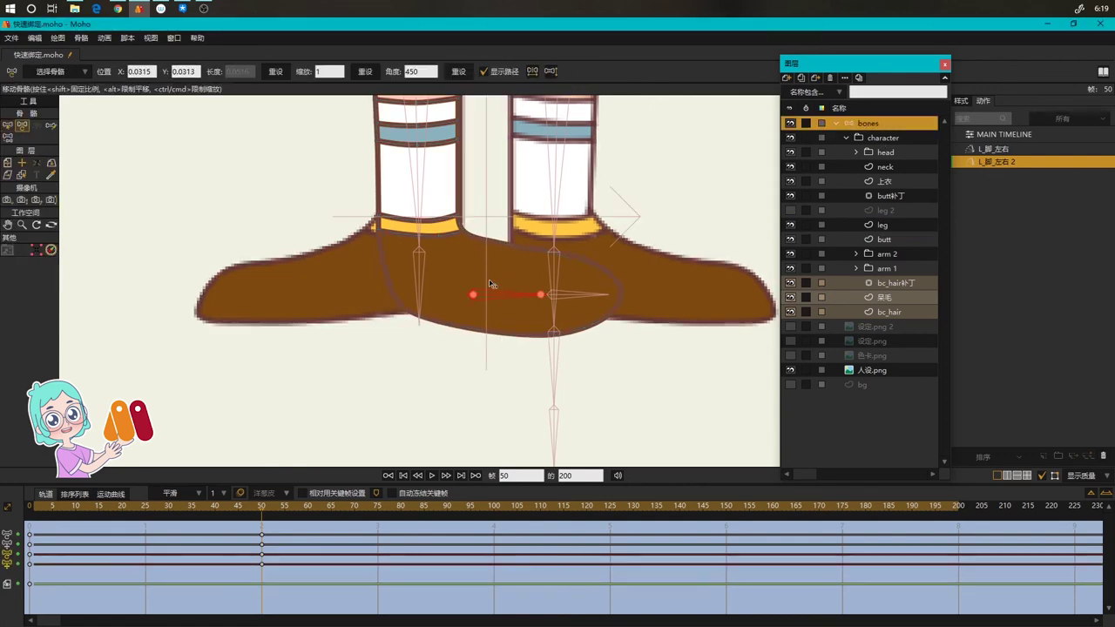
left_click(882, 225)
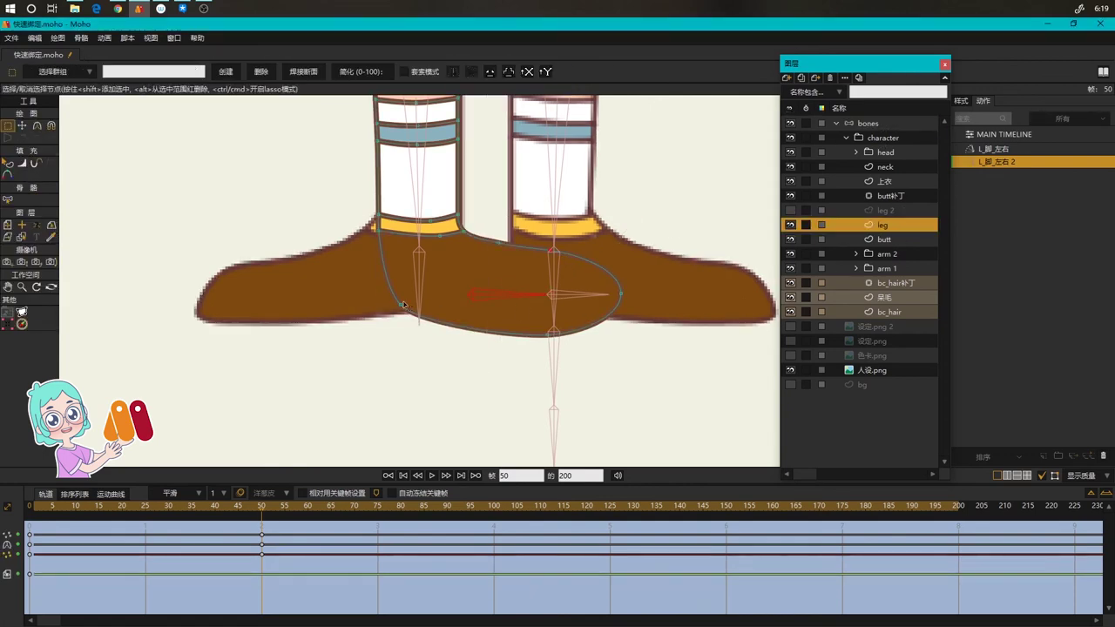
Move the leg layer's heel, sole and upper points so the L shoe's sole levels with the reference, and refine the upper curve
left_click_drag(394, 308, 392, 308)
left_click_drag(553, 336, 557, 317)
left_click(556, 254)
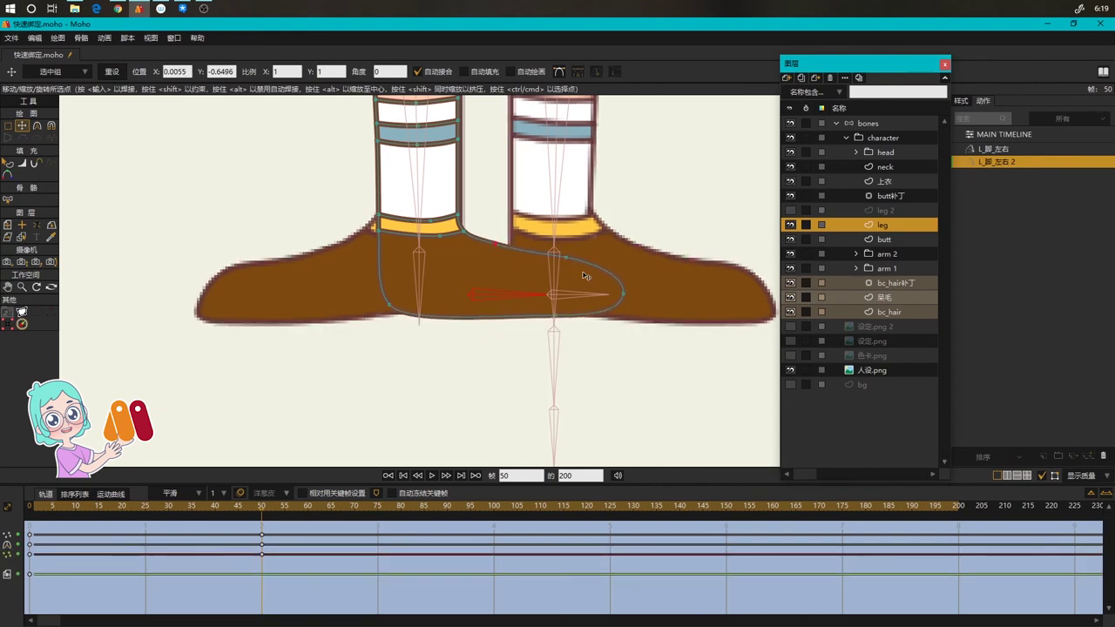
key("c")
mouse_move(599, 269)
left_mouse_down()
mouse_move(578, 261)
mouse_move(590, 254)
left_mouse_up()
key("t")
Test the L toe bone's upward bend at frame 50, check the shoe outline, and reset the bone's angle to 0
left_click(862, 125)
key("t")
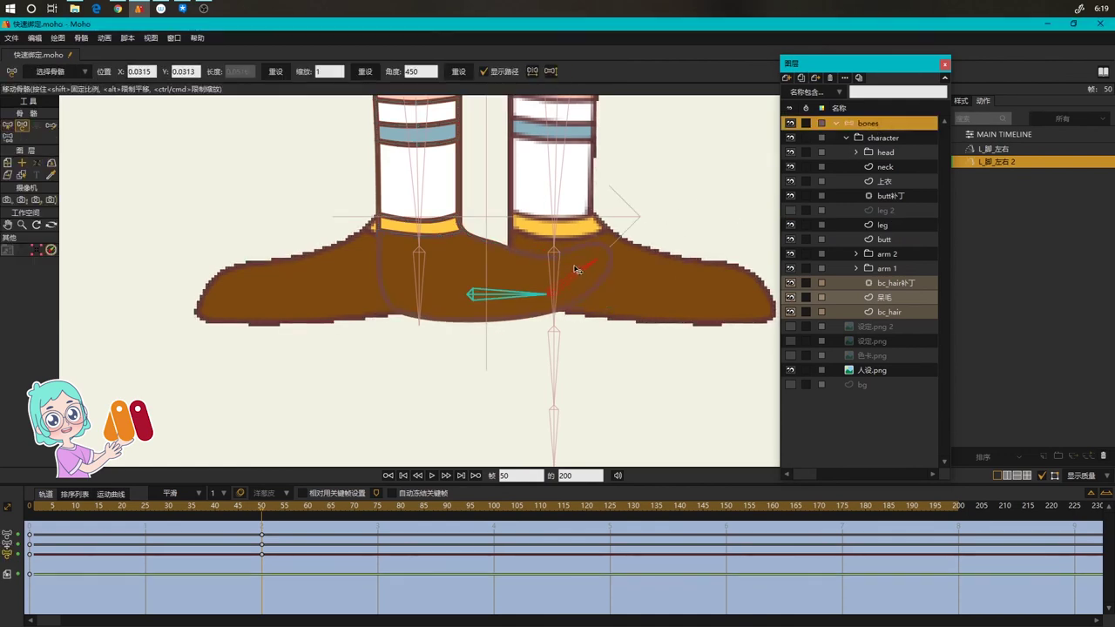
left_click(882, 225)
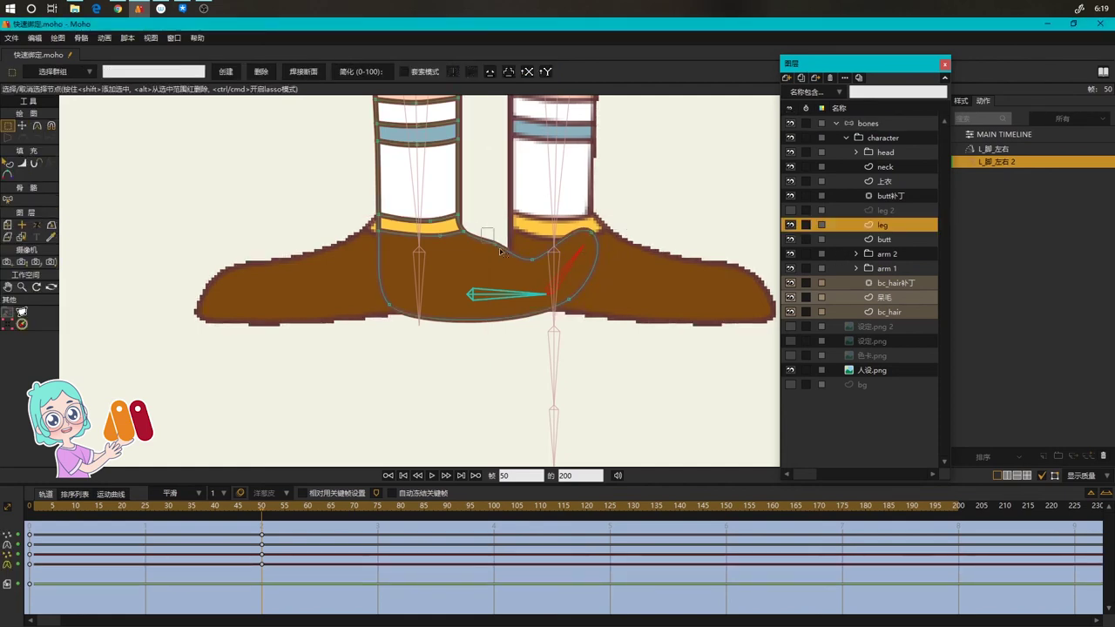
left_click(870, 123)
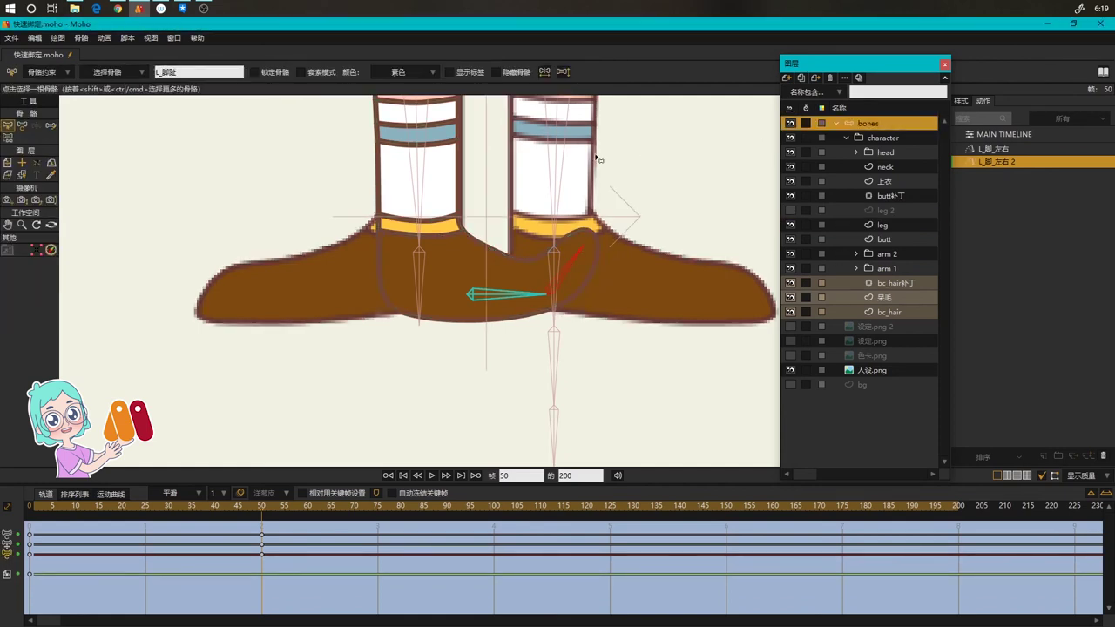
left_click(458, 71)
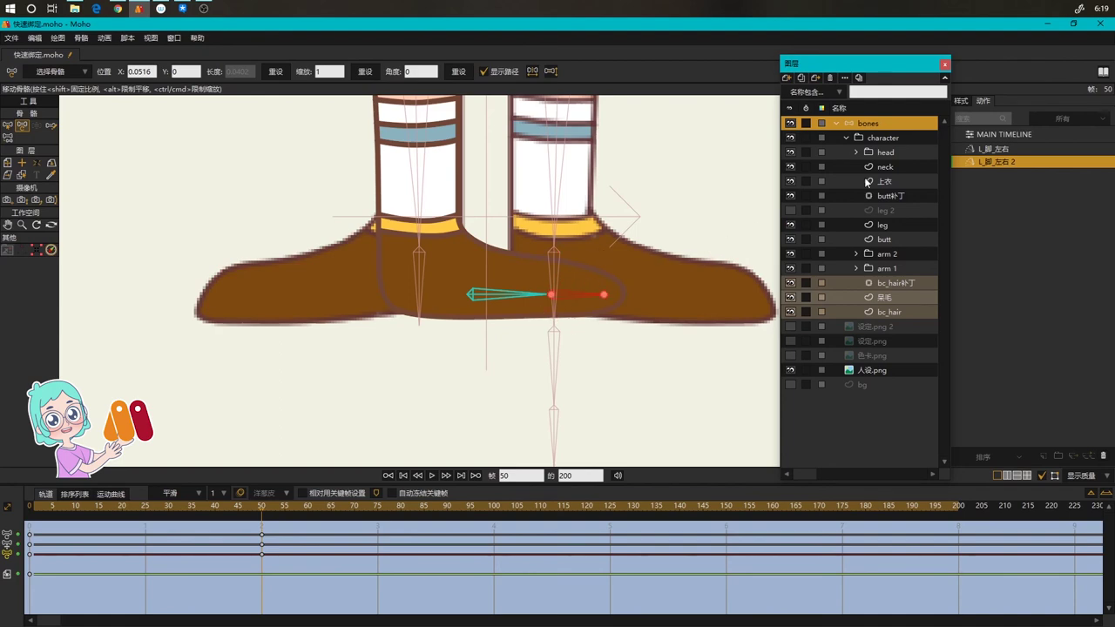
Fine-tune the L shoe's heel curvature on the leg layer, and select the layer's keyframes at frame 50
left_click(881, 224)
scroll(571, 264, "up", 2)
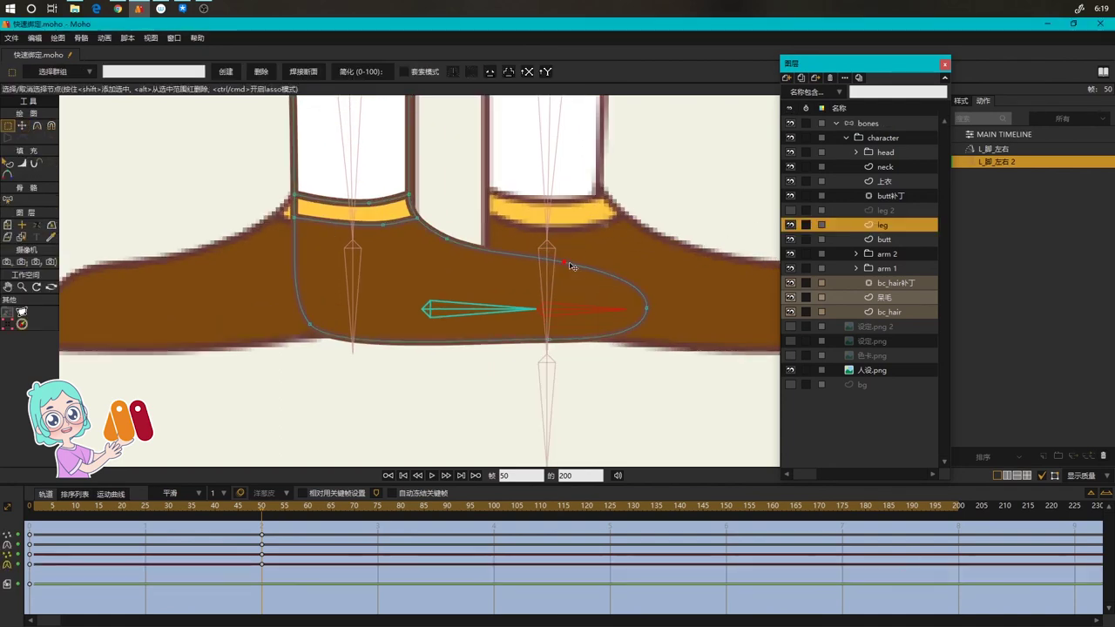
key("t")
key("c")
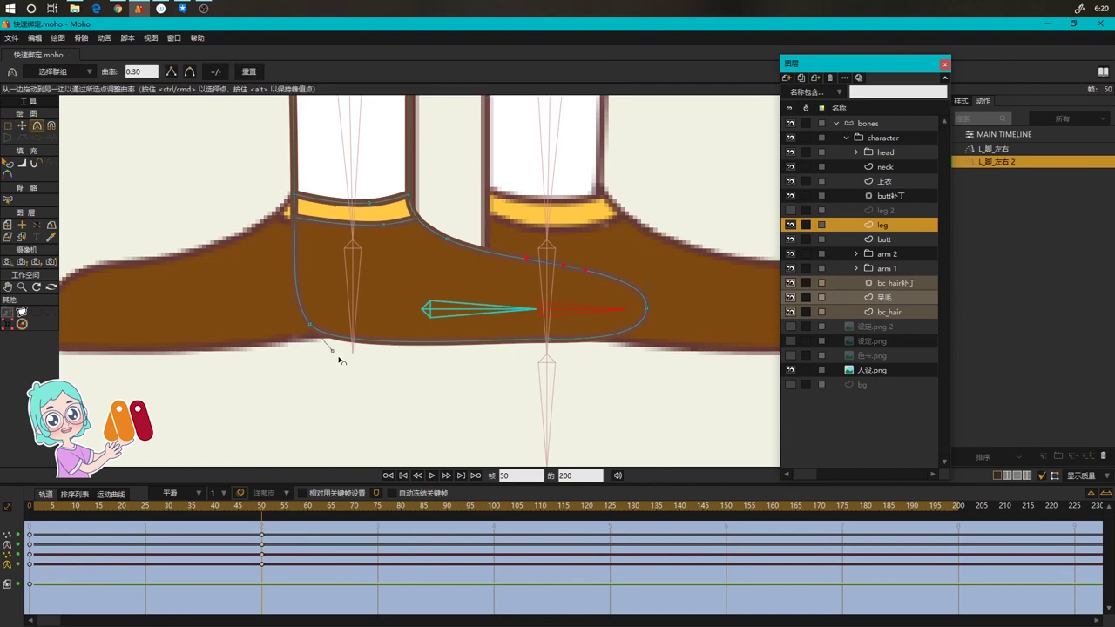
left_click_drag(337, 356, 329, 348)
left_click_drag(297, 595, 246, 505)
At frame 25, nudge the L shoe's heel point outward and its inner toe-side point inward, and scrub through the turn
left_click(145, 507)
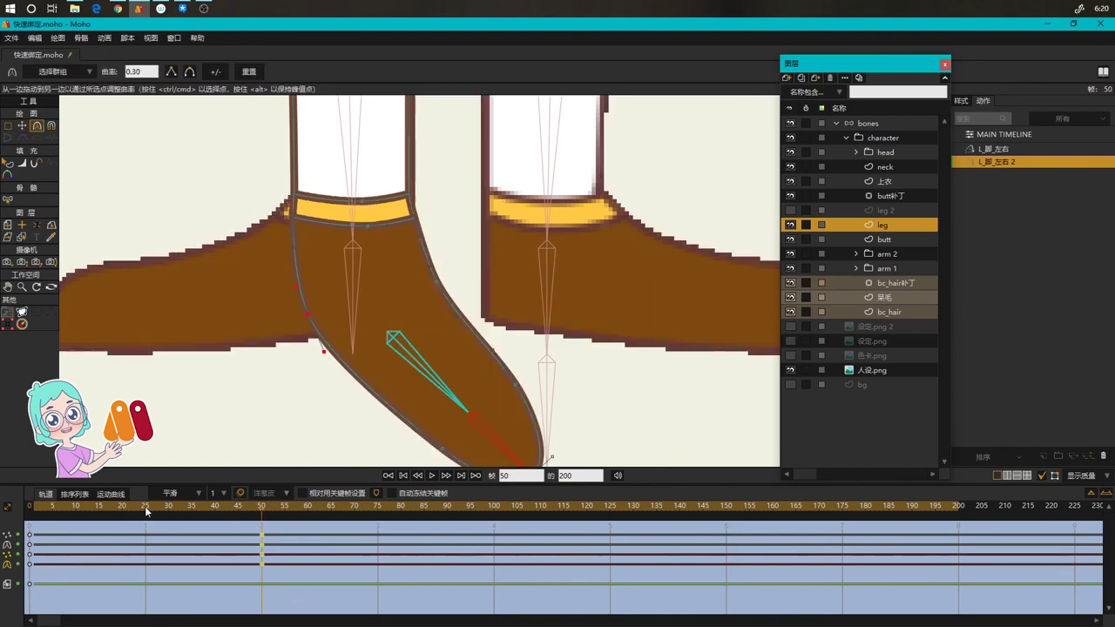
scroll(314, 276, "up", 1)
key("t")
left_click_drag(314, 276, 308, 276)
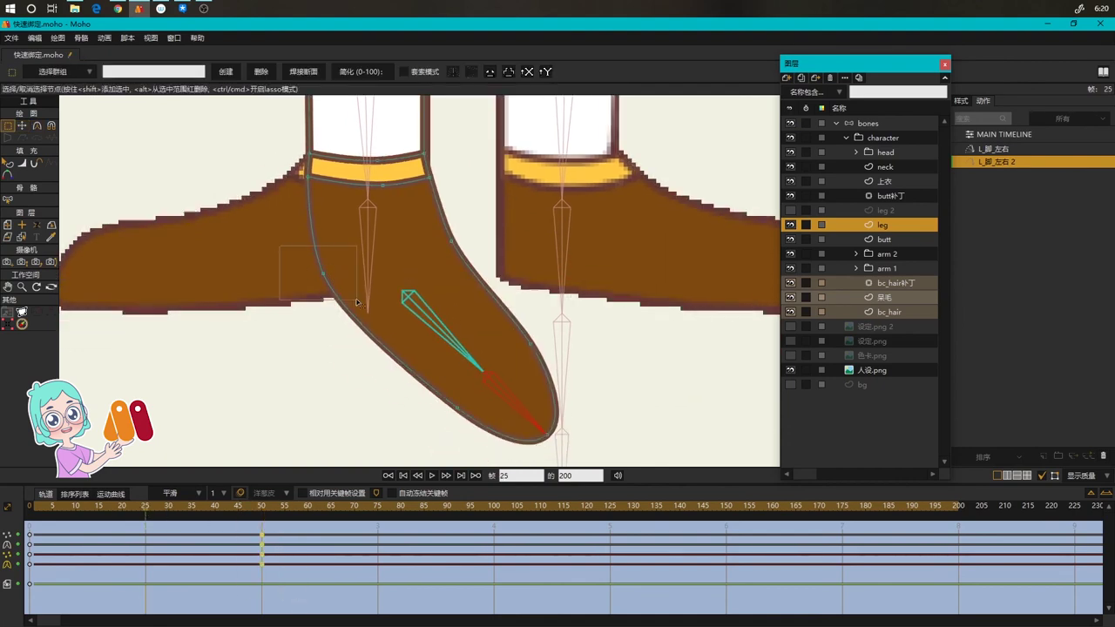
left_click_drag(533, 346, 523, 351)
scroll(482, 266, "down", 1)
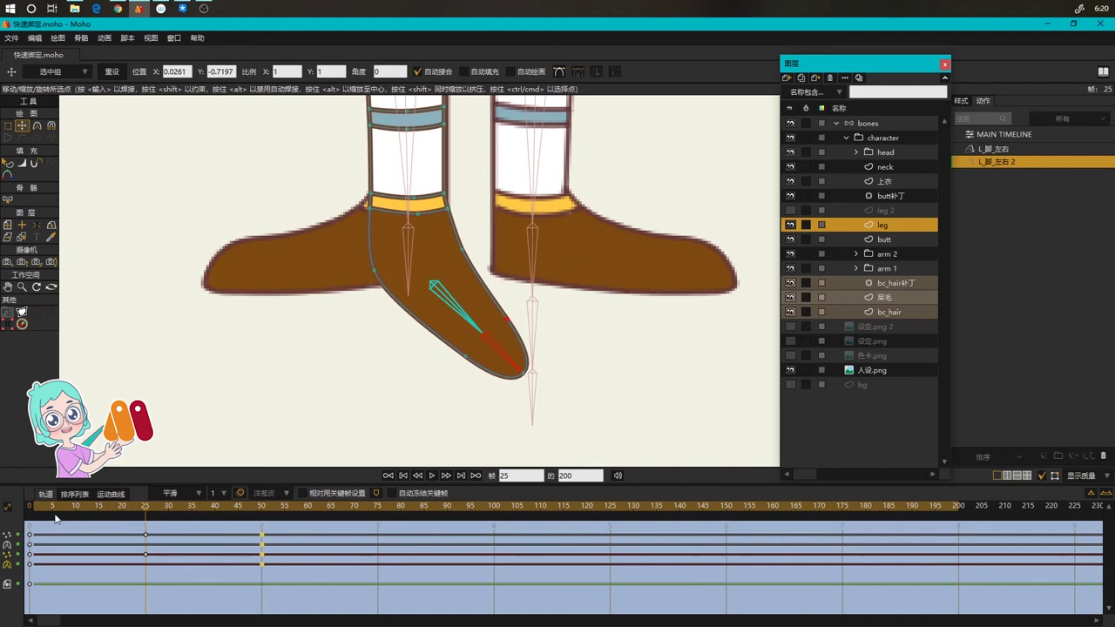
left_click_drag(55, 518, 264, 527)
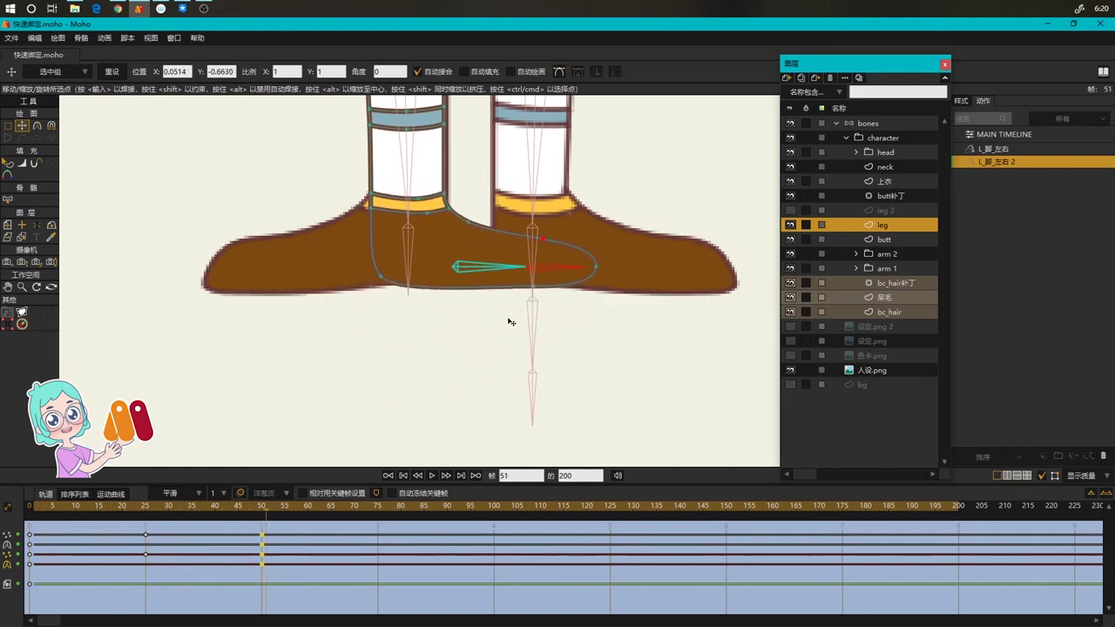
Return to the MAIN TIMELINE, select the bones layer, show the leg 2 layer and hide the 人设.png reference
scroll(511, 322, "down", 1)
left_click(981, 136)
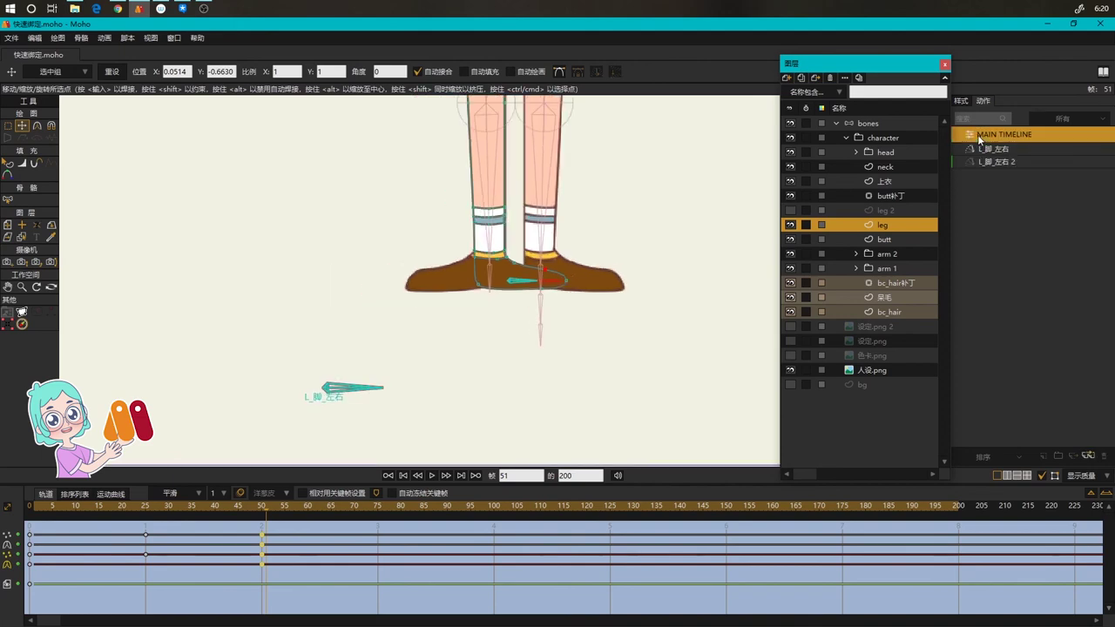
left_click(862, 123)
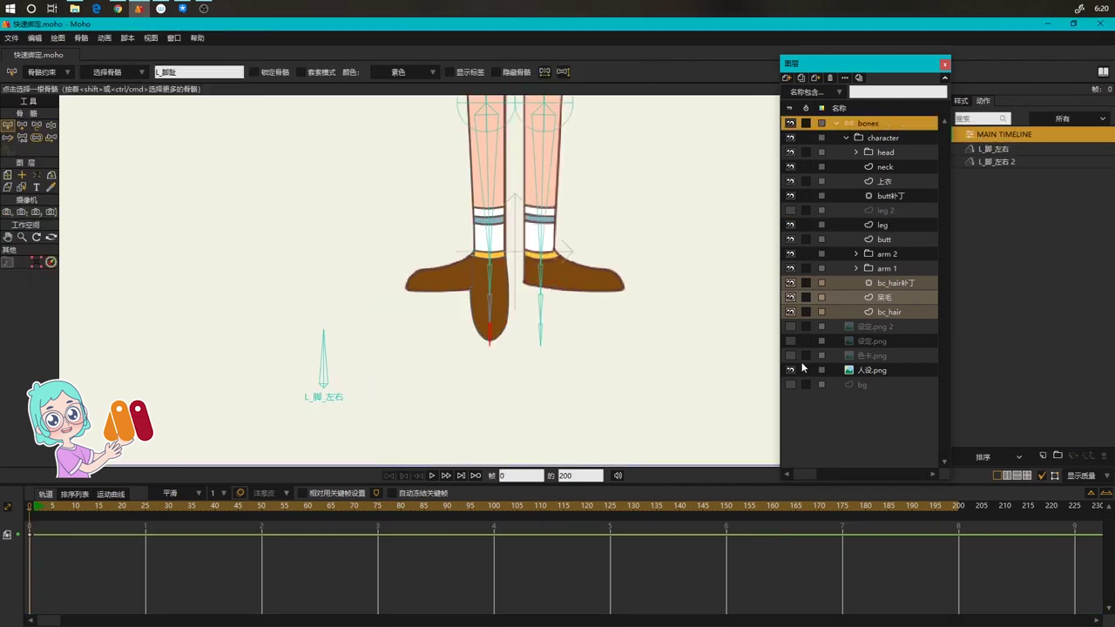
left_click(790, 210)
Swing the L_脚_左右 control bone to both sides and bend the toe to test the foot's turn, restoring the rest pose
key("z")
left_click_drag(345, 403, 249, 438)
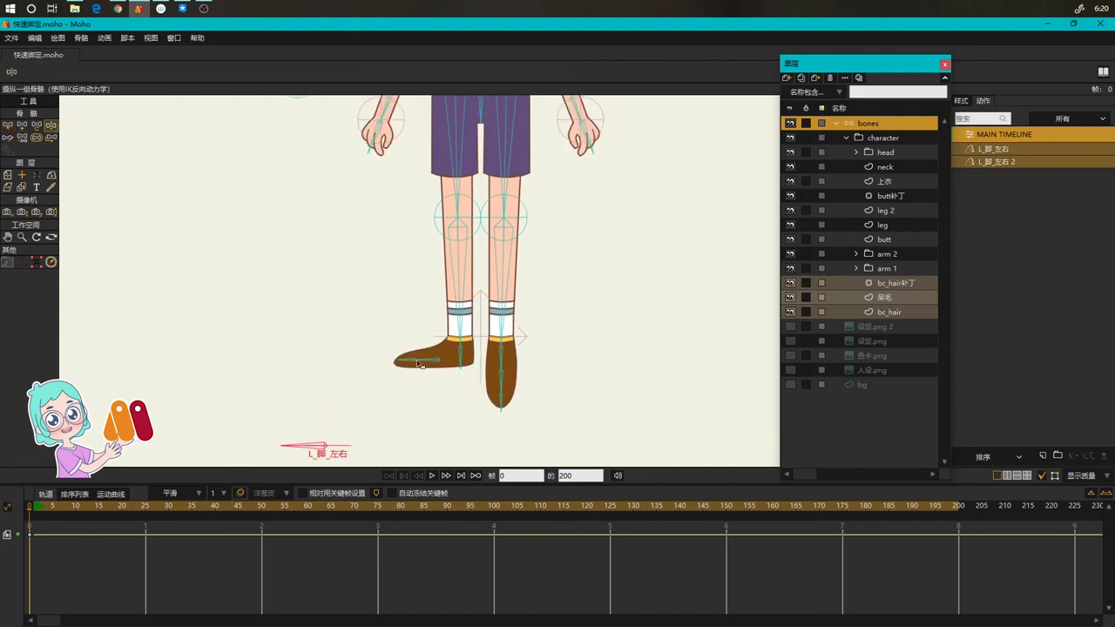
left_click_drag(419, 364, 406, 350)
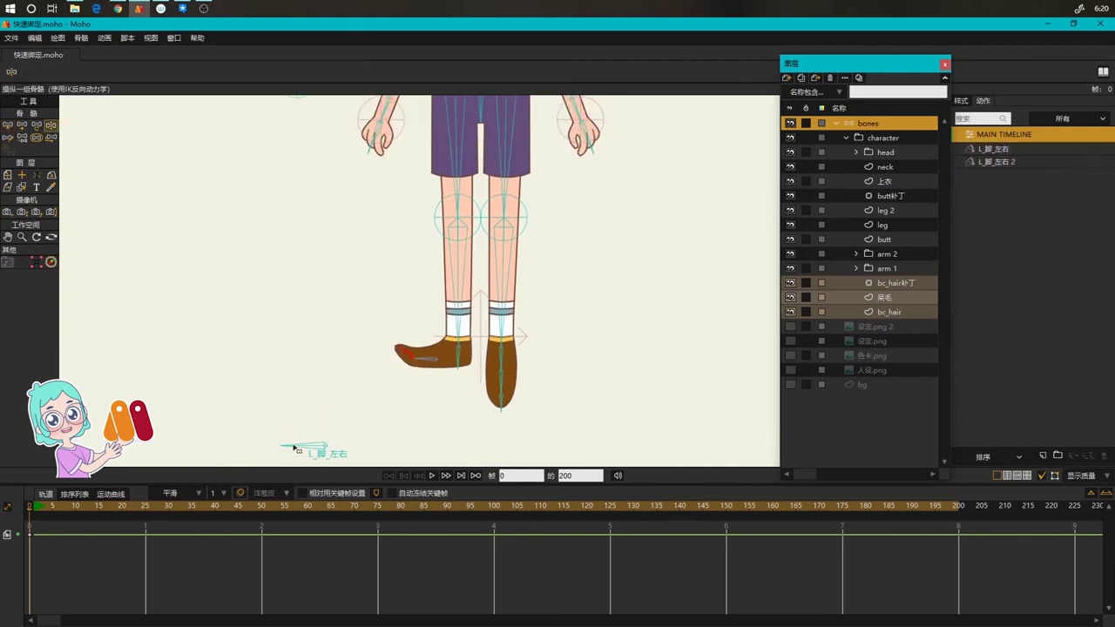
left_click_drag(296, 448, 407, 448)
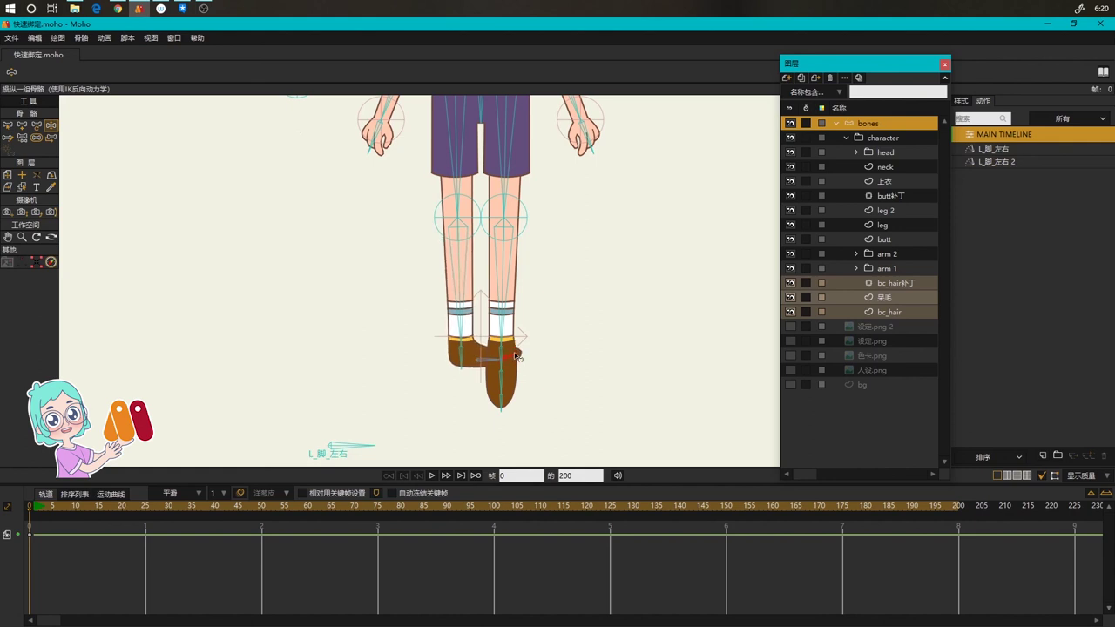
key("ctrl+z")
key("b")
key("z")
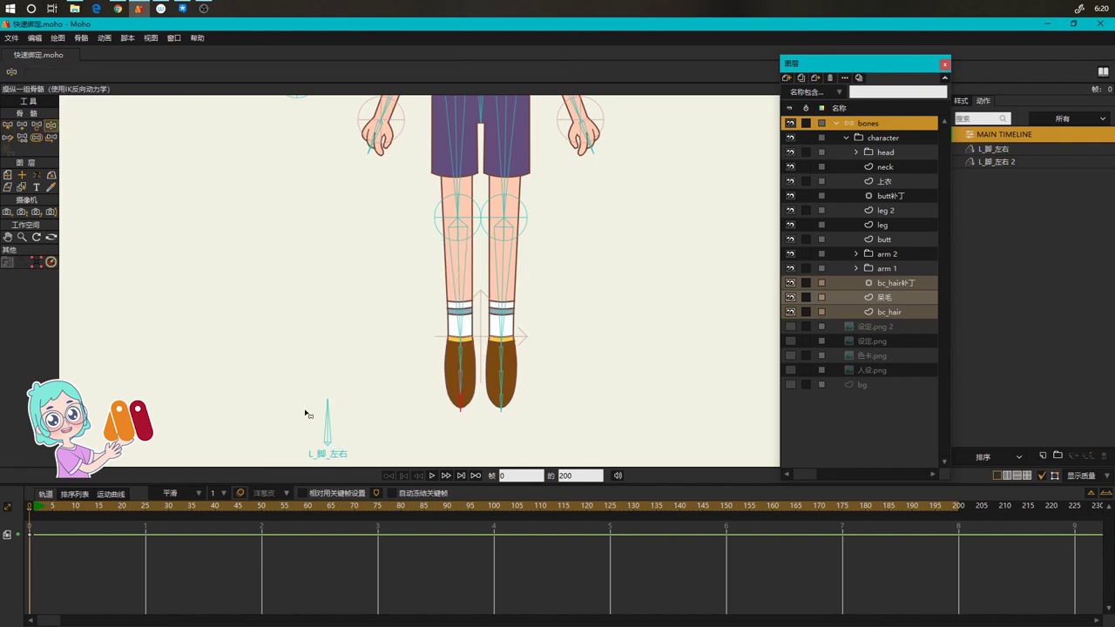
left_click_drag(308, 416, 403, 389)
key("b")
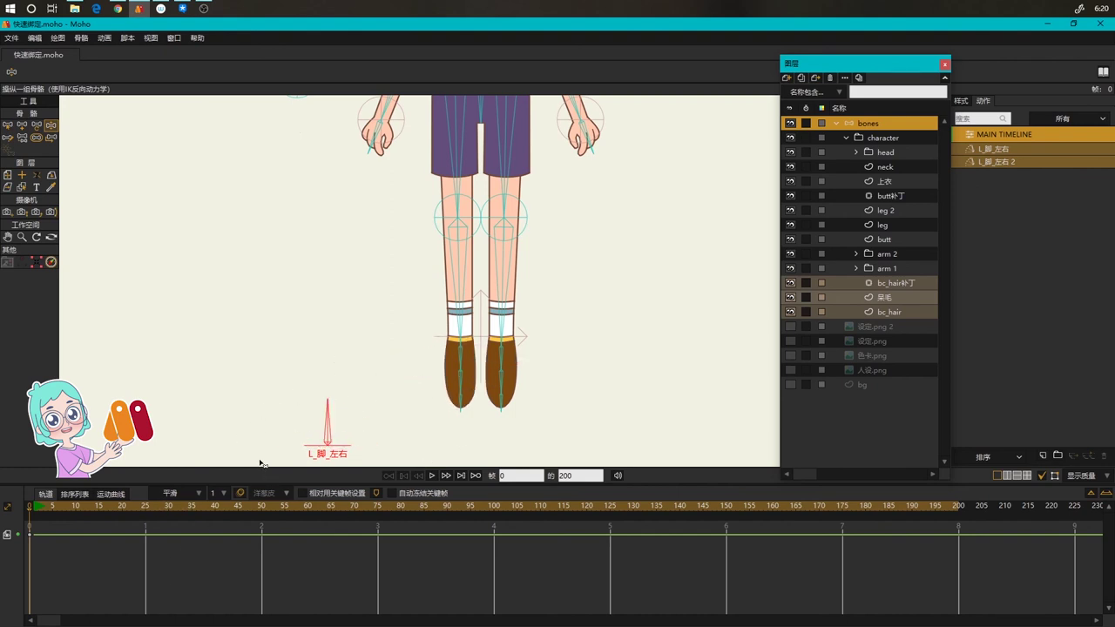
Add a vertical control bone beside the R foot, level with the L control bone, and name it R_脚_左右
left_click(588, 395)
left_click_drag(638, 371, 595, 307)
key("a")
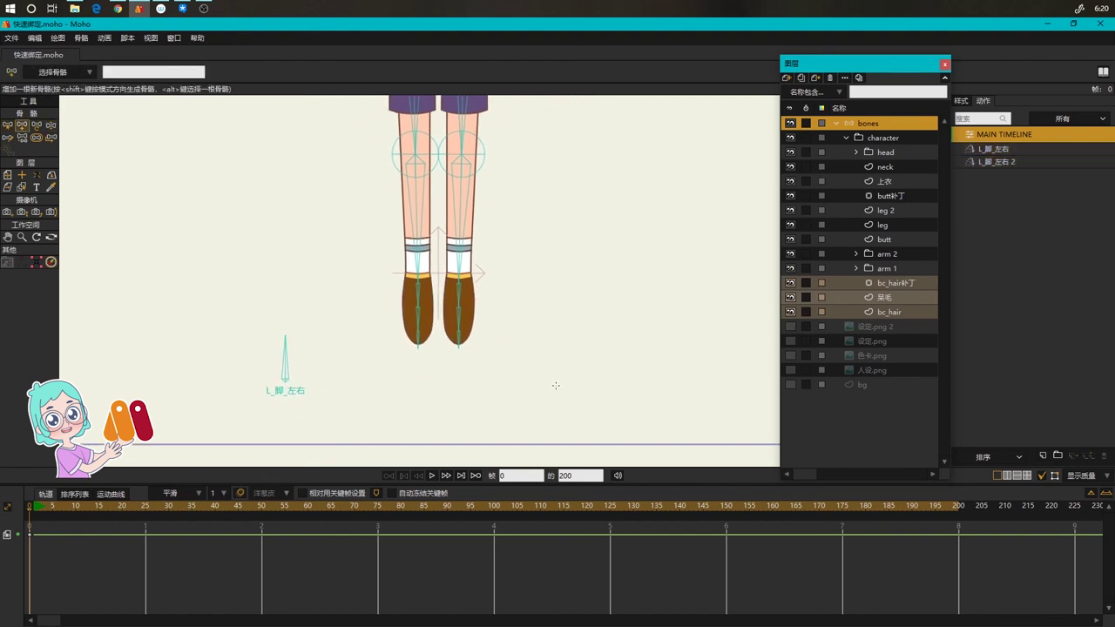
left_click_drag(586, 386, 586, 330)
double_click(149, 70)
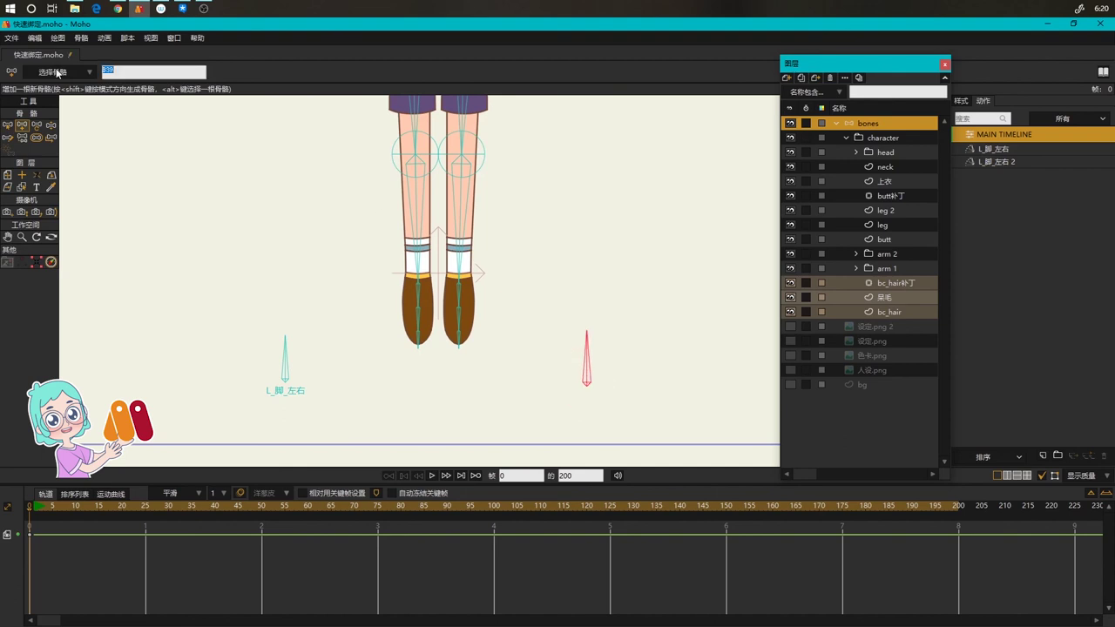
type("R_脚")
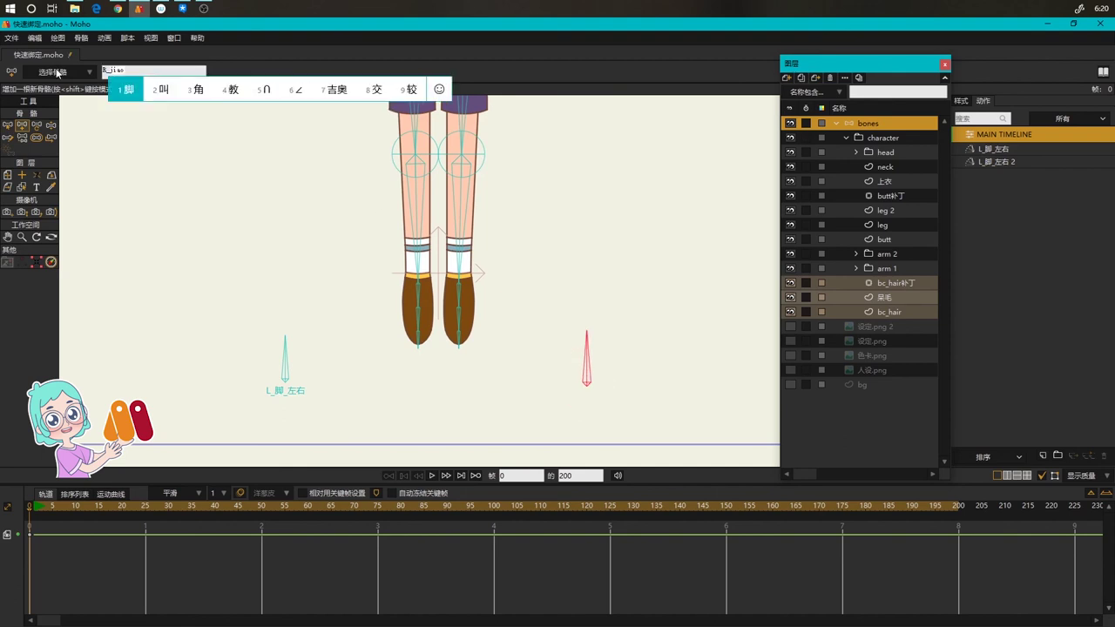
type("_左右")
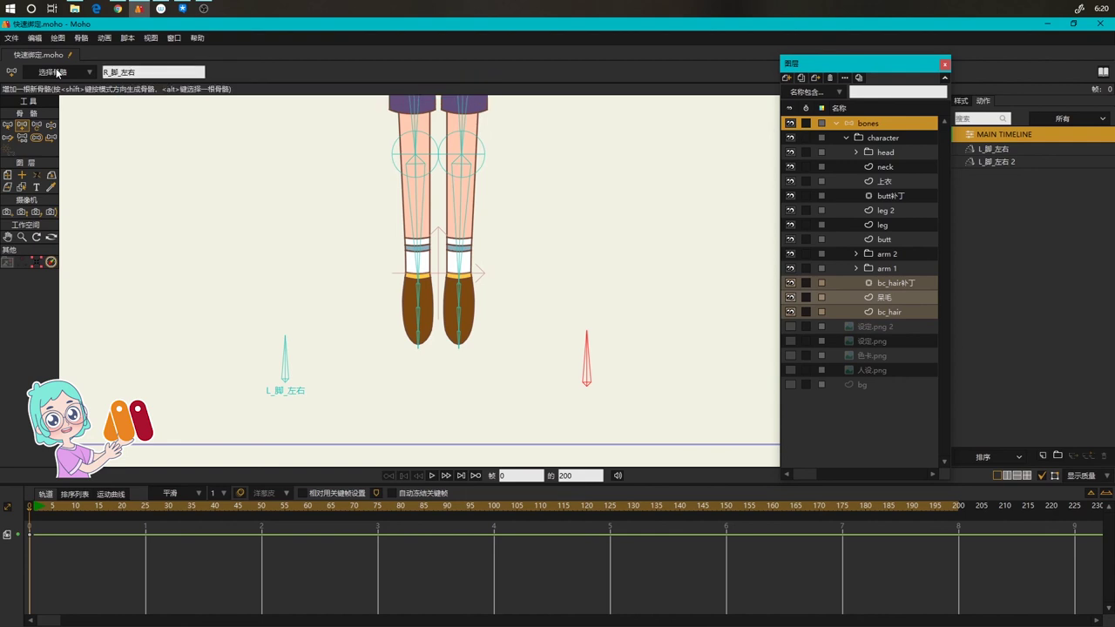
type("z")
Create a smart bone dial for R_脚_左右 from -90 to 90 degrees over 50 frames, with separate positive and negative actions, and check frame 50
left_click(104, 39)
mouse_move(85, 40)
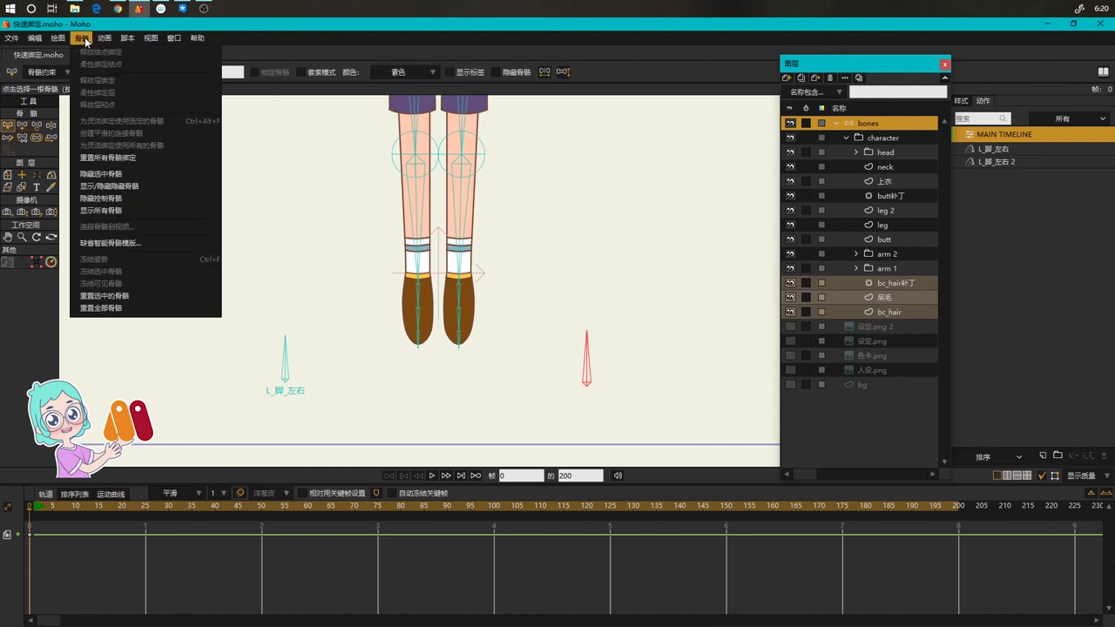
left_click(90, 242)
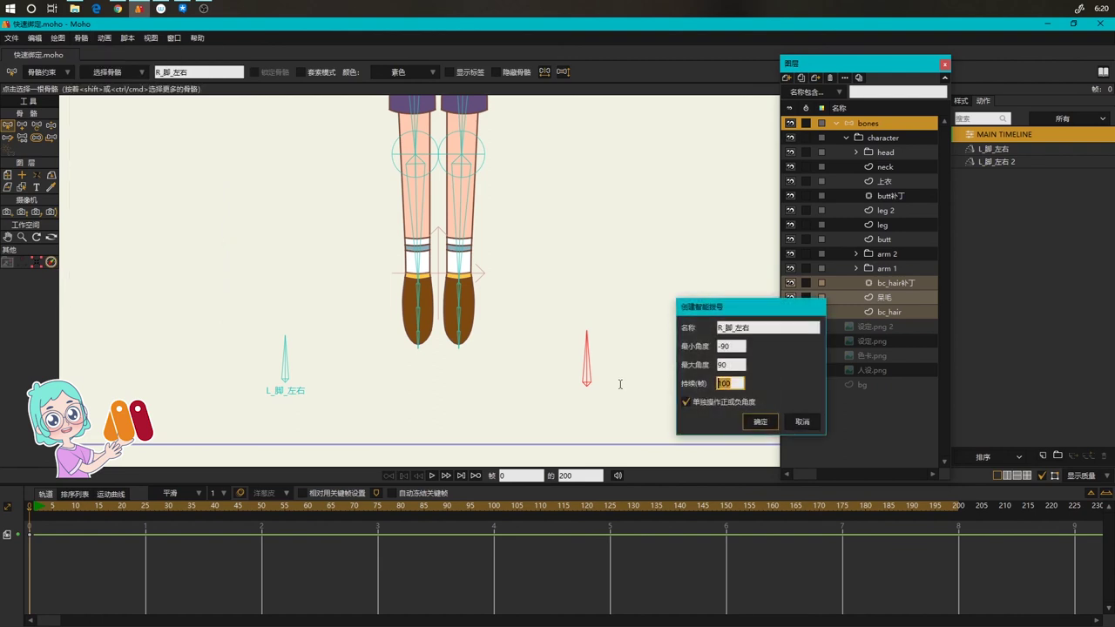
key("Return")
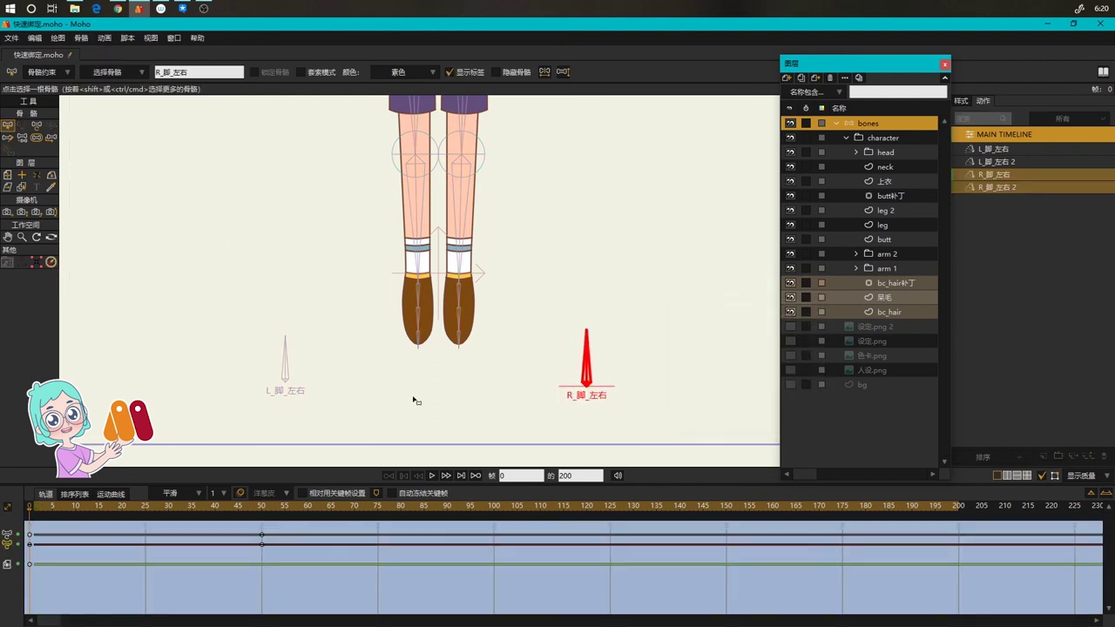
left_click(262, 508)
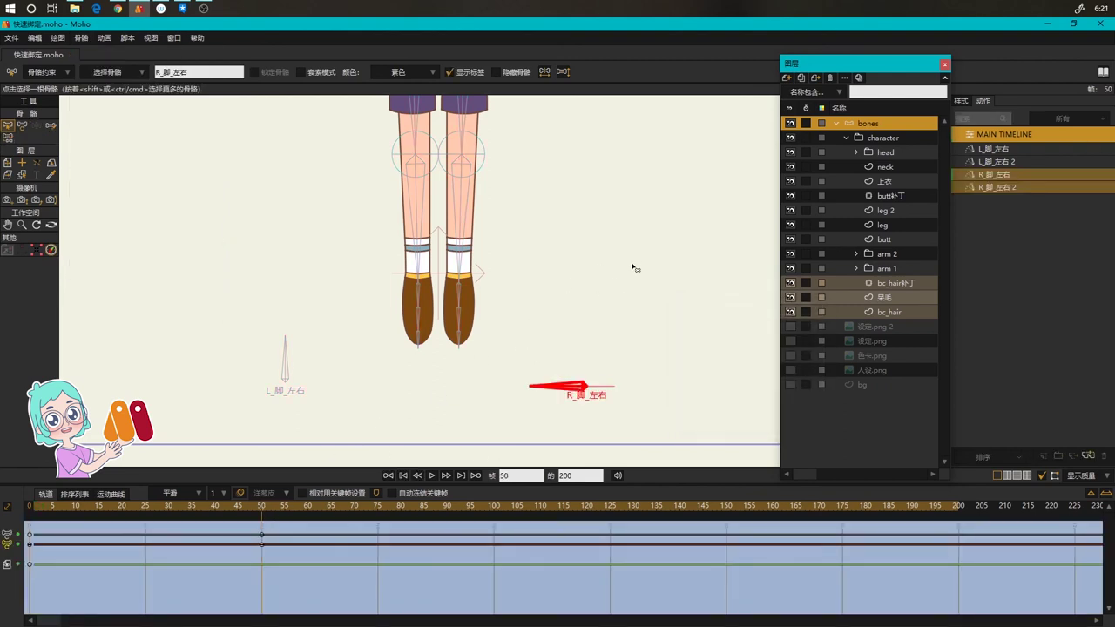
Open the L_脚_左右 action, select the leg layer, and scrub through its keyframes to review the foot's outward turn
double_click(995, 149)
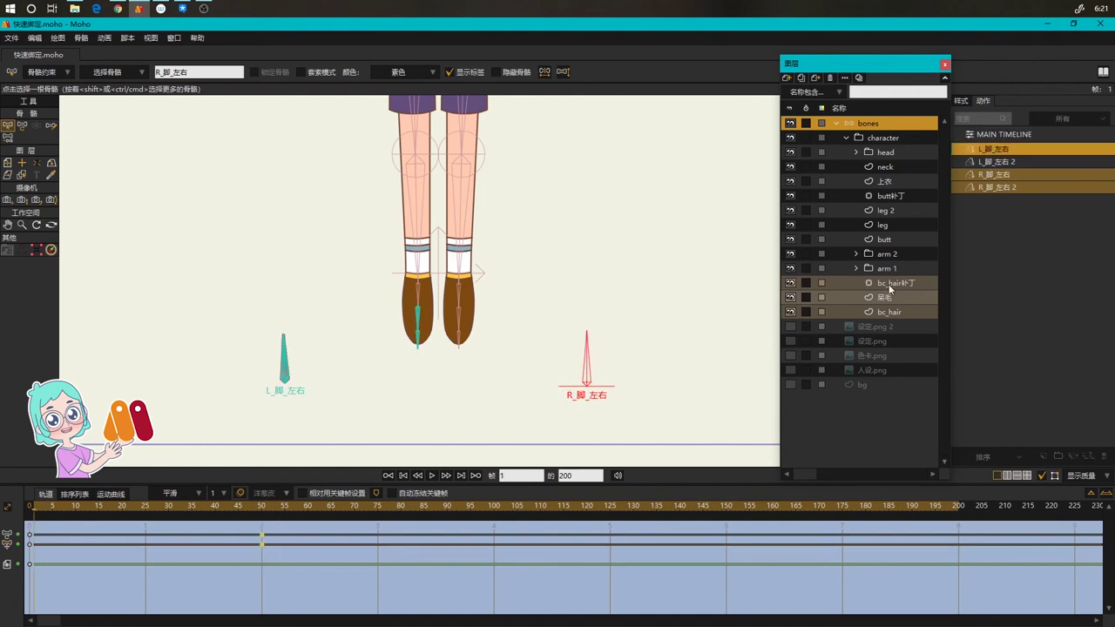
left_click(882, 224)
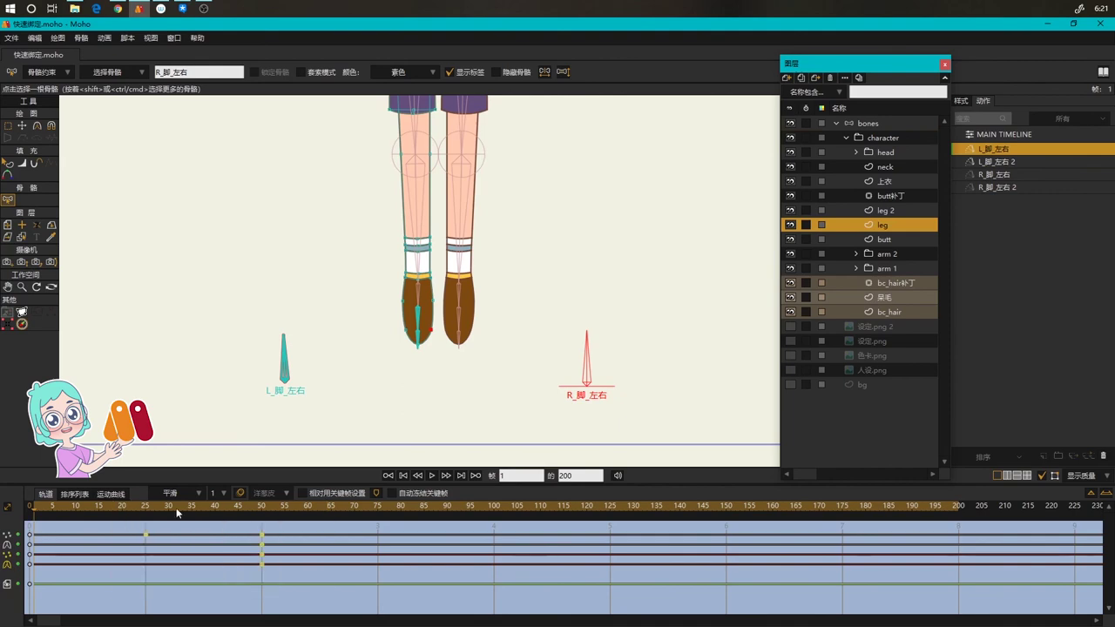
left_click_drag(123, 512, 233, 508)
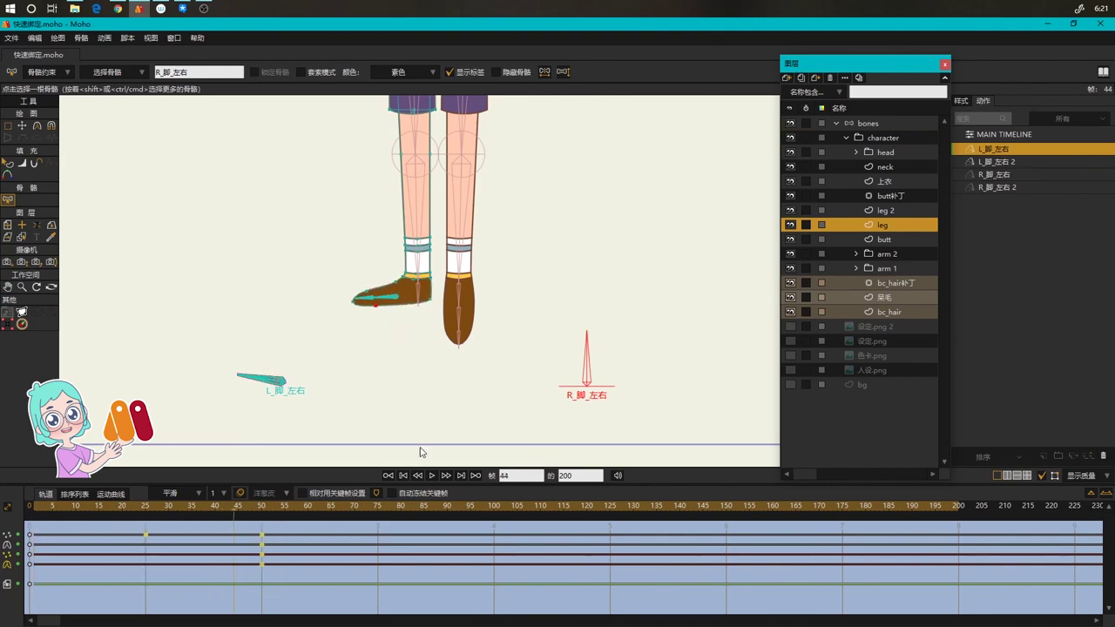
In the R_脚_左右 action, give the leg 2 layer foot-turn keyframes at frames 25 and 50 and scrub through them
double_click(995, 175)
left_click_drag(98, 502, 264, 538)
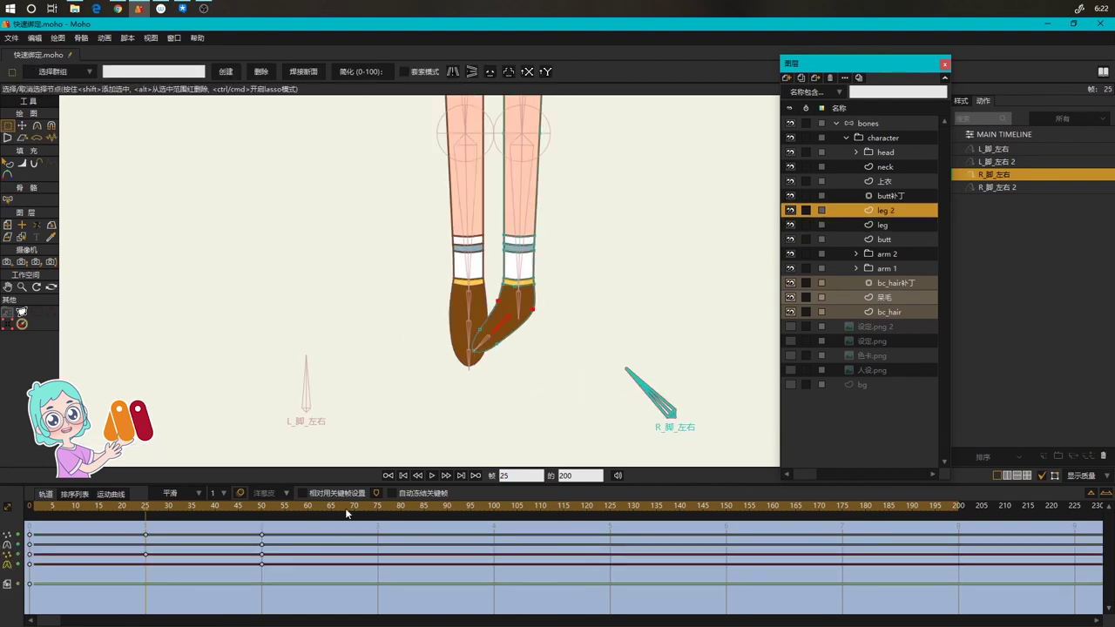
left_click_drag(61, 520, 262, 527)
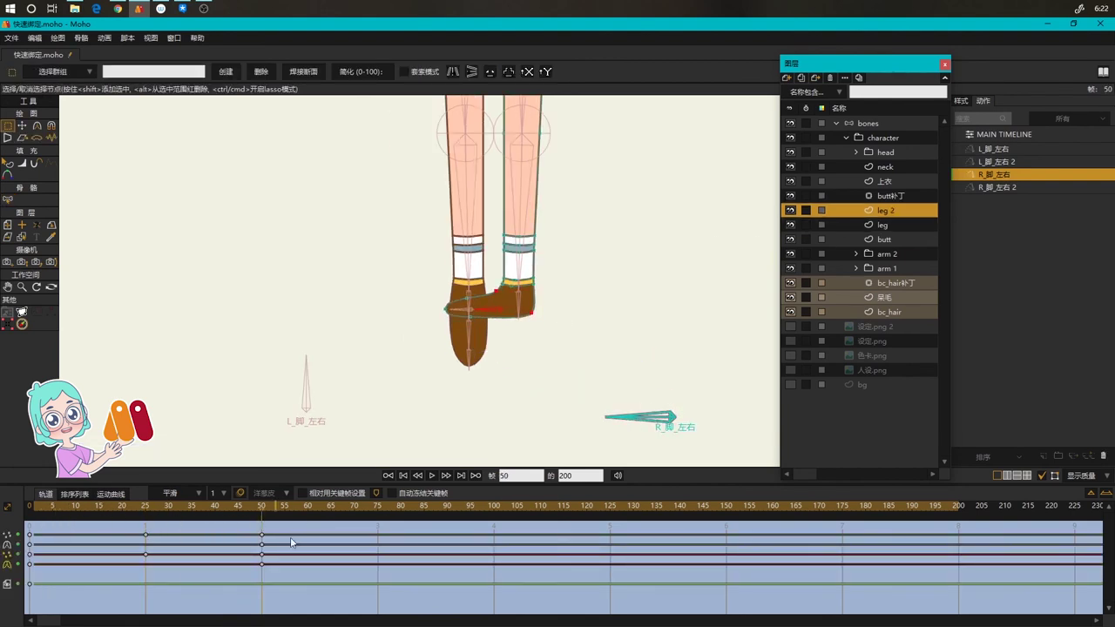
Copy the L foot's turn keyframes from the leg layer into the leg 2 layer of the R_脚_左右 2 action
double_click(1008, 186)
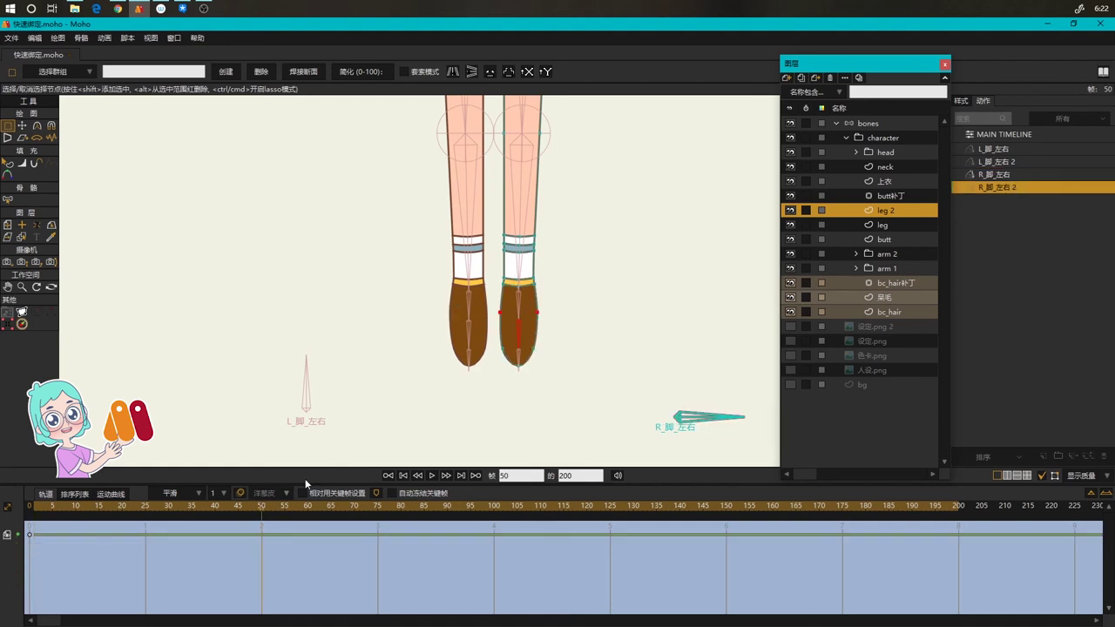
double_click(993, 149)
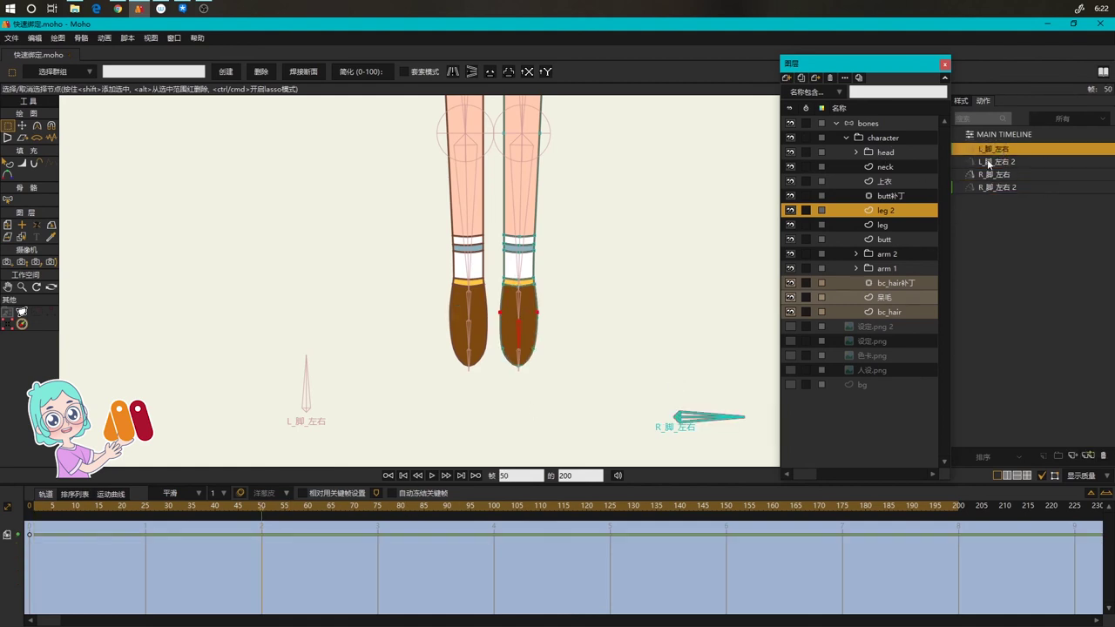
left_click(897, 225)
left_click_drag(279, 562, 373, 589)
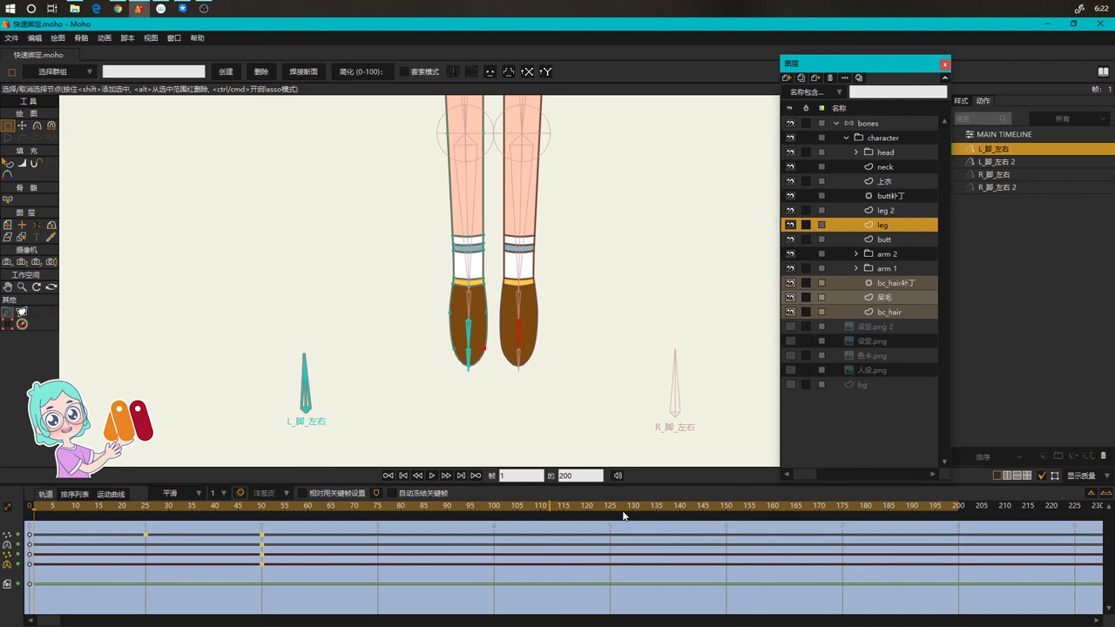
double_click(994, 188)
left_click(146, 505)
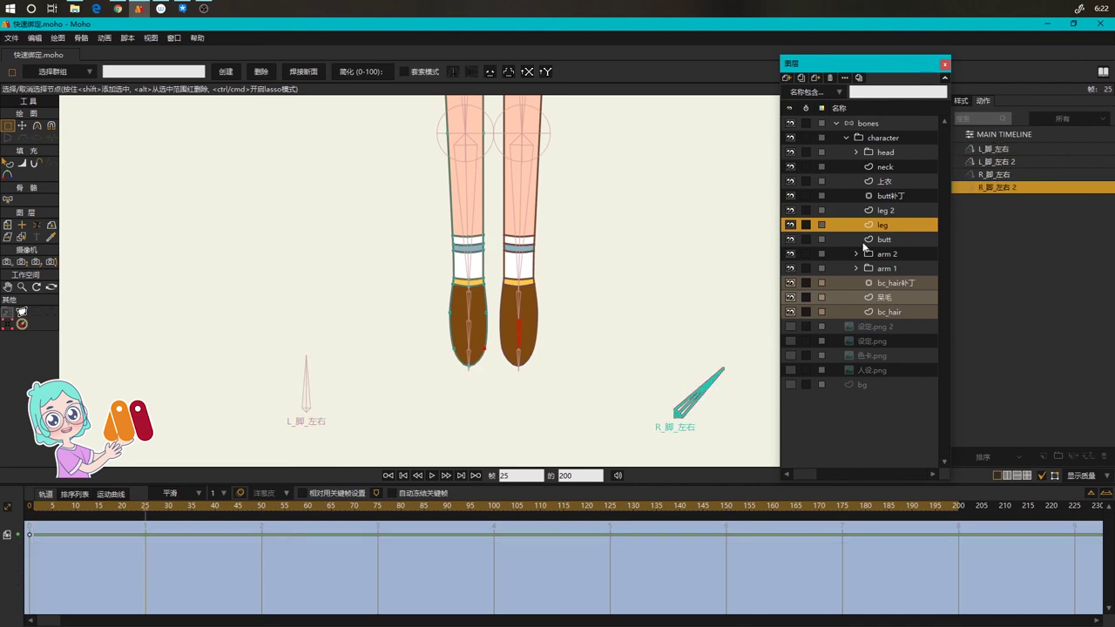
left_click(881, 215)
On frame 50 of the R_脚_左右 2 action, reposition the R foot bone on the bones layer so the foot points outward at 90 degrees
left_click(877, 124)
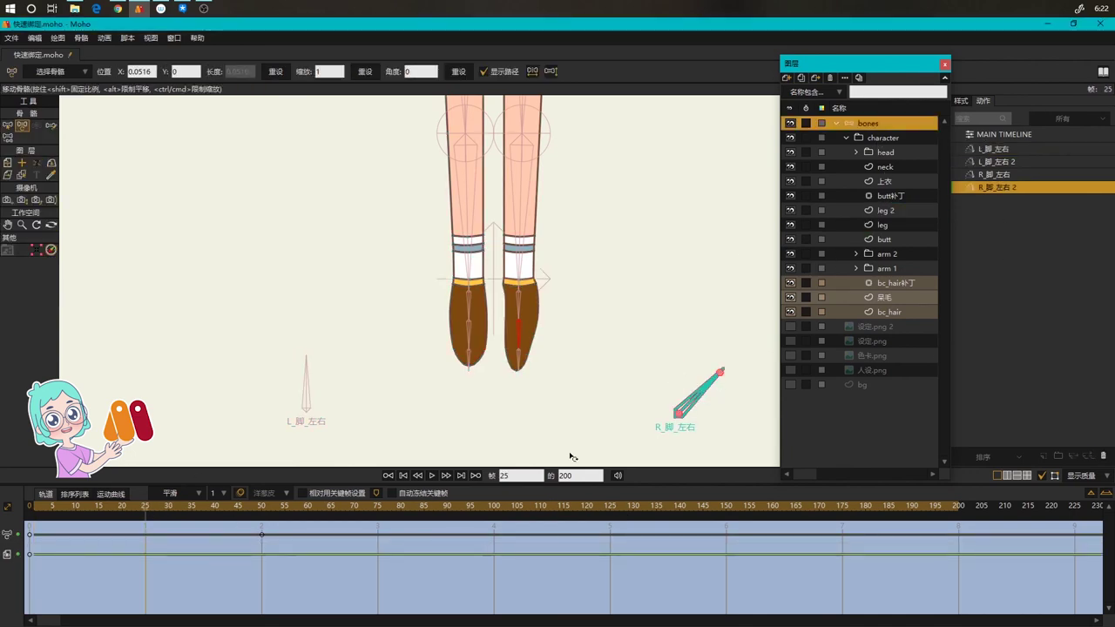
left_click(261, 505)
scroll(543, 331, "up", 2)
left_click_drag(495, 338, 553, 291)
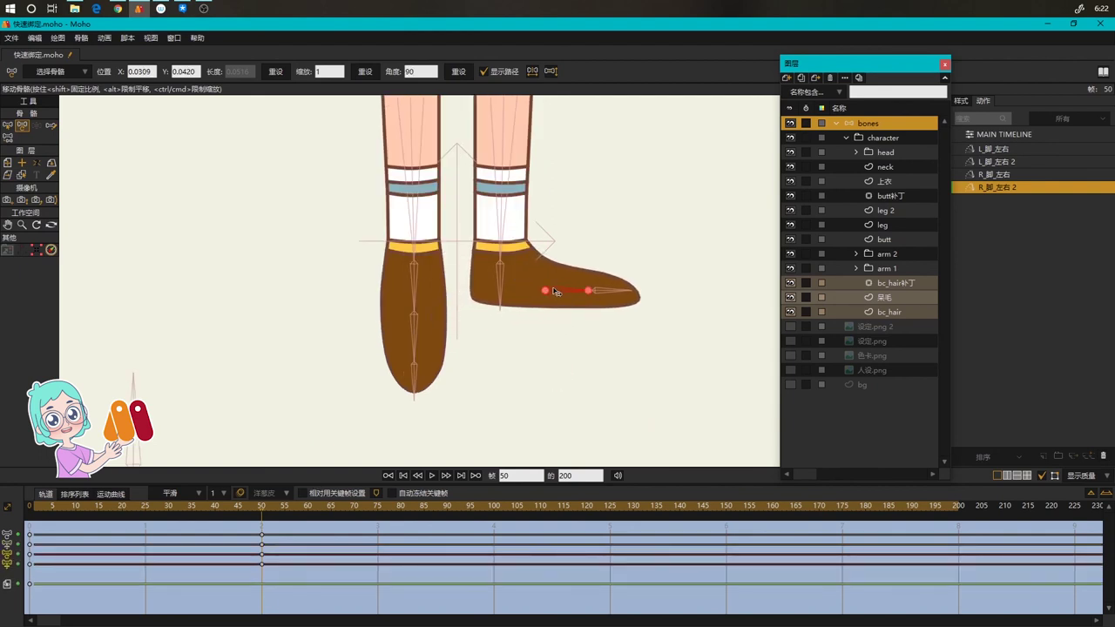
Return to the main timeline and swing the L_脚_左右 and R_脚_左右 control bones sideways to compare how both feet turn
scroll(555, 287, "down", 2)
double_click(987, 136)
scroll(558, 336, "down", 2)
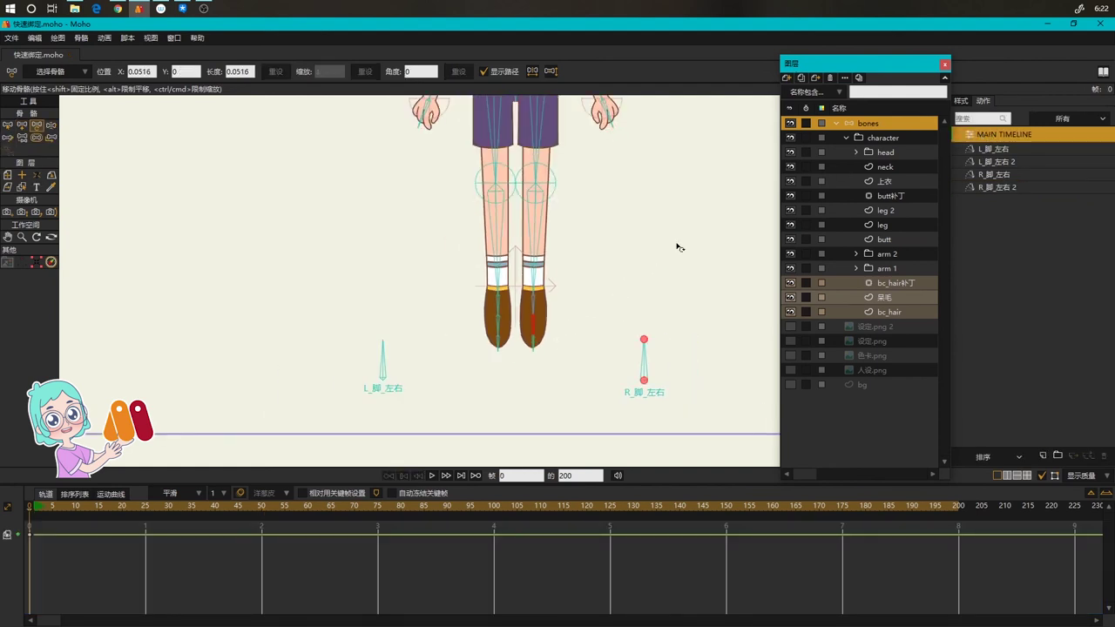
left_click_drag(679, 247, 588, 319)
key("b")
left_click(634, 388)
left_click_drag(634, 388, 632, 343)
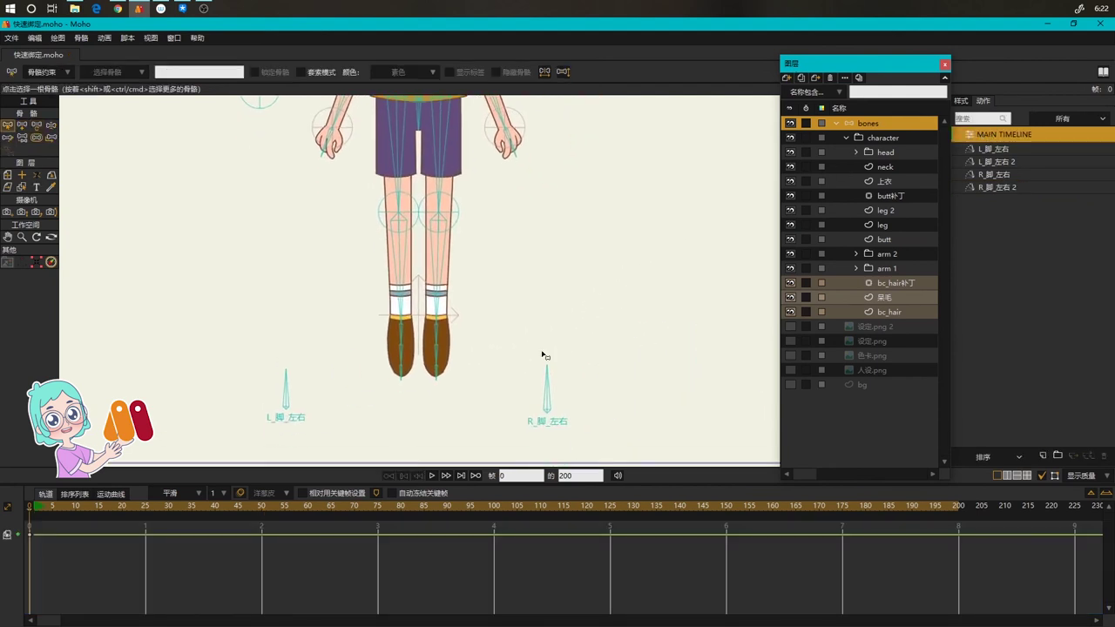
key("z")
left_click_drag(280, 379, 209, 447)
left_click_drag(540, 393, 353, 412)
mouse_move(252, 410)
left_mouse_down()
mouse_move(377, 438)
mouse_move(323, 381)
mouse_move(249, 418)
left_mouse_up()
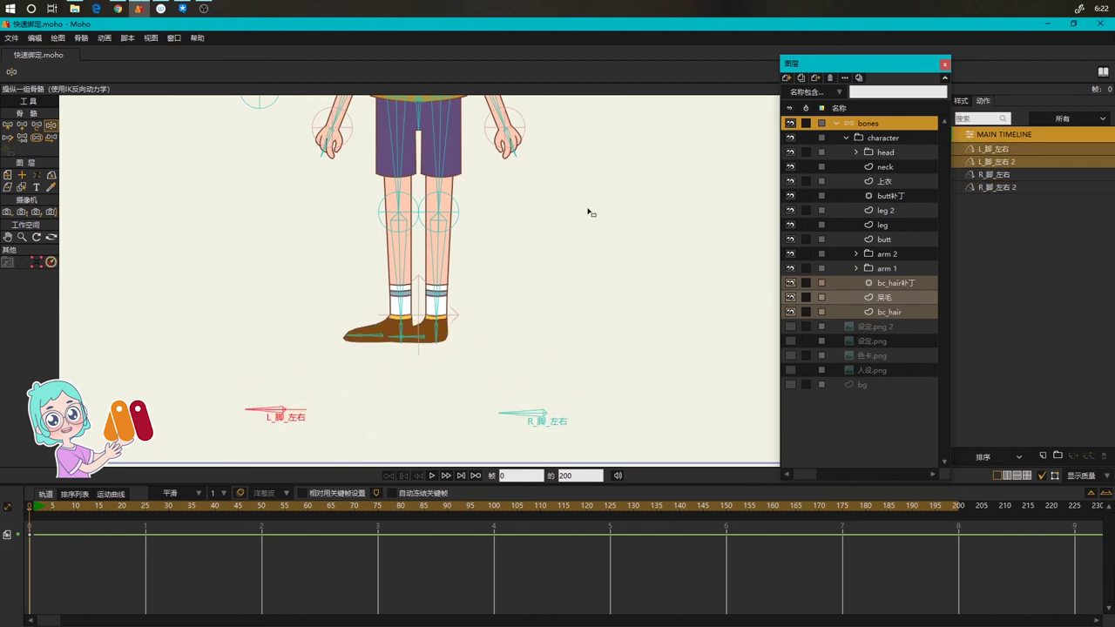
Try nudging the R foot bone on frame 49 of the R_脚_左右 action, ending back in the main timeline
double_click(993, 174)
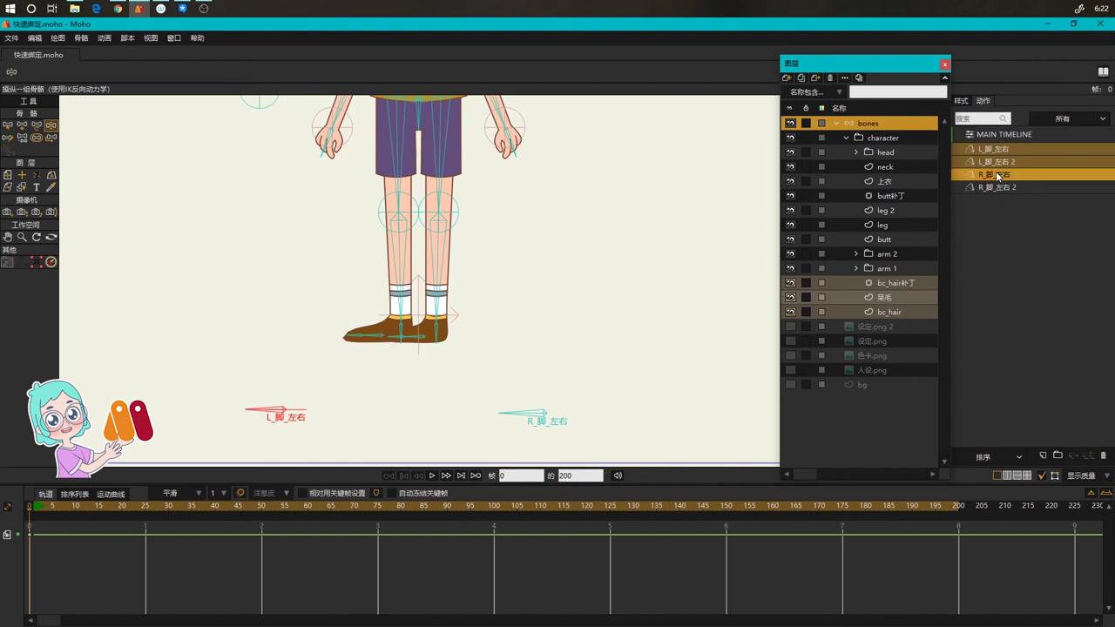
left_click(262, 508)
scroll(383, 369, "up", 3)
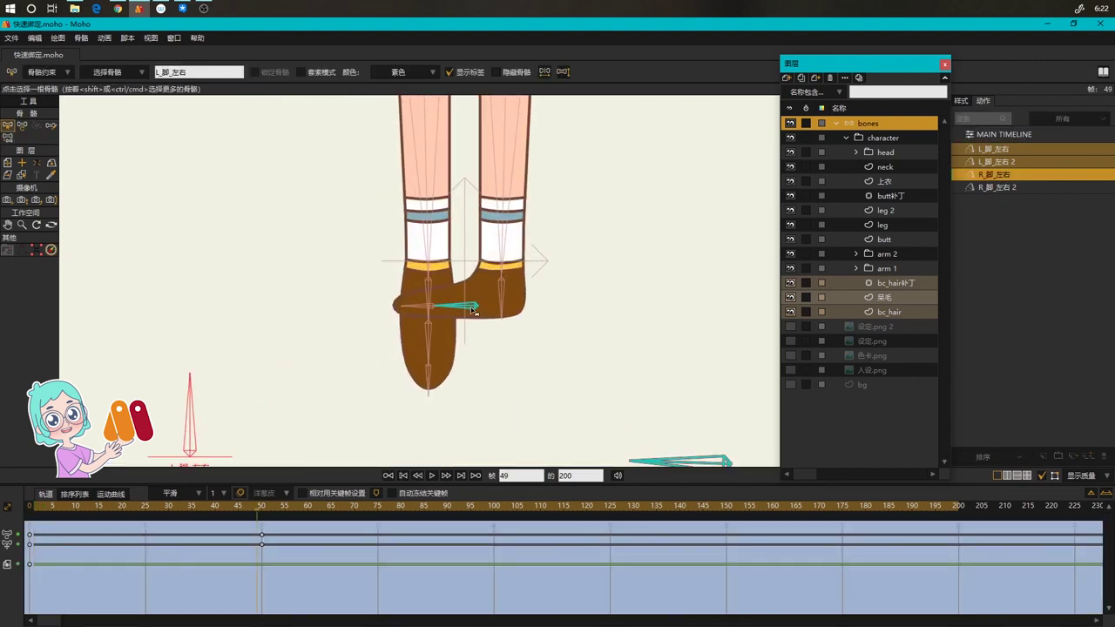
left_click(474, 311)
left_click_drag(474, 310, 469, 309)
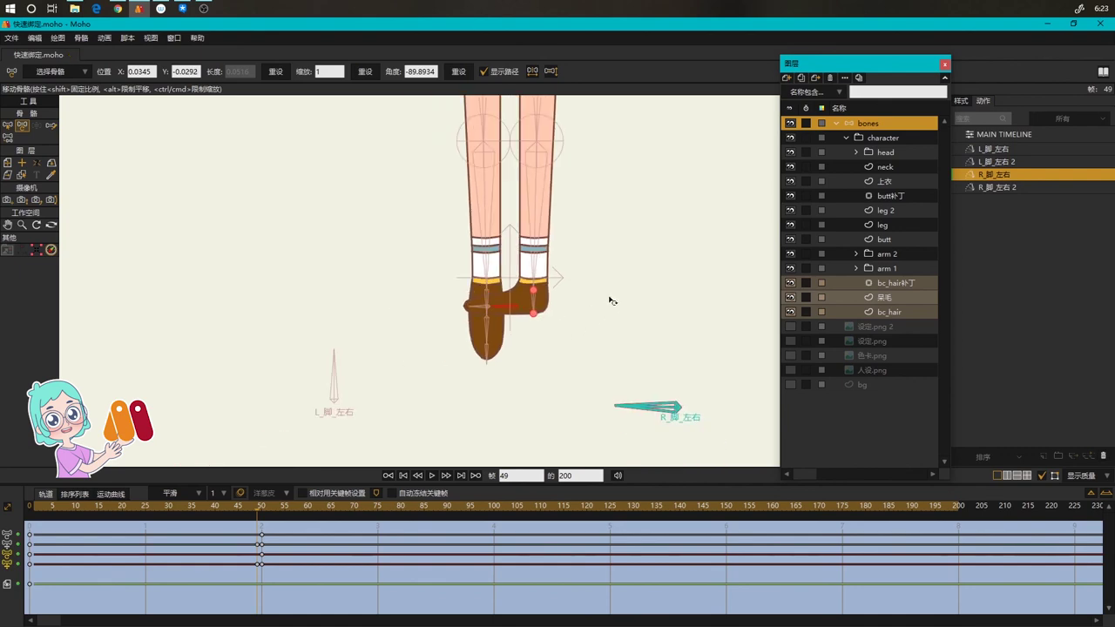
double_click(1008, 134)
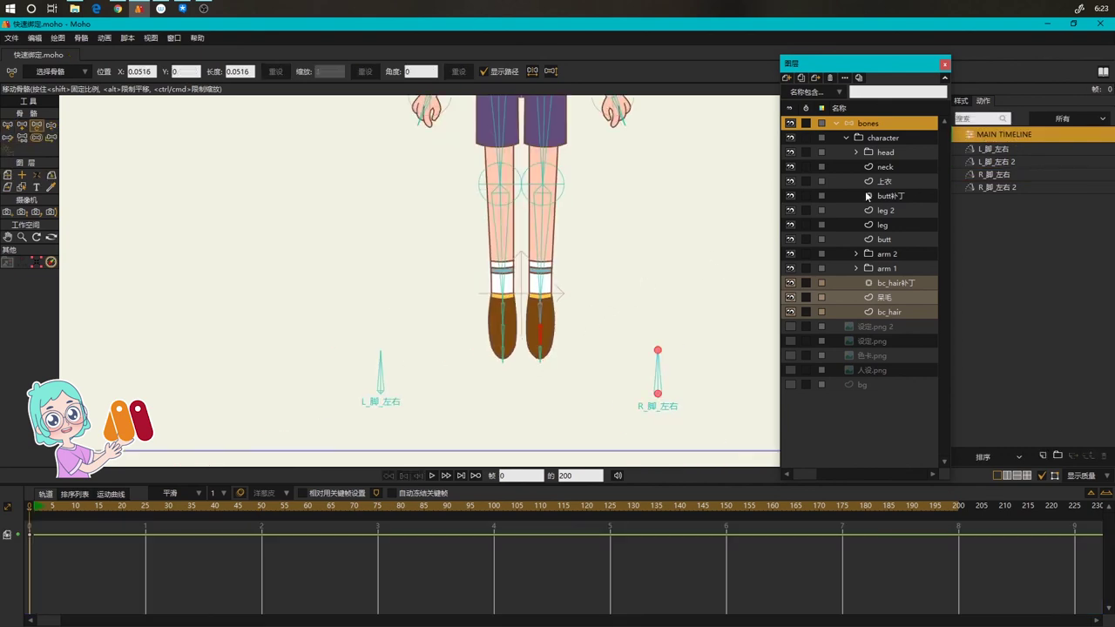
In the R_脚_左右 action, delete the stray frame 49 keyframes and shift the R foot bone to Y -0.0310 on frame 50
double_click(993, 175)
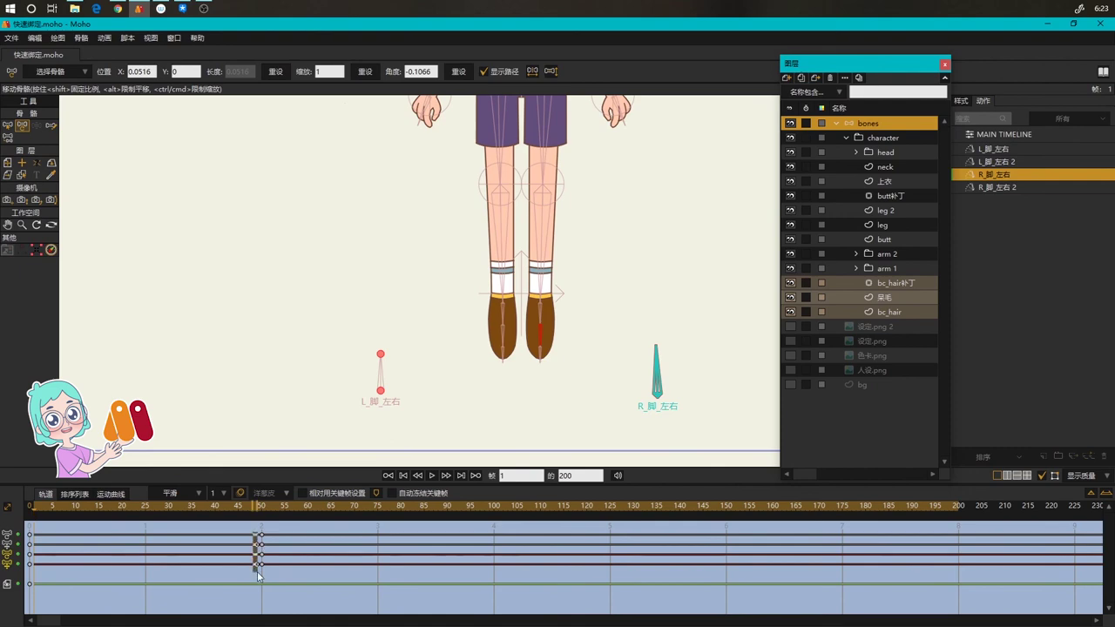
left_click(263, 506)
scroll(501, 327, "up", 3)
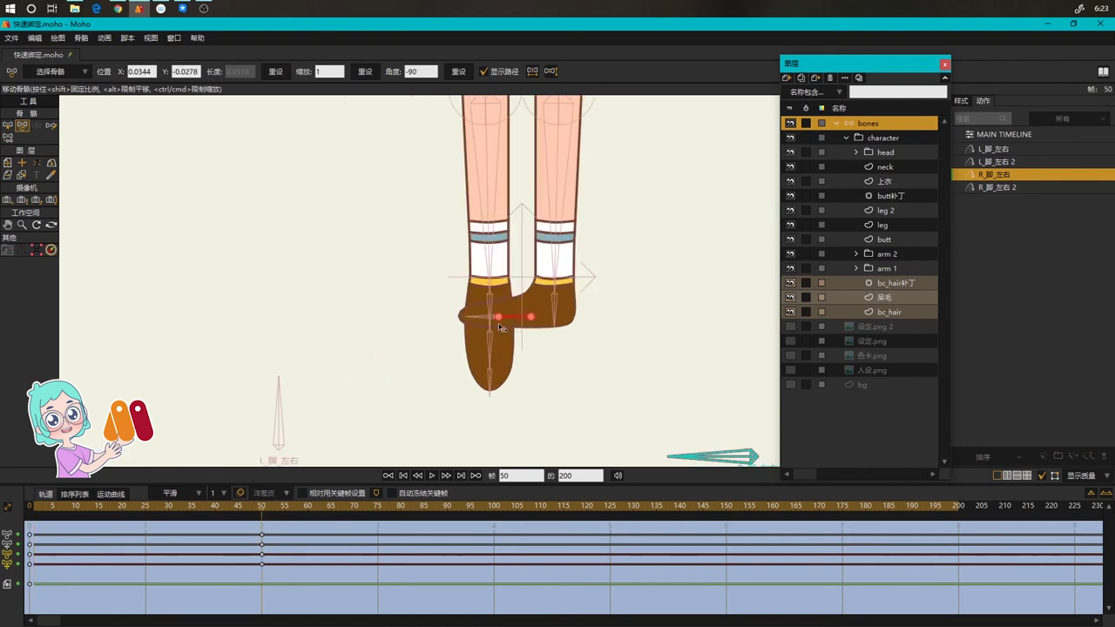
left_click_drag(535, 321, 532, 320)
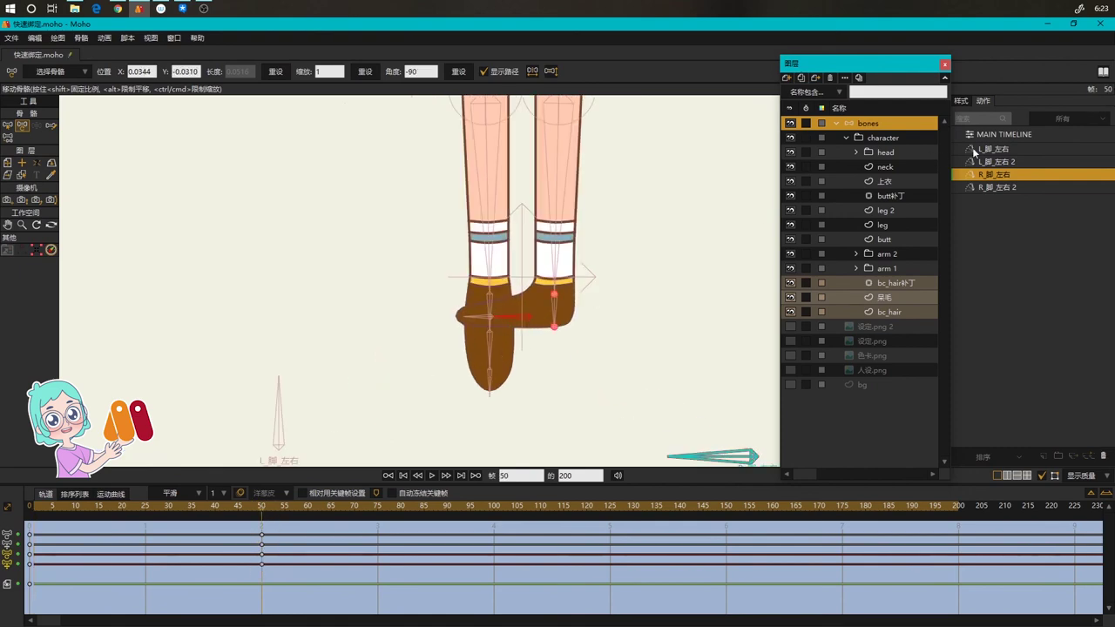
Return to the main timeline and swing both foot control bones to the same side to recheck the corrected R foot
double_click(993, 134)
scroll(450, 385, "down", 3)
left_click_drag(451, 386, 361, 430)
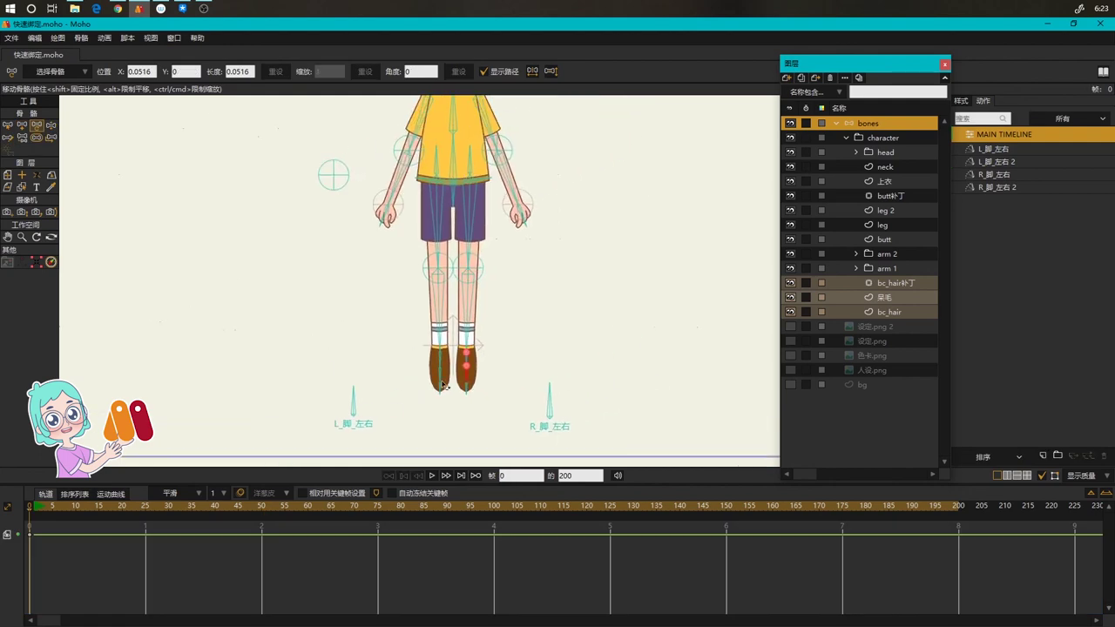
key("z")
left_click_drag(357, 389, 273, 434)
left_click_drag(558, 386, 426, 413)
Bend both legs into a walking pose and flex the toes to test the turned feet, restoring the rest pose
left_click_drag(464, 225, 563, 275)
left_click_drag(436, 308, 467, 298)
left_click(433, 233)
scroll(425, 389, "up", 3)
left_click(422, 352)
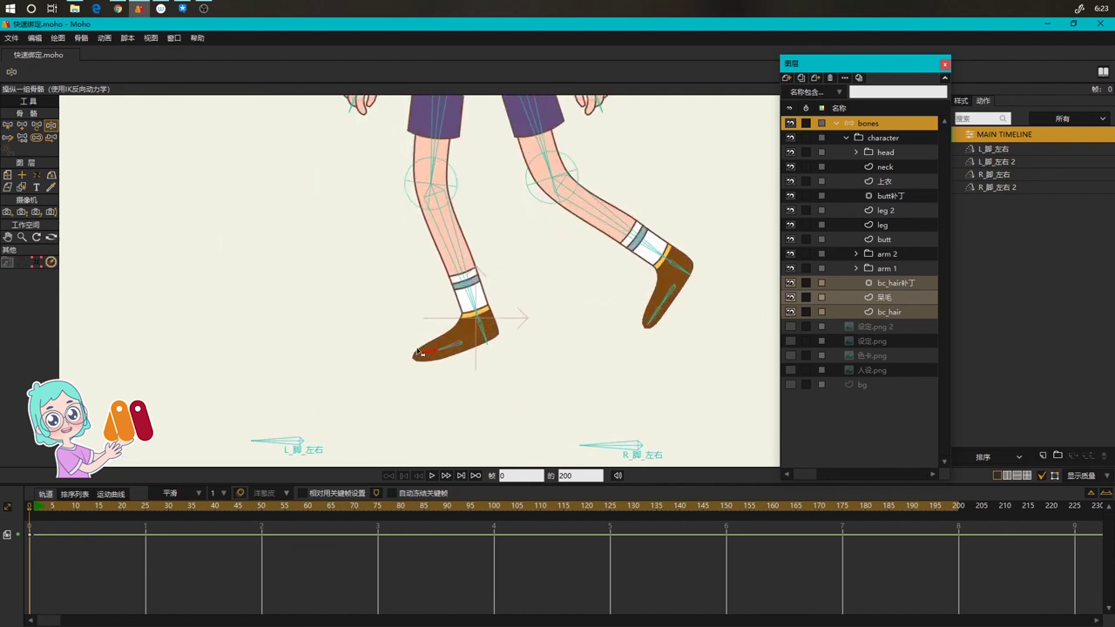
left_click_drag(644, 325, 651, 318)
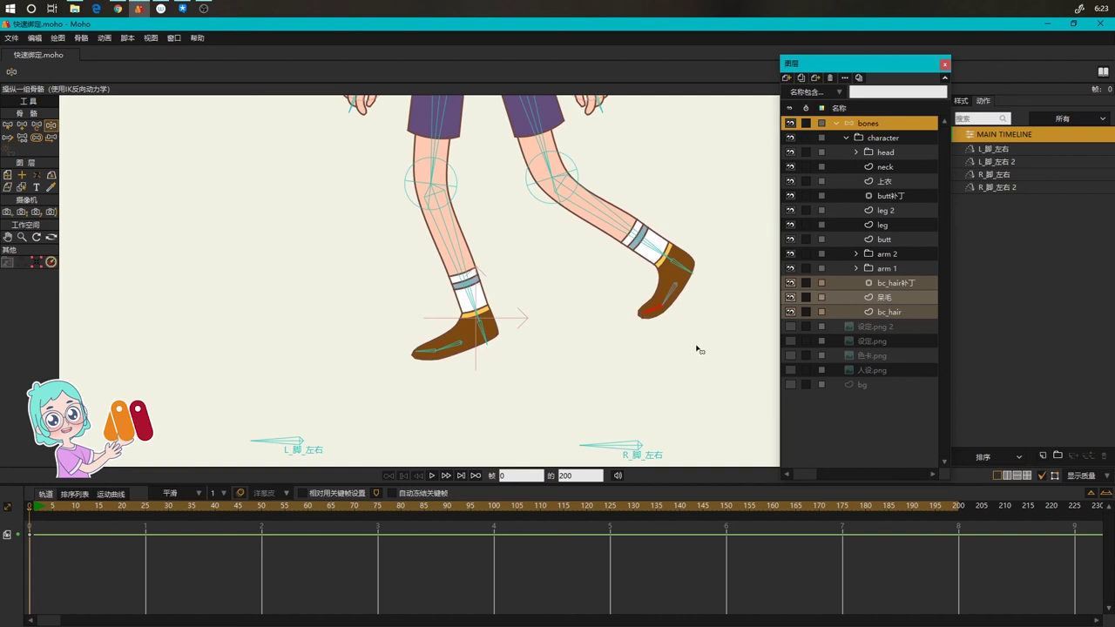
scroll(514, 442, "down", 3)
scroll(657, 297, "down", 2)
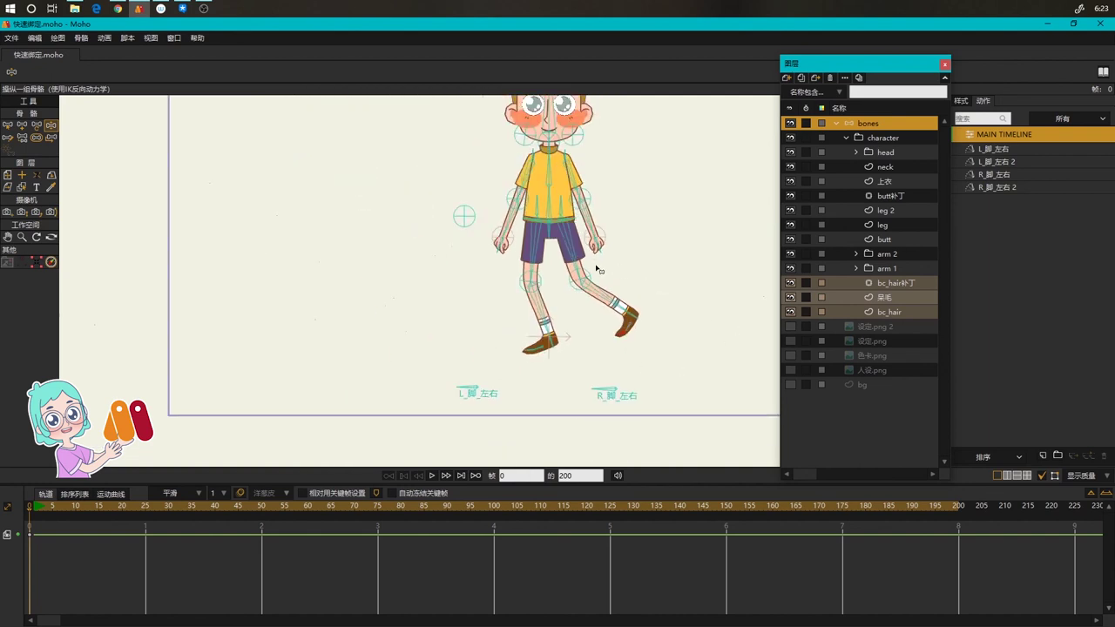
key("z")
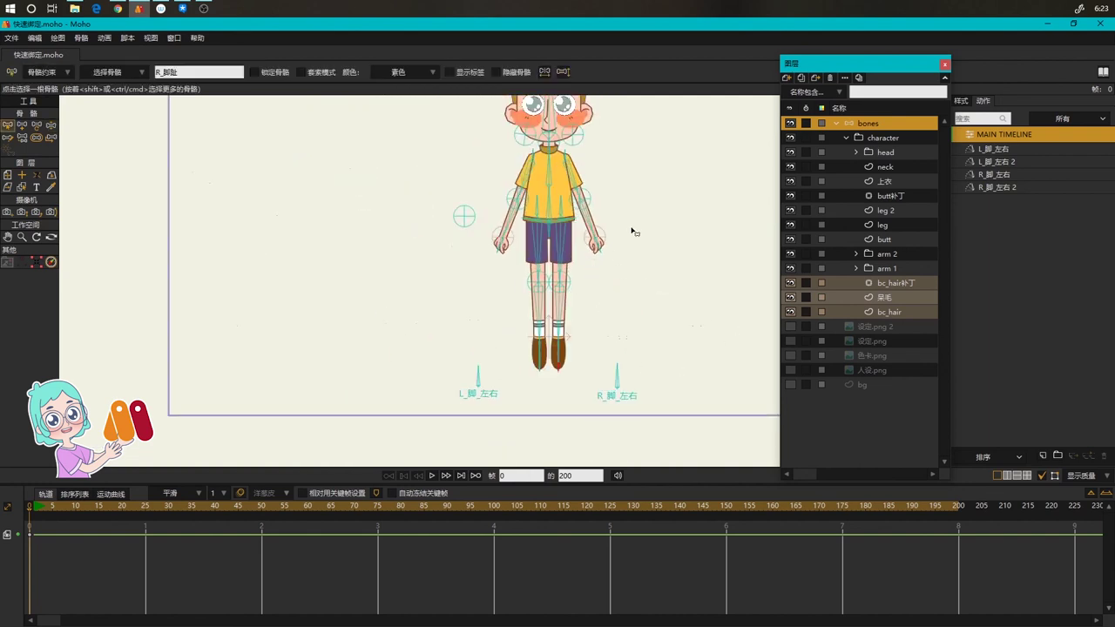
left_click_drag(631, 231, 582, 271)
left_click(22, 237)
left_click(52, 72)
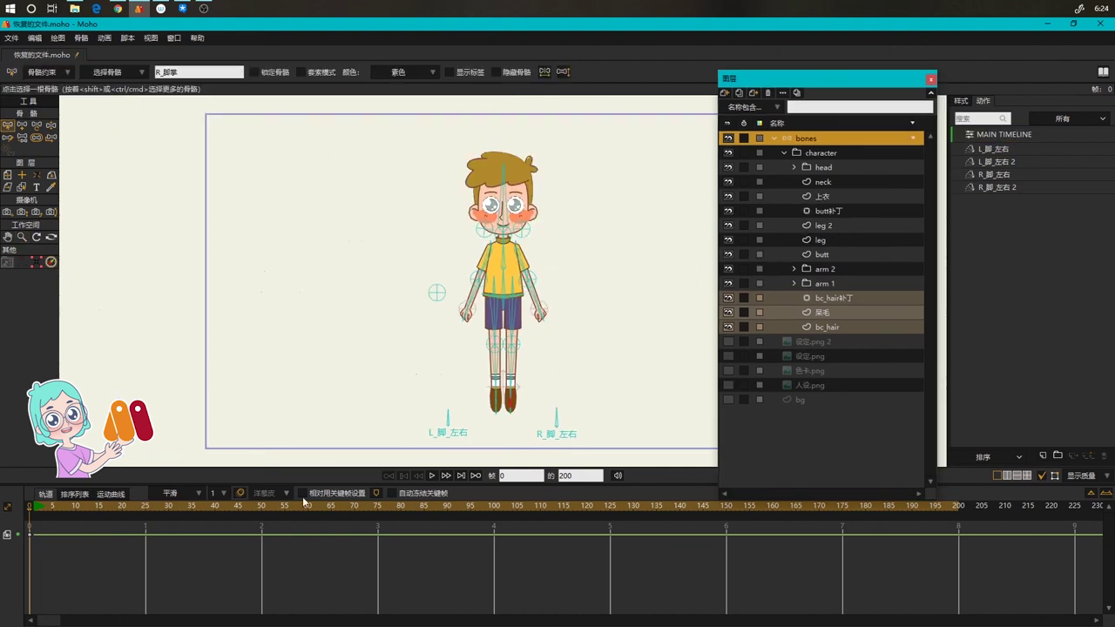
Swing the L_脚_左右 and R_脚_左右 control bones in opposite directions to test both feet pointing outward
key("z")
left_click(449, 418)
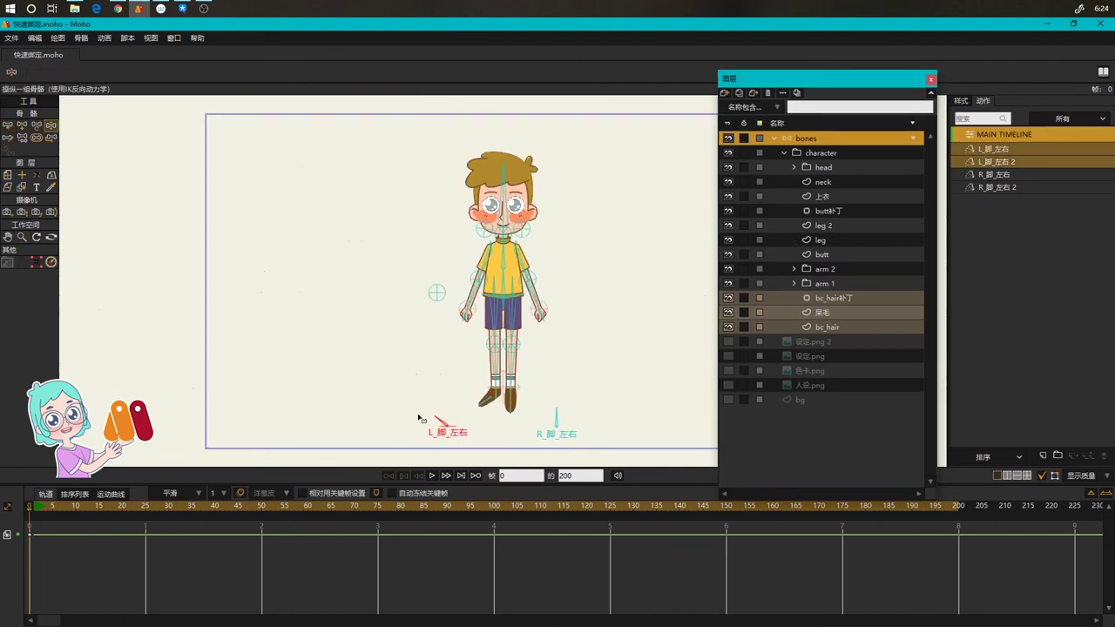
left_click(557, 416)
left_click_drag(503, 448, 638, 479)
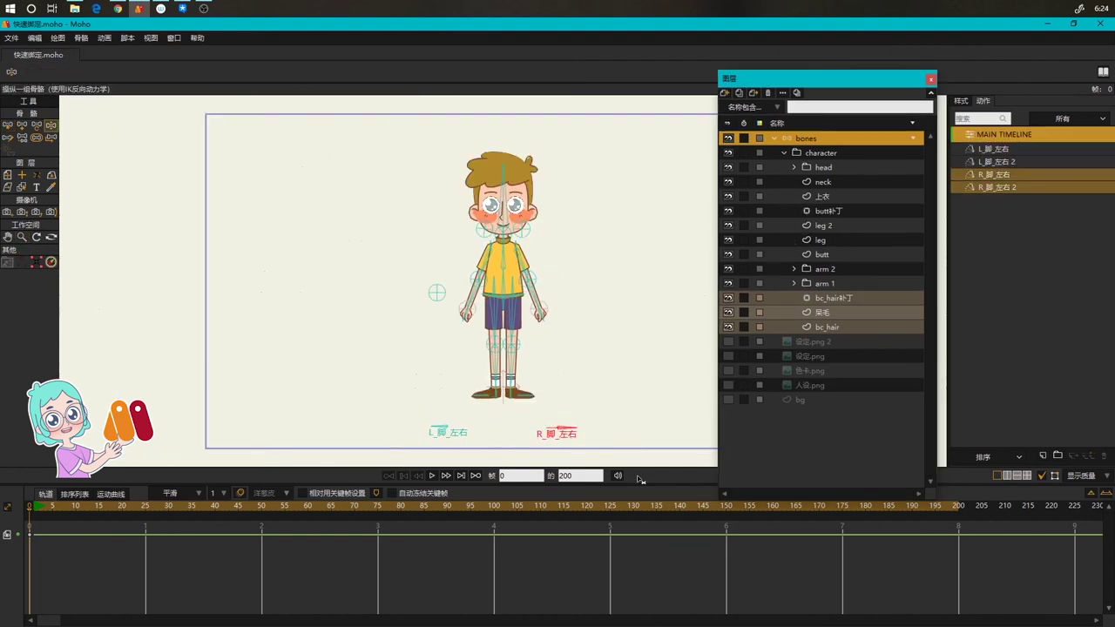
left_click(442, 432)
Constrain the head bone 头 to an angle range of -30 to 30 degrees
key("b")
scroll(520, 220, "up", 2)
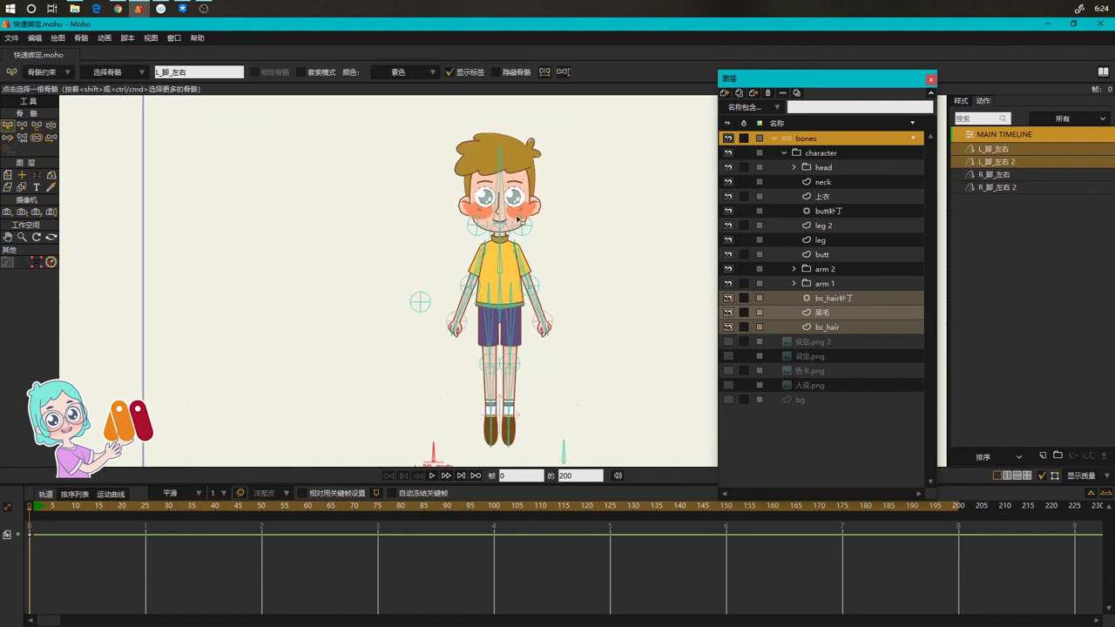
left_click(499, 210)
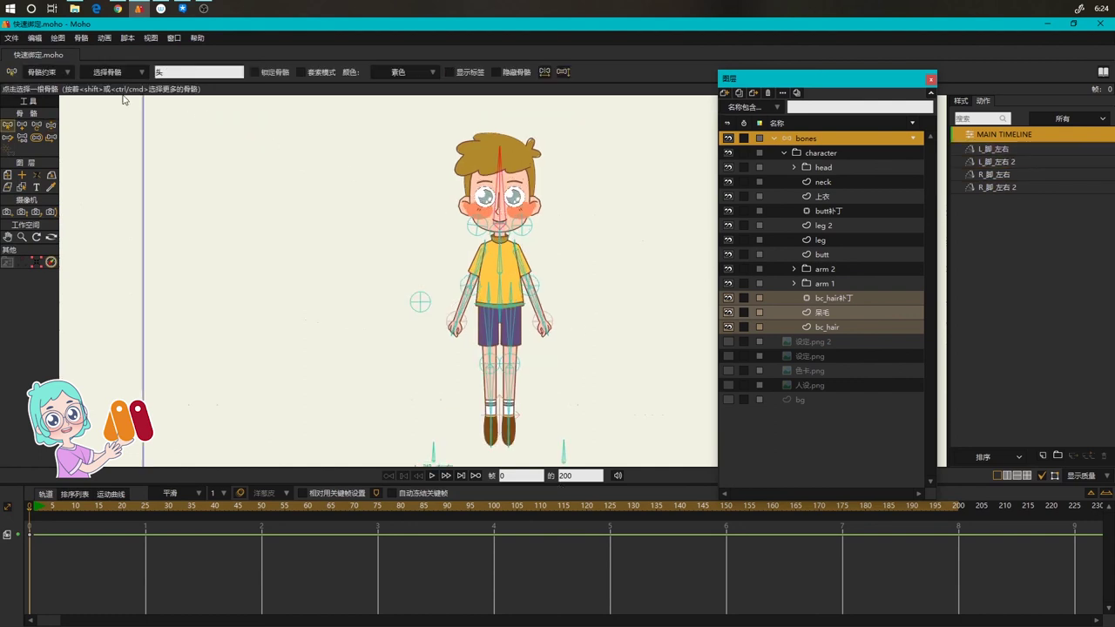
left_click(65, 72)
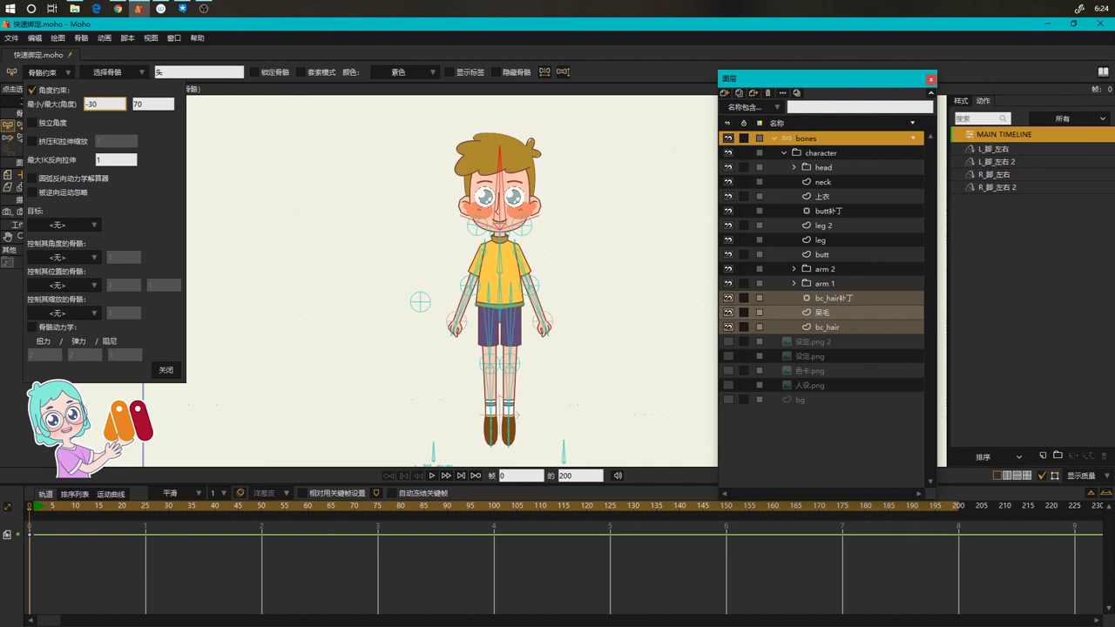
key("Tab")
type("30")
left_click(165, 371)
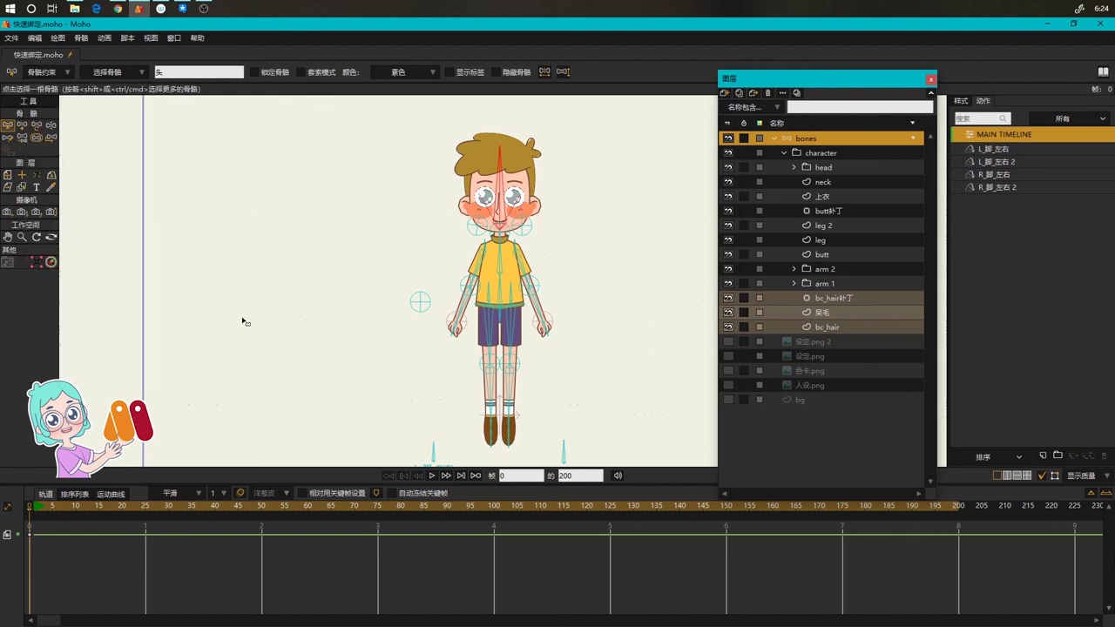
Inspect the neck bone B4 and tilt the head to test its angle limits
scroll(470, 207, "up", 2)
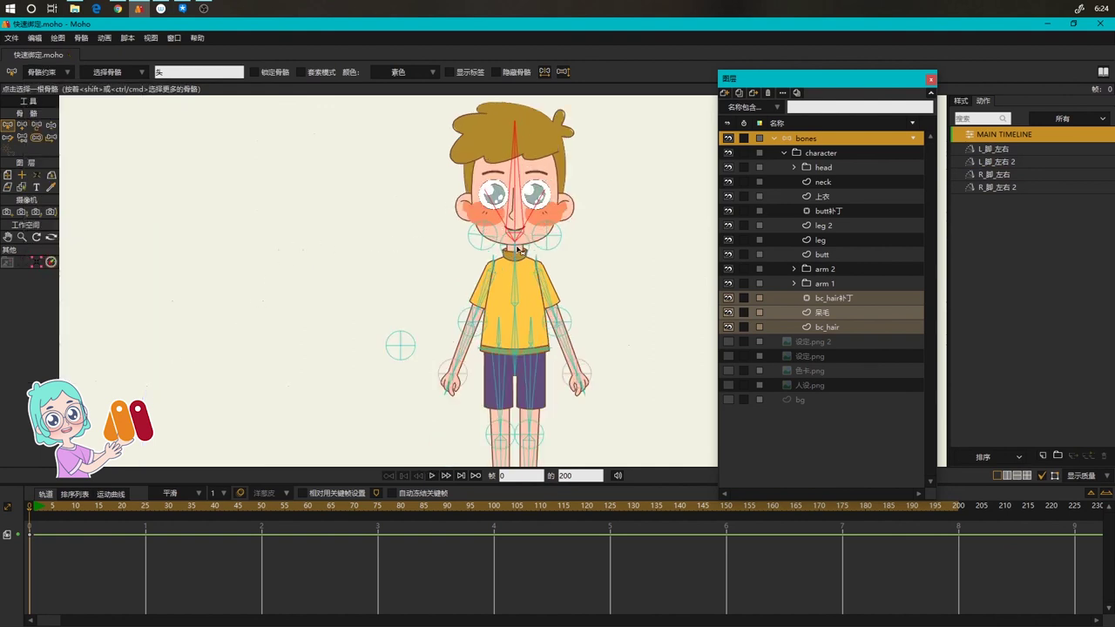
left_click(517, 249)
scroll(547, 254, "up", 7)
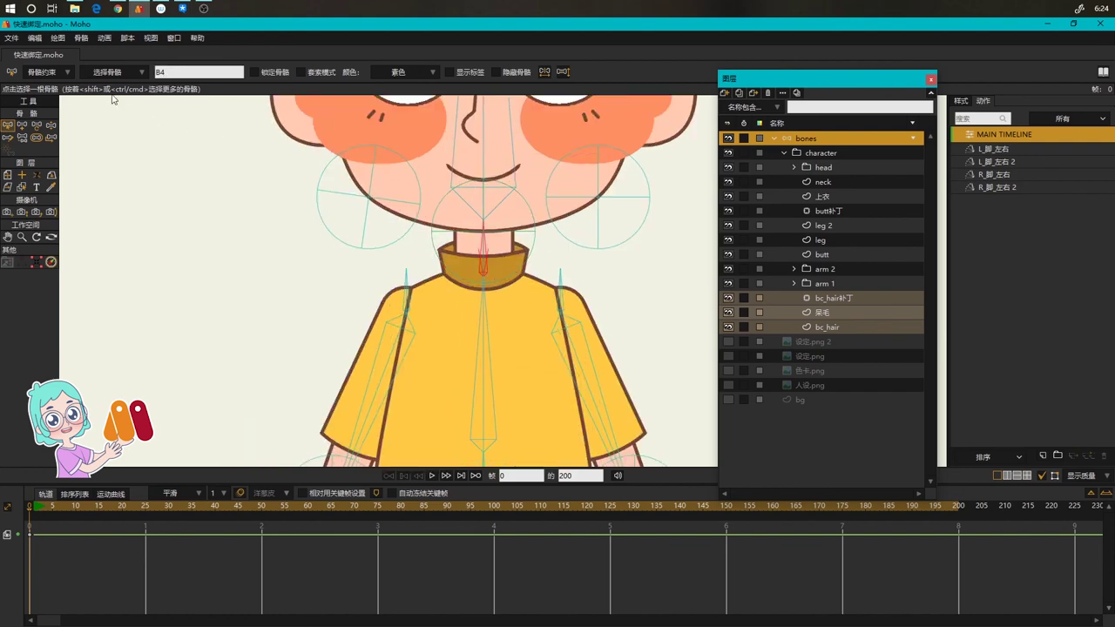
scroll(493, 237, "down", 7)
key("z")
left_click_drag(504, 205, 478, 206)
Move both arms and bend both legs into a pose to test the whole character rig
scroll(575, 260, "down", 2)
left_click_drag(581, 280, 567, 264)
left_click_drag(511, 239, 472, 288)
left_click(531, 250)
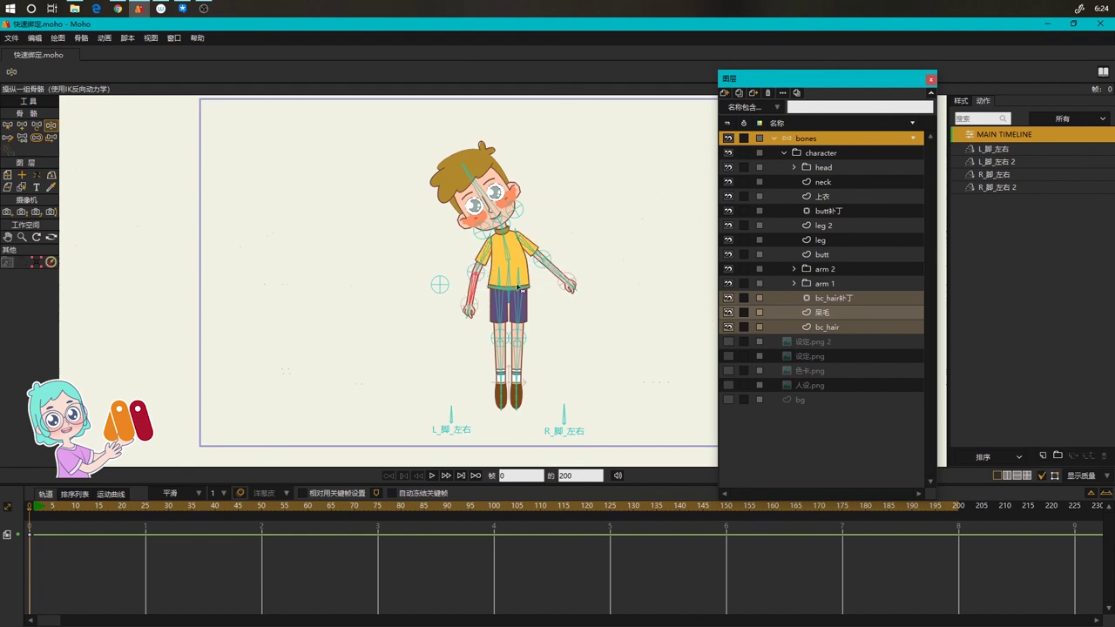
left_click_drag(554, 273, 549, 308)
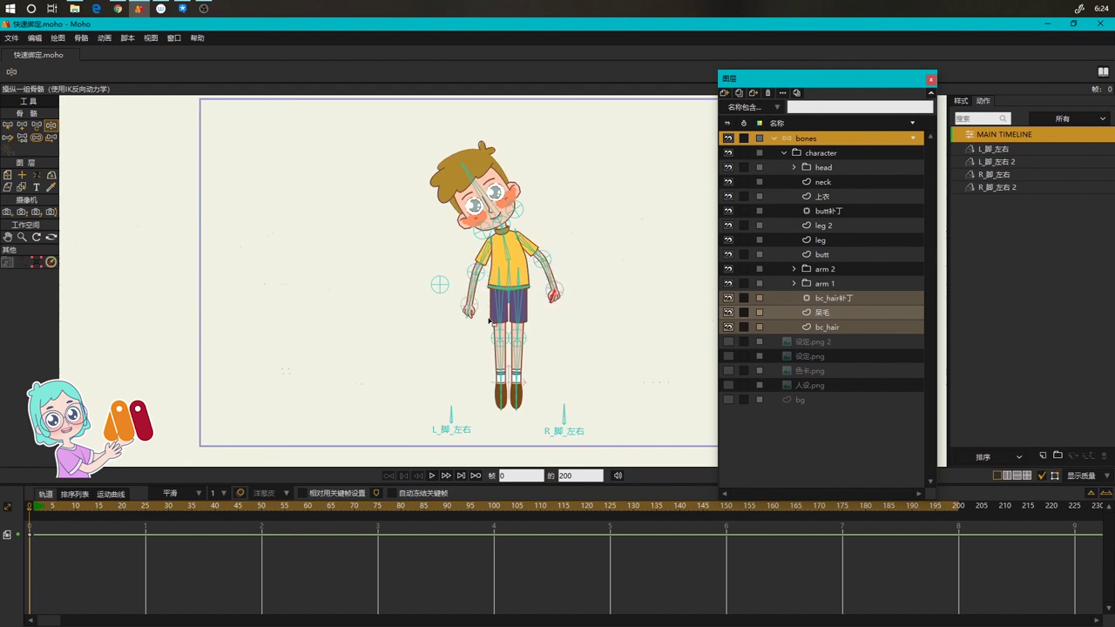
left_click_drag(469, 319, 453, 322)
left_click_drag(538, 354, 560, 338)
left_click_drag(500, 316, 511, 347)
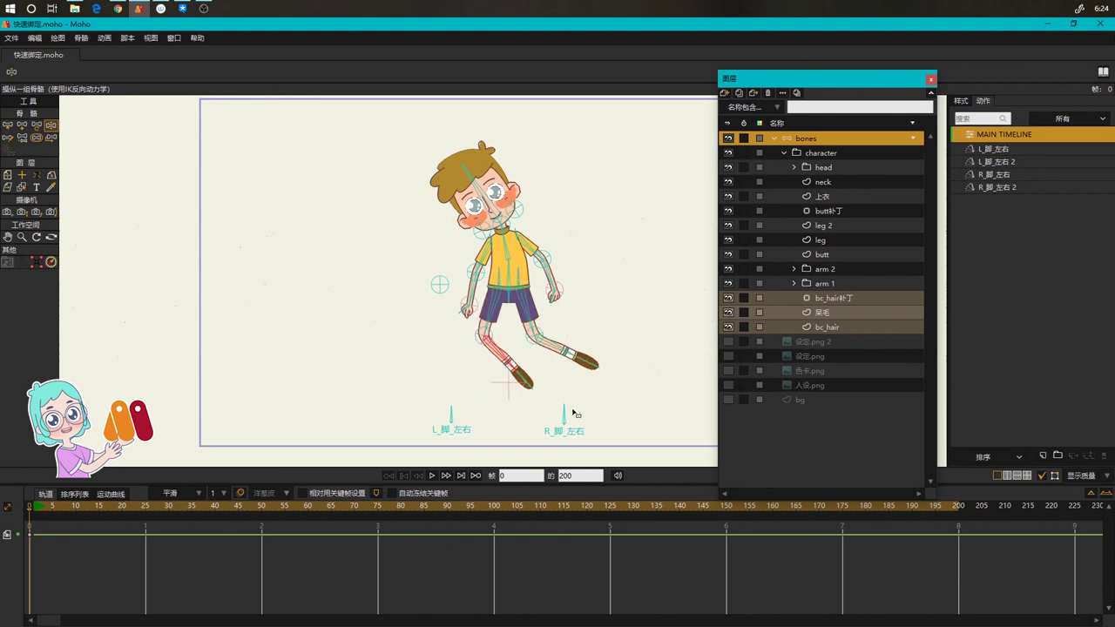
Swing the L_脚_左右 and R_脚_左右 control bones to test the feet turning sideways, and return the character to its rest pose
left_click(564, 416)
left_click(451, 418)
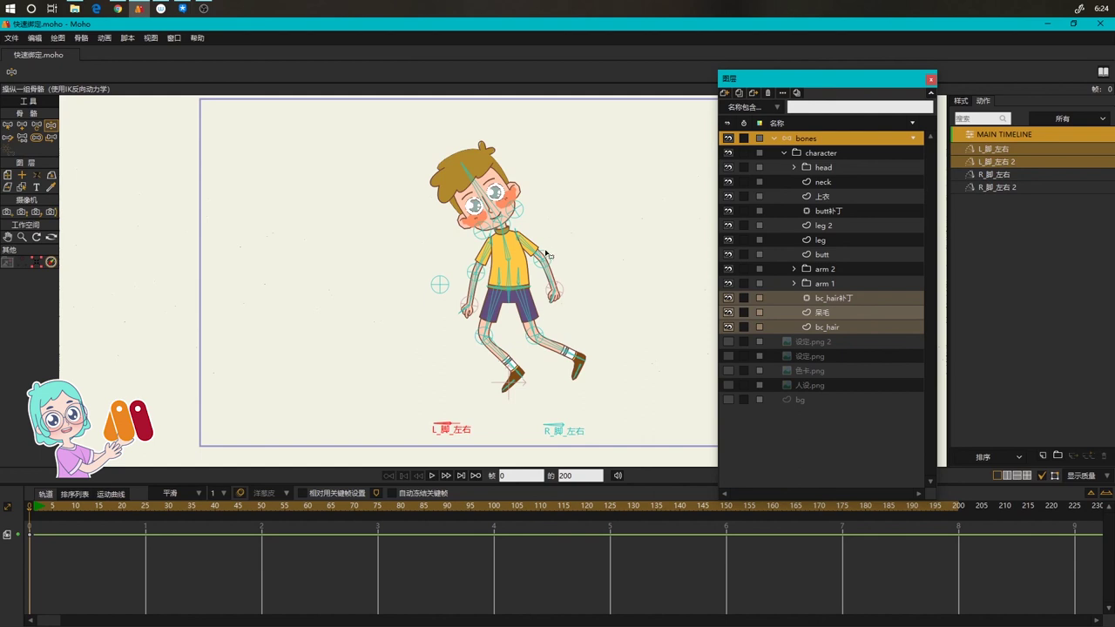
key("z")
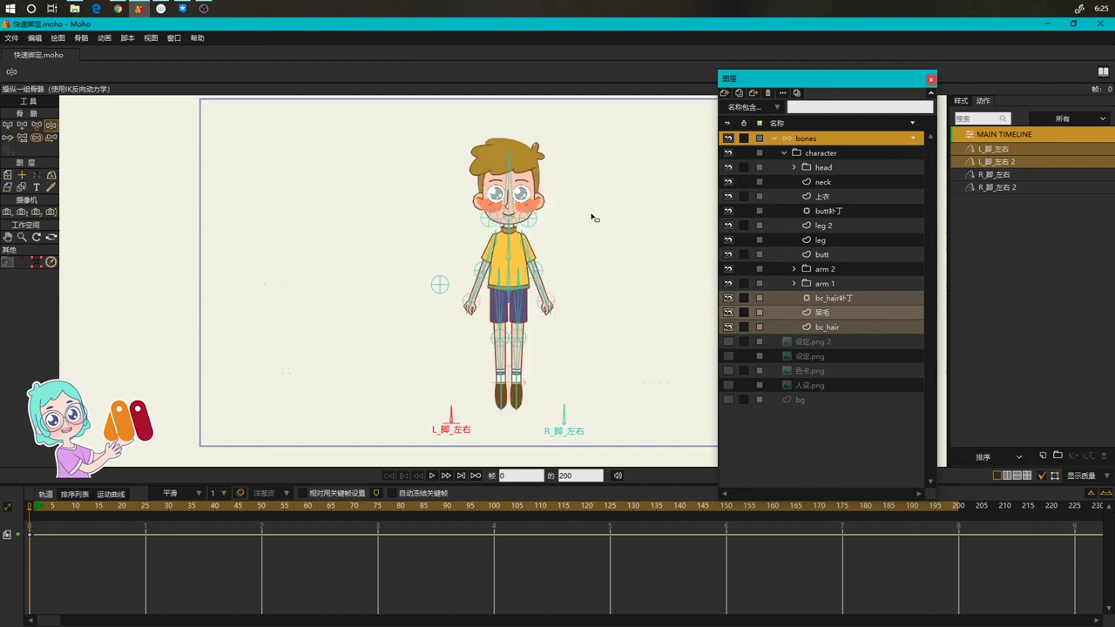
left_click(590, 217)
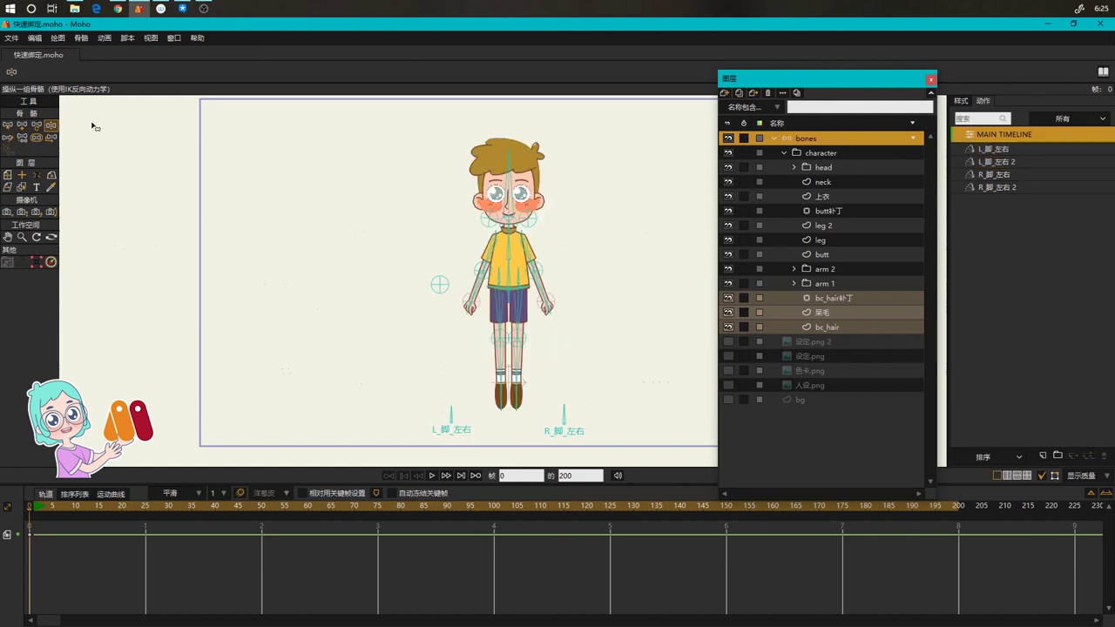
left_click(22, 237)
left_click(48, 72)
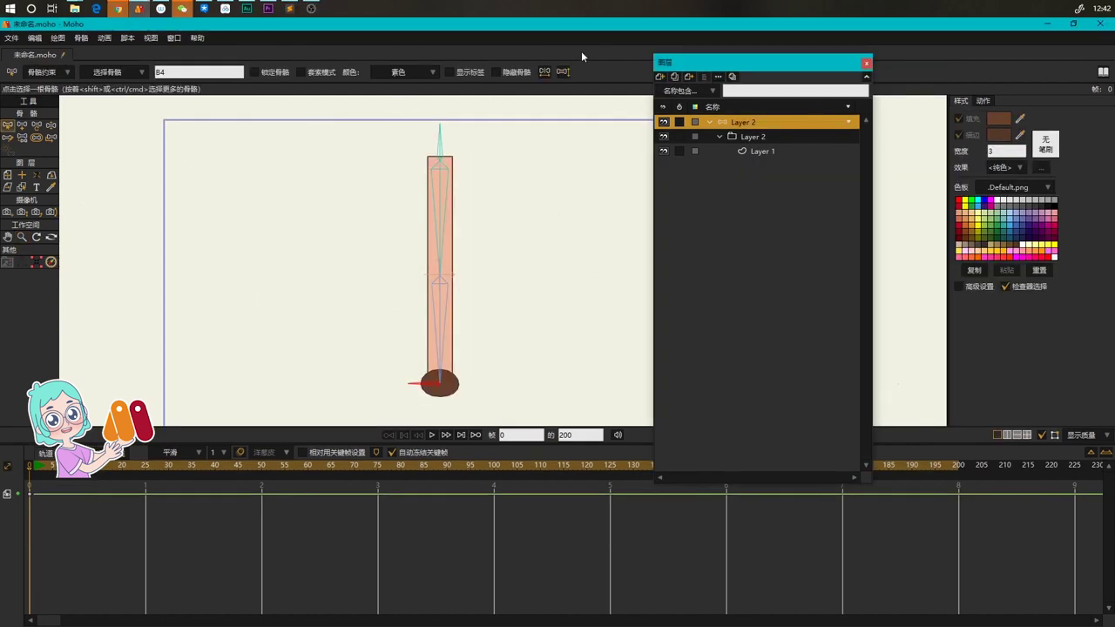
Draw a short horizontal bone on the simple leg, starting at the ankle joint and extending to the right
key("Return")
left_click_drag(562, 319, 563, 295)
key("a")
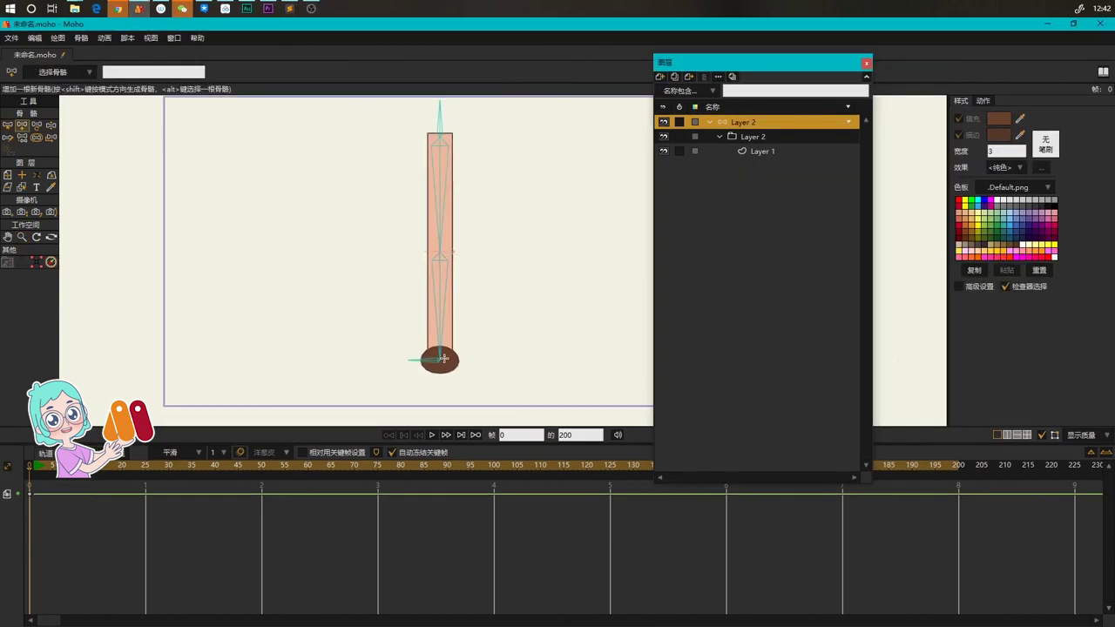
left_click_drag(443, 358, 483, 359)
Set the lower leg bone's target to B5, the horizontal bone extending right from the ankle
key("z")
left_click(439, 298)
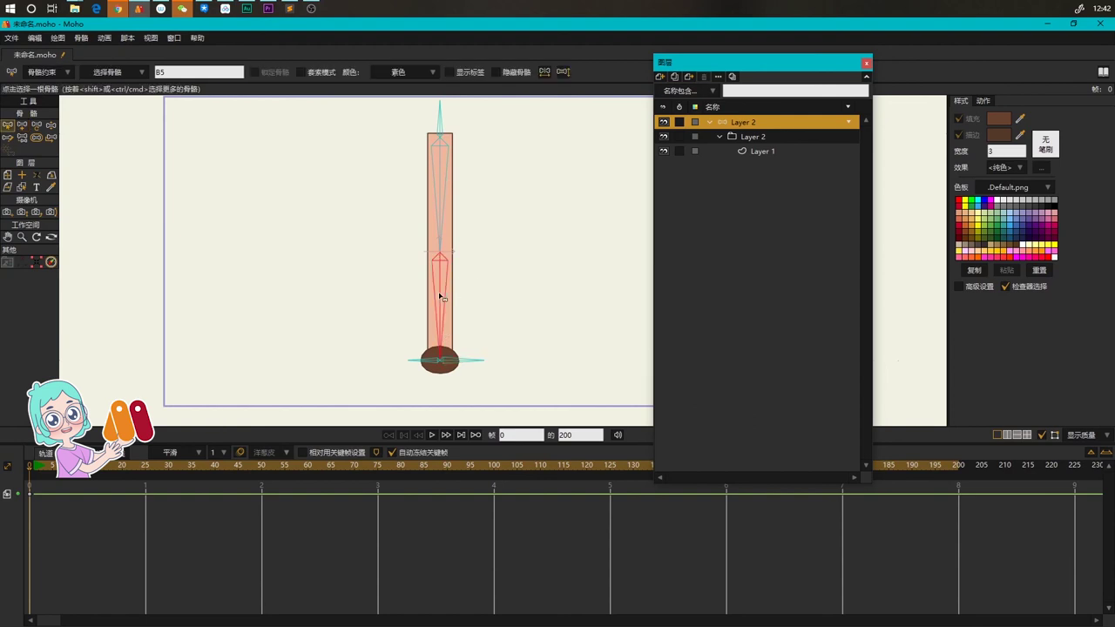
left_click(43, 72)
left_click(69, 224)
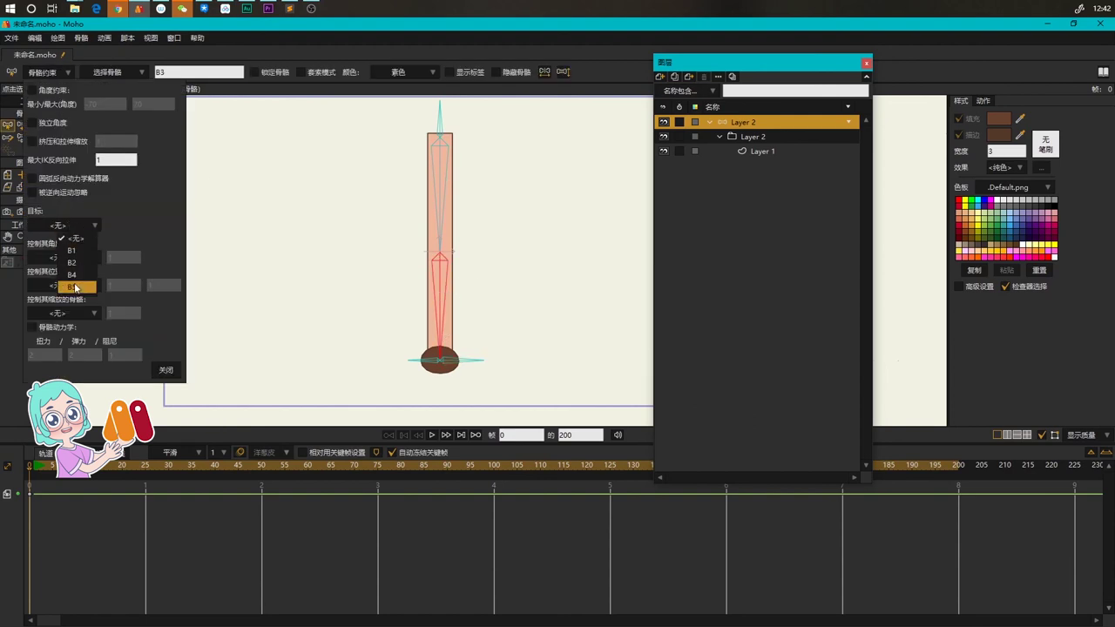
left_click(72, 286)
left_click(166, 369)
Move the target bone at the ankle to test how the leg follows it
left_click(585, 393)
key("z")
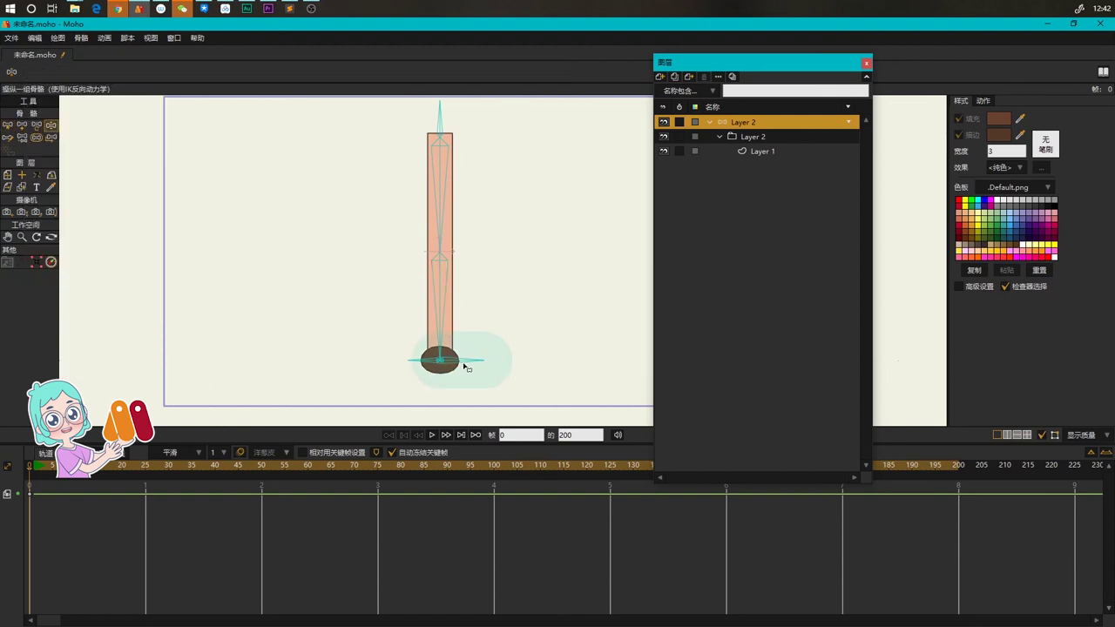
mouse_move(477, 366)
left_mouse_down()
mouse_move(465, 338)
mouse_move(464, 370)
mouse_move(506, 324)
mouse_move(435, 335)
mouse_move(439, 369)
mouse_move(493, 296)
mouse_move(485, 356)
mouse_move(398, 316)
mouse_move(439, 396)
mouse_move(485, 391)
mouse_move(489, 410)
mouse_move(490, 301)
mouse_move(456, 410)
mouse_move(389, 320)
mouse_move(491, 399)
mouse_move(473, 368)
left_mouse_up()
Enable squash and stretch scaling of 2 and set maximum IK stretching to 2 on both leg bones
key("b")
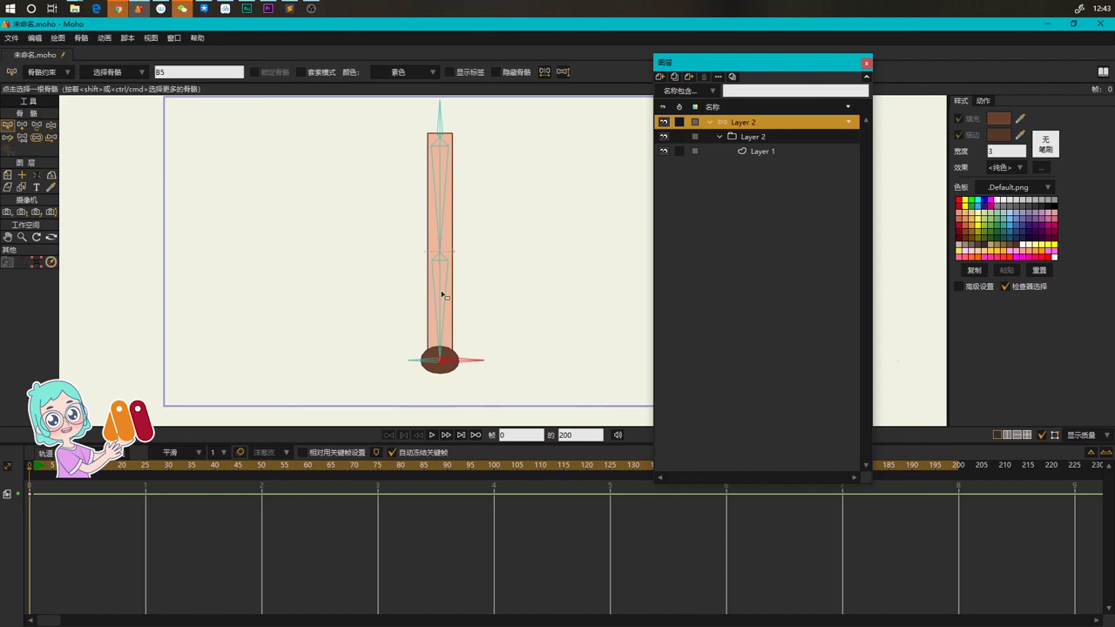
left_click(442, 296)
left_click(438, 173)
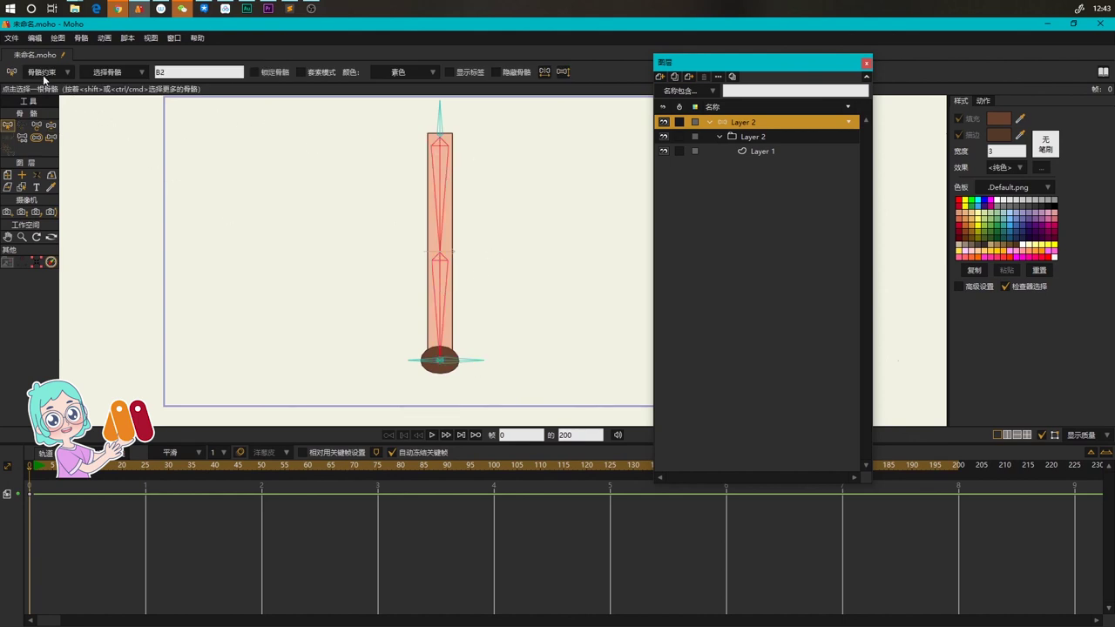
left_click(48, 72)
type("2")
key("Tab")
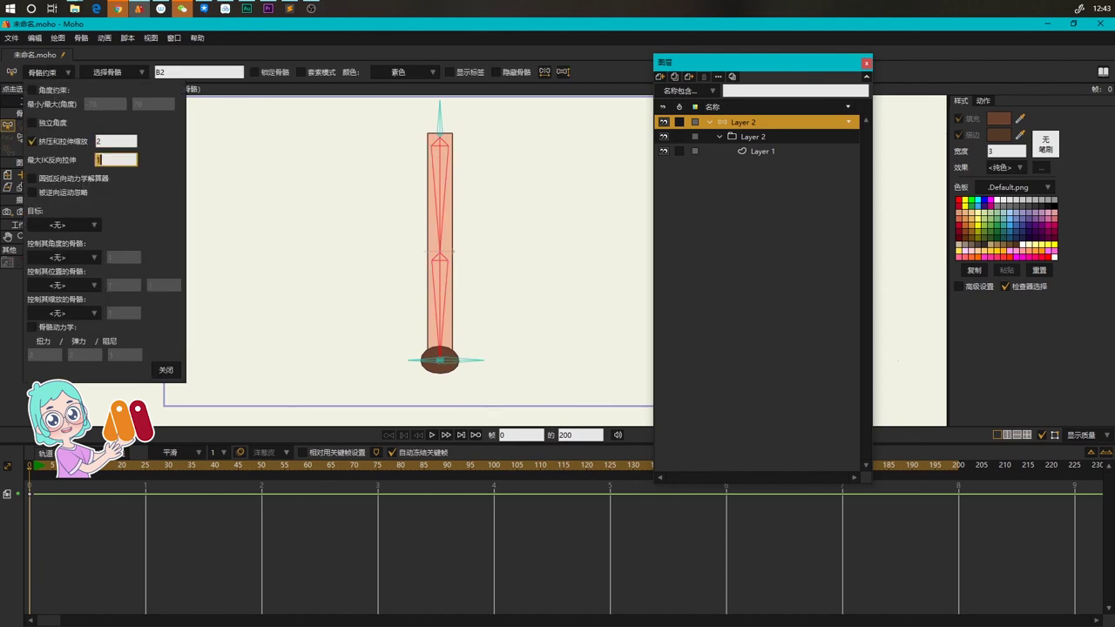
type("2")
left_click(166, 370)
Shrink the timeline area to enlarge the canvas, and move the target bone to test the leg's stretching
left_click_drag(375, 333, 364, 289)
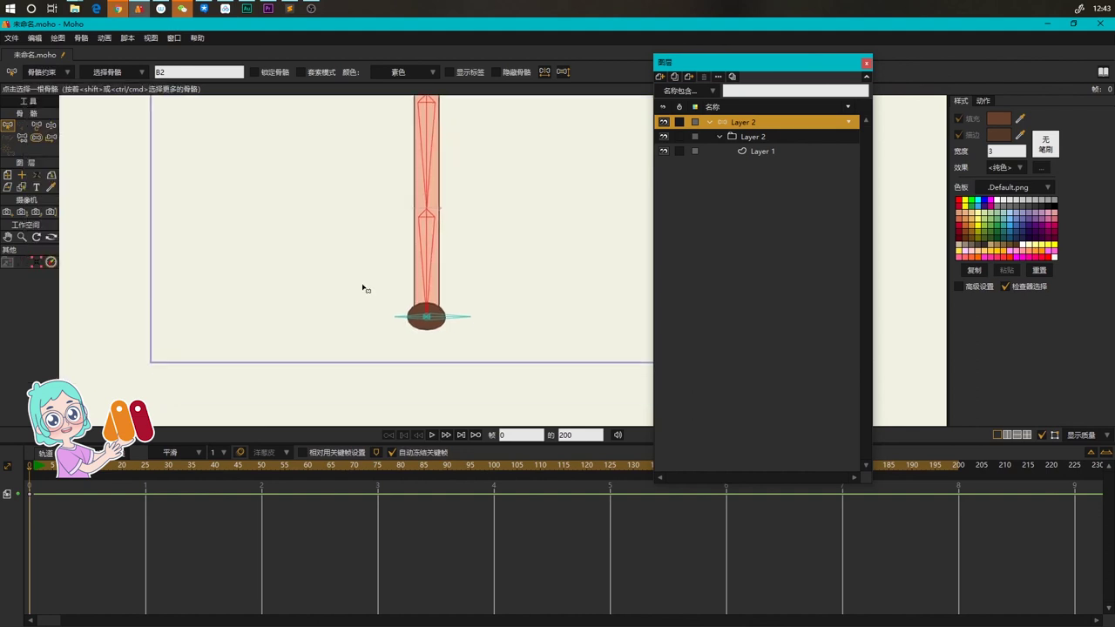
left_click_drag(536, 445, 528, 491)
key("z")
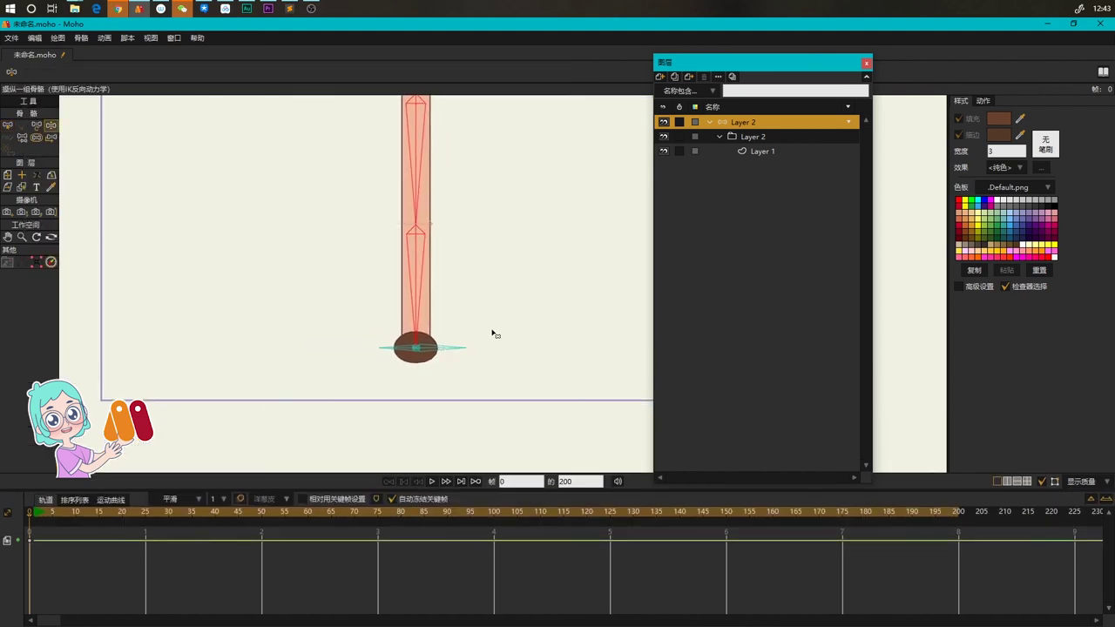
scroll(485, 334, "down", 2)
left_click_drag(460, 351, 444, 374)
key("b")
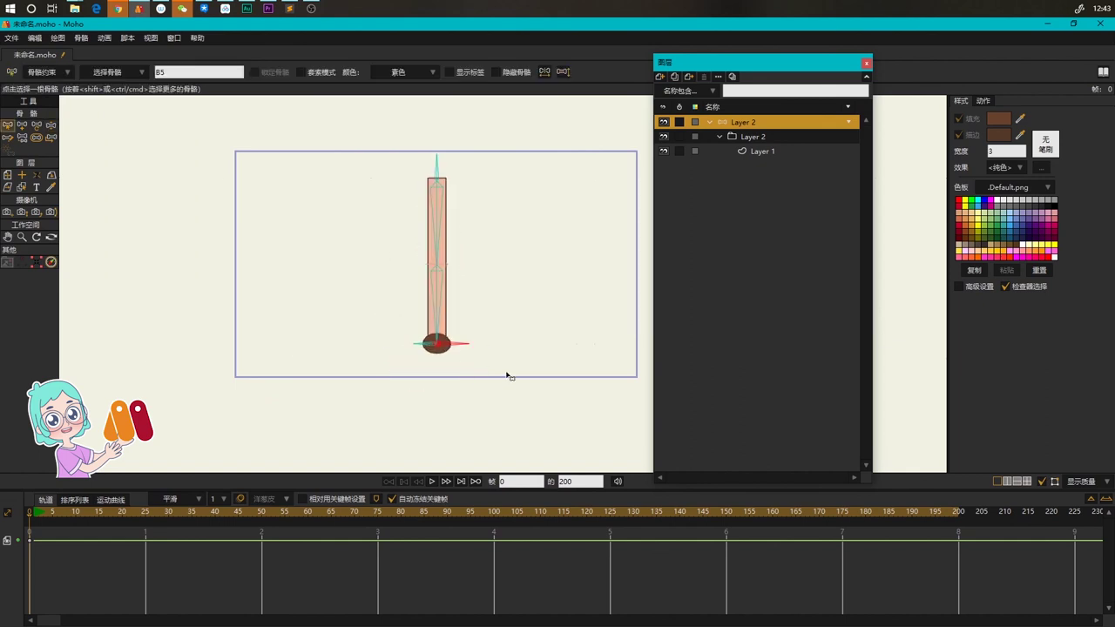